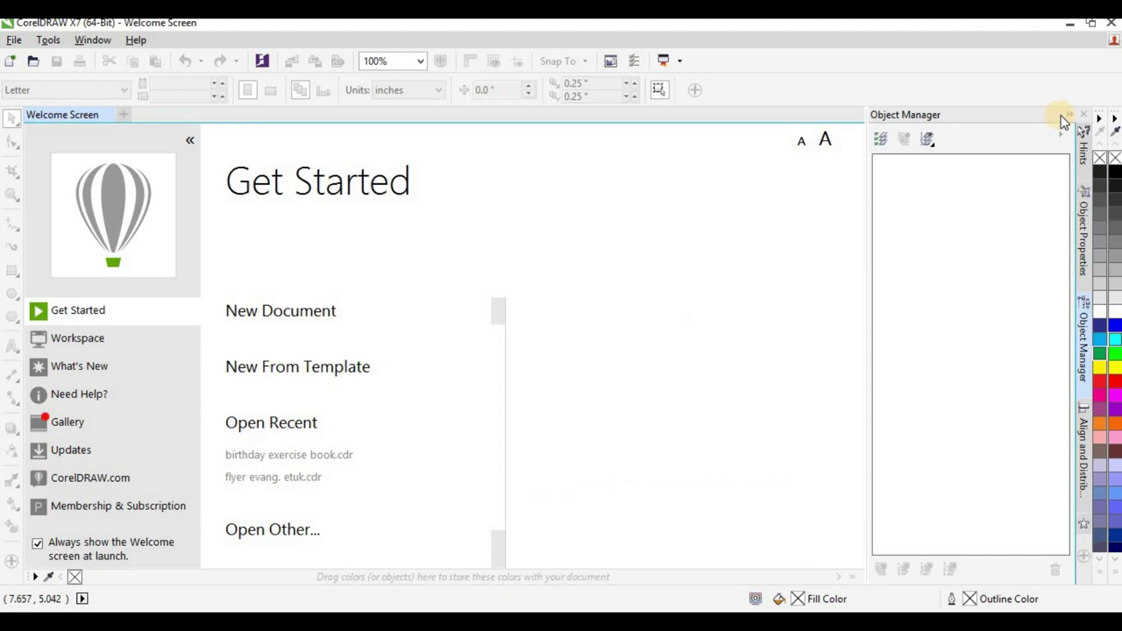
Create a new blank document and set its page size to A2
{"action": "left_click", "coordinate": [315, 311]}
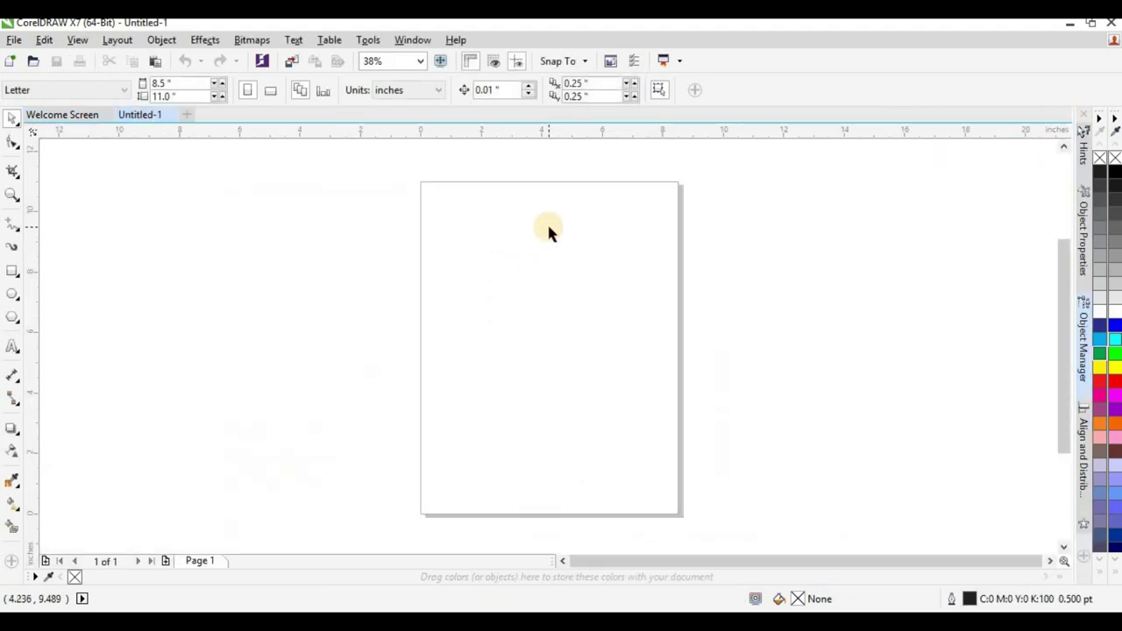
{"action": "left_click", "coordinate": [113, 95]}
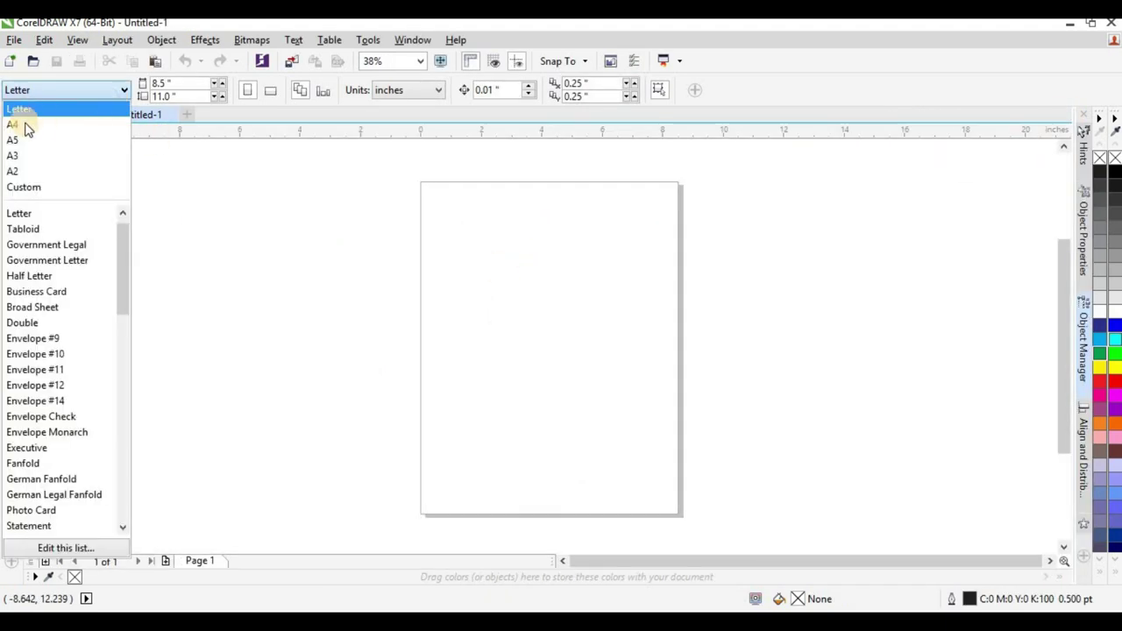
{"action": "left_click", "coordinate": [61, 179]}
{"action": "scroll", "coordinate": [315, 374], "scroll_direction": "down", "scroll_amount": 1}
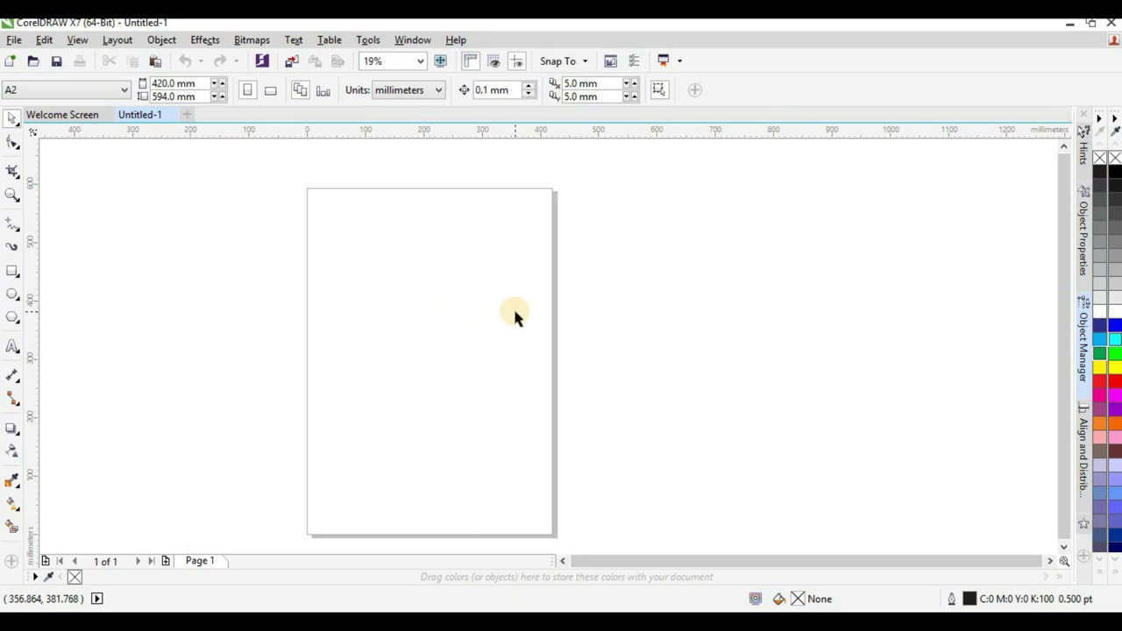
Add a rectangle covering the whole page, 420 by 594 mm, and centre it on the page
{"action": "double_click", "coordinate": [13, 273]}
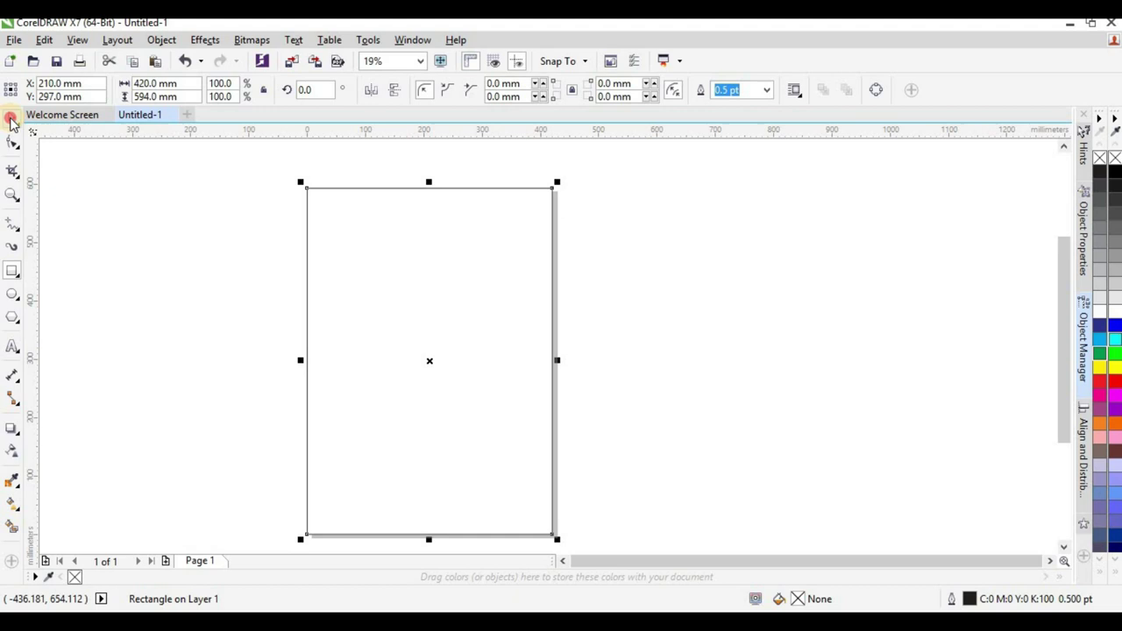
{"action": "left_click", "coordinate": [11, 120]}
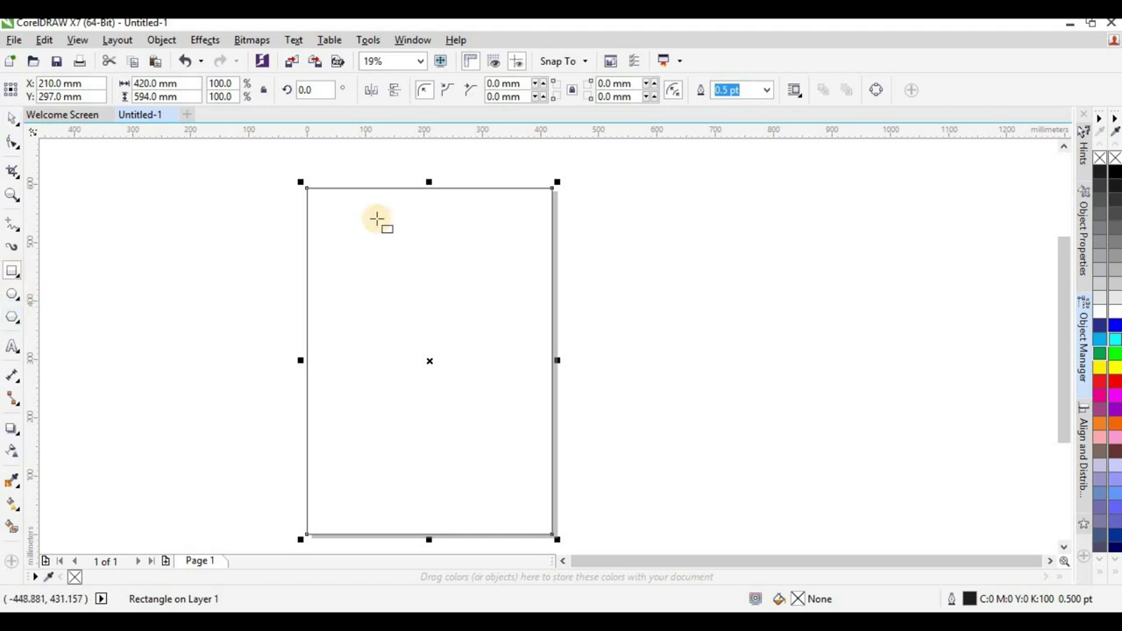
{"action": "left_click", "coordinate": [247, 277]}
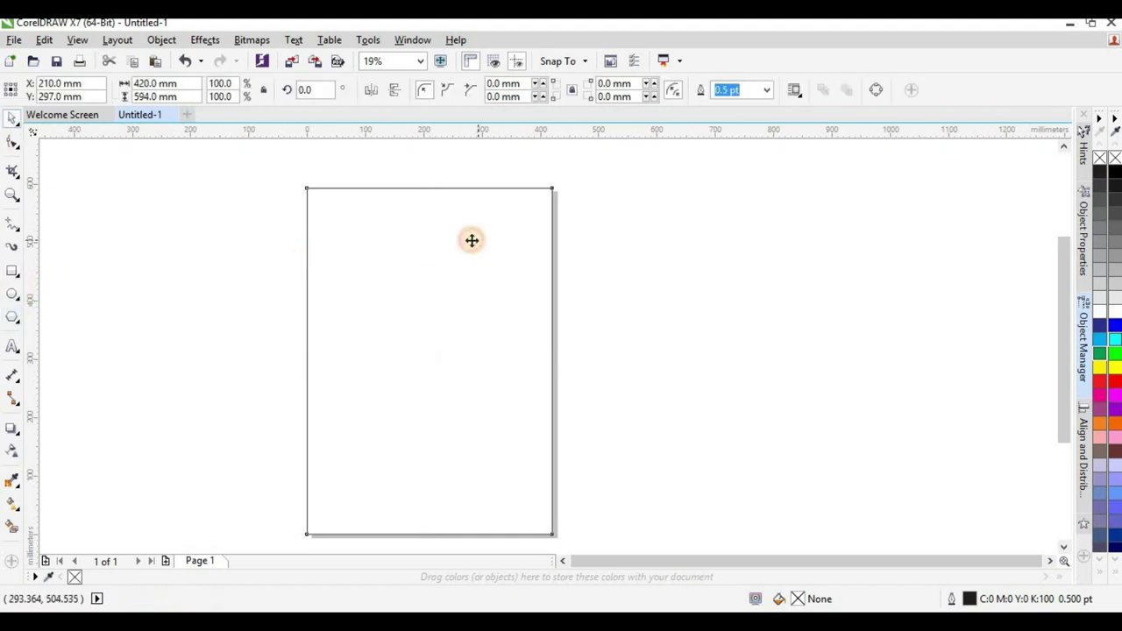
{"action": "left_click_drag", "start_coordinate": [471, 266], "coordinate": [272, 267]}
{"action": "key", "text": "p"}
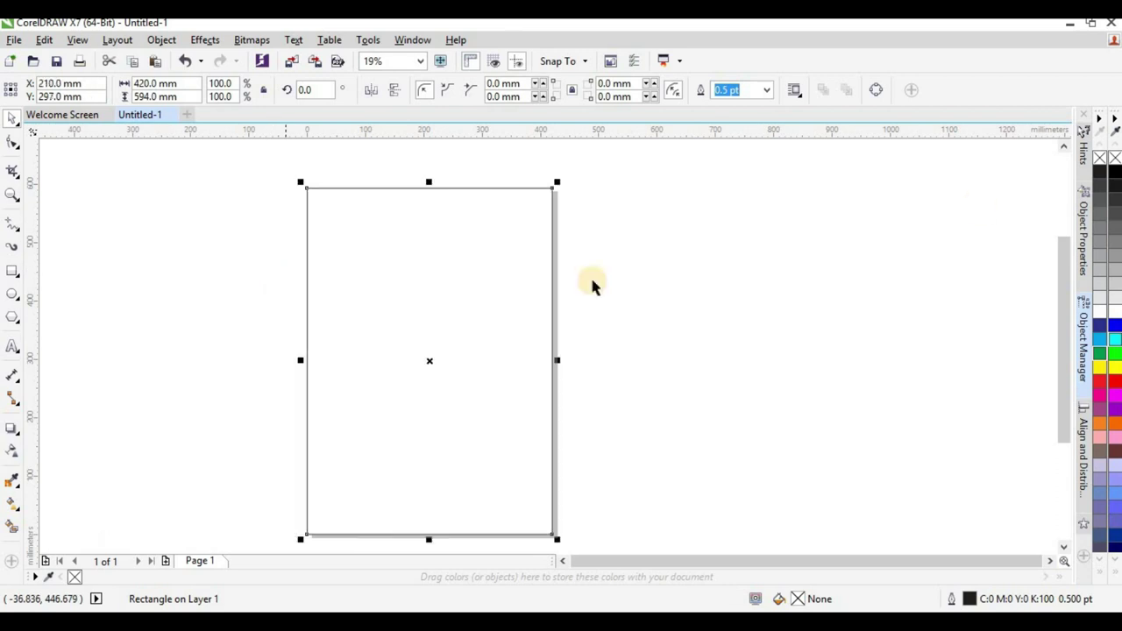
Remove the page rectangle's outline and fill it with white
{"action": "right_click", "coordinate": [1099, 158]}
{"action": "left_click", "coordinate": [376, 325]}
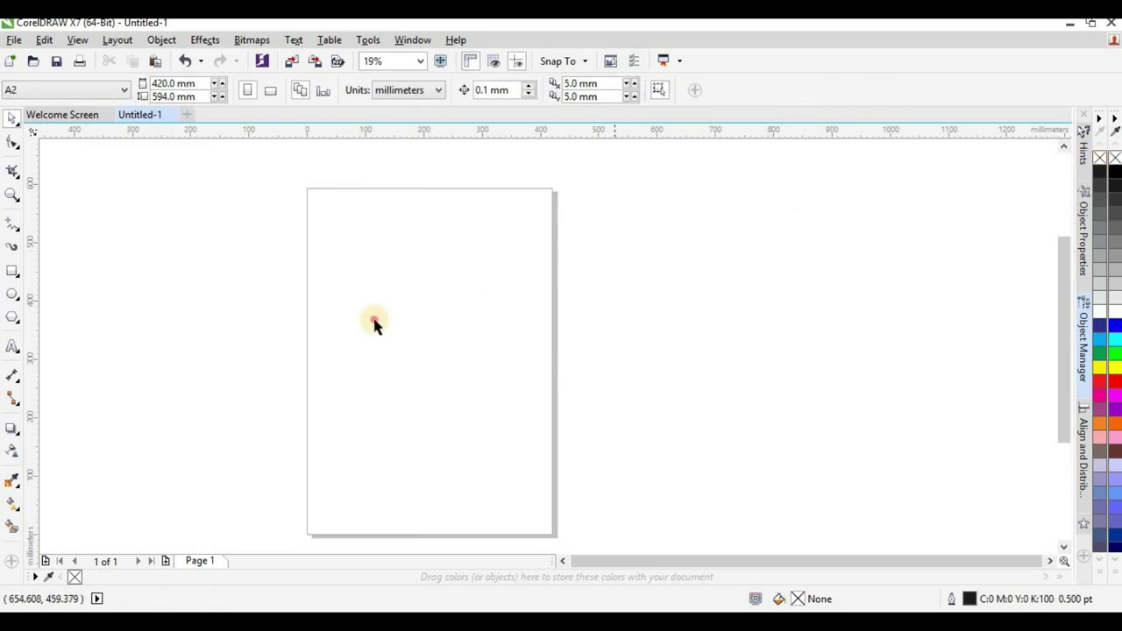
{"action": "left_click", "coordinate": [1099, 312]}
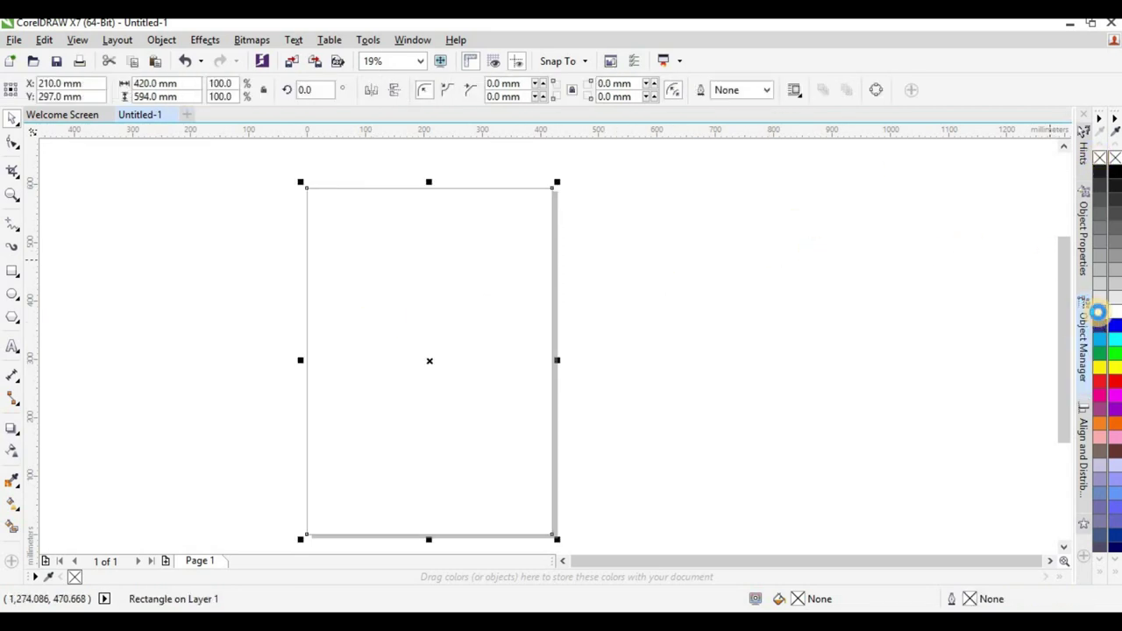
{"action": "left_click", "coordinate": [638, 329]}
Import the photo of the couple from New folder (5) into the document
{"action": "left_click", "coordinate": [137, 612]}
{"action": "left_click", "coordinate": [418, 235]}
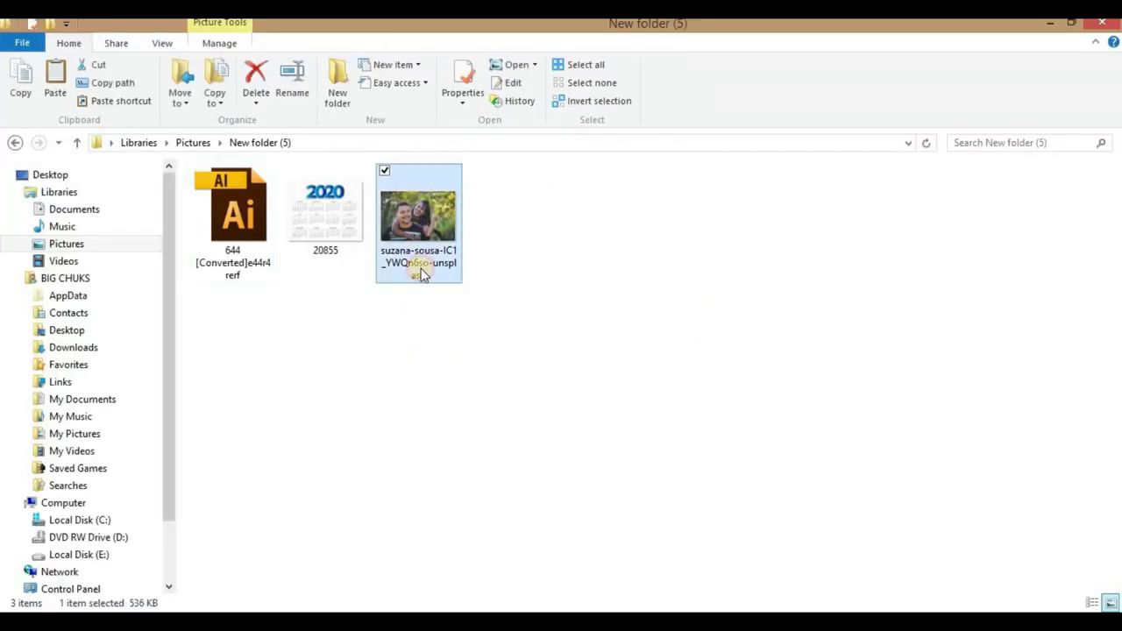
{"action": "left_click_drag", "start_coordinate": [422, 226], "coordinate": [400, 380]}
{"action": "scroll", "coordinate": [401, 380], "scroll_direction": "down", "scroll_amount": 1}
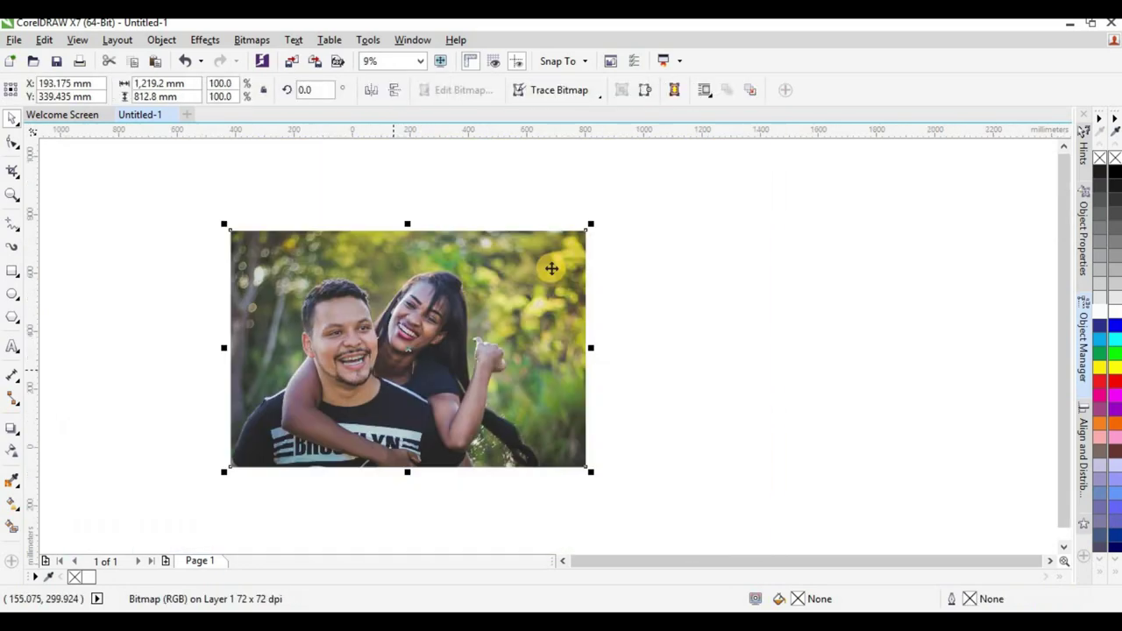
Scale the photo down to about 262 by 175 mm and PowerClip it inside the page rectangle
{"action": "left_click_drag", "start_coordinate": [523, 318], "coordinate": [517, 324]}
{"action": "left_click_drag", "start_coordinate": [425, 346], "coordinate": [431, 320]}
{"action": "left_click", "coordinate": [438, 377]}
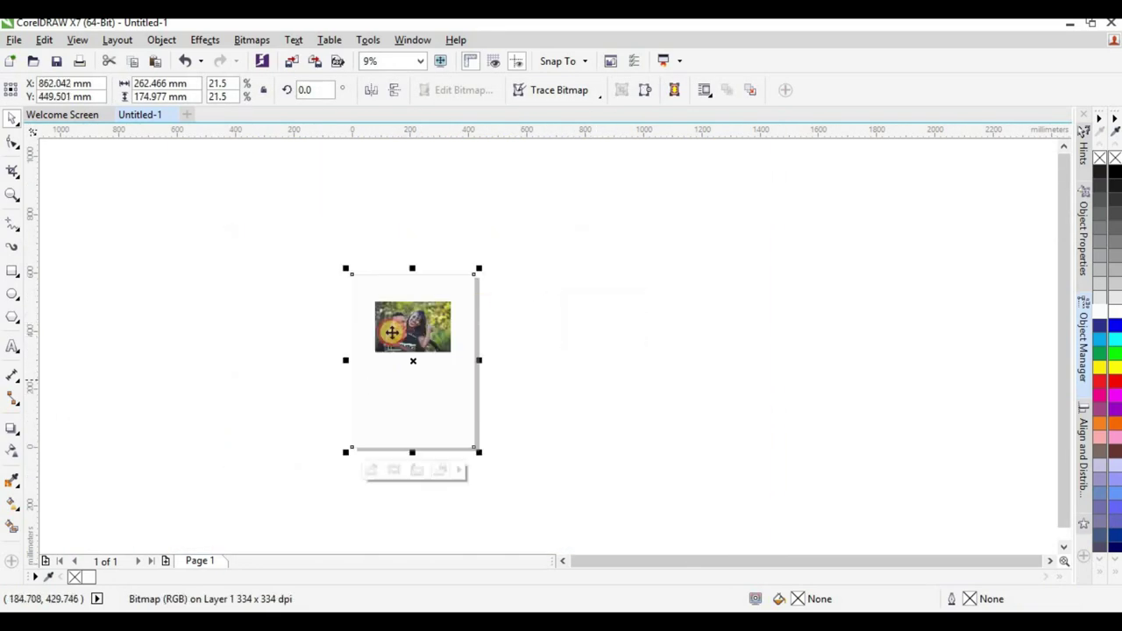
Align the clipped photo with the page's upper-left corner and enlarge it proportionally to about 433 by 288 mm
{"action": "scroll", "coordinate": [439, 360], "scroll_direction": "up", "scroll_amount": 2}
{"action": "left_click_drag", "start_coordinate": [439, 360], "coordinate": [389, 304]}
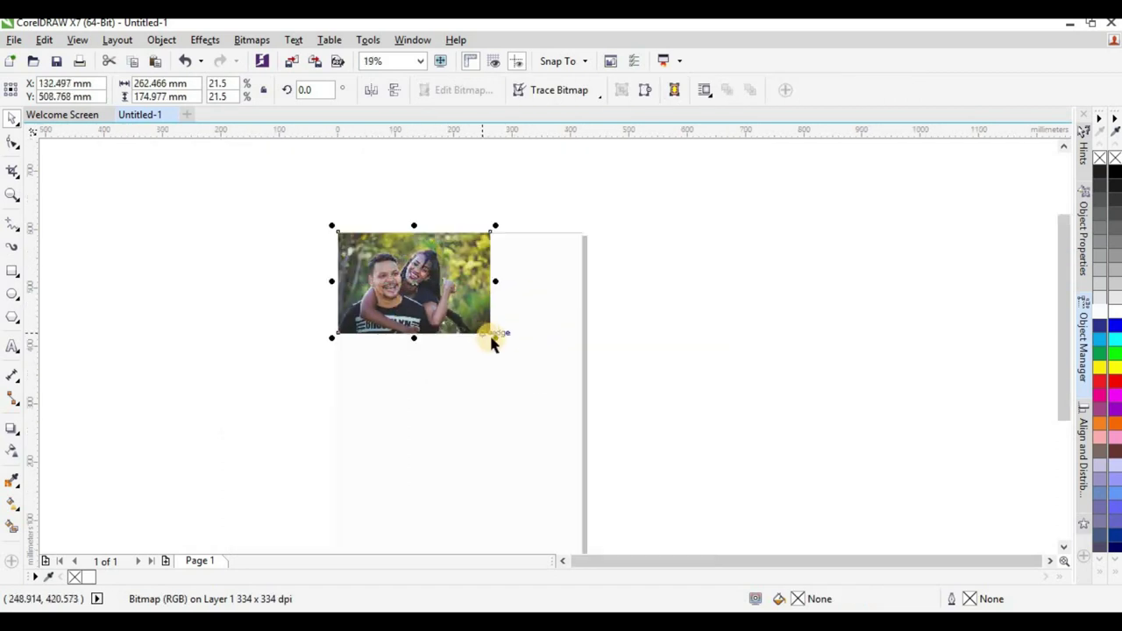
{"action": "left_click_drag", "start_coordinate": [495, 339], "coordinate": [583, 405]}
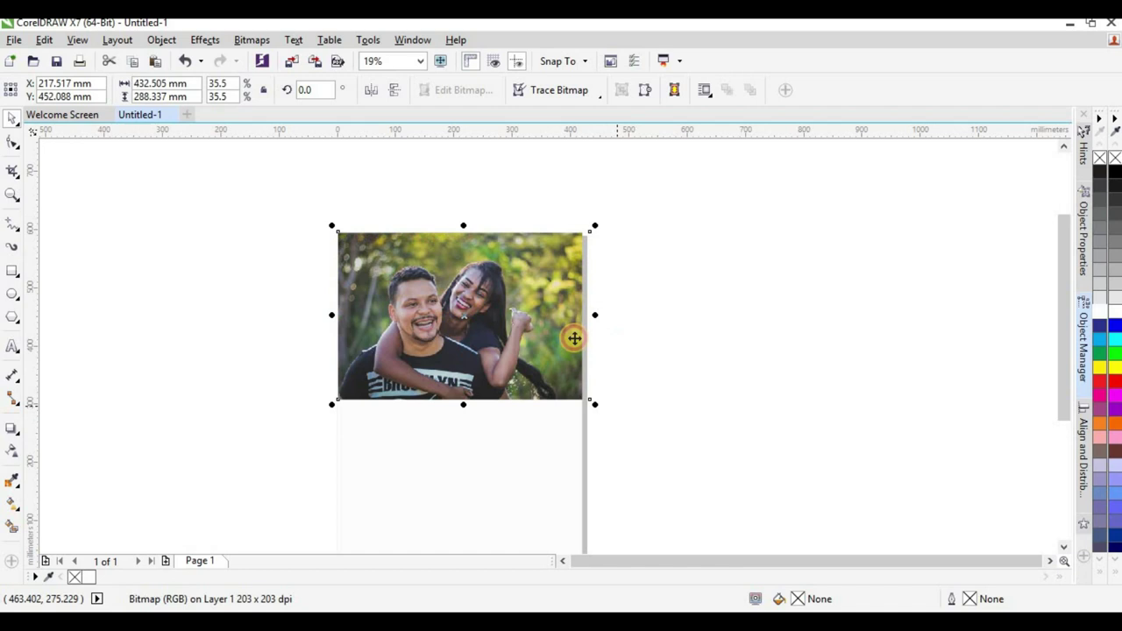
Enlarge the photo proportionally to about 506 by 337 mm, extending it beyond both side edges of the page, and deselect it
{"action": "scroll", "coordinate": [465, 396], "scroll_direction": "down", "scroll_amount": 1}
{"action": "scroll", "coordinate": [467, 398], "scroll_direction": "up", "scroll_amount": 1}
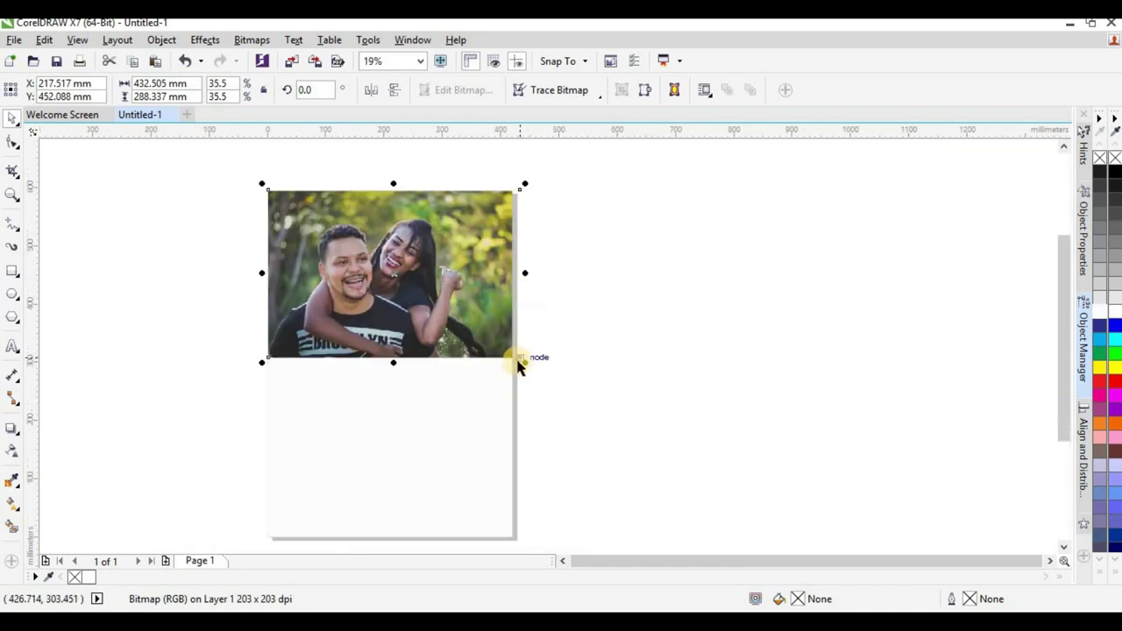
{"action": "left_click_drag", "start_coordinate": [523, 360], "coordinate": [528, 364]}
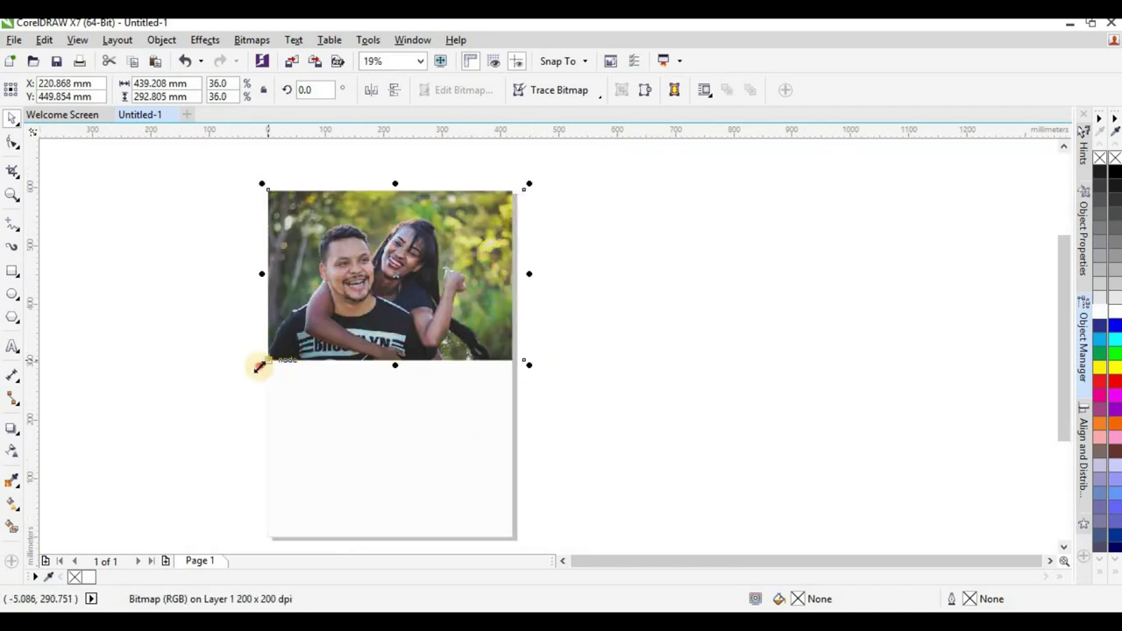
{"action": "left_click_drag", "start_coordinate": [260, 366], "coordinate": [224, 388]}
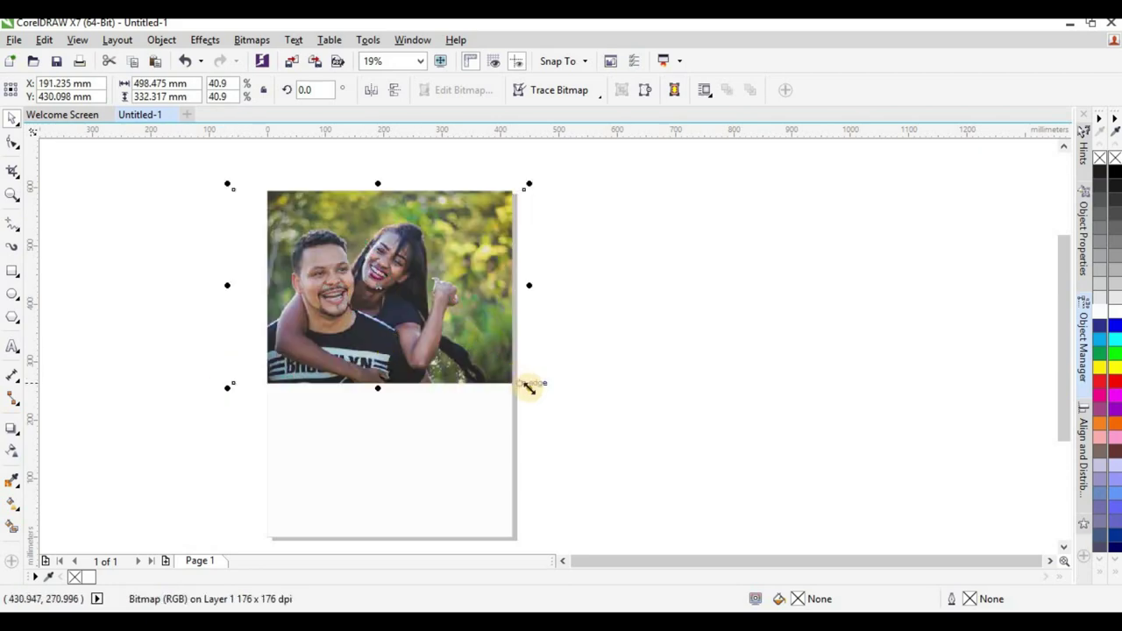
{"action": "left_click_drag", "start_coordinate": [529, 388], "coordinate": [535, 392]}
{"action": "scroll", "coordinate": [381, 251], "scroll_direction": "up", "scroll_amount": 2}
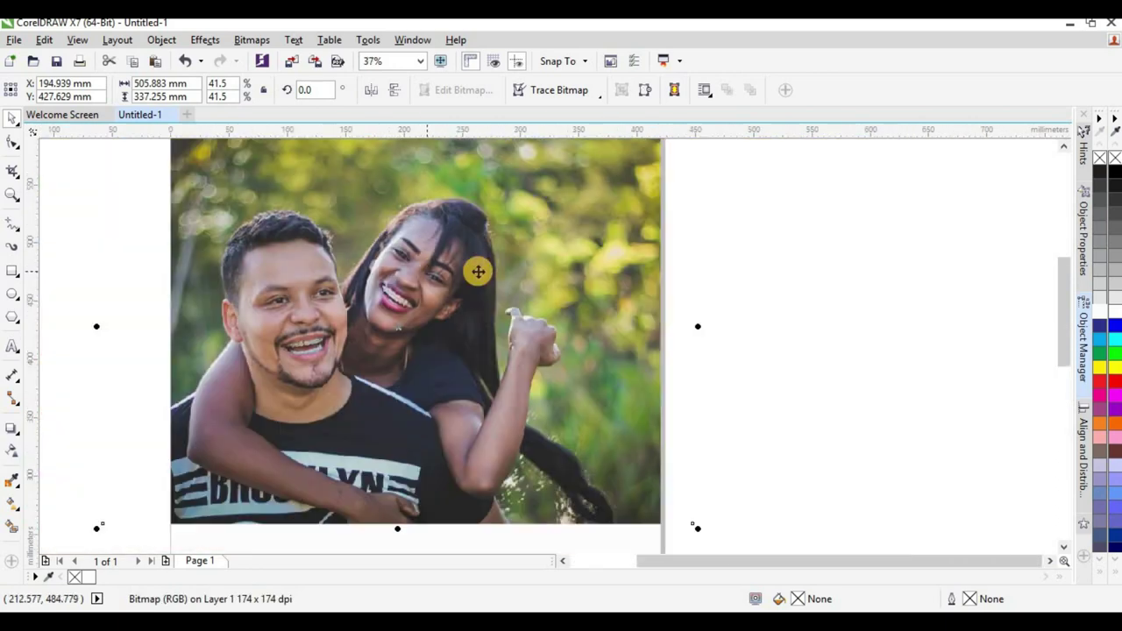
{"action": "scroll", "coordinate": [399, 262], "scroll_direction": "down", "scroll_amount": 1}
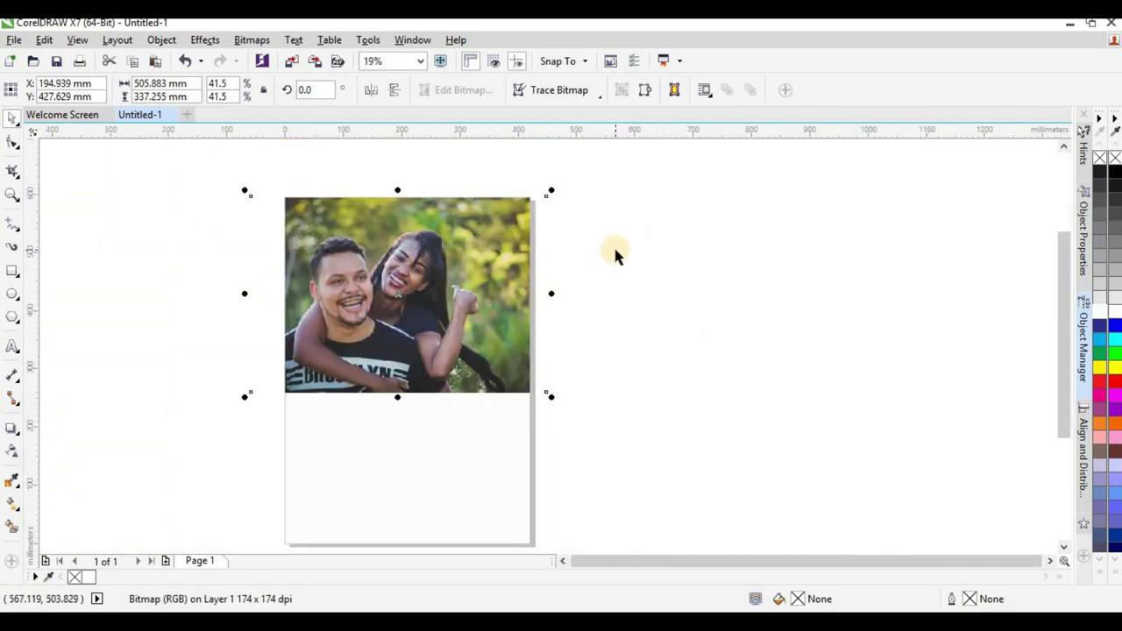
{"action": "left_click", "coordinate": [614, 249]}
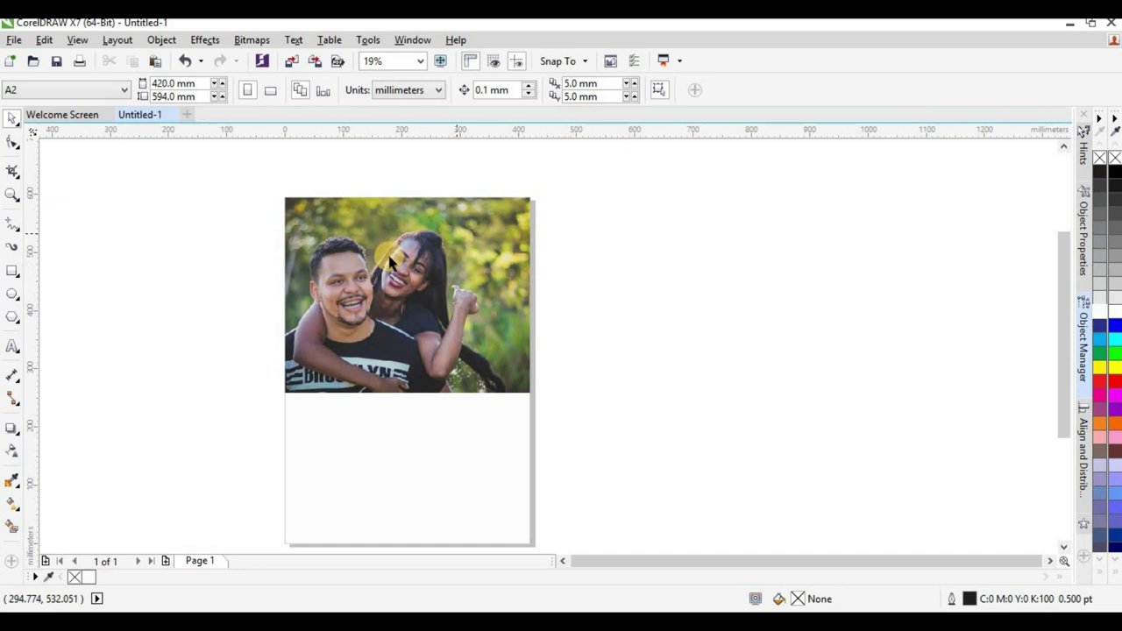
{"action": "scroll", "coordinate": [467, 273], "scroll_direction": "up", "scroll_amount": 4}
{"action": "scroll", "coordinate": [470, 326], "scroll_direction": "down", "scroll_amount": 4}
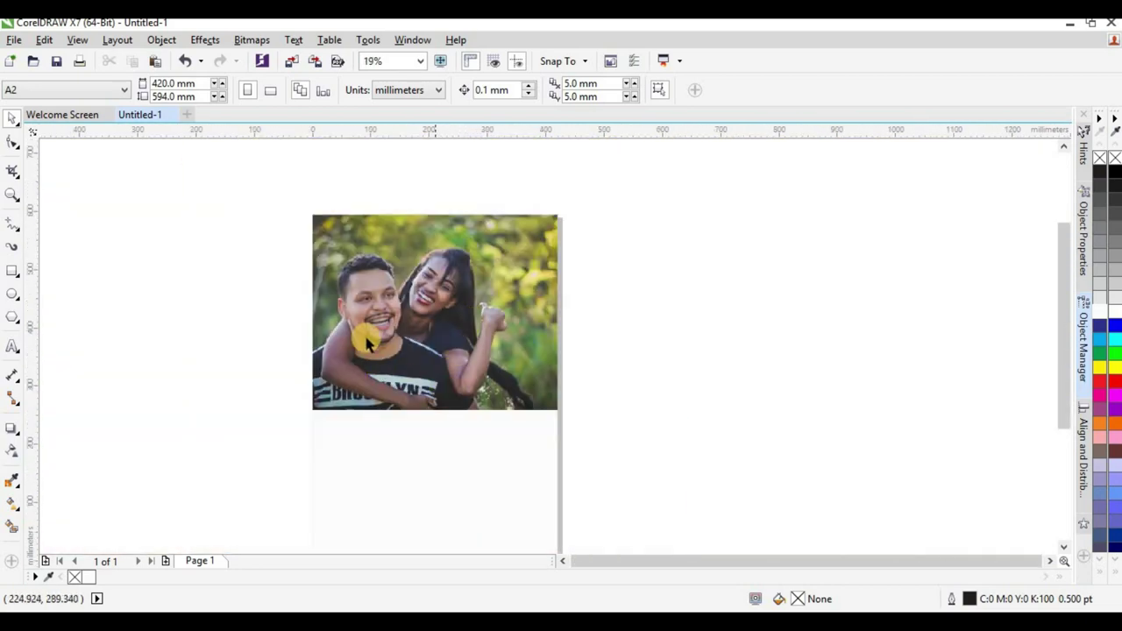
{"action": "scroll", "coordinate": [410, 307], "scroll_direction": "up", "scroll_amount": 2}
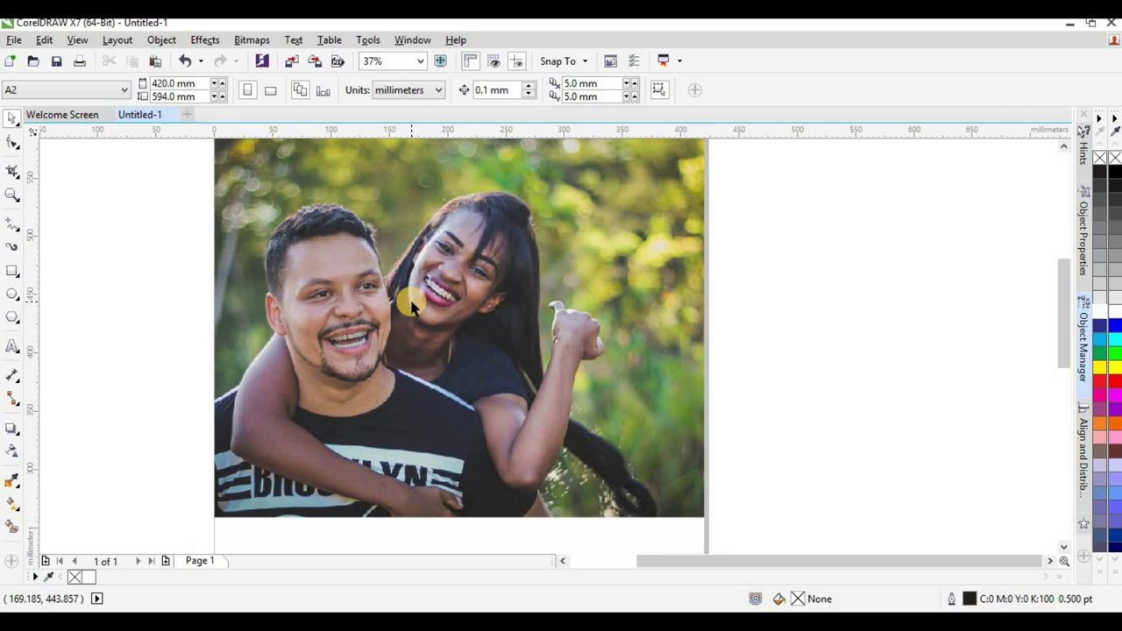
{"action": "scroll", "coordinate": [447, 285], "scroll_direction": "down", "scroll_amount": 2}
Add the artistic text "Lucky in Love" in the blank area beside the photo
{"action": "scroll", "coordinate": [531, 247], "scroll_direction": "up", "scroll_amount": 2}
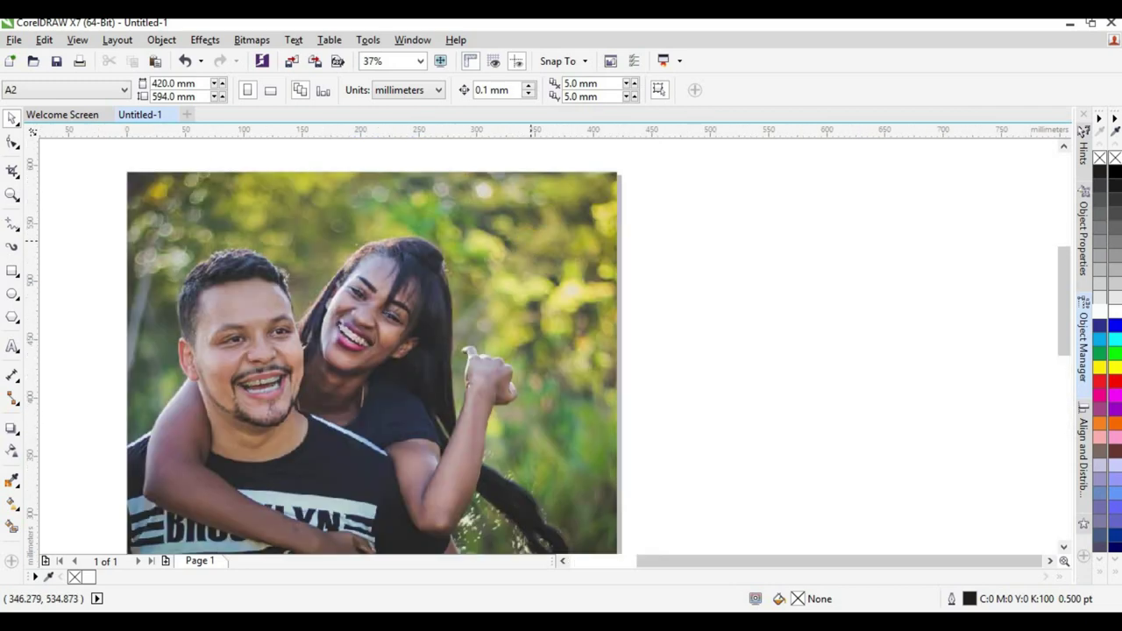
{"action": "left_click", "coordinate": [14, 347]}
{"action": "left_click", "coordinate": [701, 281]}
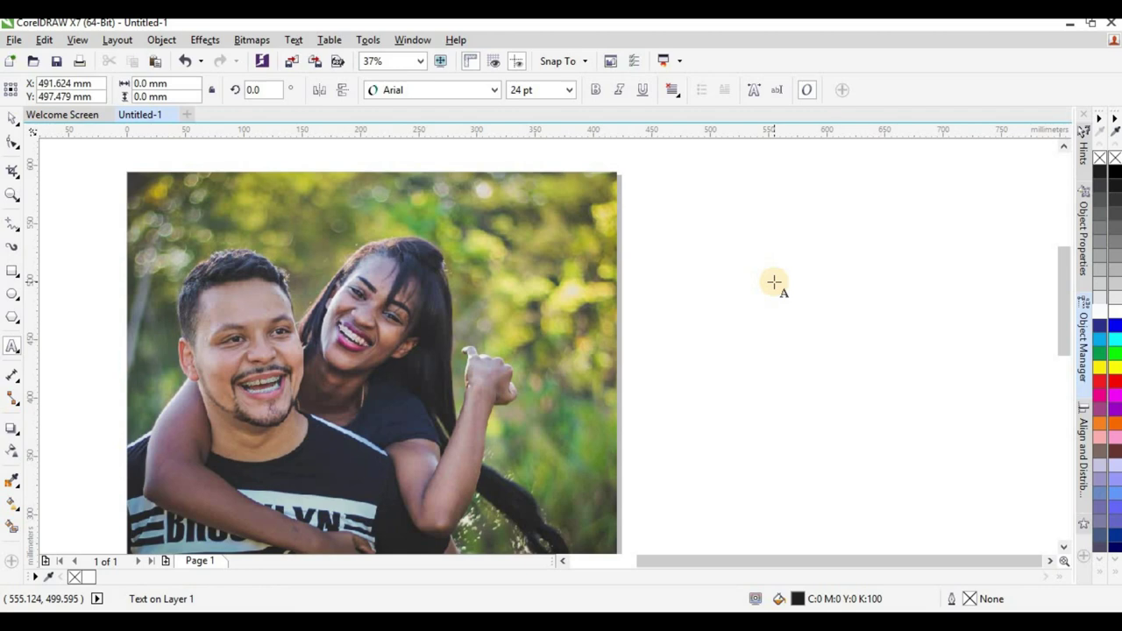
{"action": "type", "text": "Lucky i"}
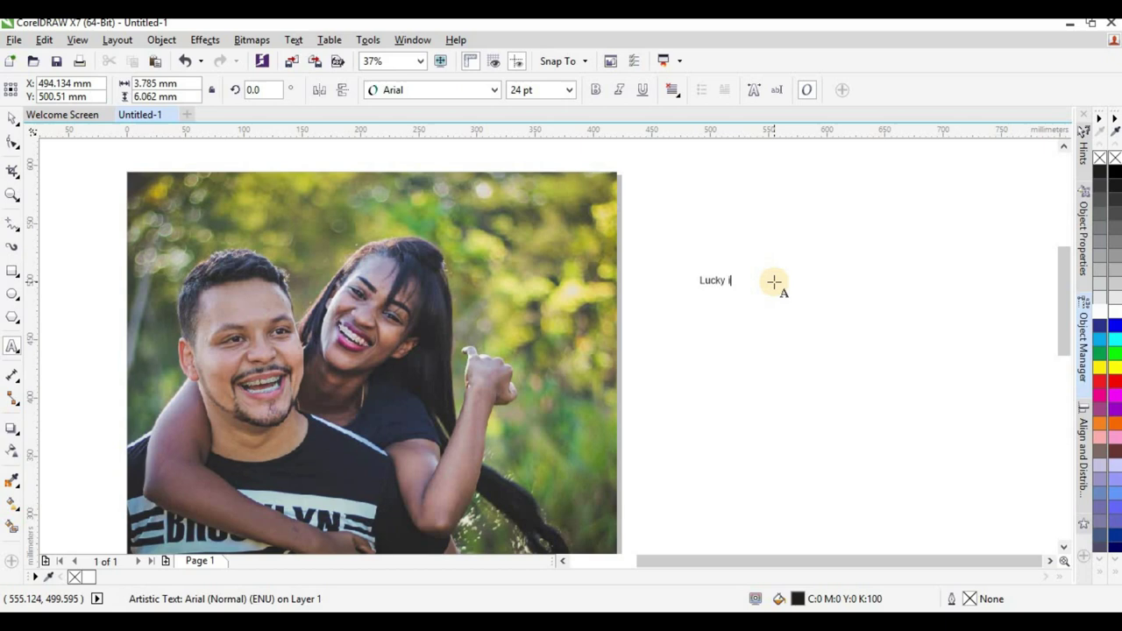
{"action": "type", "text": "n Love"}
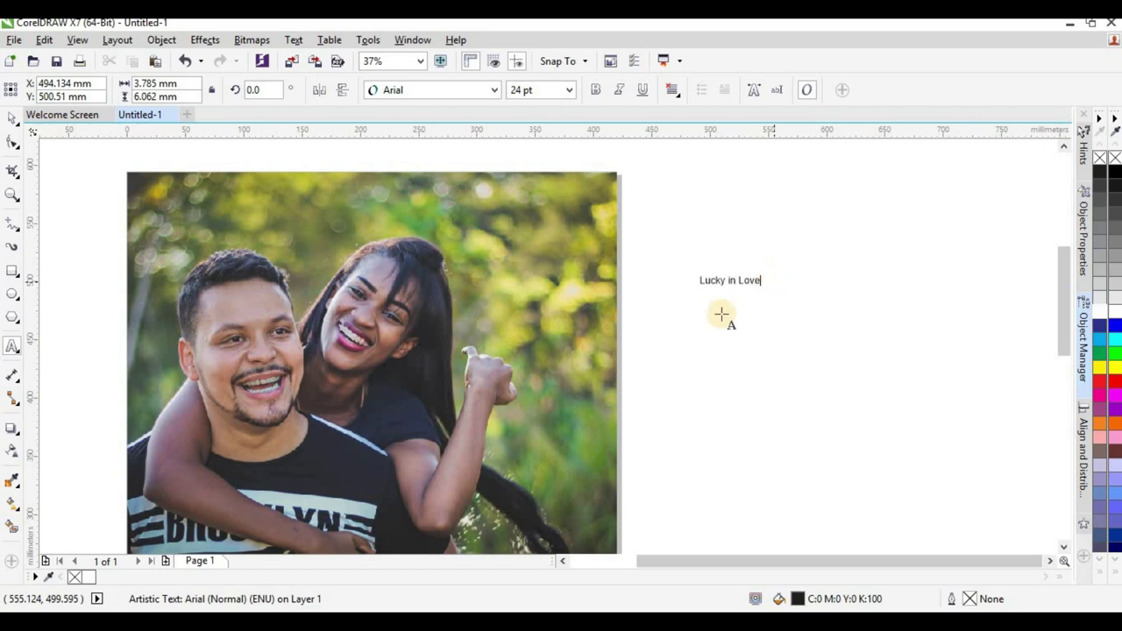
Put the word "Love" on its own line and enlarge the text proportionally to about 92 pt
{"action": "scroll", "coordinate": [741, 281], "scroll_direction": "up", "scroll_amount": 2}
{"action": "scroll", "coordinate": [741, 281], "scroll_direction": "up", "scroll_amount": 2}
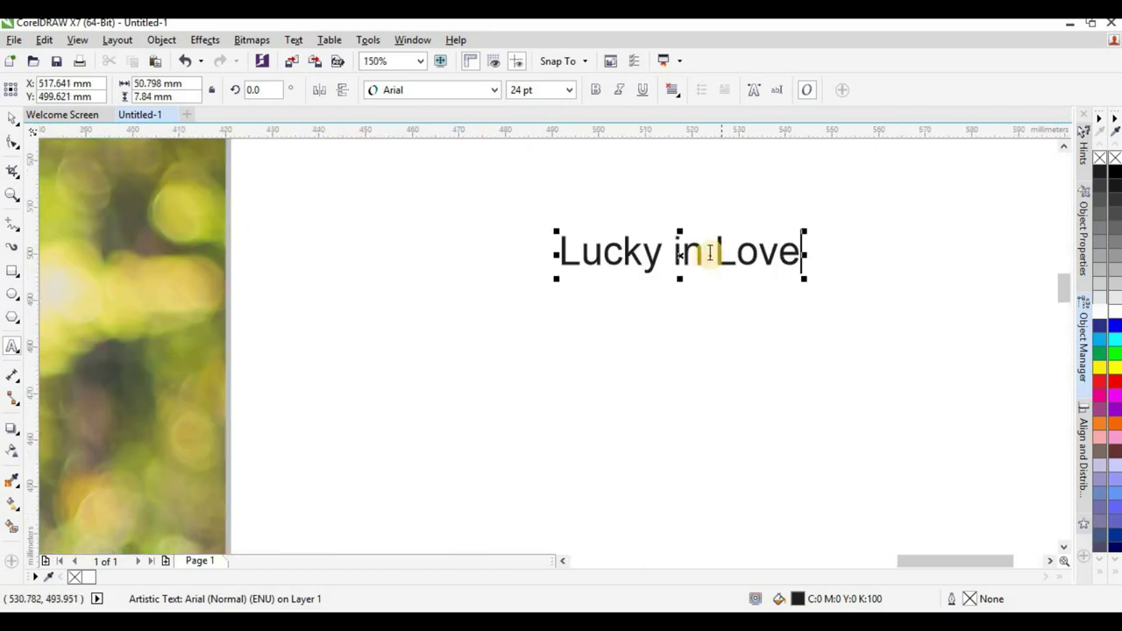
{"action": "left_click", "coordinate": [723, 249]}
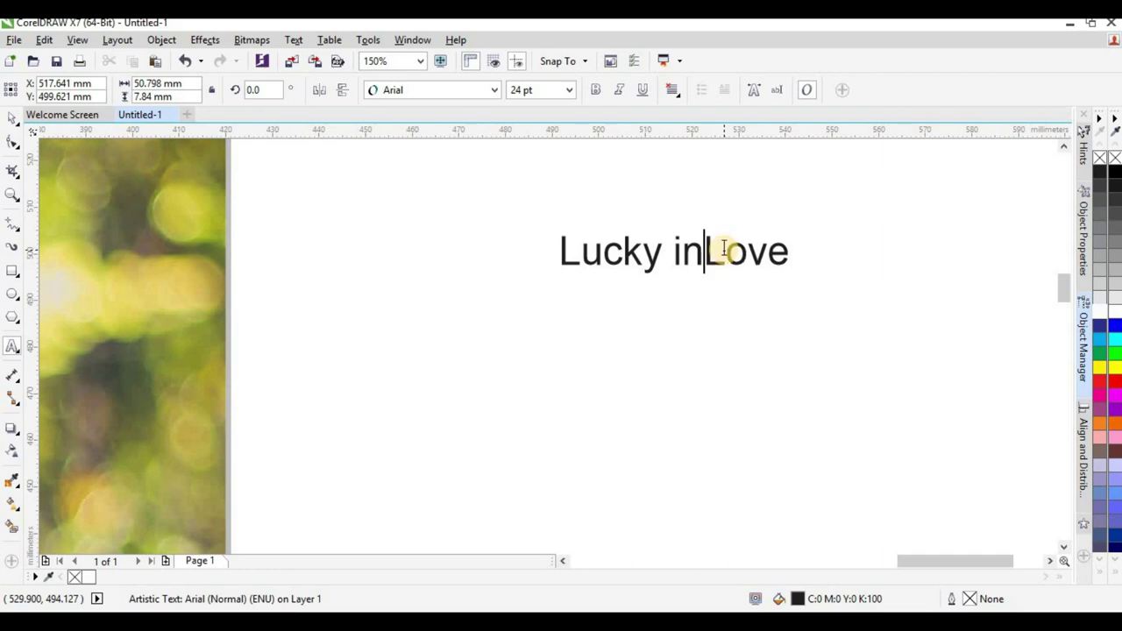
{"action": "key", "text": "Return"}
{"action": "left_click", "coordinate": [12, 117]}
{"action": "scroll", "coordinate": [552, 250], "scroll_direction": "down", "scroll_amount": 2}
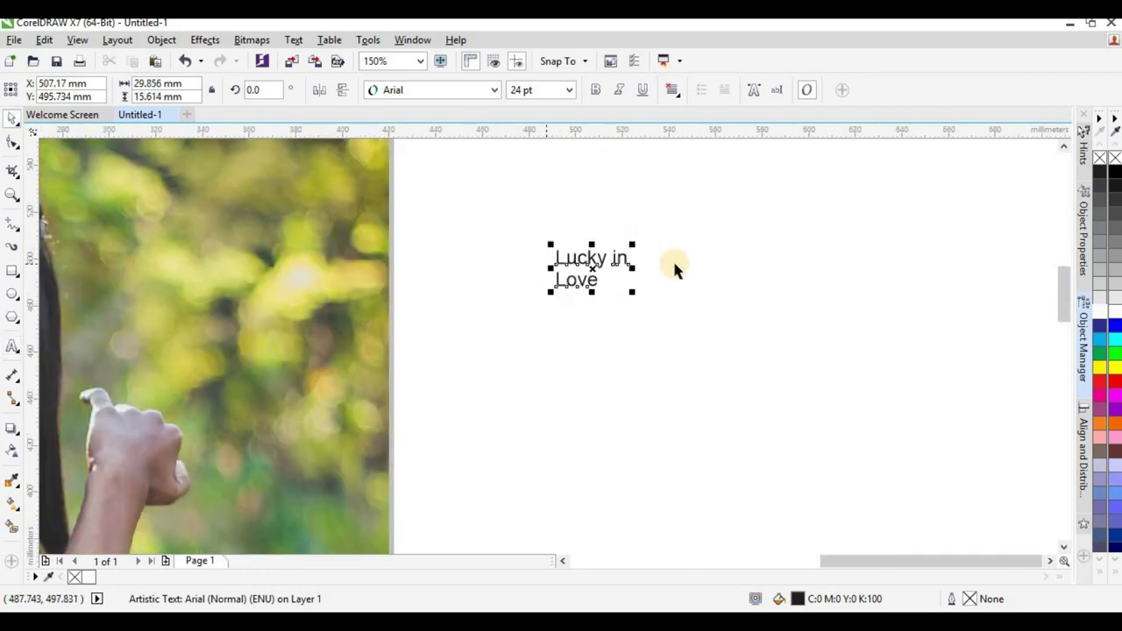
{"action": "left_click_drag", "start_coordinate": [632, 291], "coordinate": [829, 395]}
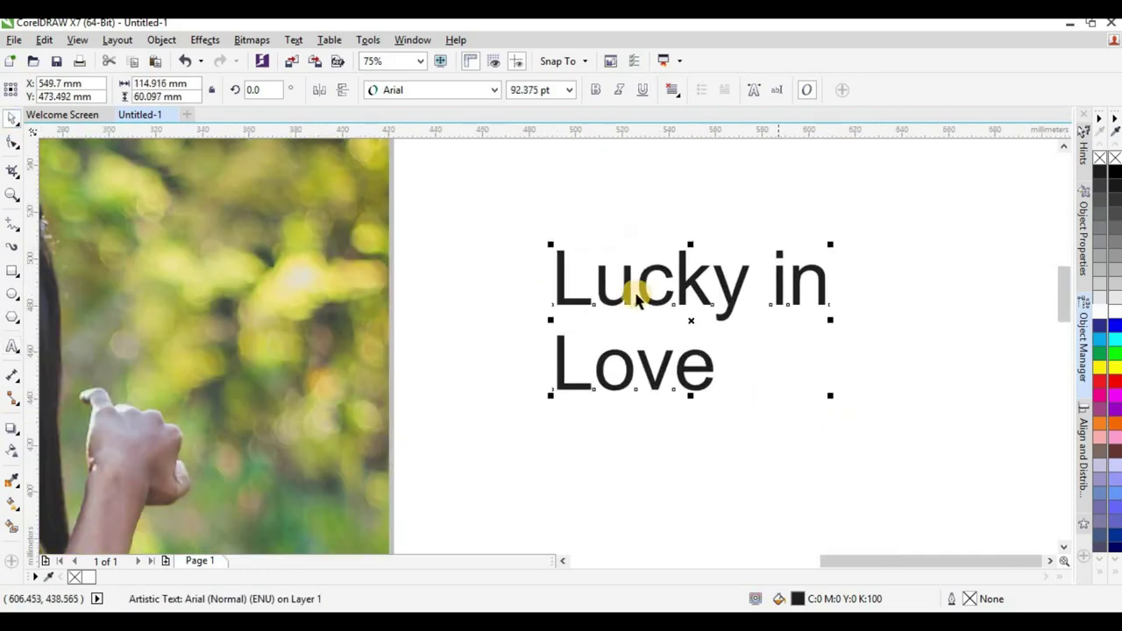
{"action": "scroll", "coordinate": [633, 292], "scroll_direction": "down", "scroll_amount": 2}
{"action": "scroll", "coordinate": [710, 285], "scroll_direction": "up", "scroll_amount": 2}
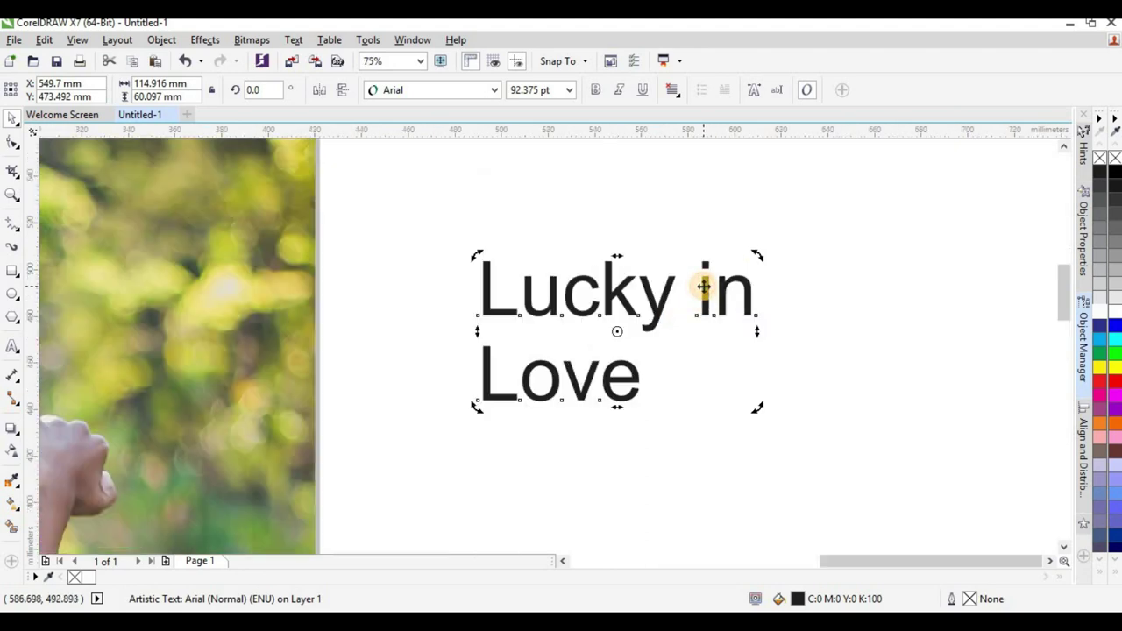
{"action": "double_click", "coordinate": [702, 283]}
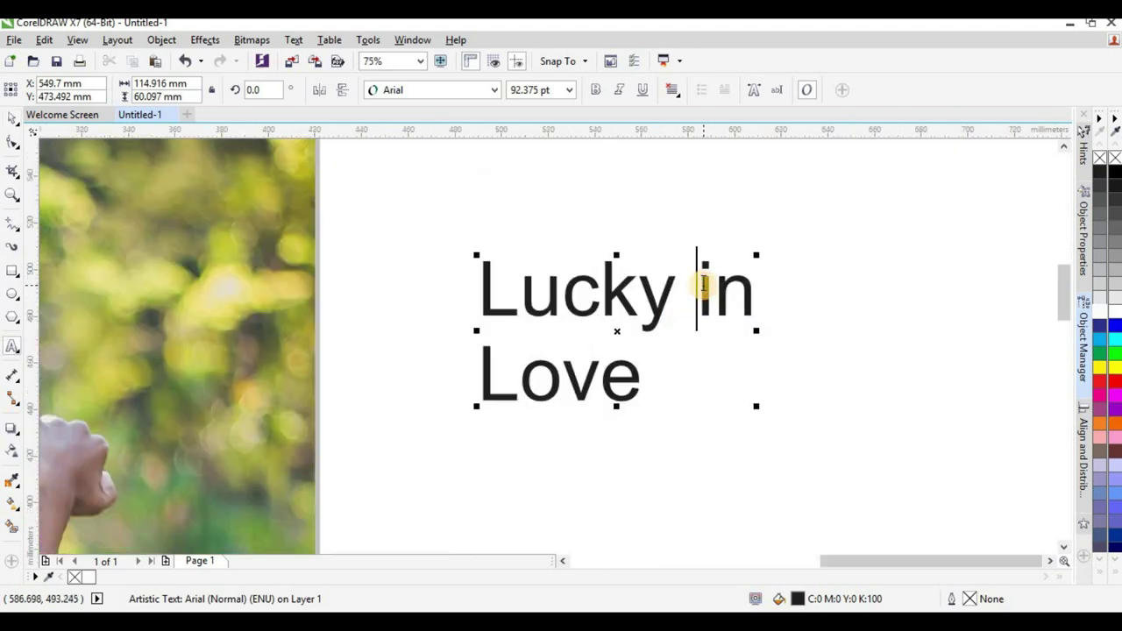
{"action": "key", "text": "BackSpace"}
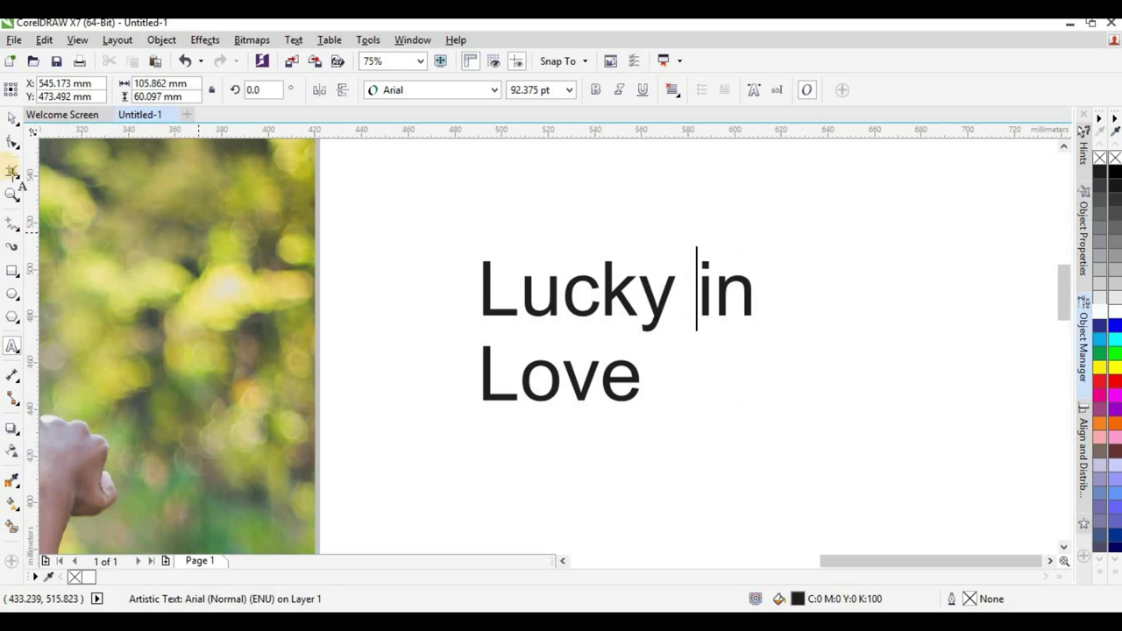
{"action": "left_click", "coordinate": [13, 117]}
Break the text before "in" so that "Lucky", "in" and "Love" each sit on a separate line
{"action": "double_click", "coordinate": [703, 302]}
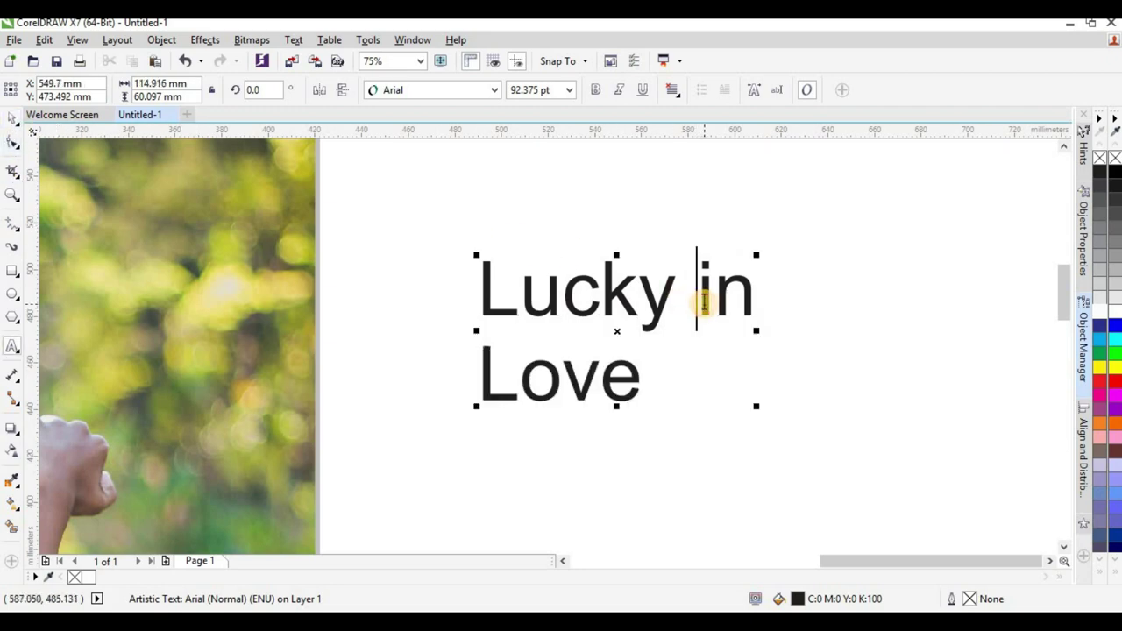
{"action": "key", "text": "BackSpace"}
{"action": "key", "text": "Return"}
{"action": "left_click", "coordinate": [13, 117]}
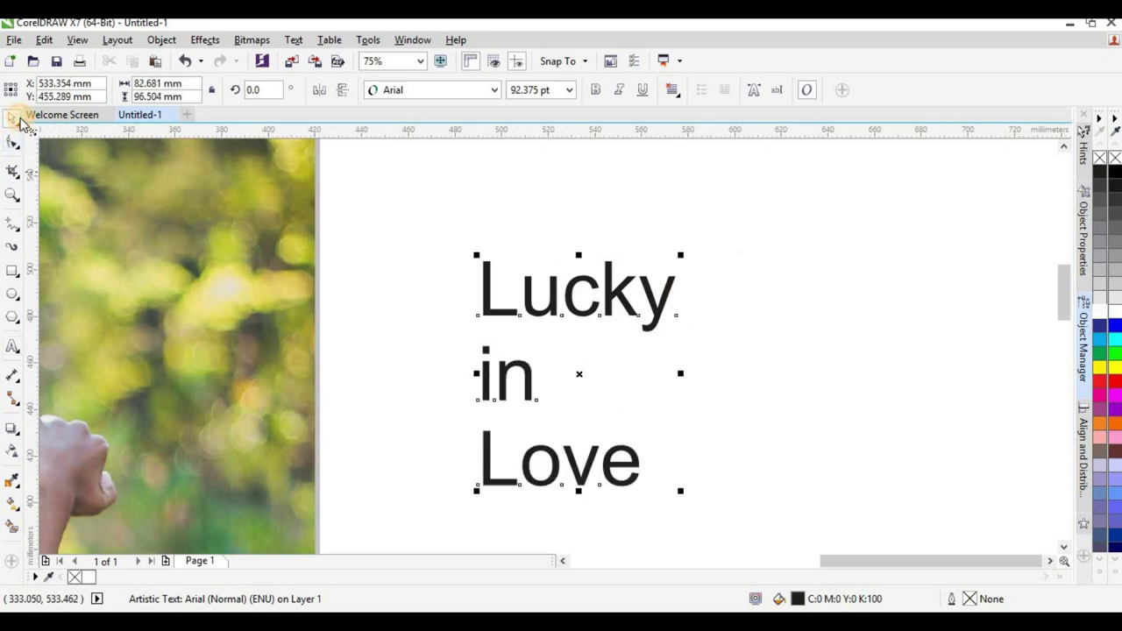
Enlarge the word "Lucky" proportionally to about 139 pt and set its font to Pharmount Personal Use Only
{"action": "left_click_drag", "start_coordinate": [681, 255], "coordinate": [737, 237]}
{"action": "left_click", "coordinate": [444, 93]}
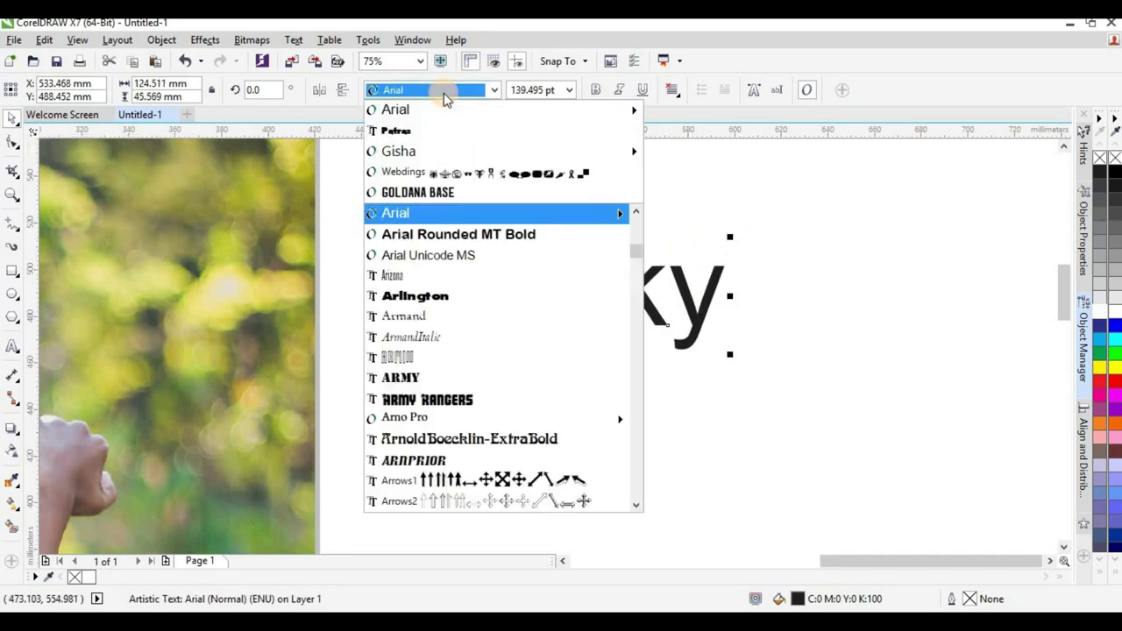
{"action": "scroll", "coordinate": [514, 338], "scroll_direction": "down", "scroll_amount": 3}
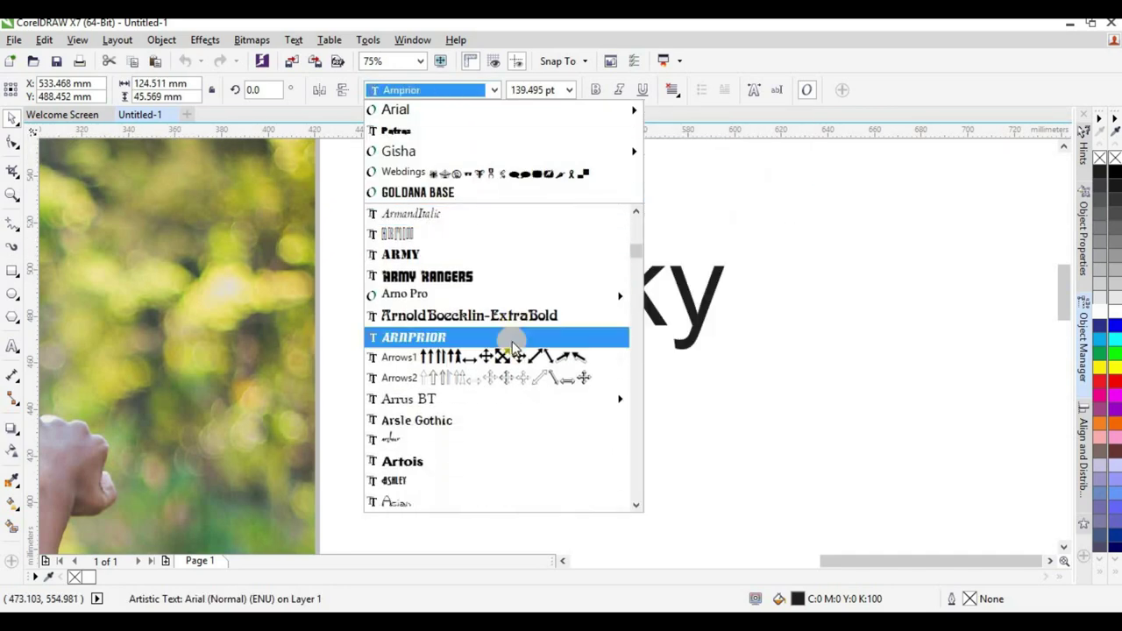
{"action": "scroll", "coordinate": [514, 347], "scroll_direction": "down", "scroll_amount": 1}
{"action": "scroll", "coordinate": [513, 347], "scroll_direction": "down", "scroll_amount": 6}
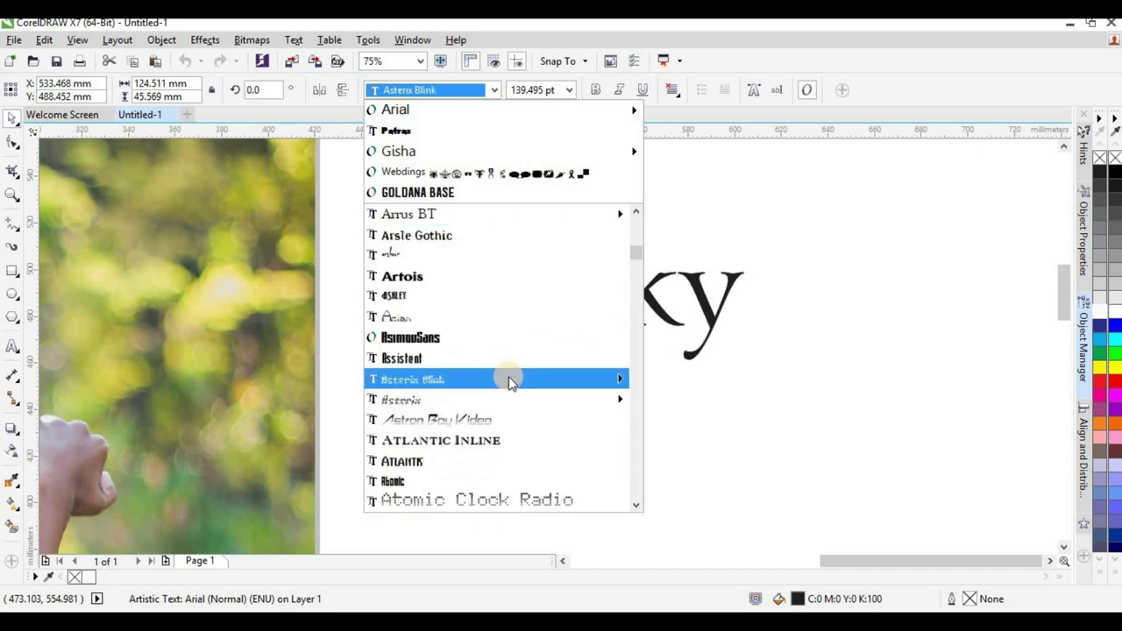
{"action": "scroll", "coordinate": [494, 374], "scroll_direction": "down", "scroll_amount": 1}
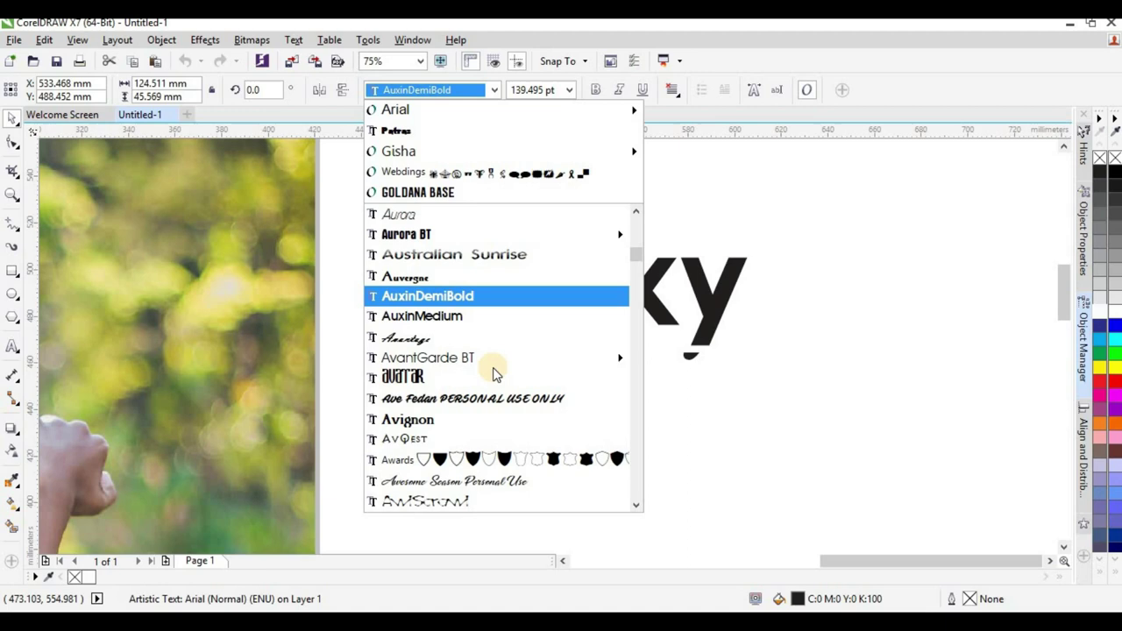
{"action": "type", "text": "Pharmount Personal Us"}
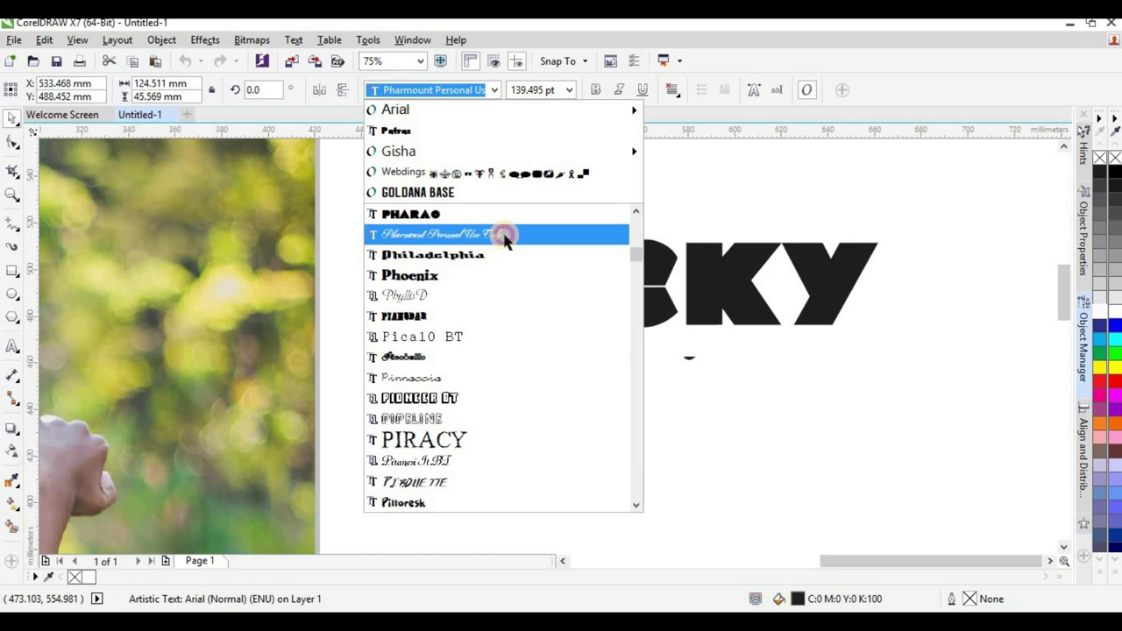
{"action": "left_click", "coordinate": [499, 234]}
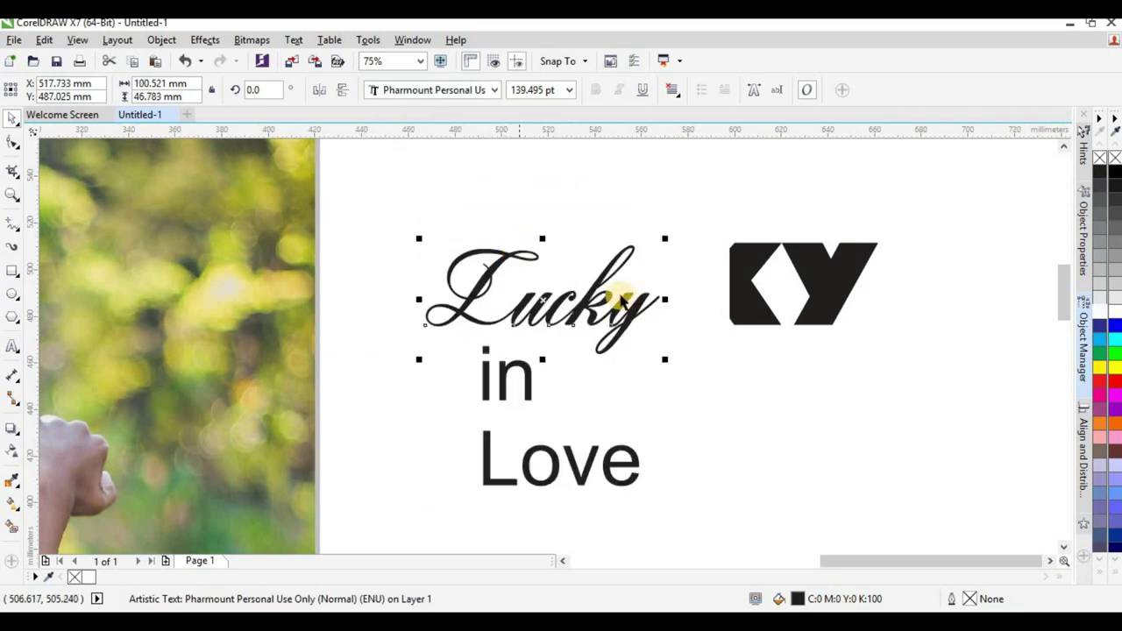
Enlarge the script word "Lucky" a little more, proportionally, to about 116 mm wide
{"action": "scroll", "coordinate": [613, 294], "scroll_direction": "down", "scroll_amount": 1}
{"action": "left_click", "coordinate": [787, 312]}
{"action": "left_click", "coordinate": [611, 295]}
{"action": "left_click_drag", "start_coordinate": [645, 329], "coordinate": [662, 337]}
Delete the separate word "in" and insert it before "Love" so the second line reads "in Love"
{"action": "left_click", "coordinate": [579, 331]}
{"action": "left_click", "coordinate": [573, 334]}
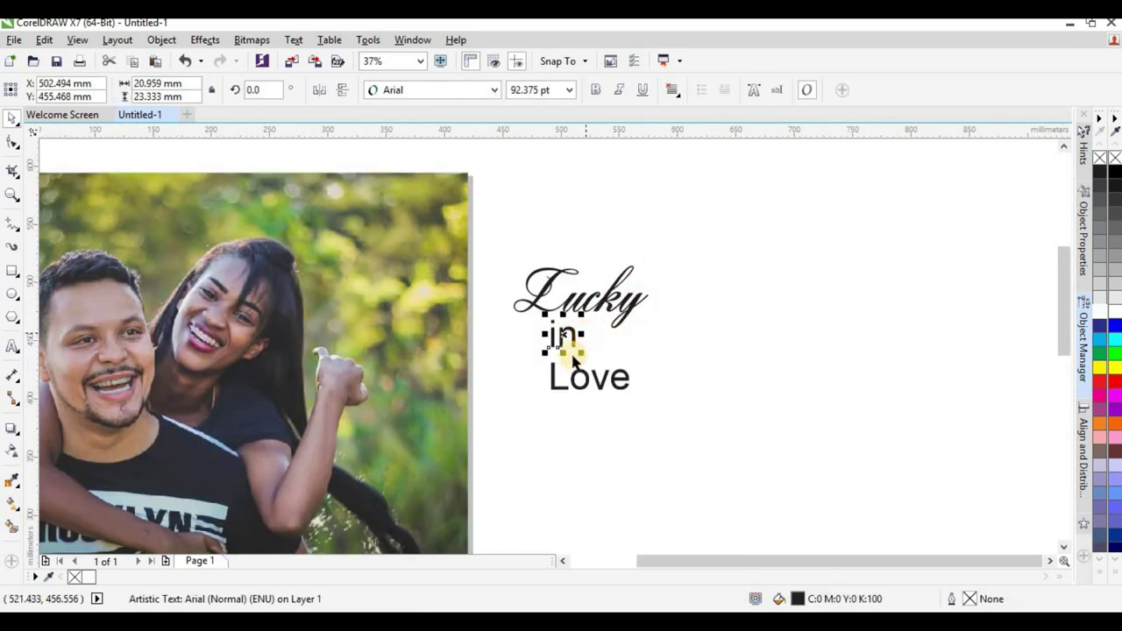
{"action": "key", "text": "Delete"}
{"action": "left_click", "coordinate": [548, 375]}
{"action": "double_click", "coordinate": [550, 375]}
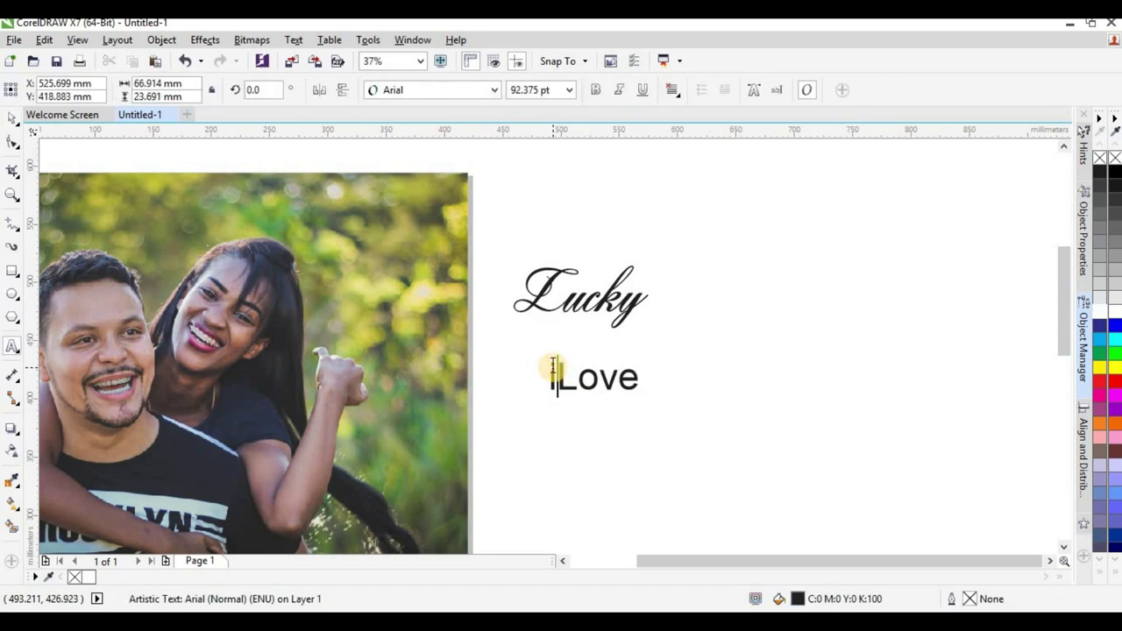
{"action": "type", "text": "In"}
{"action": "left_click", "coordinate": [12, 117]}
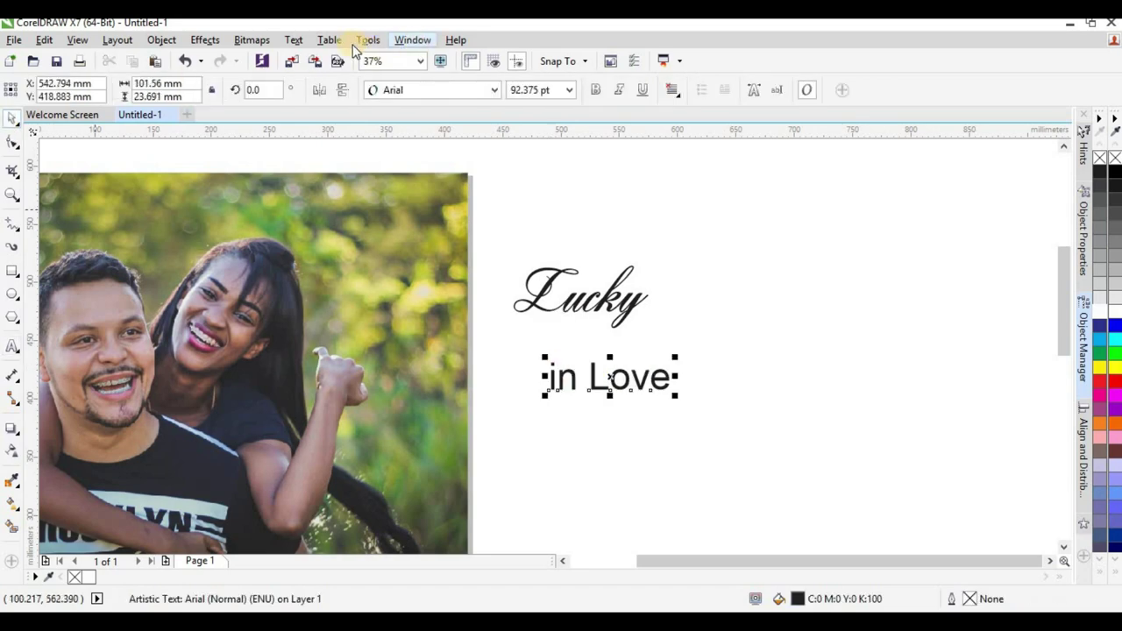
Convert "in Love" to uppercase and set it in bold Gisha
{"action": "left_click", "coordinate": [295, 41]}
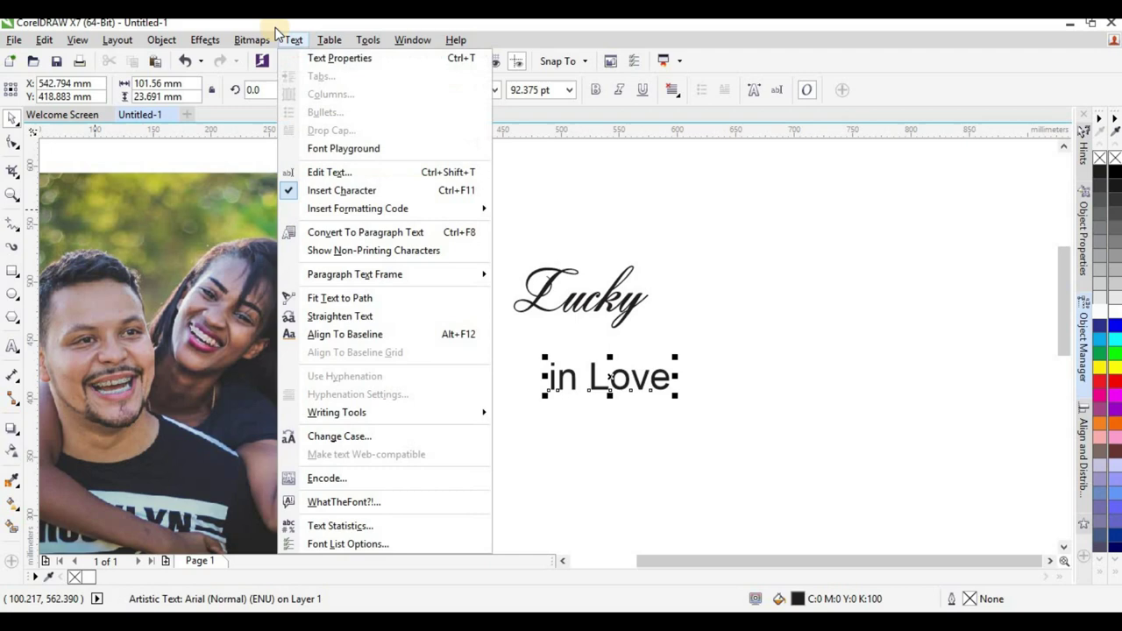
{"action": "left_click", "coordinate": [355, 436]}
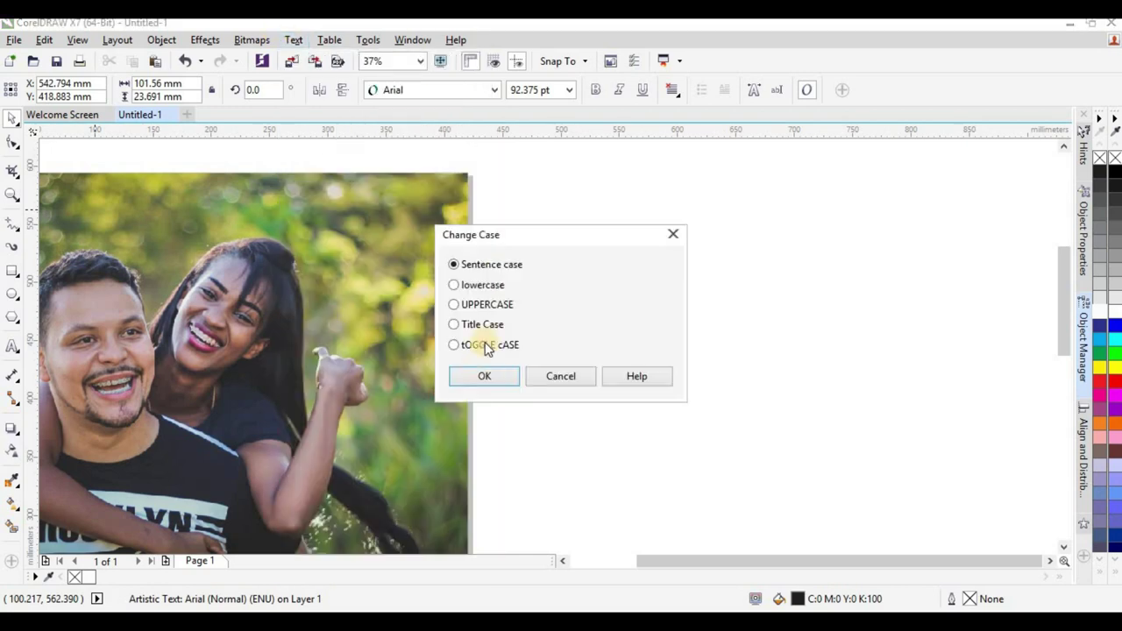
{"action": "key", "text": "Return"}
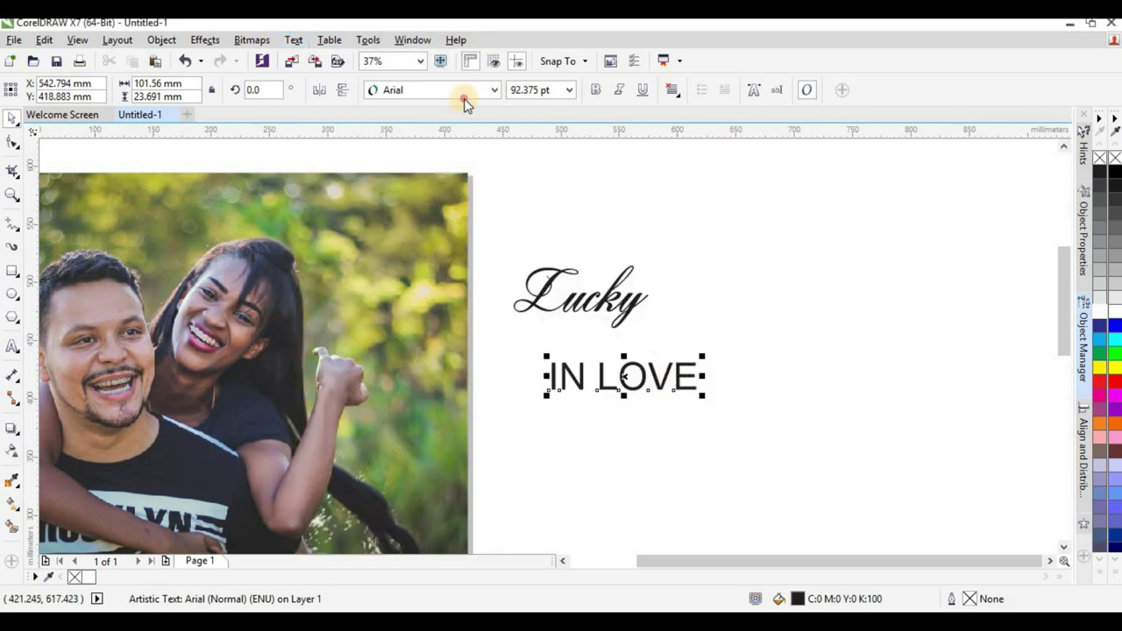
{"action": "left_click", "coordinate": [463, 96]}
{"action": "left_click", "coordinate": [614, 170]}
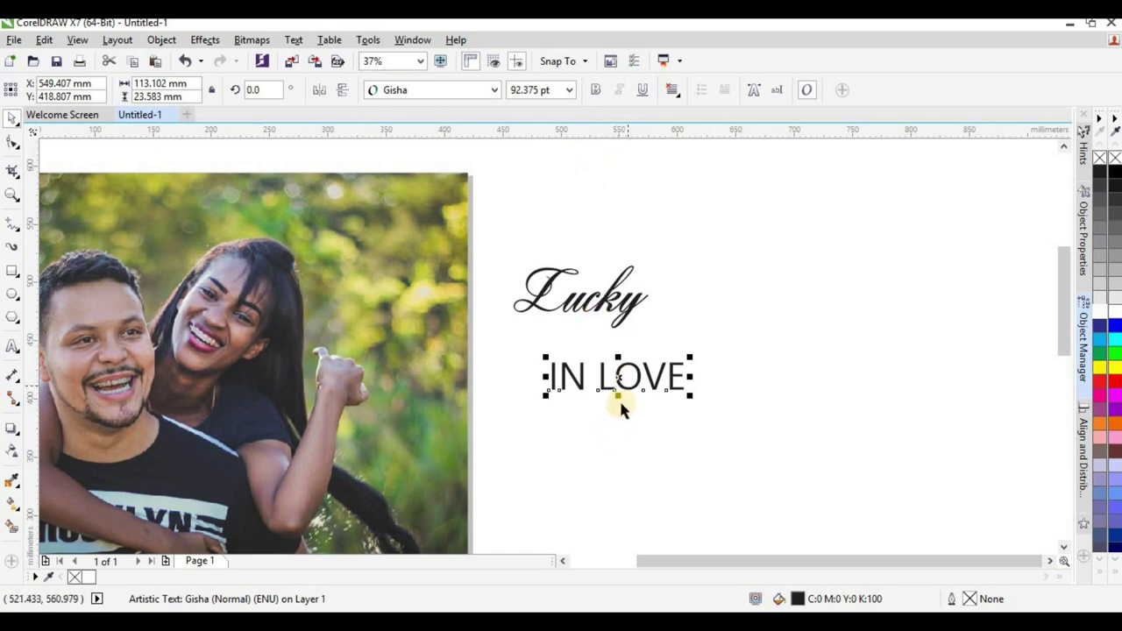
{"action": "scroll", "coordinate": [619, 397], "scroll_direction": "up", "scroll_amount": 2}
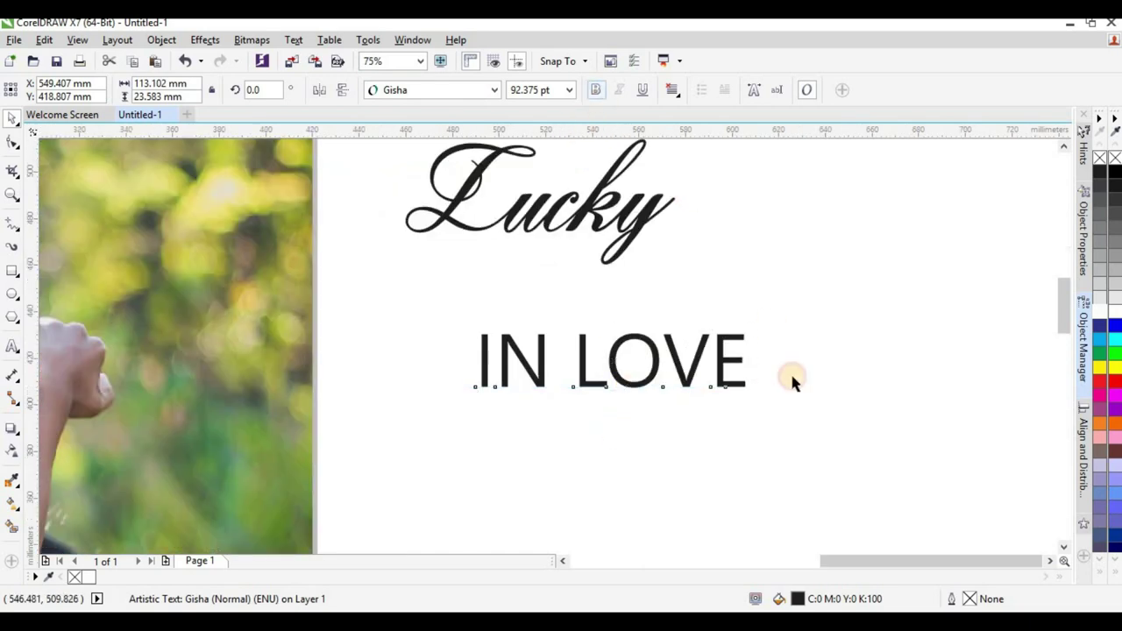
Shrink "IN LOVE" proportionally to about 53 pt, place it closely beneath "Lucky", and deselect it
{"action": "left_click_drag", "start_coordinate": [766, 395], "coordinate": [529, 260]}
{"action": "scroll", "coordinate": [530, 261], "scroll_direction": "up", "scroll_amount": 4}
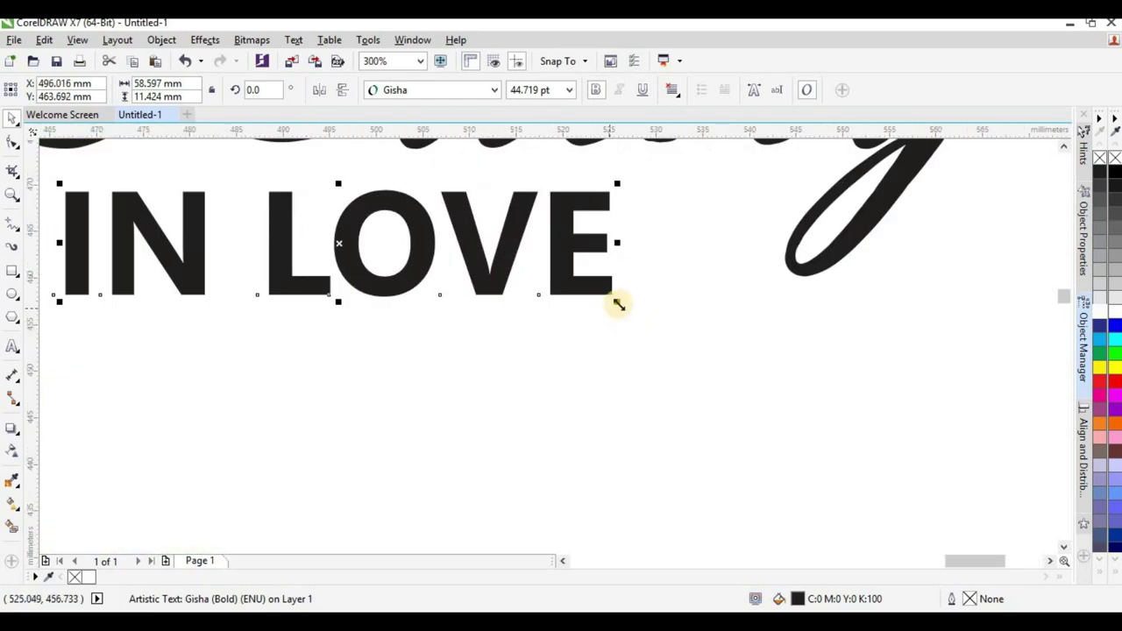
{"action": "left_click_drag", "start_coordinate": [618, 304], "coordinate": [726, 374]}
{"action": "scroll", "coordinate": [659, 325], "scroll_direction": "down", "scroll_amount": 2}
{"action": "left_click", "coordinate": [769, 333]}
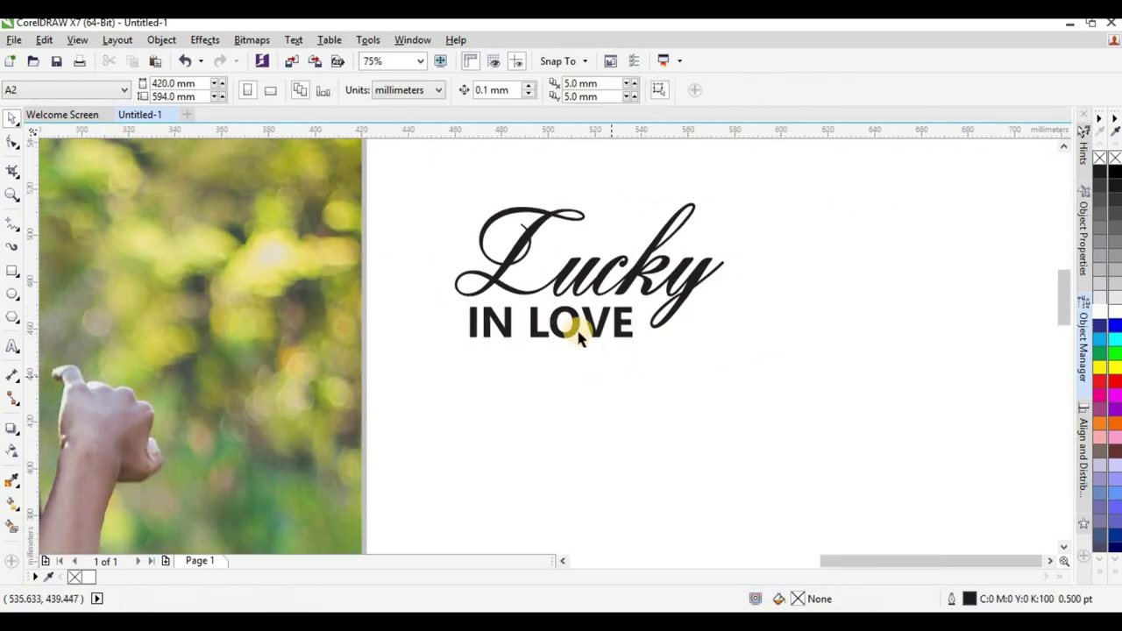
{"action": "scroll", "coordinate": [578, 332], "scroll_direction": "up", "scroll_amount": 1}
{"action": "left_click_drag", "start_coordinate": [610, 335], "coordinate": [619, 337]}
{"action": "scroll", "coordinate": [580, 300], "scroll_direction": "down", "scroll_amount": 2}
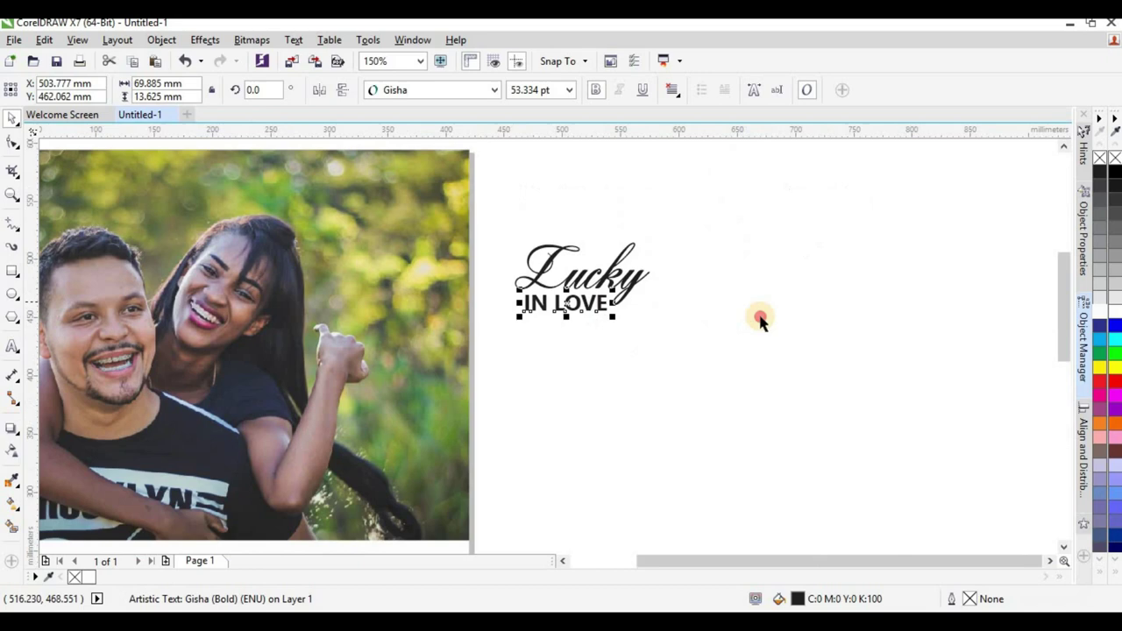
{"action": "left_click", "coordinate": [760, 319]}
Move "Lucky" and "IN LOVE" together onto the photo's upper right area and enlarge them proportionally to about 144 by 73 mm
{"action": "left_click_drag", "start_coordinate": [470, 225], "coordinate": [659, 326]}
{"action": "left_click_drag", "start_coordinate": [538, 283], "coordinate": [307, 249]}
{"action": "scroll", "coordinate": [371, 201], "scroll_direction": "down", "scroll_amount": 2}
{"action": "scroll", "coordinate": [414, 211], "scroll_direction": "up", "scroll_amount": 2}
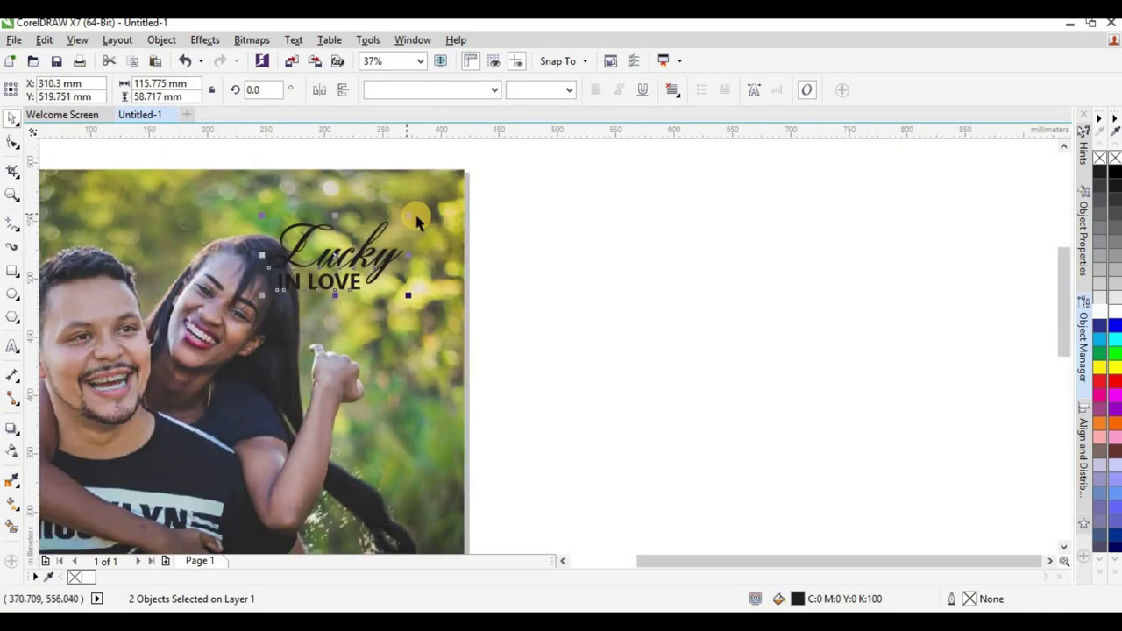
{"action": "left_click_drag", "start_coordinate": [434, 203], "coordinate": [443, 199]}
Fine-tune the title's position beside the woman's head, nudging it slightly upward, and deselect it
{"action": "scroll", "coordinate": [372, 254], "scroll_direction": "up", "scroll_amount": 2}
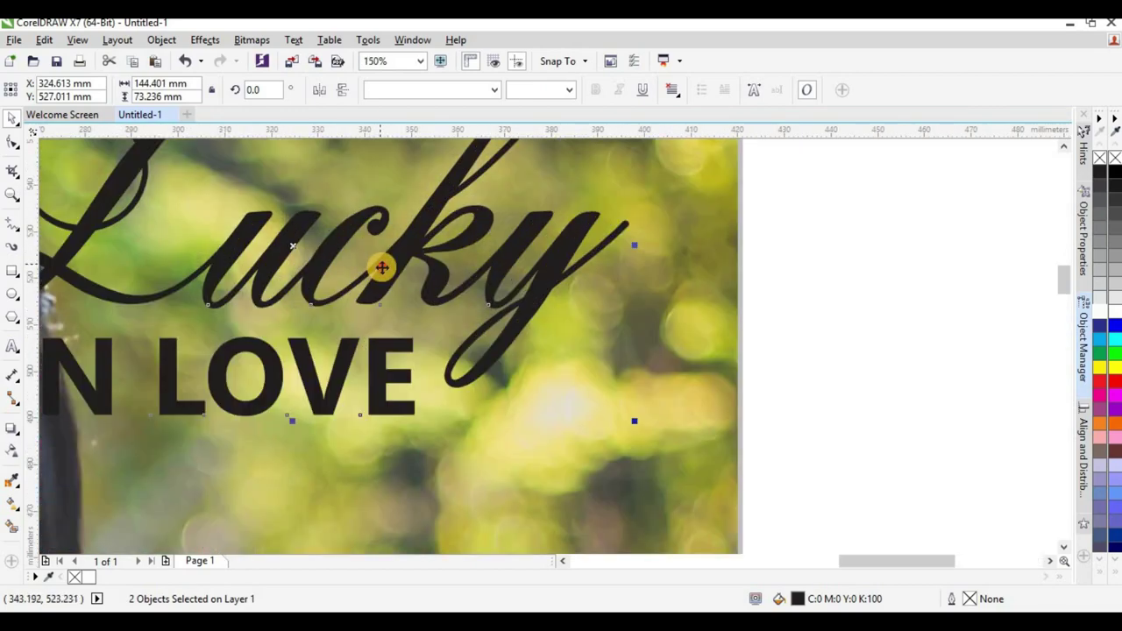
{"action": "left_click_drag", "start_coordinate": [382, 268], "coordinate": [384, 246]}
{"action": "scroll", "coordinate": [385, 246], "scroll_direction": "down", "scroll_amount": 4}
{"action": "scroll", "coordinate": [308, 269], "scroll_direction": "up", "scroll_amount": 4}
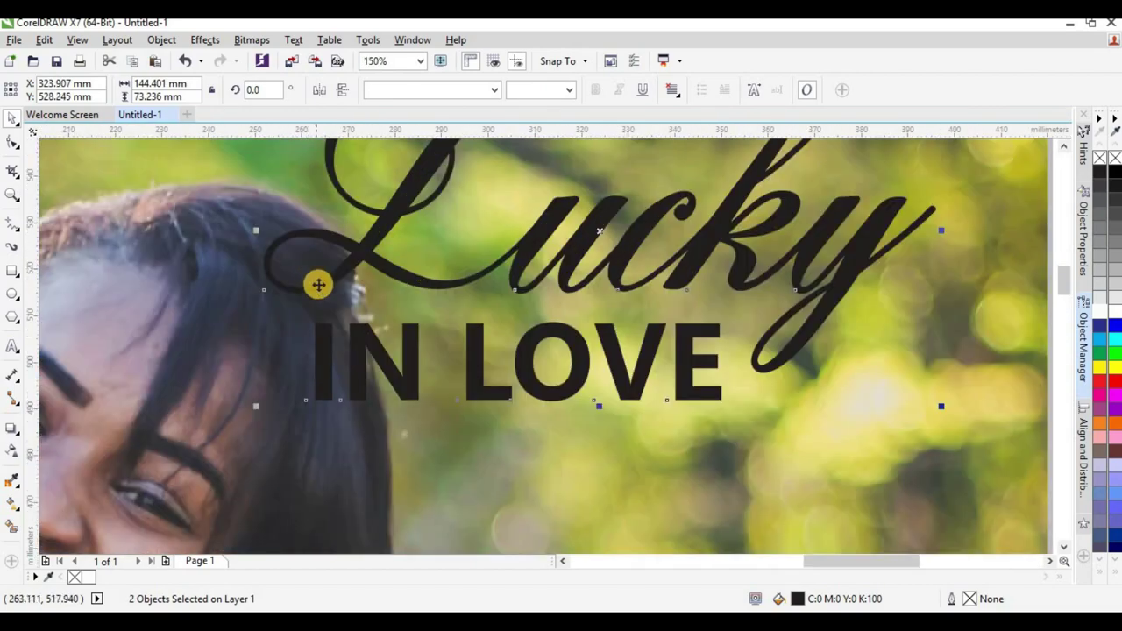
{"action": "left_click_drag", "start_coordinate": [321, 284], "coordinate": [333, 280]}
{"action": "scroll", "coordinate": [493, 296], "scroll_direction": "down", "scroll_amount": 3}
{"action": "left_click", "coordinate": [706, 342]}
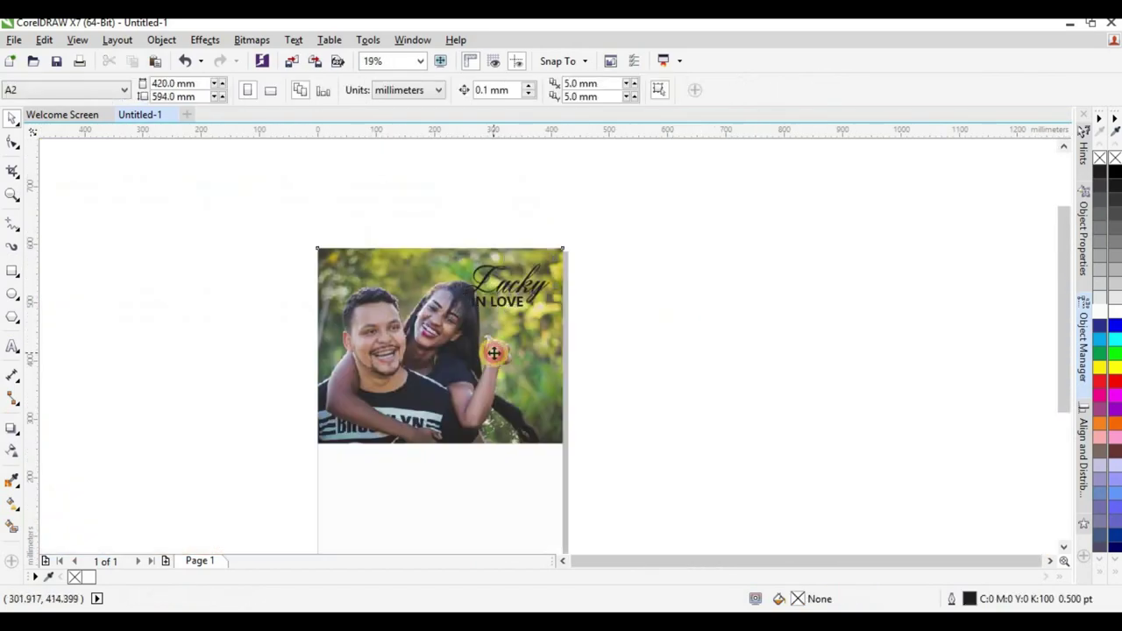
Shift the clipped photo slightly left within its frame to leave more room for the title, and deselect it
{"action": "left_click", "coordinate": [494, 354], "text": "ctrl"}
{"action": "scroll", "coordinate": [432, 366], "scroll_direction": "up", "scroll_amount": 2}
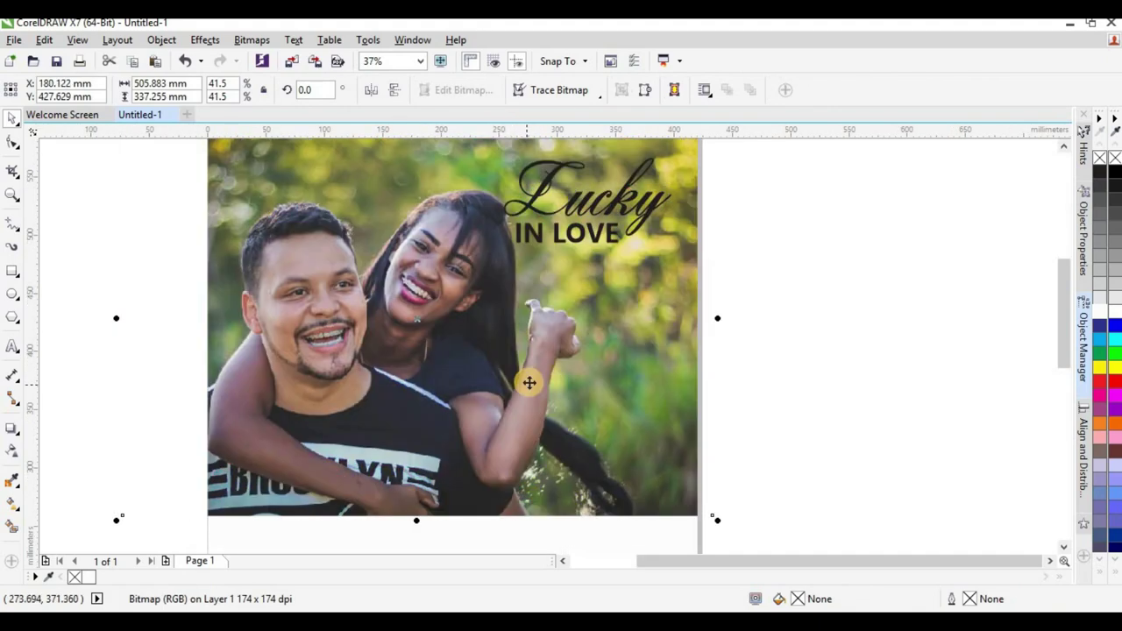
{"action": "scroll", "coordinate": [426, 323], "scroll_direction": "down", "scroll_amount": 2}
{"action": "left_click", "coordinate": [521, 225]}
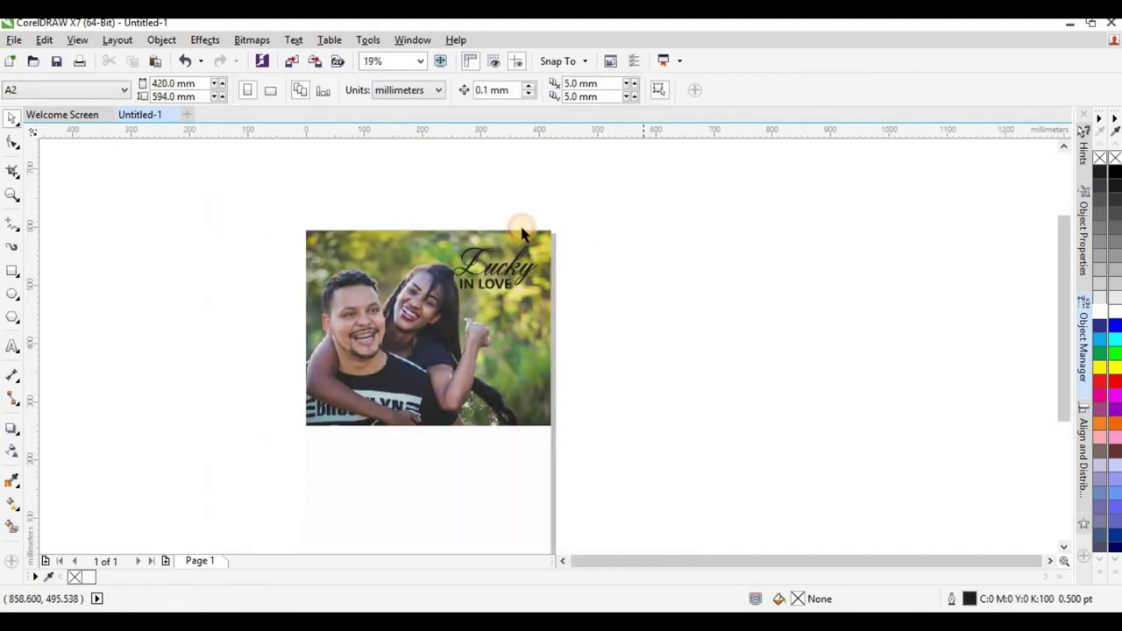
Fill both title words with white and nudge them slightly toward the photo's upper right corner
{"action": "scroll", "coordinate": [521, 225], "scroll_direction": "up", "scroll_amount": 4}
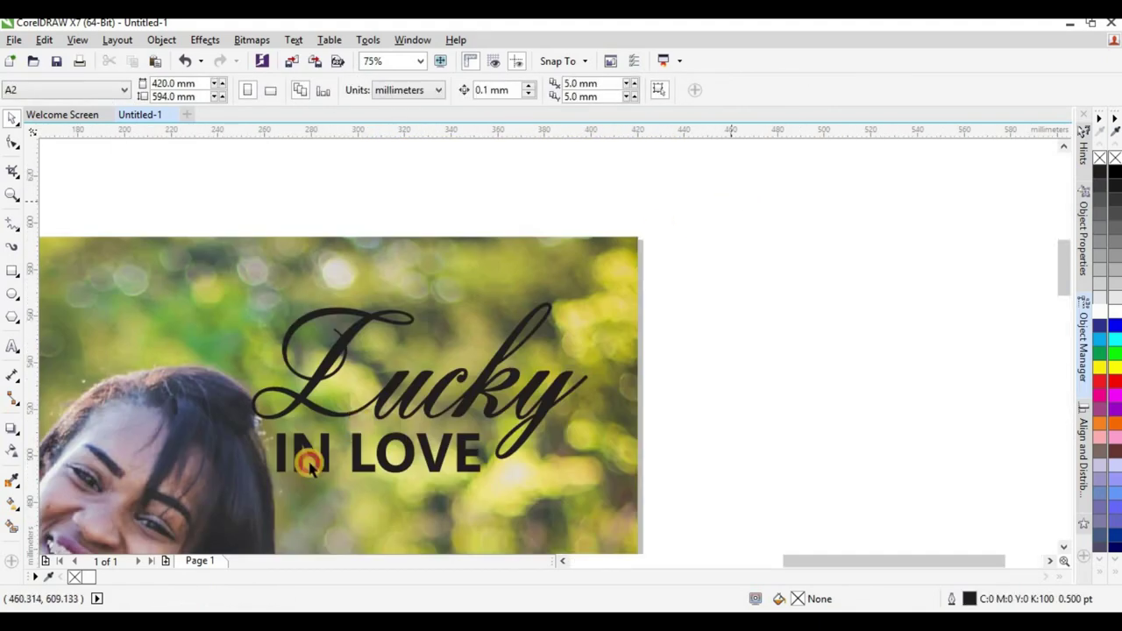
{"action": "left_click", "coordinate": [1100, 311]}
{"action": "scroll", "coordinate": [692, 263], "scroll_direction": "down", "scroll_amount": 2}
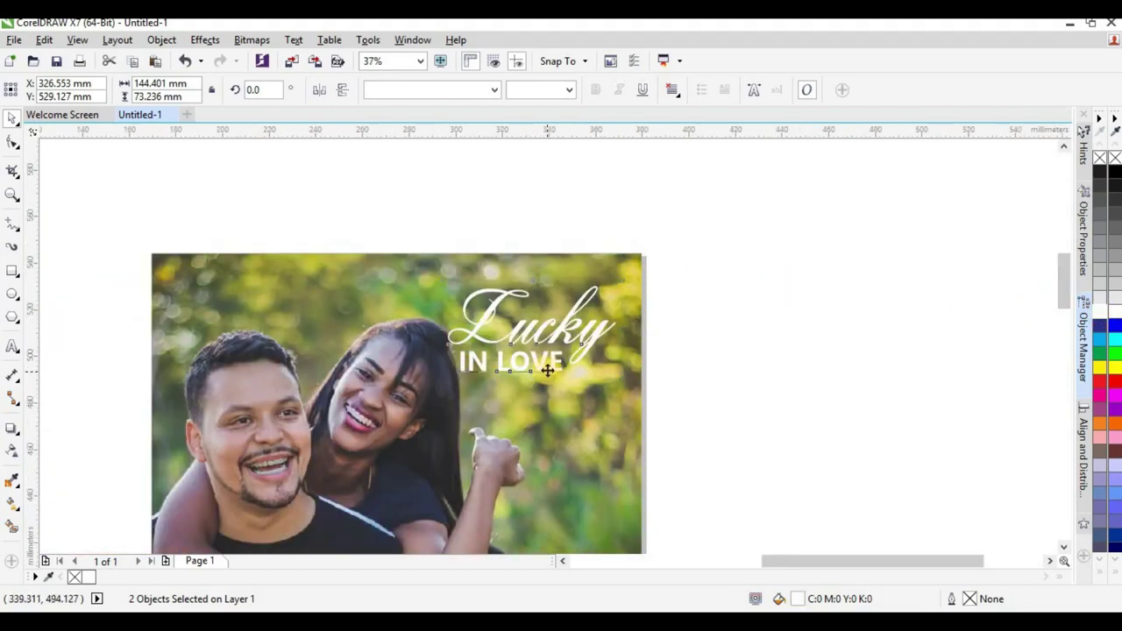
{"action": "scroll", "coordinate": [552, 361], "scroll_direction": "up", "scroll_amount": 2}
{"action": "left_click_drag", "start_coordinate": [568, 358], "coordinate": [578, 354]}
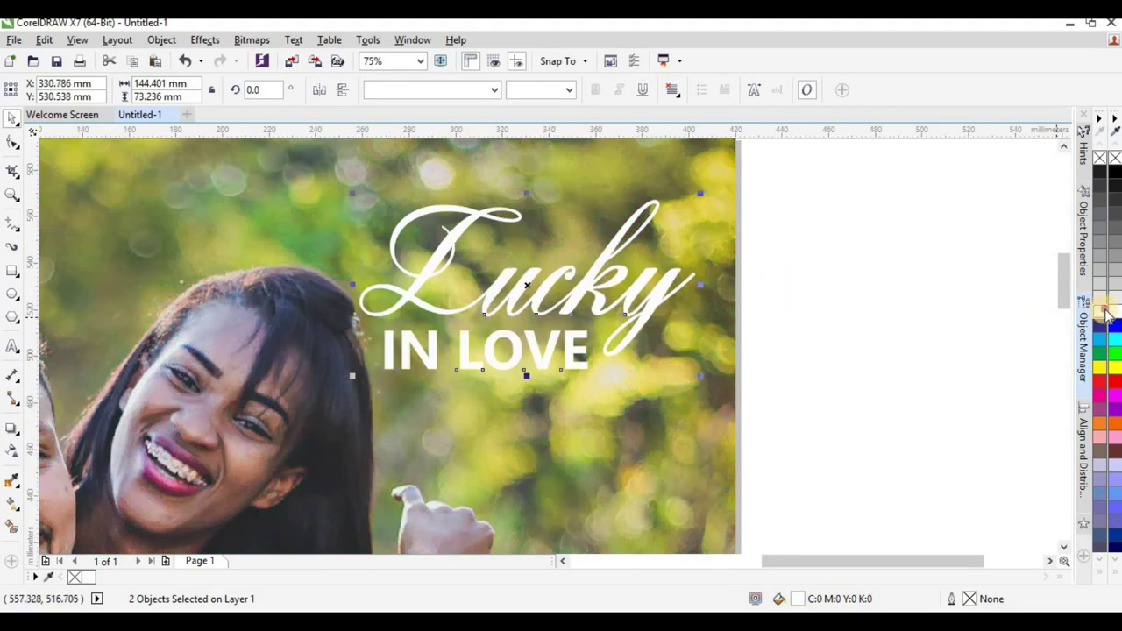
{"action": "scroll", "coordinate": [539, 293], "scroll_direction": "down", "scroll_amount": 2}
{"action": "left_click", "coordinate": [364, 433]}
{"action": "scroll", "coordinate": [402, 302], "scroll_direction": "up", "scroll_amount": 2}
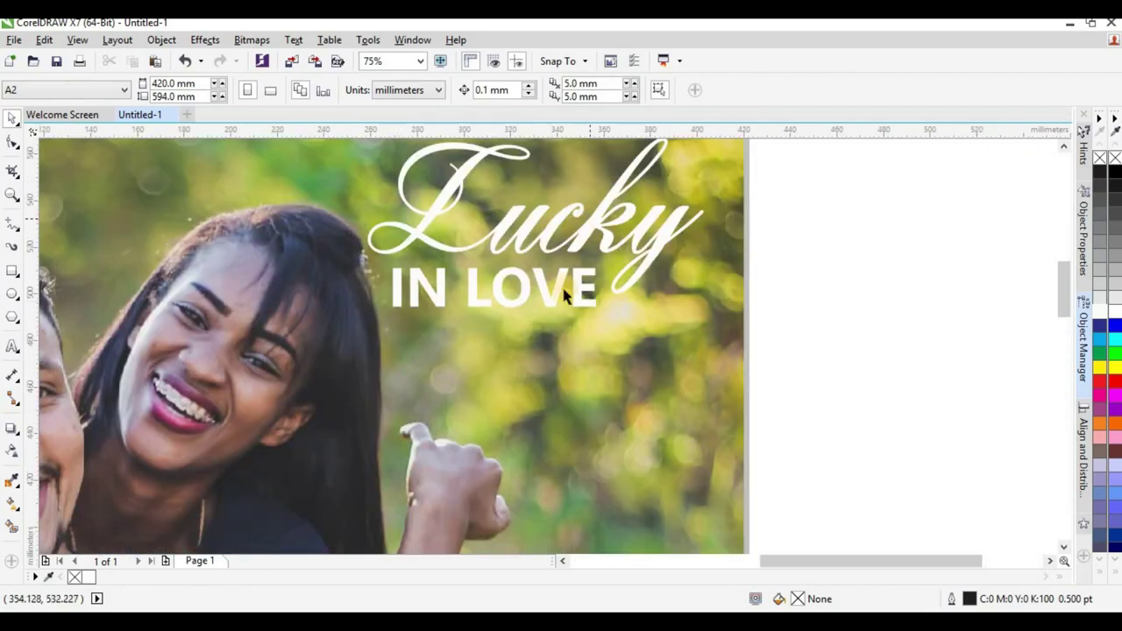
{"action": "scroll", "coordinate": [565, 296], "scroll_direction": "down", "scroll_amount": 2}
{"action": "scroll", "coordinate": [561, 289], "scroll_direction": "up", "scroll_amount": 5}
{"action": "scroll", "coordinate": [561, 289], "scroll_direction": "down", "scroll_amount": 3}
{"action": "scroll", "coordinate": [609, 294], "scroll_direction": "up", "scroll_amount": 2}
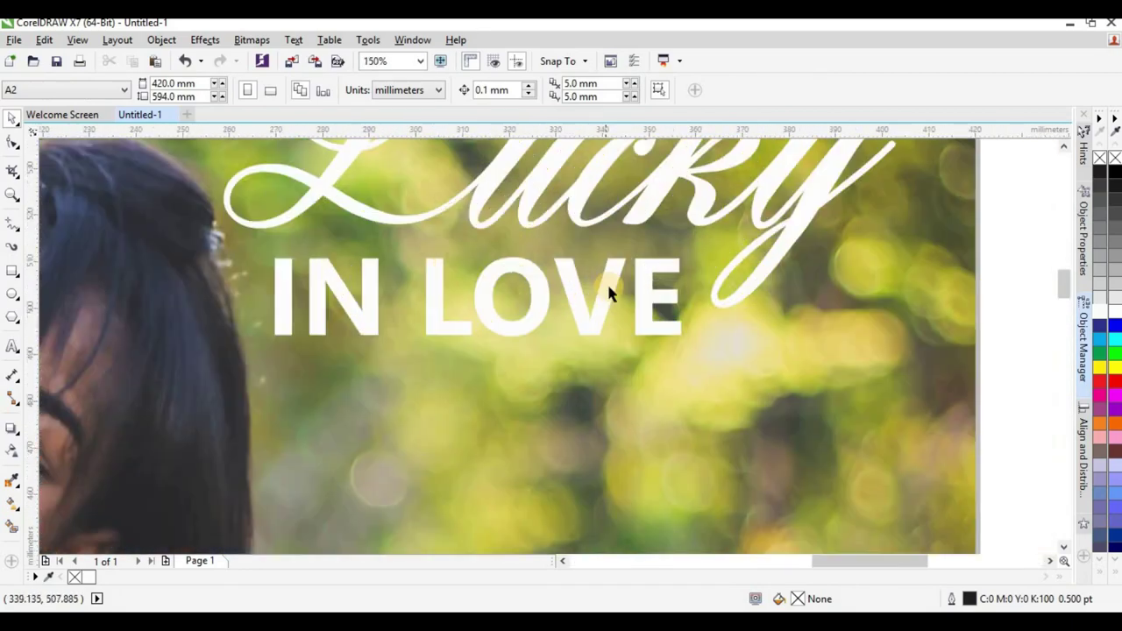
{"action": "scroll", "coordinate": [546, 241], "scroll_direction": "down", "scroll_amount": 4}
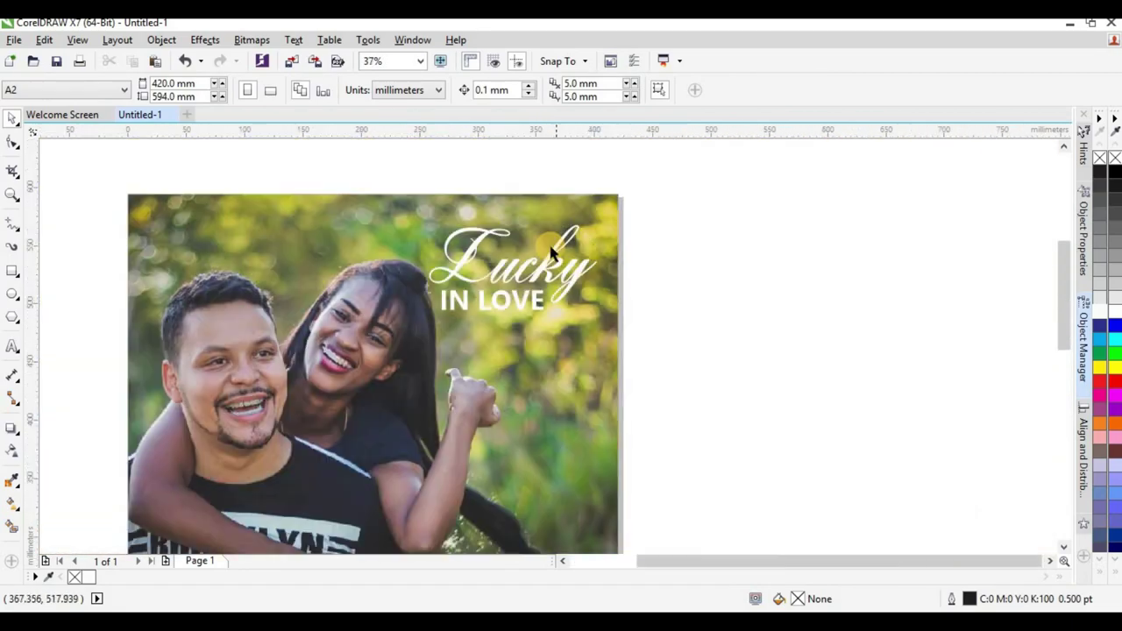
Group the white words "Lucky" and "IN LOVE" into one title object
{"action": "scroll", "coordinate": [552, 253], "scroll_direction": "up", "scroll_amount": 2}
{"action": "left_click_drag", "start_coordinate": [831, 187], "coordinate": [248, 378]}
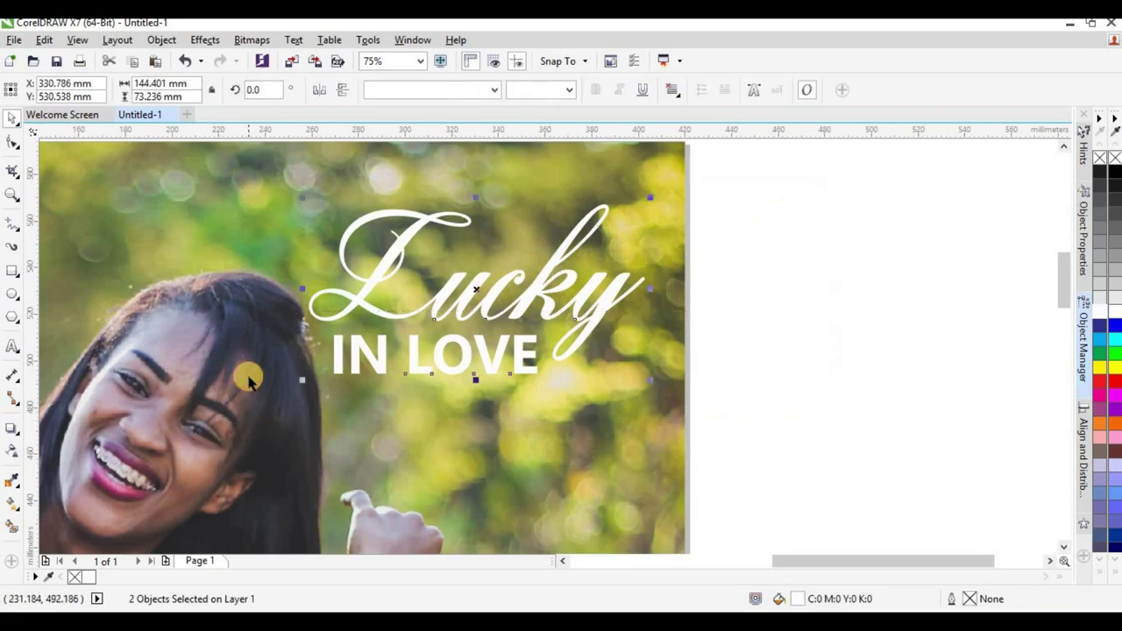
{"action": "key", "text": "ctrl+g"}
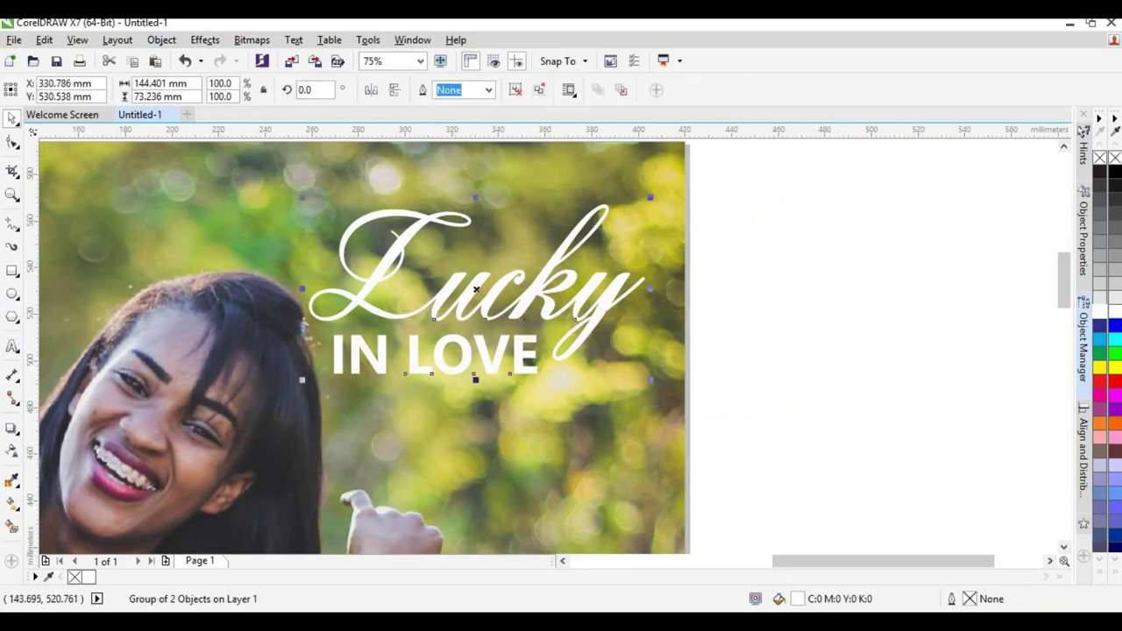
Add a one-step outside contour with a 3.678 mm offset around the grouped title and fill it with light pink
{"action": "left_click", "coordinate": [20, 429]}
{"action": "left_click", "coordinate": [63, 443]}
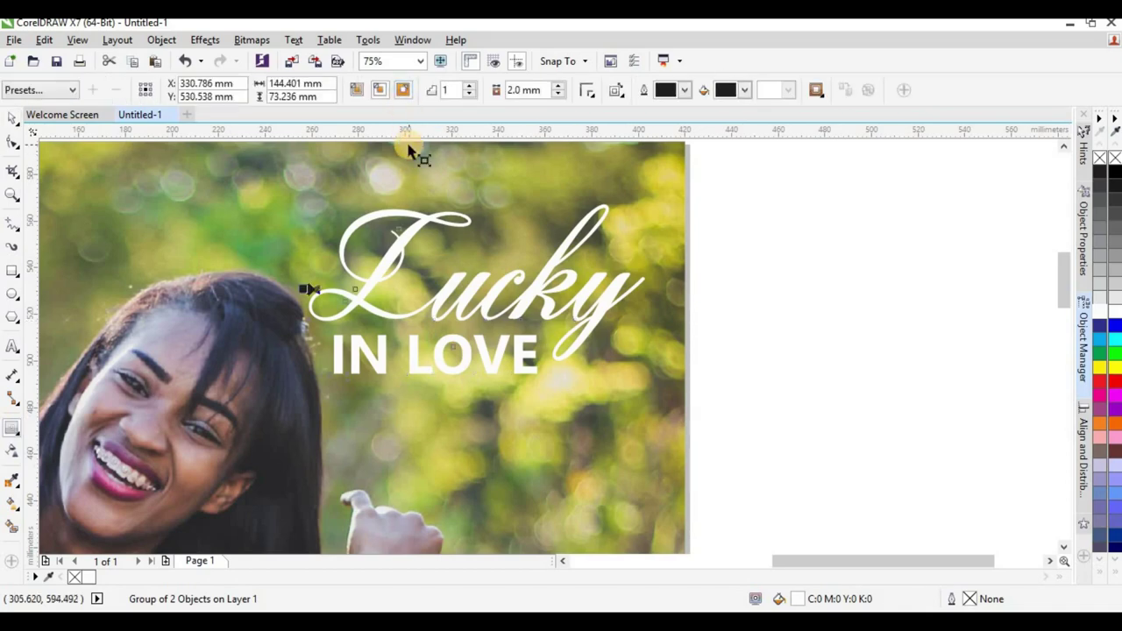
{"action": "scroll", "coordinate": [317, 297], "scroll_direction": "up", "scroll_amount": 2}
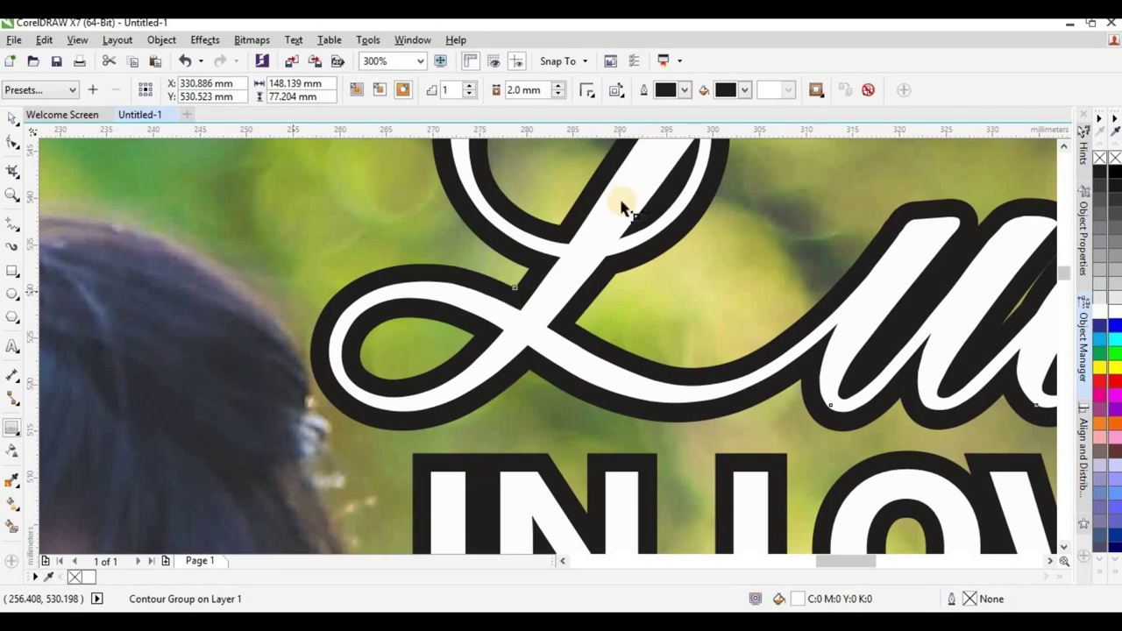
{"action": "left_click", "coordinate": [743, 89]}
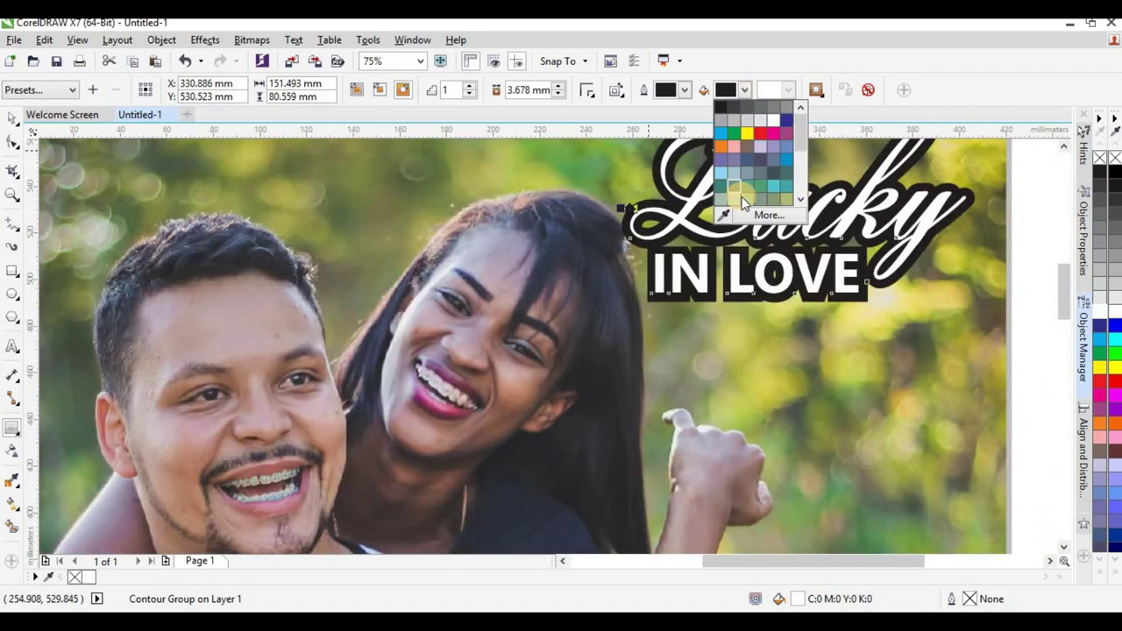
{"action": "left_click", "coordinate": [737, 133]}
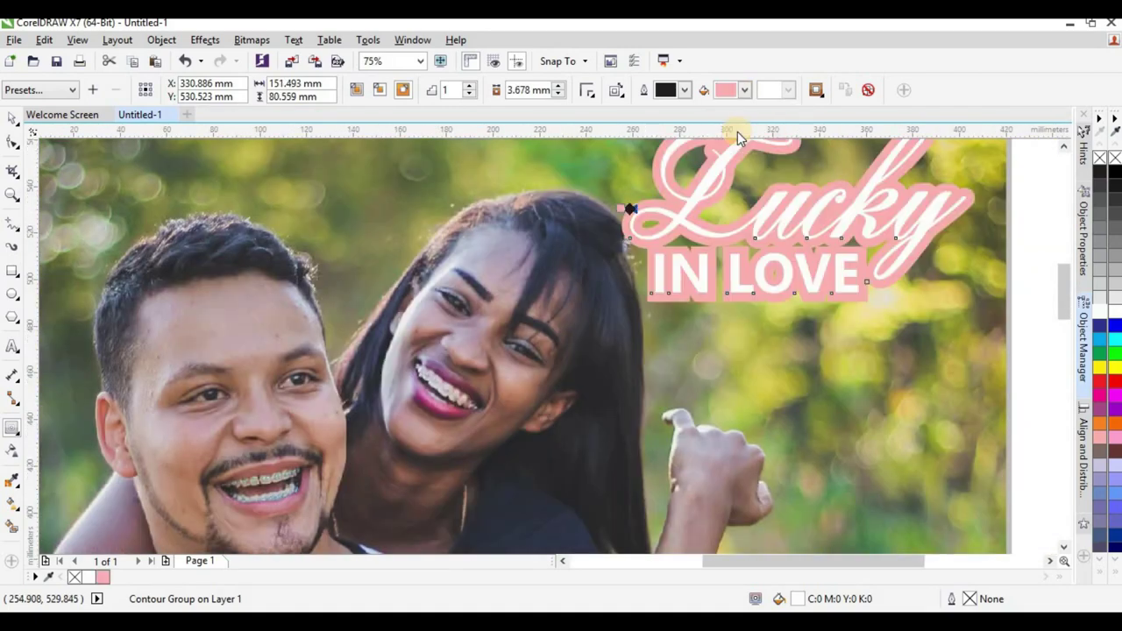
Change the title contour's fill from light pink to green and deselect it
{"action": "left_click", "coordinate": [743, 91]}
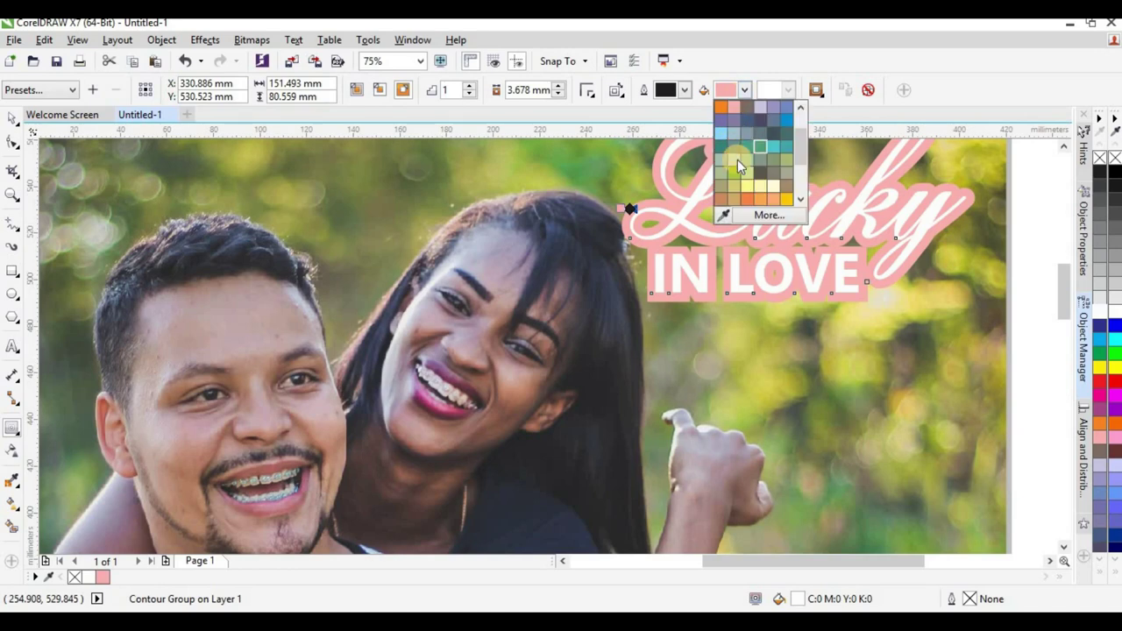
{"action": "scroll", "coordinate": [800, 154], "scroll_direction": "up", "scroll_amount": 3}
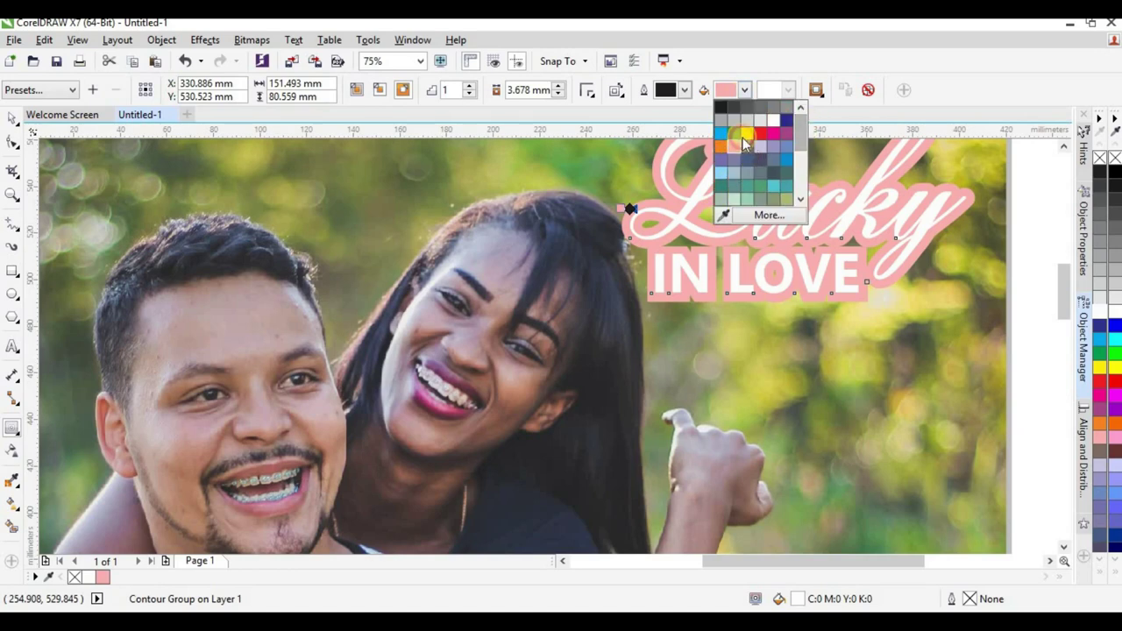
{"action": "left_click", "coordinate": [742, 137]}
{"action": "left_click", "coordinate": [744, 91]}
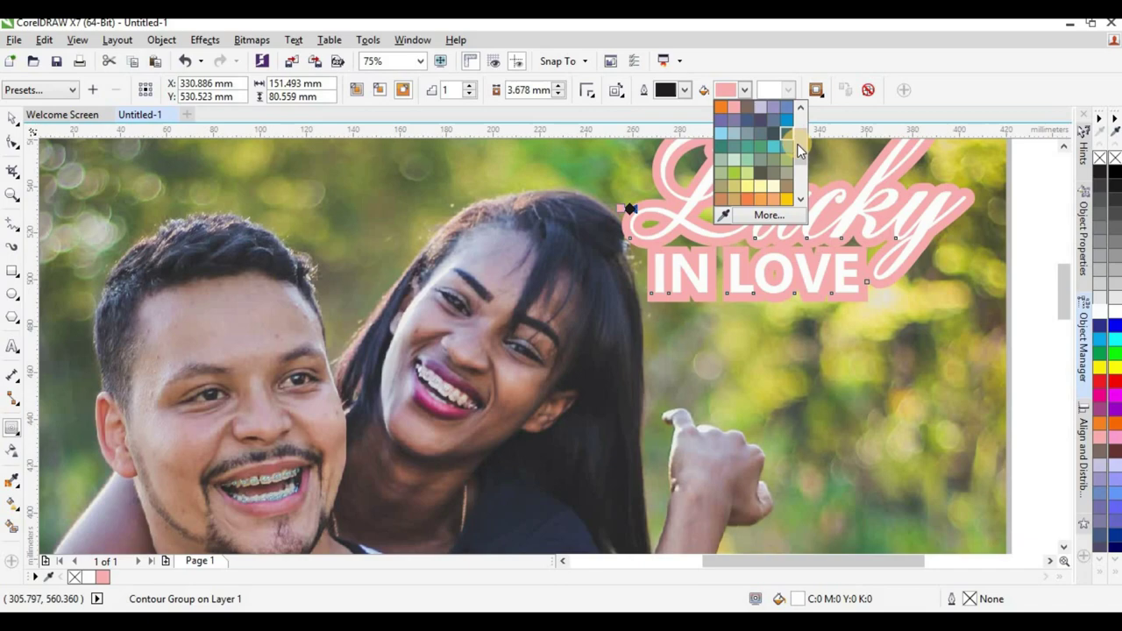
{"action": "left_click_drag", "start_coordinate": [798, 145], "coordinate": [801, 117]}
{"action": "left_click", "coordinate": [763, 133]}
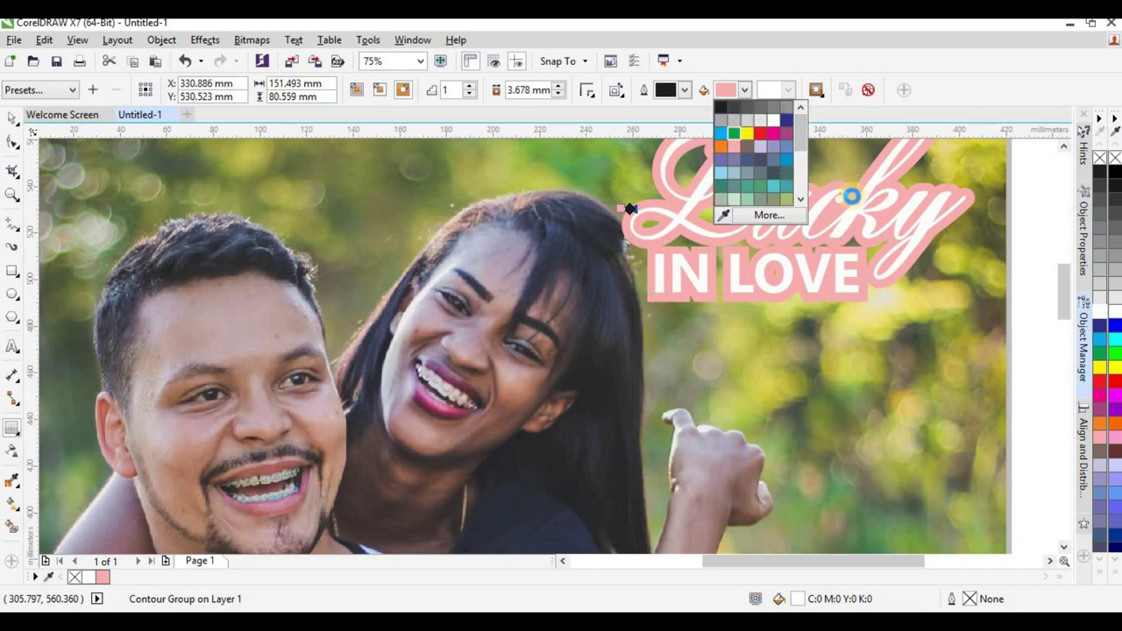
{"action": "scroll", "coordinate": [578, 347], "scroll_direction": "down", "scroll_amount": 1}
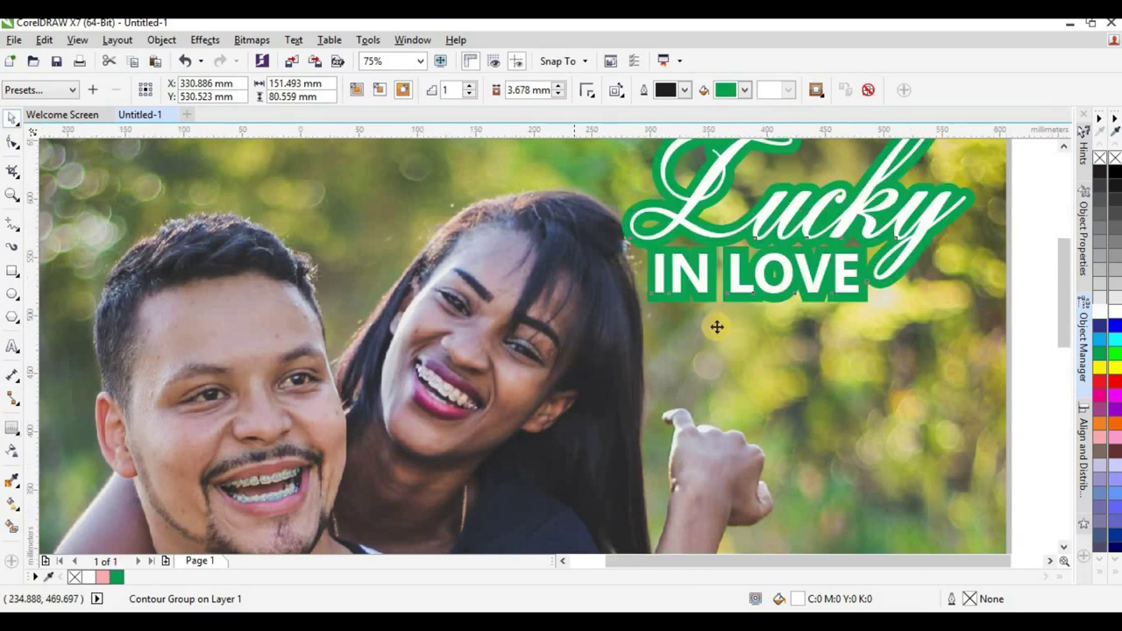
{"action": "scroll", "coordinate": [762, 257], "scroll_direction": "up", "scroll_amount": 1}
{"action": "left_click", "coordinate": [851, 317]}
Break the contour group apart so the green backing shape becomes an object separate from the white title
{"action": "left_click", "coordinate": [664, 319]}
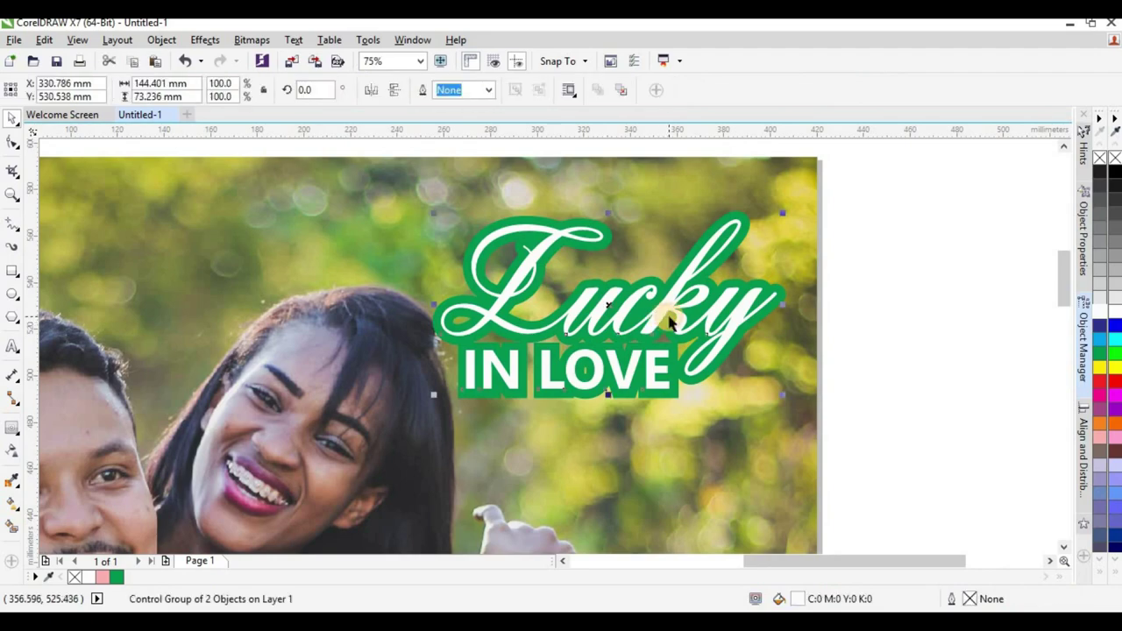
{"action": "left_click", "coordinate": [734, 260]}
{"action": "key", "text": "ctrl+k"}
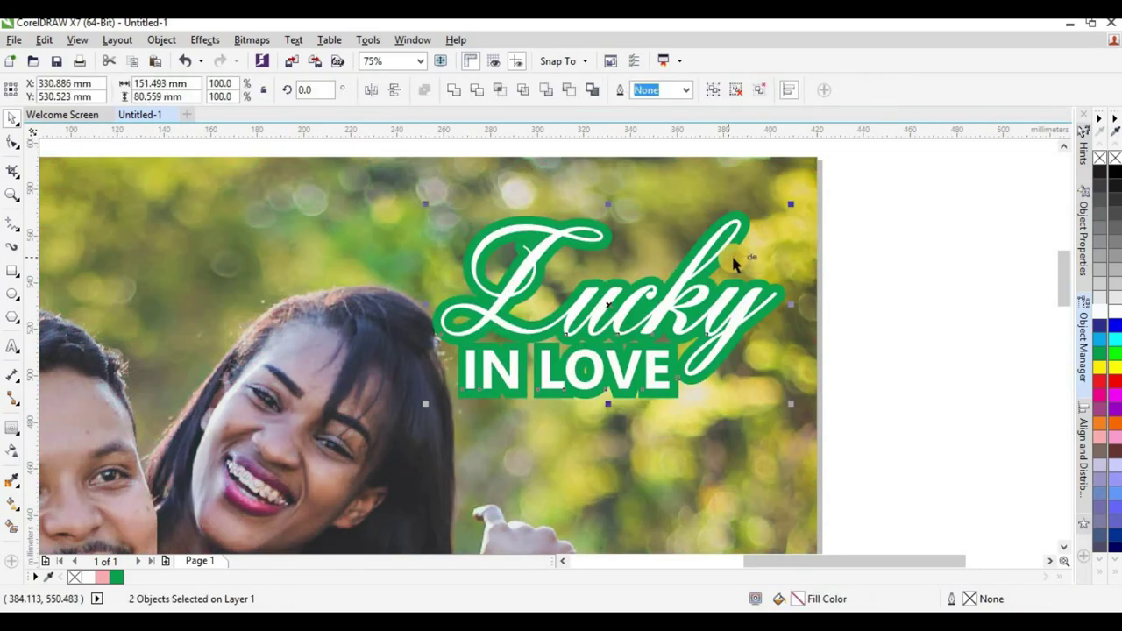
{"action": "left_click", "coordinate": [898, 329]}
{"action": "left_click_drag", "start_coordinate": [784, 307], "coordinate": [808, 264]}
{"action": "key", "text": "ctrl+z"}
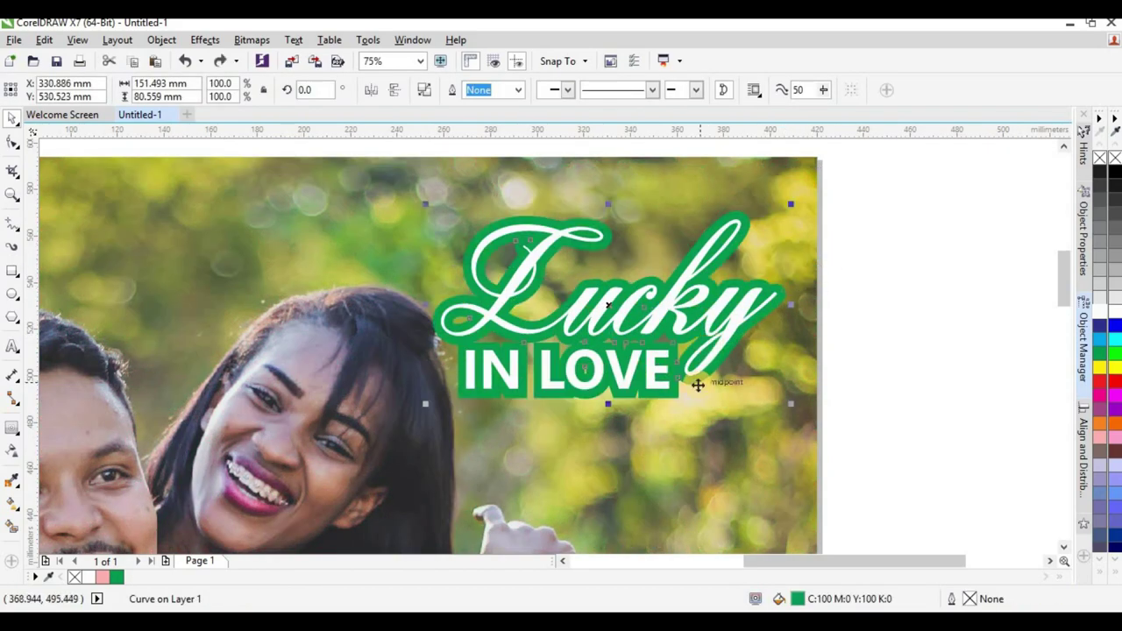
{"action": "scroll", "coordinate": [674, 382], "scroll_direction": "up", "scroll_amount": 3}
{"action": "scroll", "coordinate": [676, 383], "scroll_direction": "down", "scroll_amount": 5}
{"action": "scroll", "coordinate": [694, 349], "scroll_direction": "up", "scroll_amount": 2}
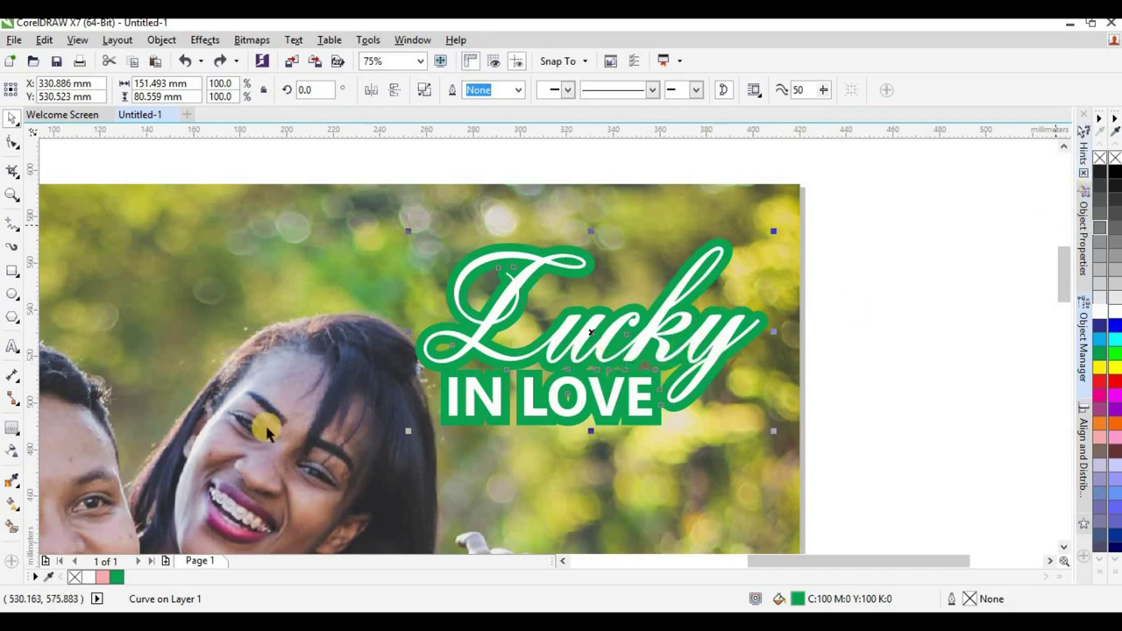
Apply a uniform transparency of 44 to the green backing shape and deselect it
{"action": "left_click", "coordinate": [12, 449]}
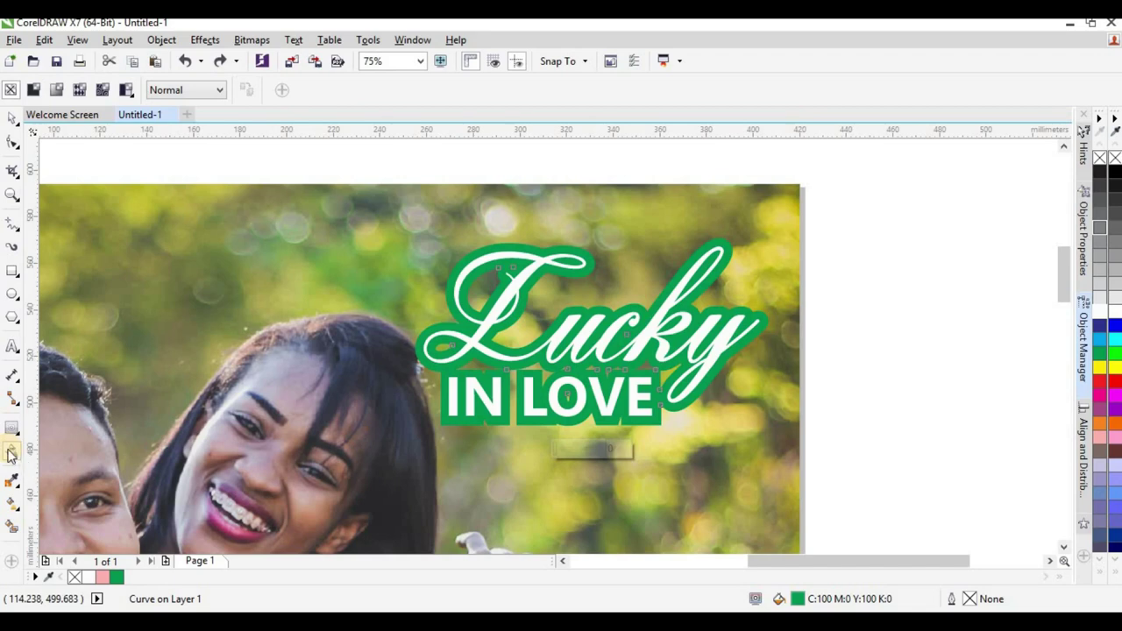
{"action": "left_click", "coordinate": [38, 92]}
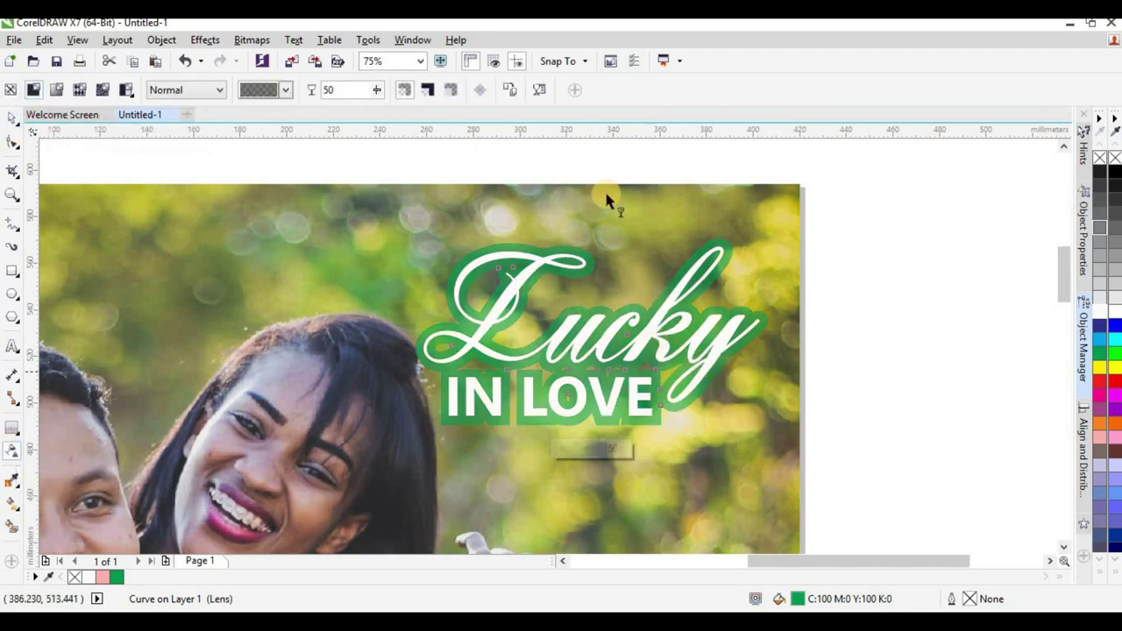
{"action": "left_click_drag", "start_coordinate": [382, 95], "coordinate": [342, 100]}
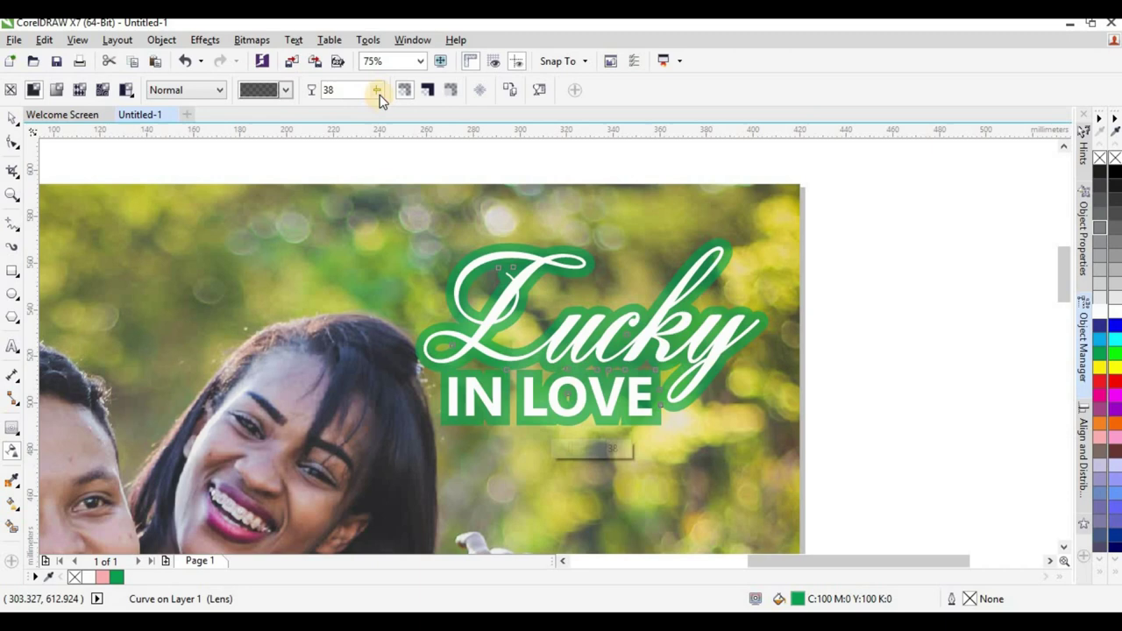
{"action": "left_click", "coordinate": [378, 93]}
{"action": "left_click_drag", "start_coordinate": [379, 93], "coordinate": [382, 92]}
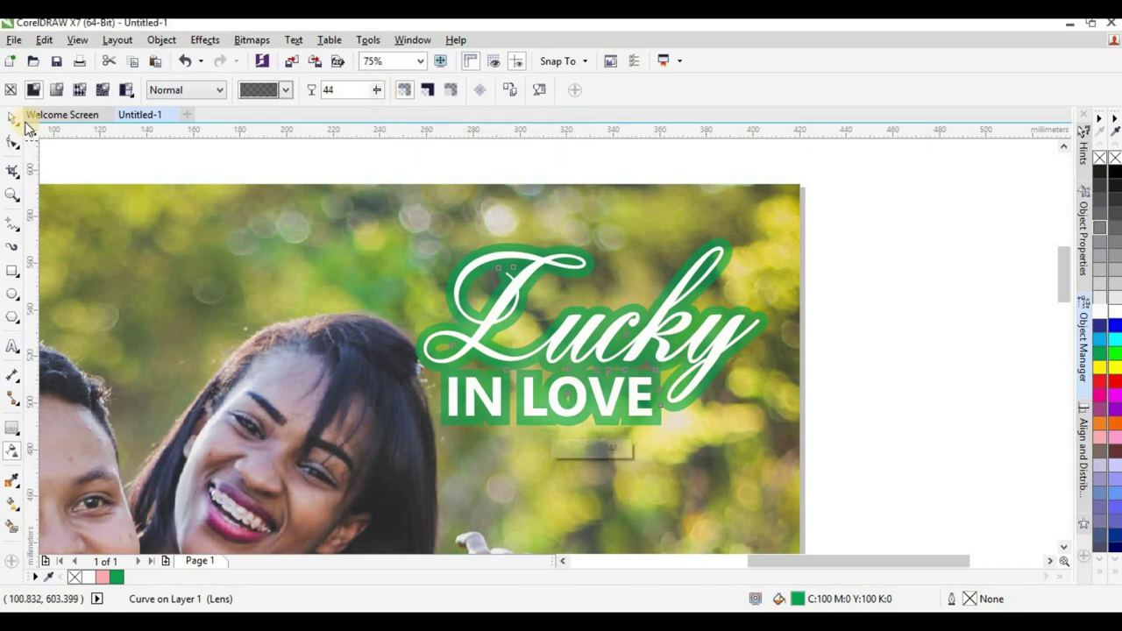
{"action": "key", "text": "space"}
{"action": "left_click", "coordinate": [570, 232]}
Add a drop shadow to the white title group, offset about -1.253 mm horizontally and -1.911 mm vertically
{"action": "scroll", "coordinate": [572, 277], "scroll_direction": "down", "scroll_amount": 1}
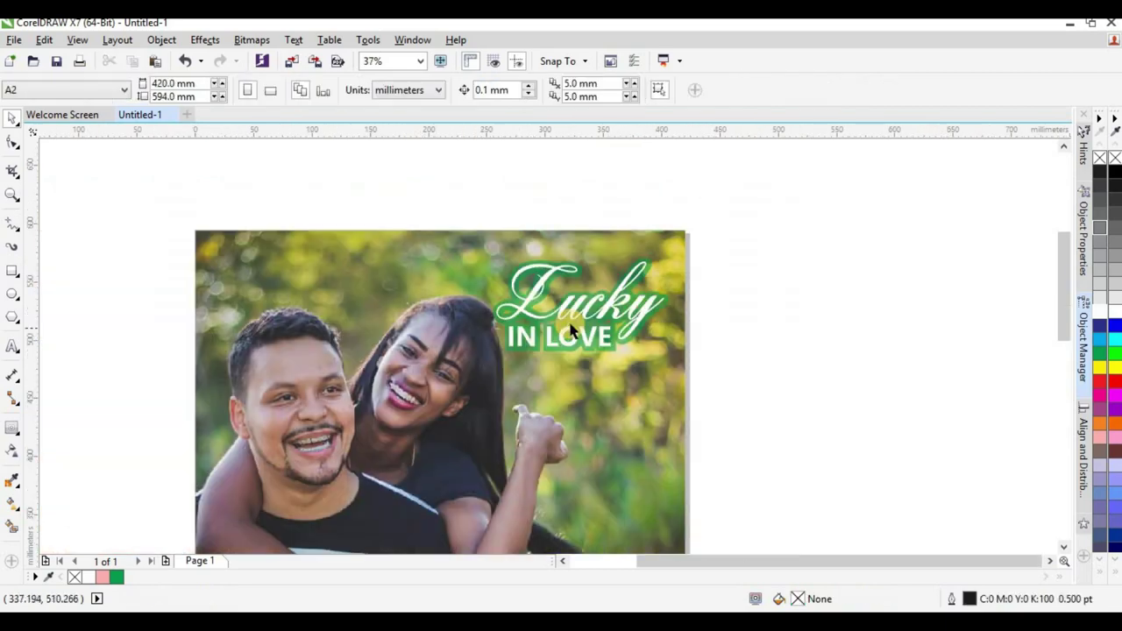
{"action": "scroll", "coordinate": [570, 328], "scroll_direction": "up", "scroll_amount": 2}
{"action": "left_click", "coordinate": [584, 282]}
{"action": "scroll", "coordinate": [525, 329], "scroll_direction": "down", "scroll_amount": 1}
{"action": "left_click_drag", "start_coordinate": [639, 317], "coordinate": [493, 299]}
{"action": "key", "text": "ctrl+z"}
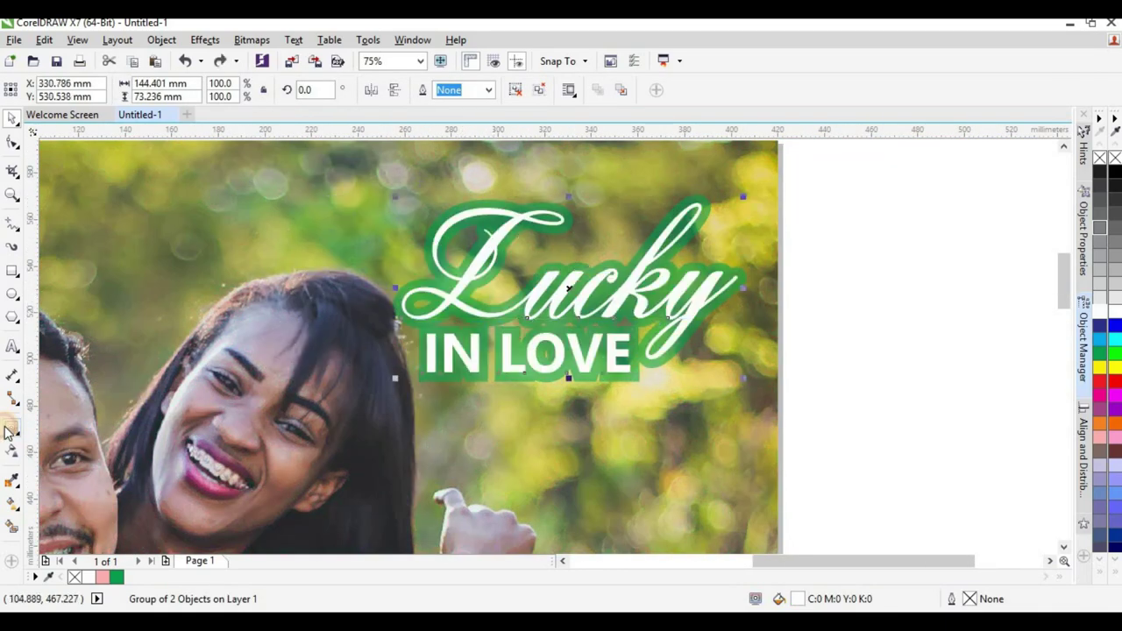
{"action": "left_click", "coordinate": [6, 431]}
{"action": "left_click", "coordinate": [53, 428]}
{"action": "scroll", "coordinate": [582, 299], "scroll_direction": "up", "scroll_amount": 2}
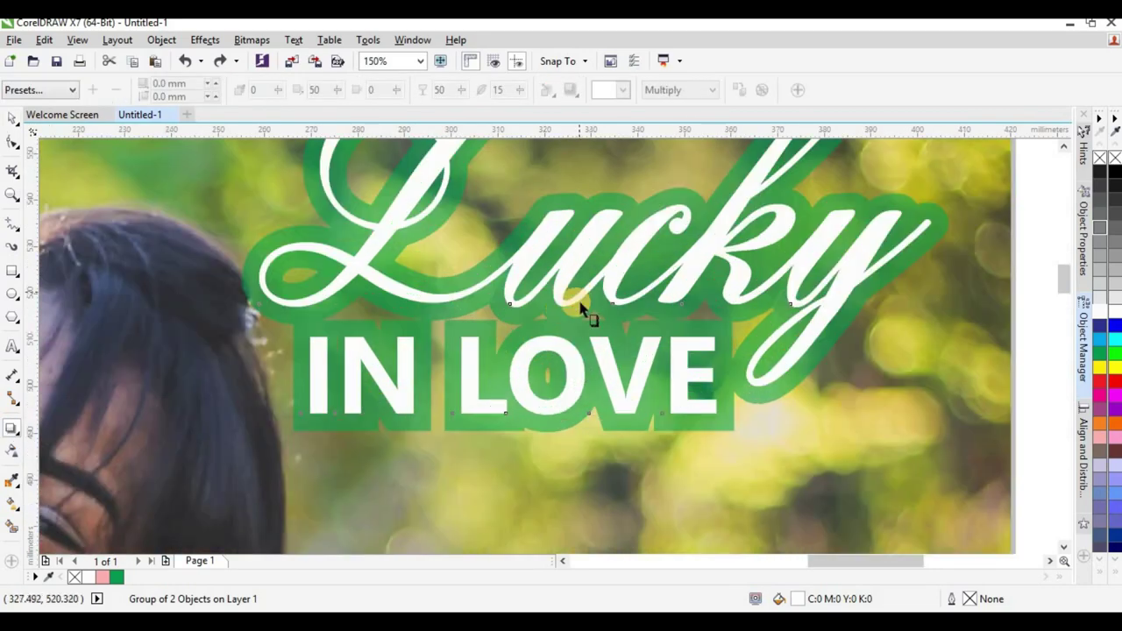
{"action": "scroll", "coordinate": [581, 307], "scroll_direction": "up", "scroll_amount": 2}
{"action": "left_click_drag", "start_coordinate": [483, 408], "coordinate": [515, 353]}
{"action": "scroll", "coordinate": [512, 346], "scroll_direction": "down", "scroll_amount": 2}
{"action": "scroll", "coordinate": [537, 304], "scroll_direction": "up", "scroll_amount": 1}
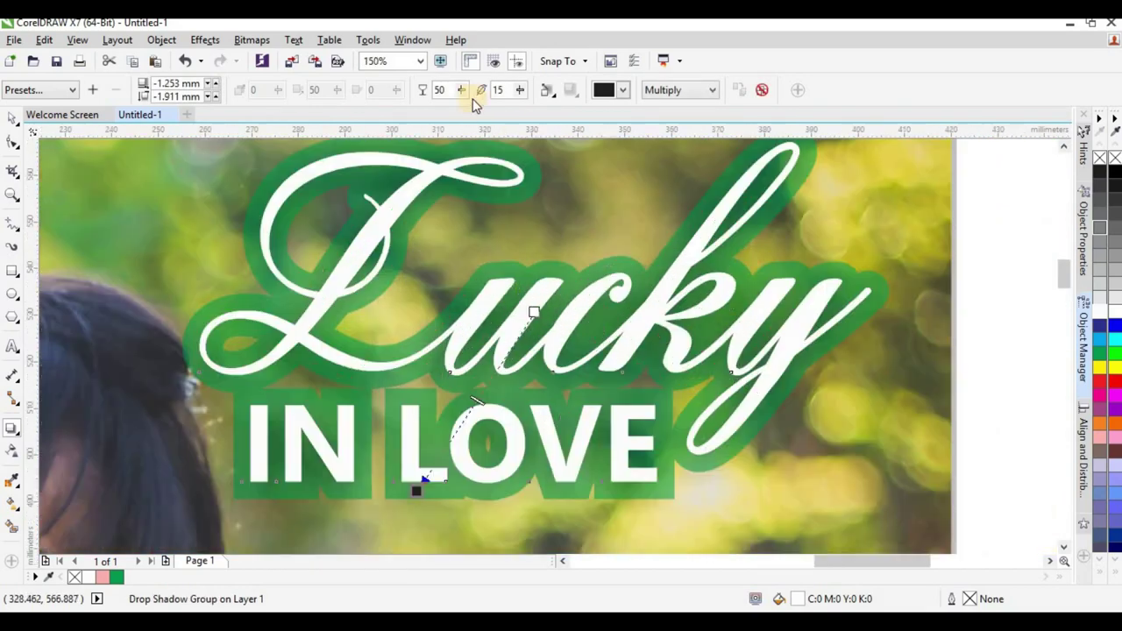
Set the title's drop shadow opacity to 74 and its feathering to 9, and deselect it
{"action": "left_click_drag", "start_coordinate": [464, 96], "coordinate": [477, 102]}
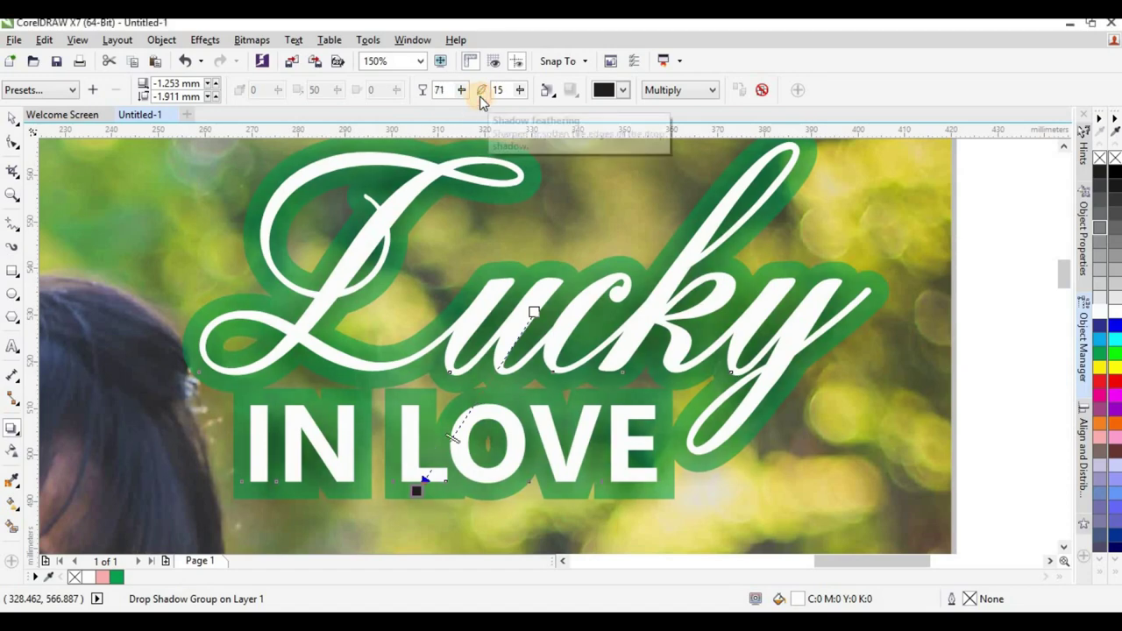
{"action": "left_click_drag", "start_coordinate": [464, 93], "coordinate": [465, 92]}
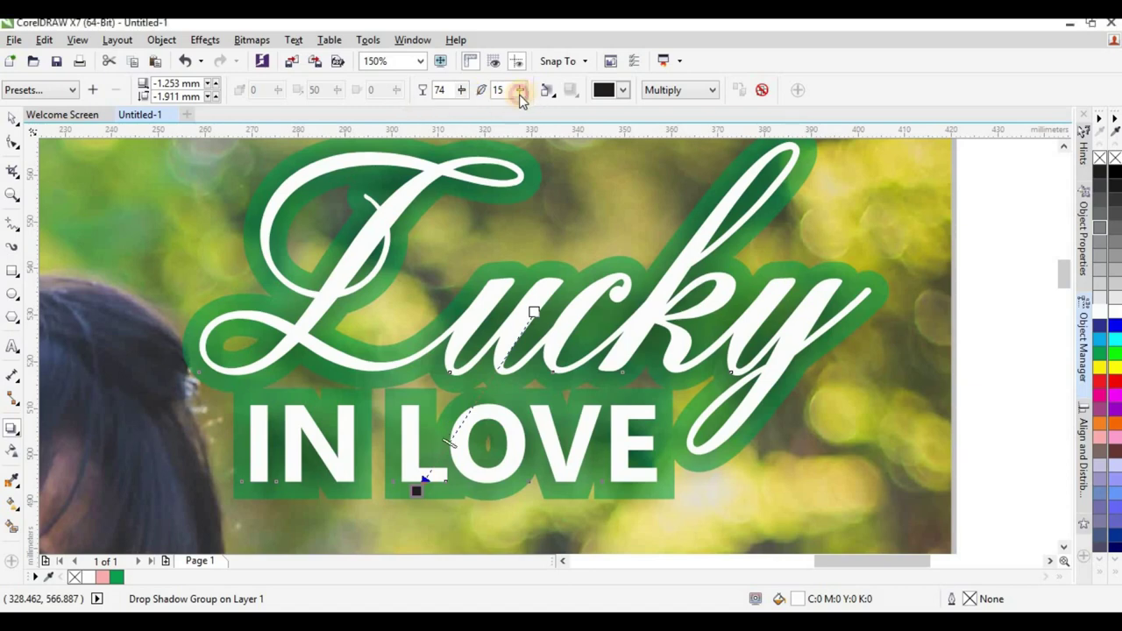
{"action": "left_click_drag", "start_coordinate": [519, 94], "coordinate": [518, 96]}
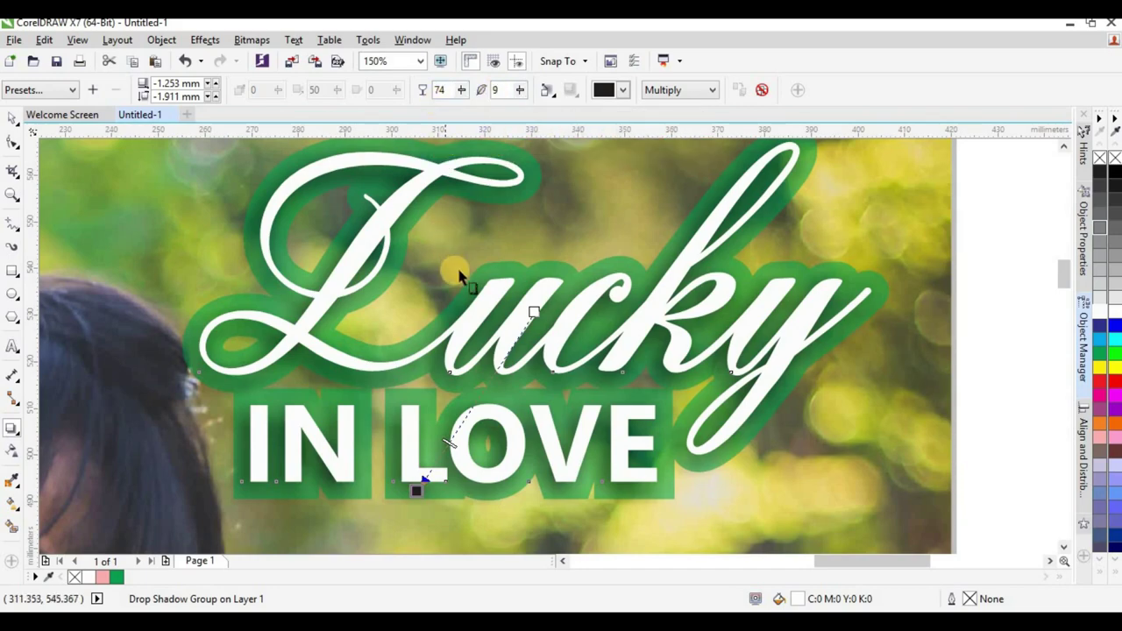
{"action": "scroll", "coordinate": [458, 271], "scroll_direction": "down", "scroll_amount": 5}
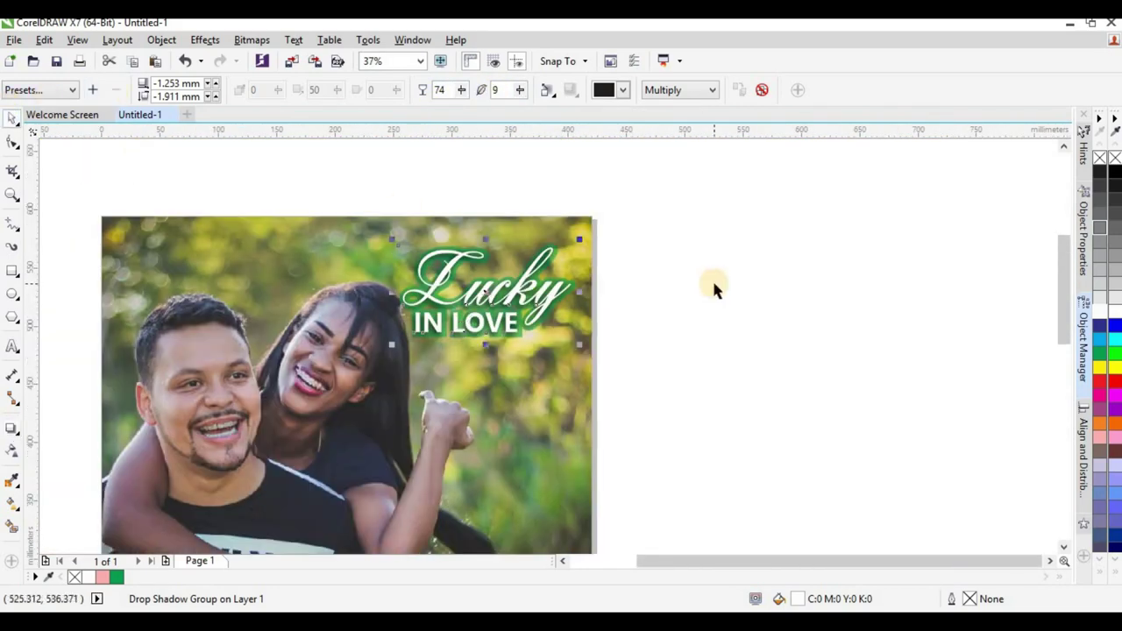
{"action": "left_click", "coordinate": [713, 284]}
{"action": "scroll", "coordinate": [613, 314], "scroll_direction": "down", "scroll_amount": 1}
{"action": "scroll", "coordinate": [594, 296], "scroll_direction": "up", "scroll_amount": 1}
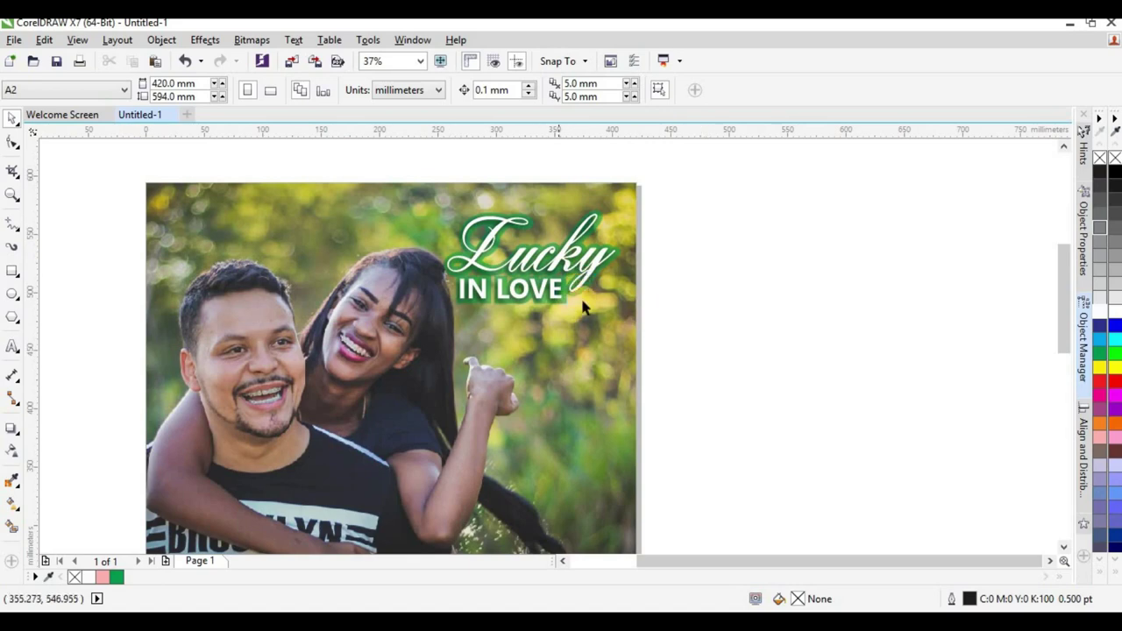
Bring the 2020 calendar image 20855 from New folder (5) in File Explorer into CorelDRAW, placing it beside the page
{"action": "scroll", "coordinate": [521, 283], "scroll_direction": "down", "scroll_amount": 1}
{"action": "scroll", "coordinate": [518, 283], "scroll_direction": "up", "scroll_amount": 1}
{"action": "scroll", "coordinate": [496, 280], "scroll_direction": "down", "scroll_amount": 1}
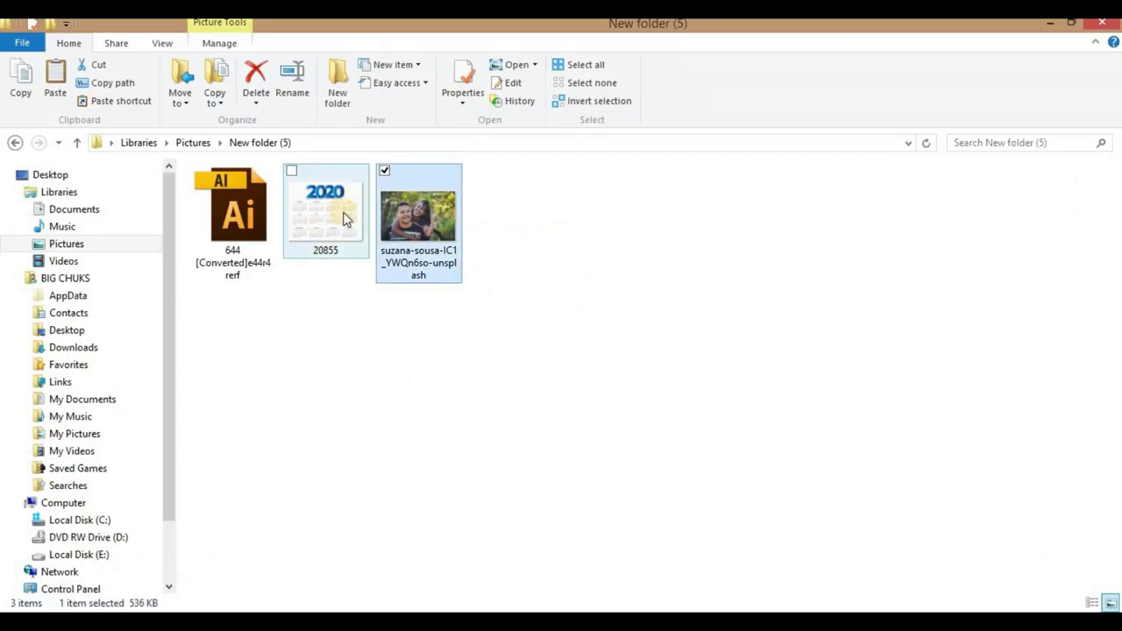
{"action": "left_click", "coordinate": [340, 231]}
{"action": "left_click_drag", "start_coordinate": [464, 465], "coordinate": [668, 351]}
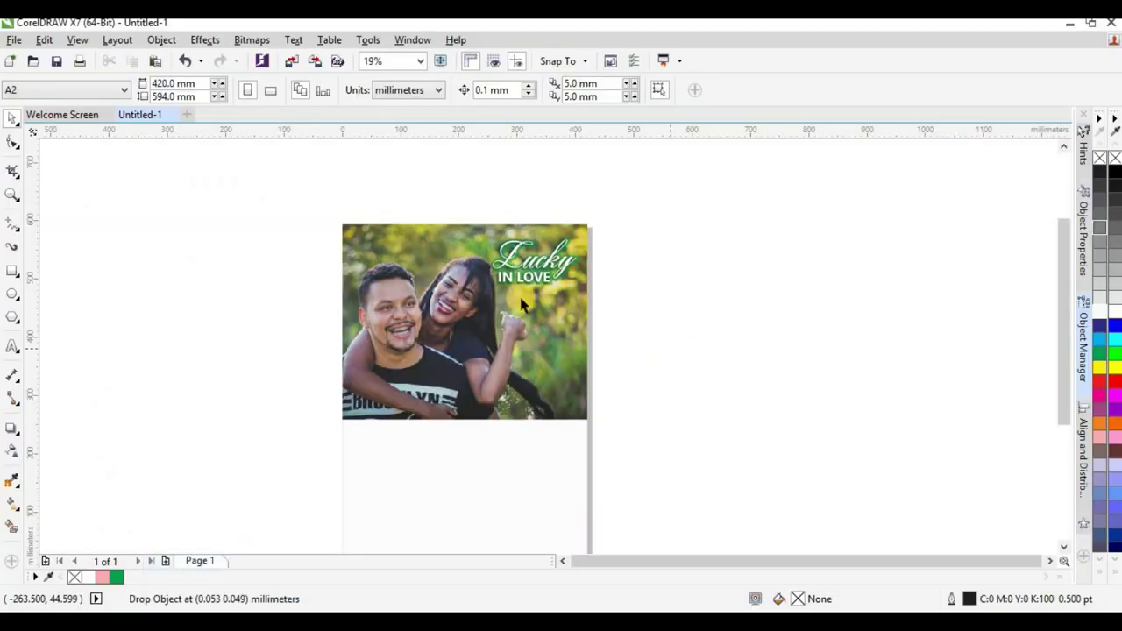
{"action": "left_click_drag", "start_coordinate": [520, 304], "coordinate": [596, 317]}
{"action": "scroll", "coordinate": [571, 319], "scroll_direction": "up", "scroll_amount": 4}
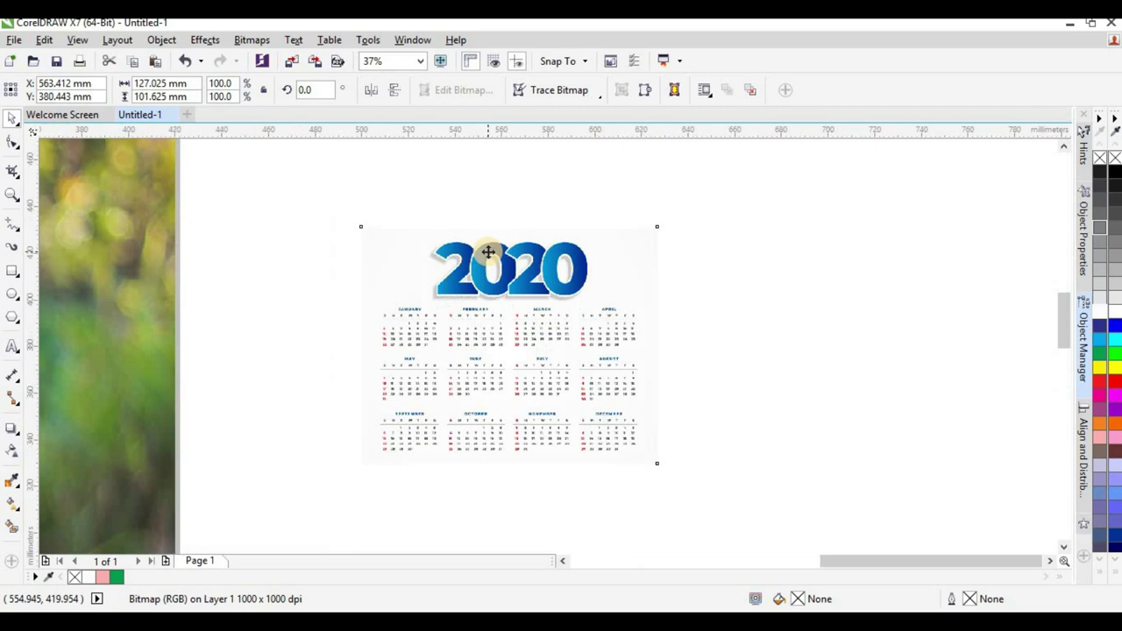
Crop off the "2020" heading by lowering the calendar image's two upper nodes to just above the first row of months
{"action": "left_click", "coordinate": [12, 142]}
{"action": "left_click_drag", "start_coordinate": [303, 191], "coordinate": [728, 275]}
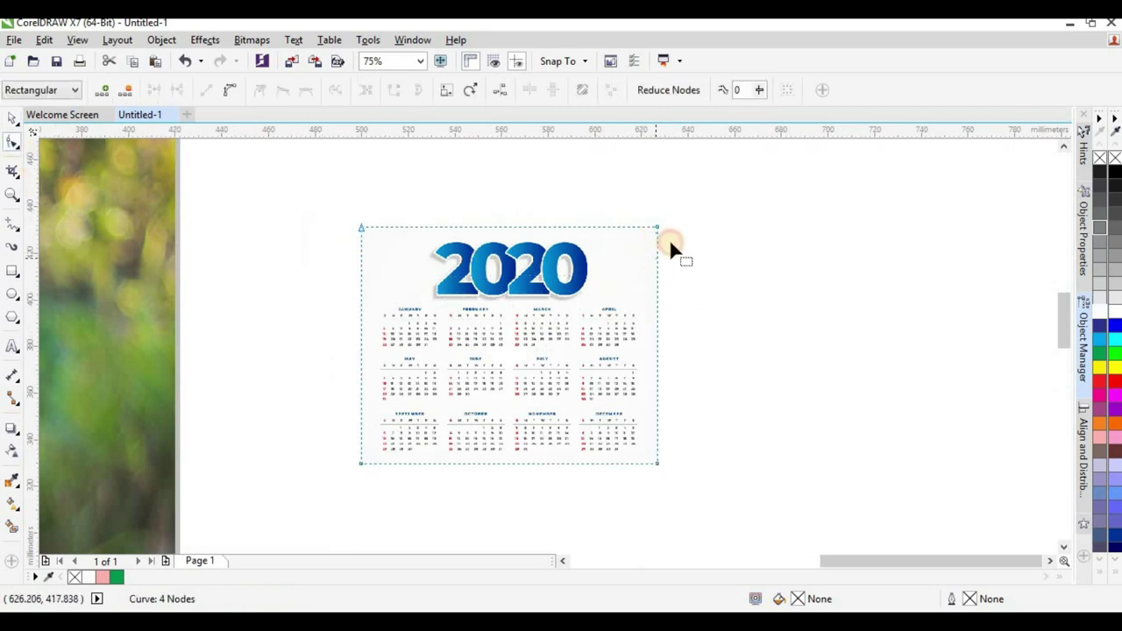
{"action": "scroll", "coordinate": [638, 235], "scroll_direction": "up", "scroll_amount": 2}
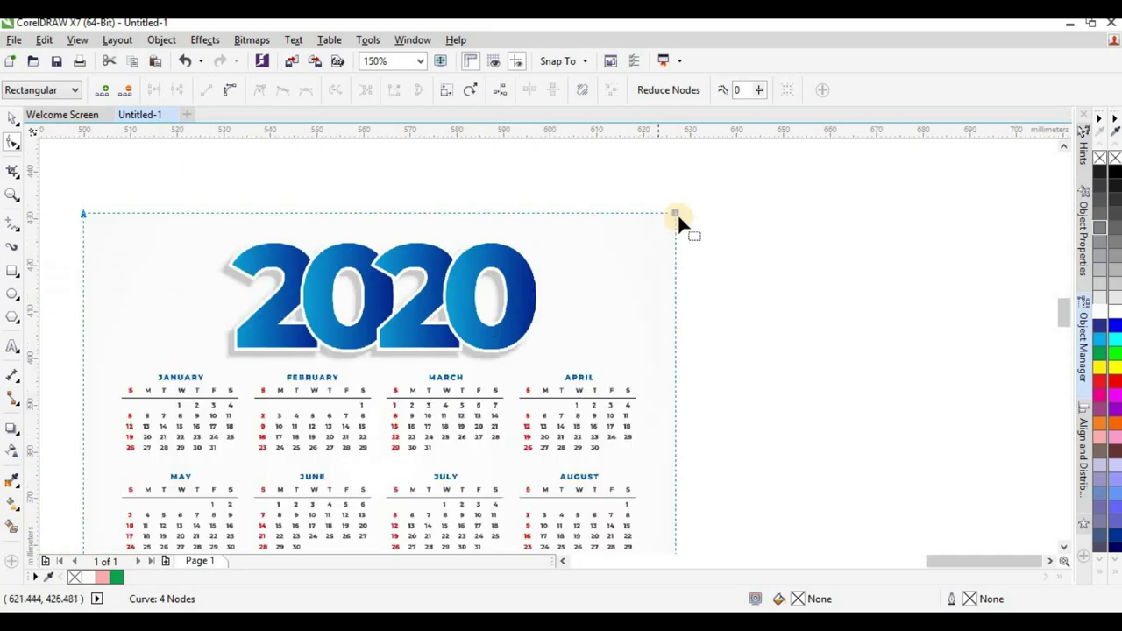
{"action": "left_click_drag", "start_coordinate": [678, 216], "coordinate": [541, 324]}
{"action": "scroll", "coordinate": [541, 323], "scroll_direction": "down", "scroll_amount": 2}
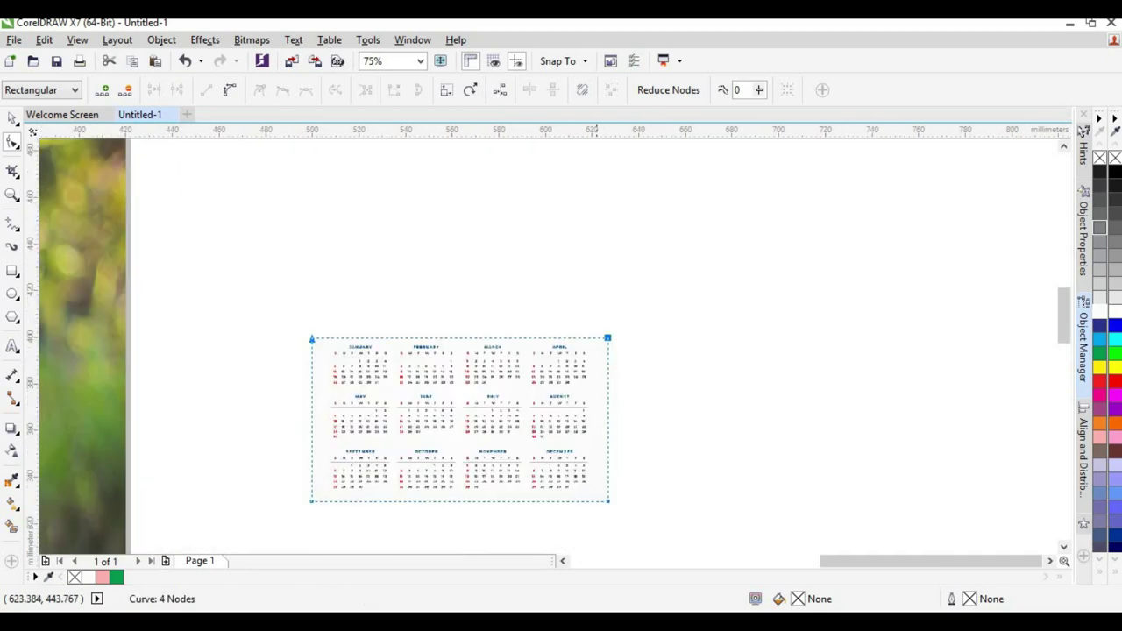
{"action": "left_click", "coordinate": [13, 116]}
Place the cropped calendar on the blank lower page, scaled to about 402 × 221 mm and aligned with the page's left edge
{"action": "scroll", "coordinate": [570, 233], "scroll_direction": "down", "scroll_amount": 2}
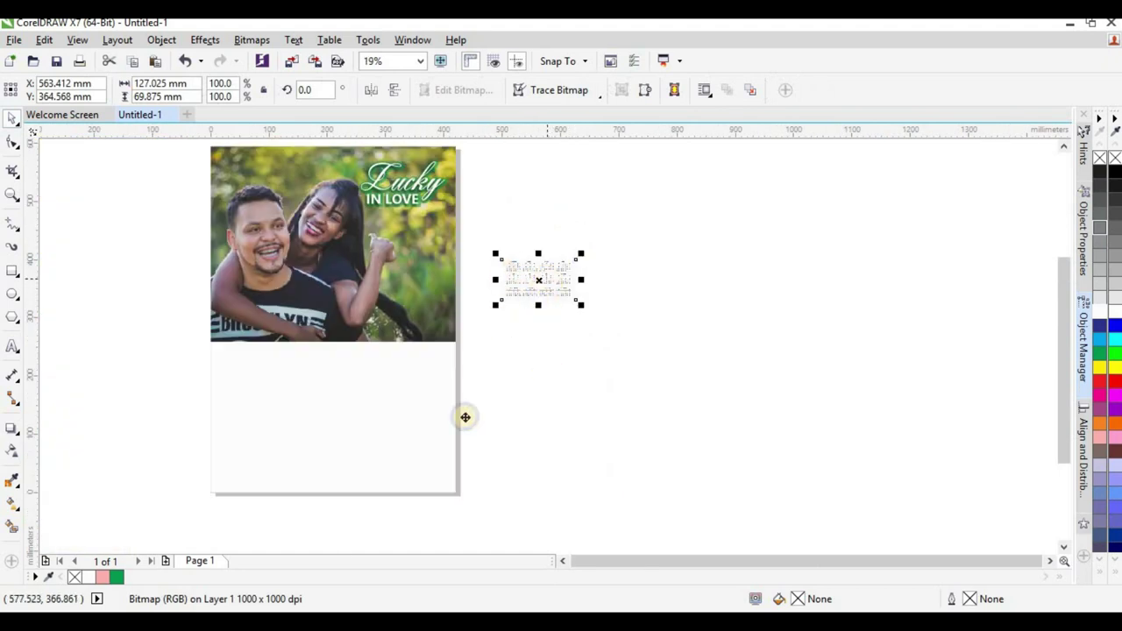
{"action": "left_click_drag", "start_coordinate": [465, 417], "coordinate": [504, 294]}
{"action": "left_click", "coordinate": [395, 451]}
{"action": "left_click", "coordinate": [345, 395]}
{"action": "scroll", "coordinate": [300, 454], "scroll_direction": "up", "scroll_amount": 1}
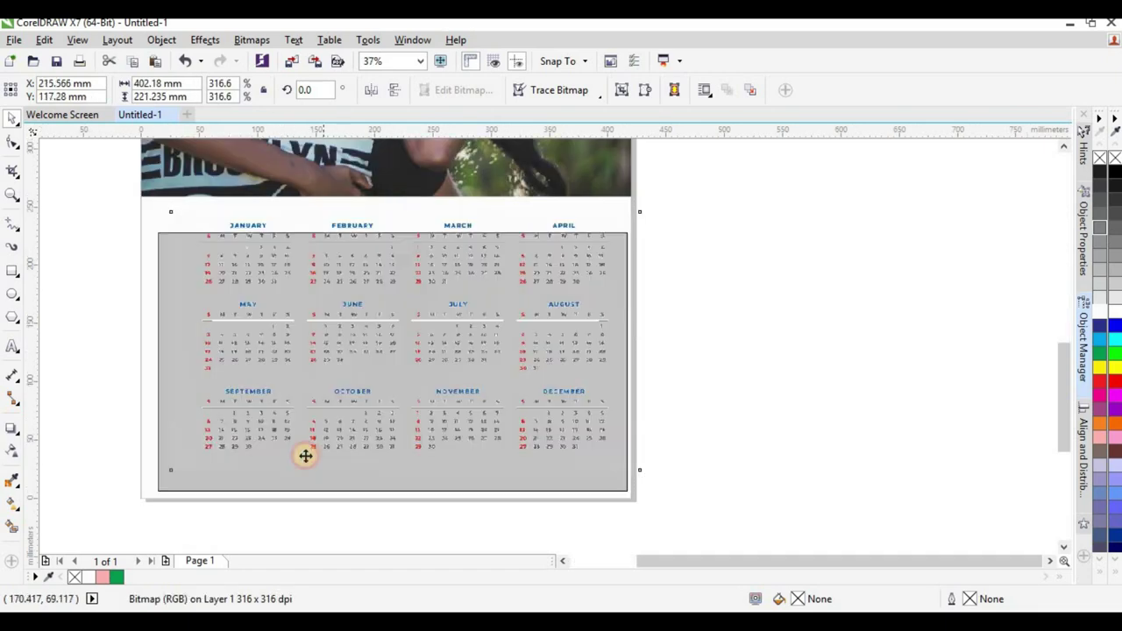
{"action": "left_click_drag", "start_coordinate": [305, 456], "coordinate": [285, 472]}
{"action": "mouse_move", "coordinate": [343, 451]}
{"action": "left_mouse_down"}
{"action": "mouse_move", "coordinate": [343, 433]}
{"action": "mouse_move", "coordinate": [355, 442]}
{"action": "left_mouse_up"}
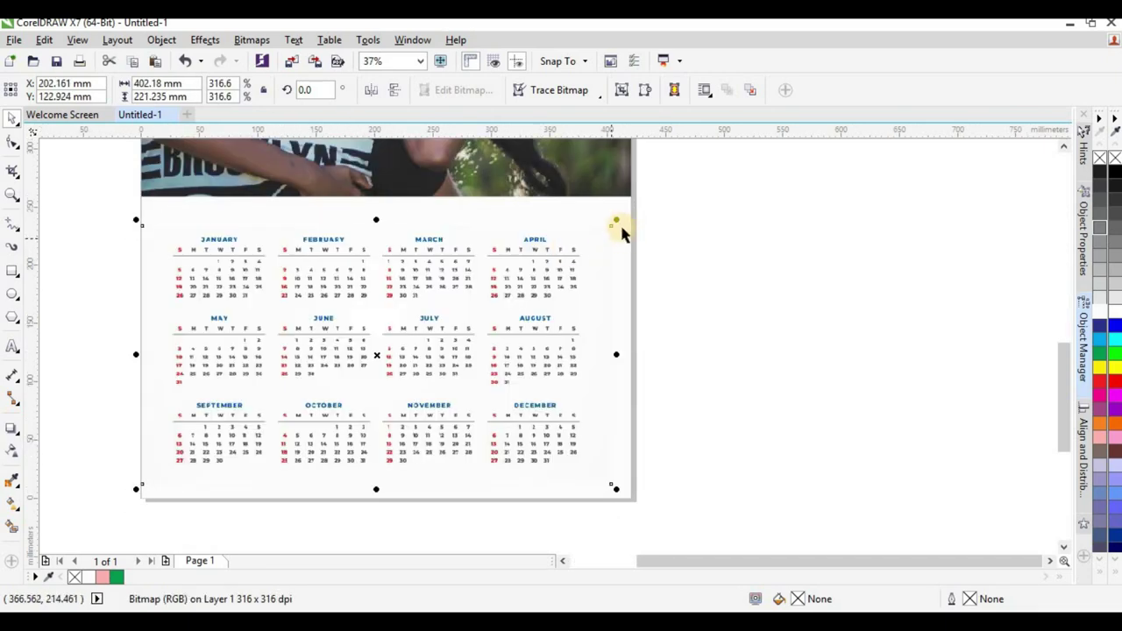
Enlarge the calendar proportionally to about 429 × 236 mm and shift it to the page's lower left corner
{"action": "left_click_drag", "start_coordinate": [619, 220], "coordinate": [647, 202]}
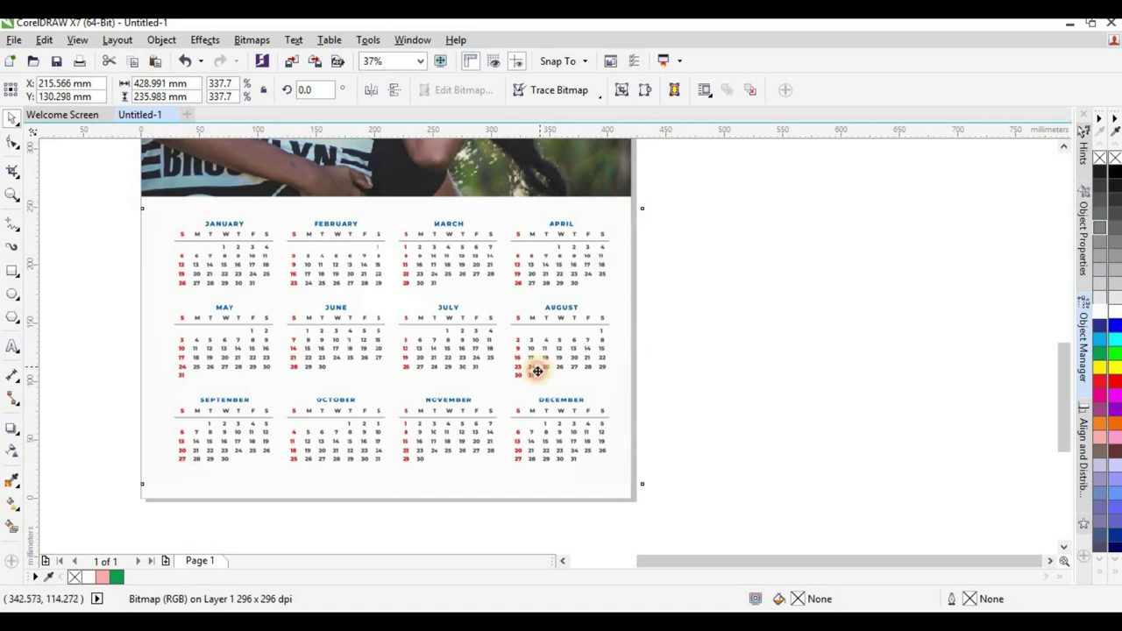
{"action": "left_click_drag", "start_coordinate": [537, 371], "coordinate": [528, 363]}
{"action": "scroll", "coordinate": [533, 368], "scroll_direction": "down", "scroll_amount": 1}
{"action": "scroll", "coordinate": [498, 468], "scroll_direction": "up", "scroll_amount": 1}
{"action": "scroll", "coordinate": [511, 395], "scroll_direction": "up", "scroll_amount": 1}
{"action": "scroll", "coordinate": [619, 383], "scroll_direction": "down", "scroll_amount": 1}
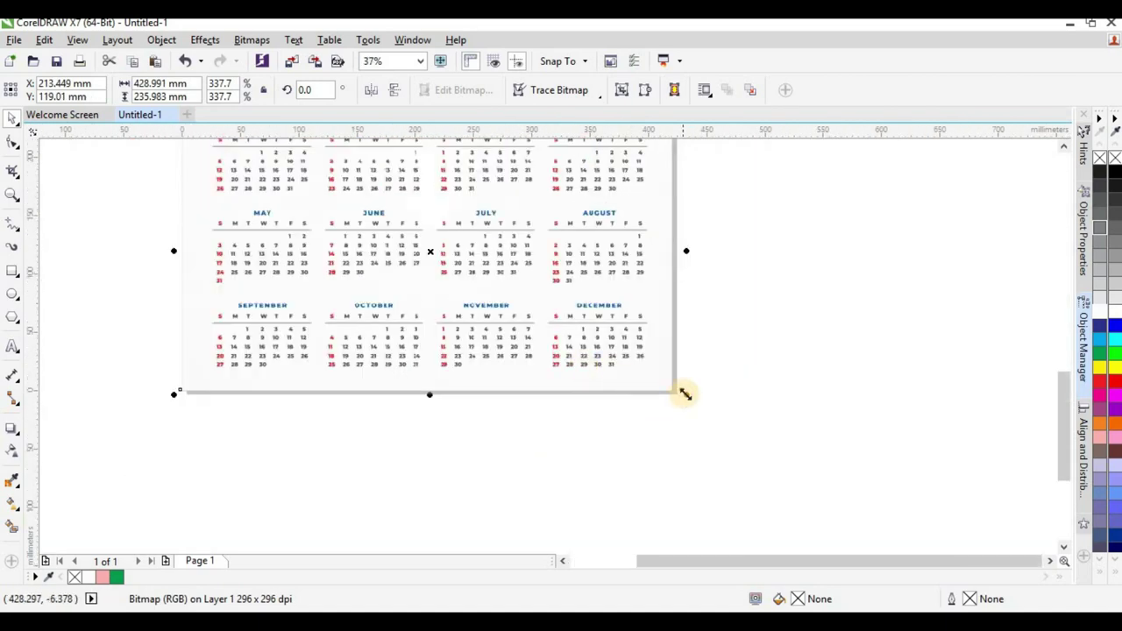
Reduce the calendar proportionally to about 421 × 232 mm to fit the page width, and deselect it
{"action": "left_click_drag", "start_coordinate": [685, 395], "coordinate": [676, 389]}
{"action": "scroll", "coordinate": [604, 356], "scroll_direction": "up", "scroll_amount": 1}
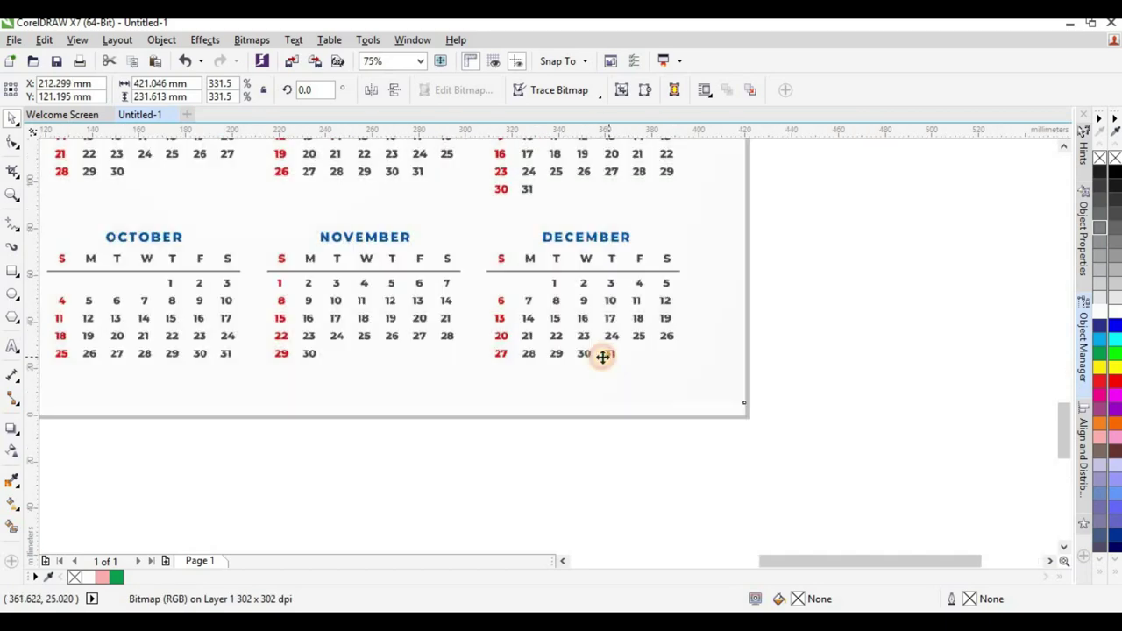
{"action": "scroll", "coordinate": [603, 356], "scroll_direction": "down", "scroll_amount": 1}
{"action": "left_click", "coordinate": [751, 326]}
{"action": "scroll", "coordinate": [529, 368], "scroll_direction": "down", "scroll_amount": 1}
{"action": "scroll", "coordinate": [514, 313], "scroll_direction": "down", "scroll_amount": 1}
{"action": "scroll", "coordinate": [454, 311], "scroll_direction": "up", "scroll_amount": 2}
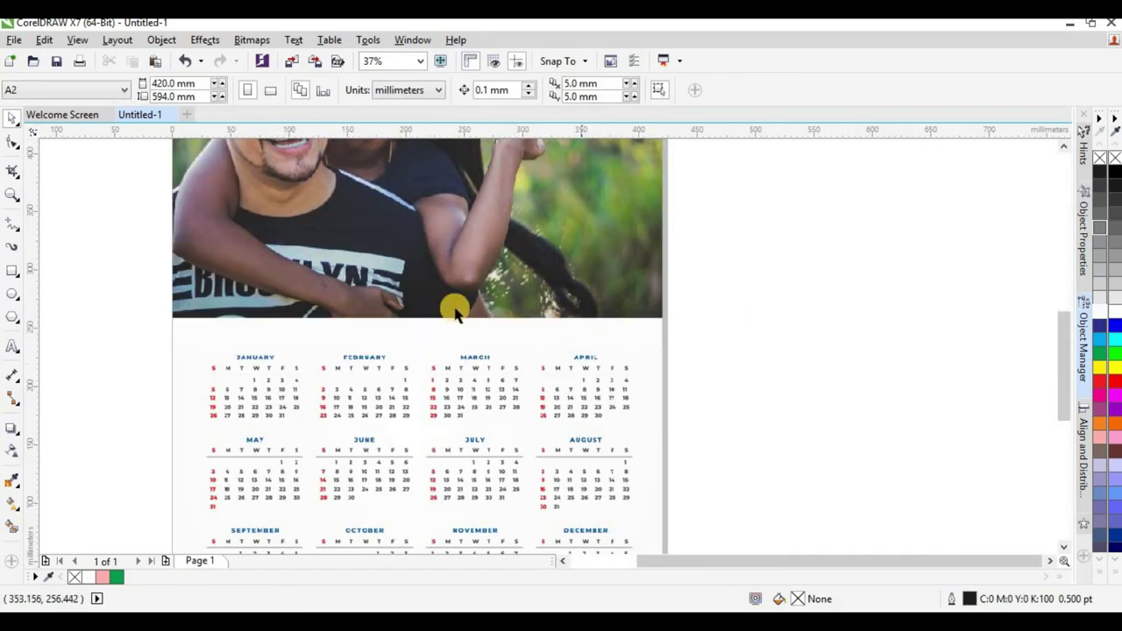
Bring the Illustrator file "644 [Converted]e44r4rerf" from the pictures folder into the drawing and place it beside the calendar page
{"action": "scroll", "coordinate": [454, 312], "scroll_direction": "down", "scroll_amount": 1}
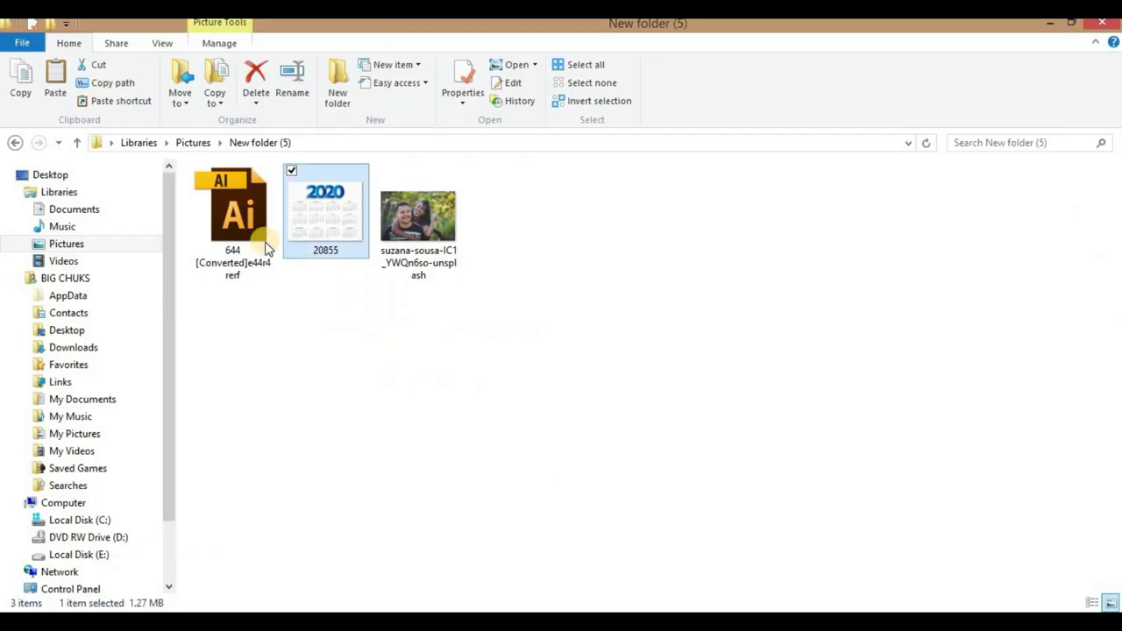
{"action": "left_click_drag", "start_coordinate": [238, 291], "coordinate": [648, 323]}
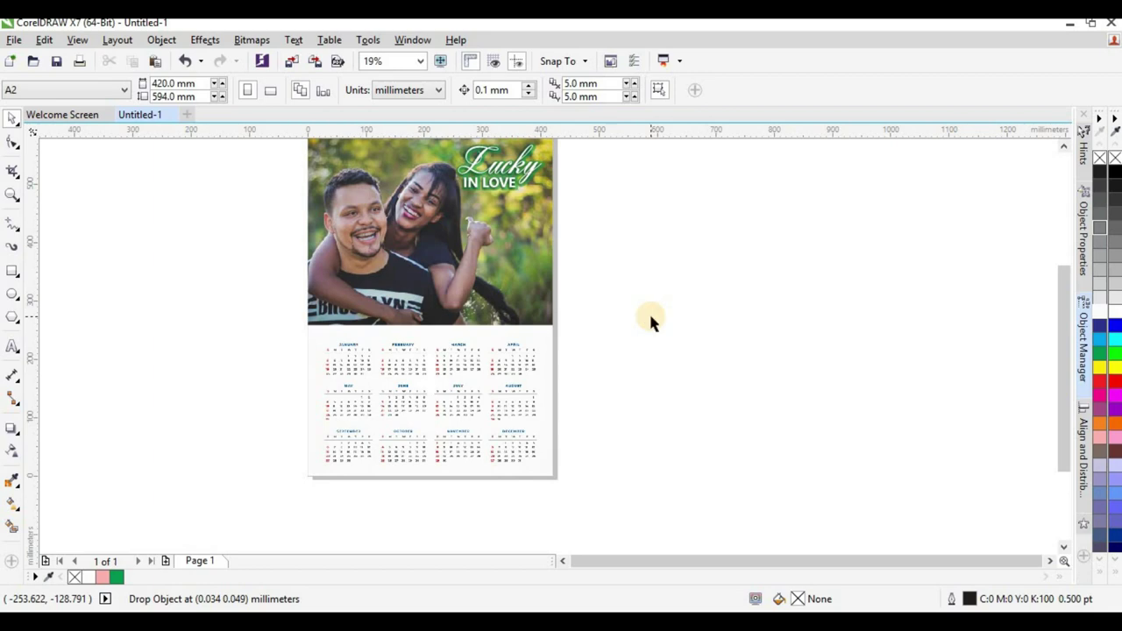
{"action": "scroll", "coordinate": [587, 343], "scroll_direction": "down", "scroll_amount": 1}
{"action": "left_click_drag", "start_coordinate": [632, 318], "coordinate": [686, 283]}
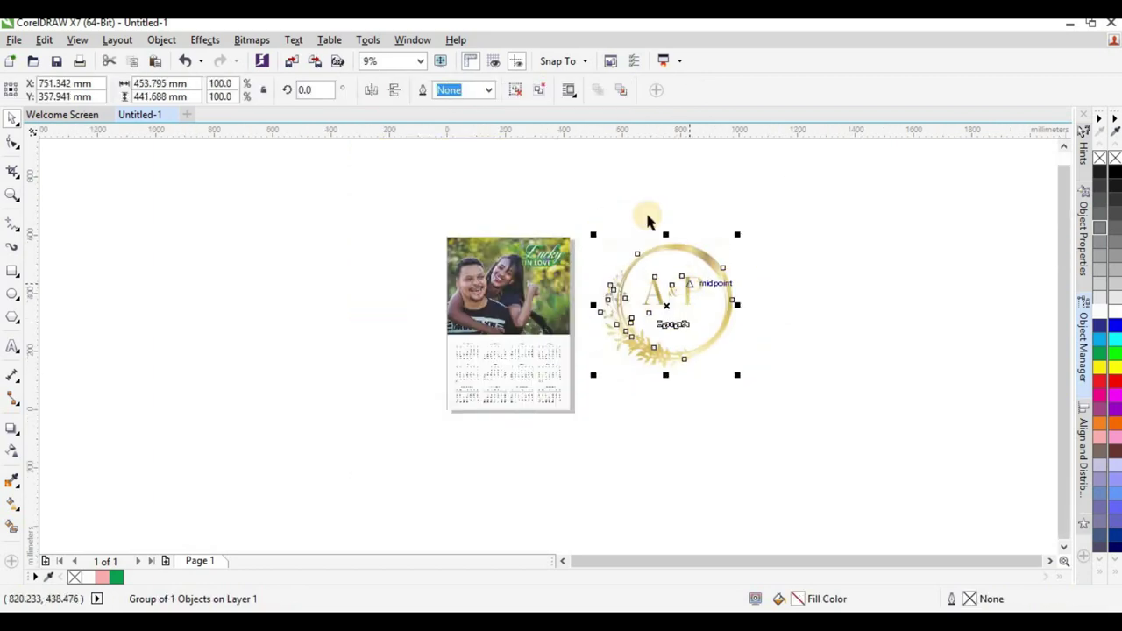
{"action": "scroll", "coordinate": [662, 259], "scroll_direction": "up", "scroll_amount": 1}
{"action": "left_click", "coordinate": [536, 199]}
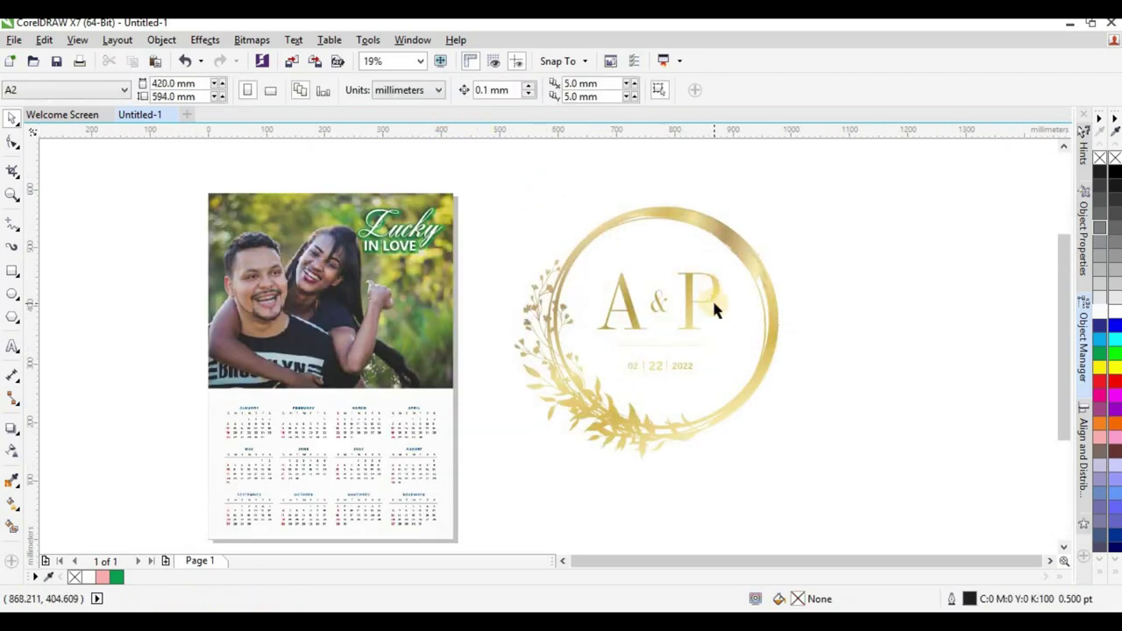
Ungroup the imported gold wreath artwork into its separate parts
{"action": "scroll", "coordinate": [674, 308], "scroll_direction": "up", "scroll_amount": 1}
{"action": "left_click", "coordinate": [665, 309]}
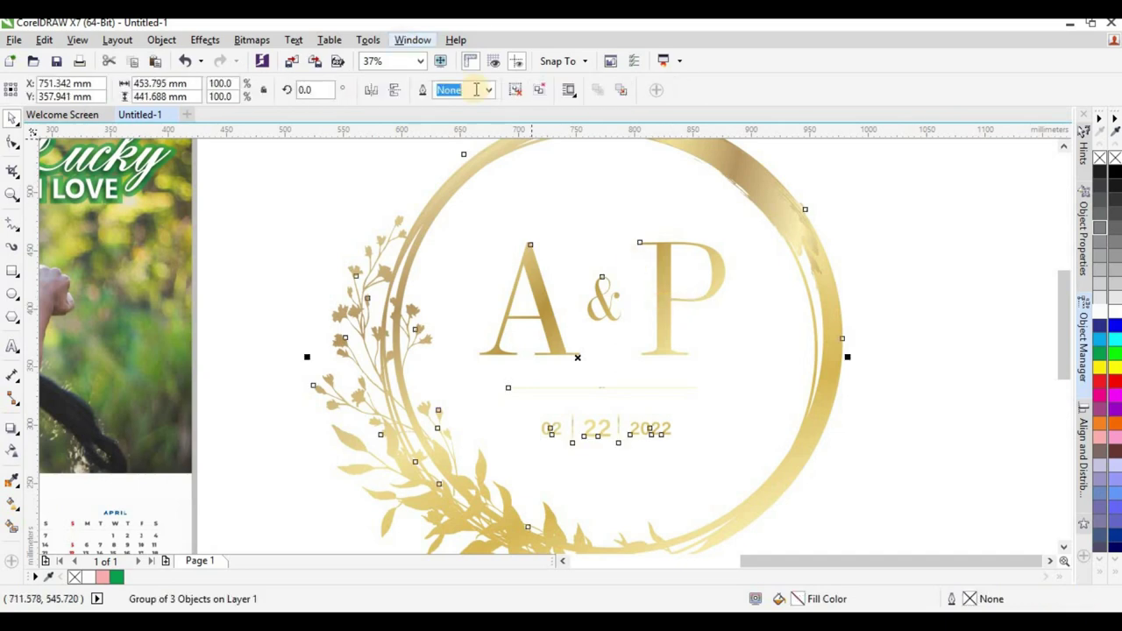
{"action": "scroll", "coordinate": [467, 260], "scroll_direction": "down", "scroll_amount": 1}
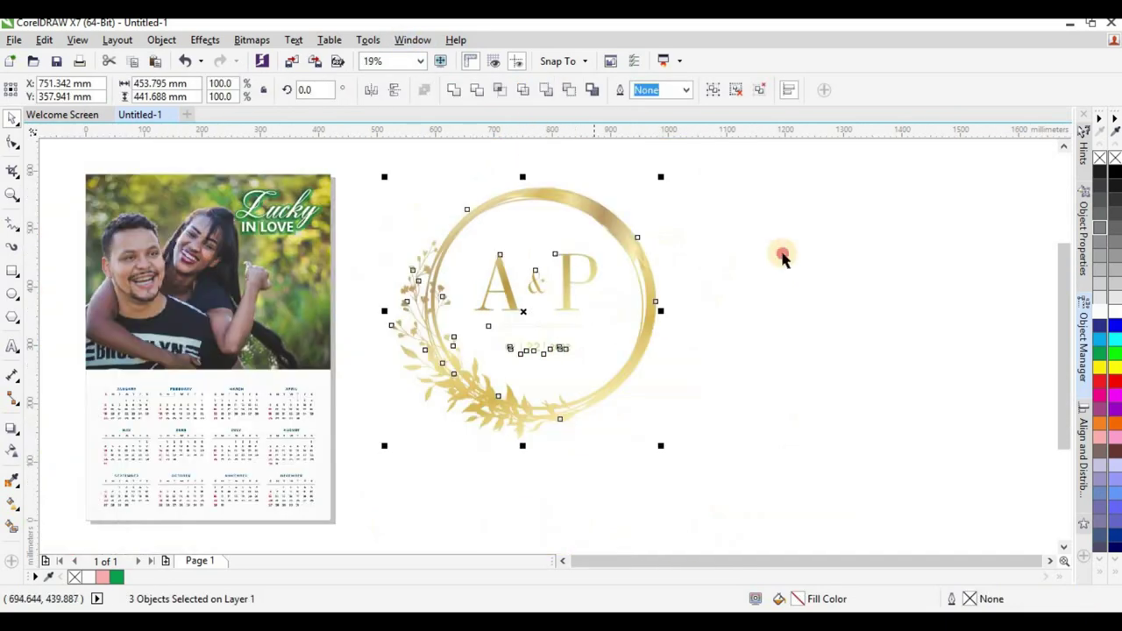
Delete the "A & P" initials, divider and date from inside the gold wreath, and group the remaining ring and foliage
{"action": "left_click", "coordinate": [555, 290]}
{"action": "scroll", "coordinate": [578, 284], "scroll_direction": "up", "scroll_amount": 1}
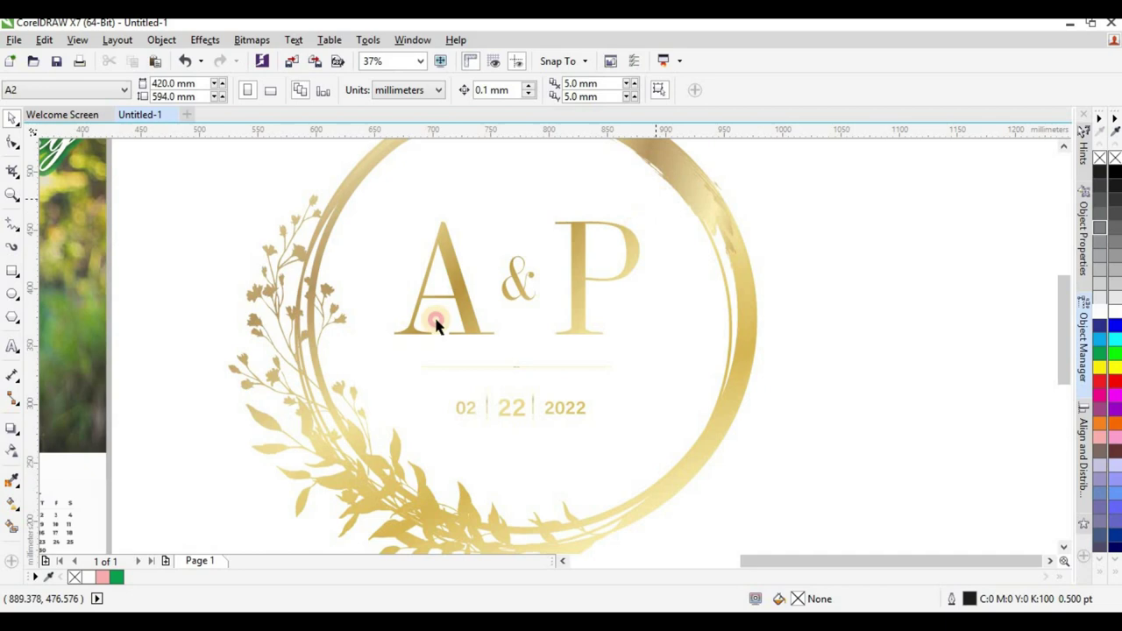
{"action": "left_click_drag", "start_coordinate": [435, 320], "coordinate": [370, 366]}
{"action": "left_click", "coordinate": [578, 308]}
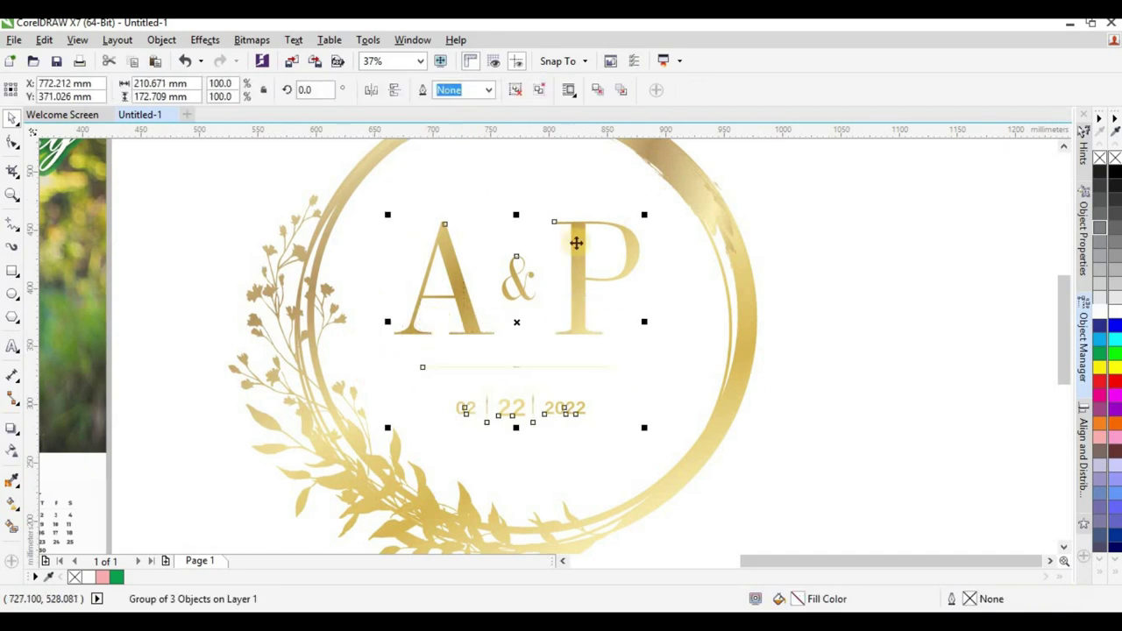
{"action": "key", "text": "Delete"}
{"action": "scroll", "coordinate": [689, 276], "scroll_direction": "down", "scroll_amount": 1}
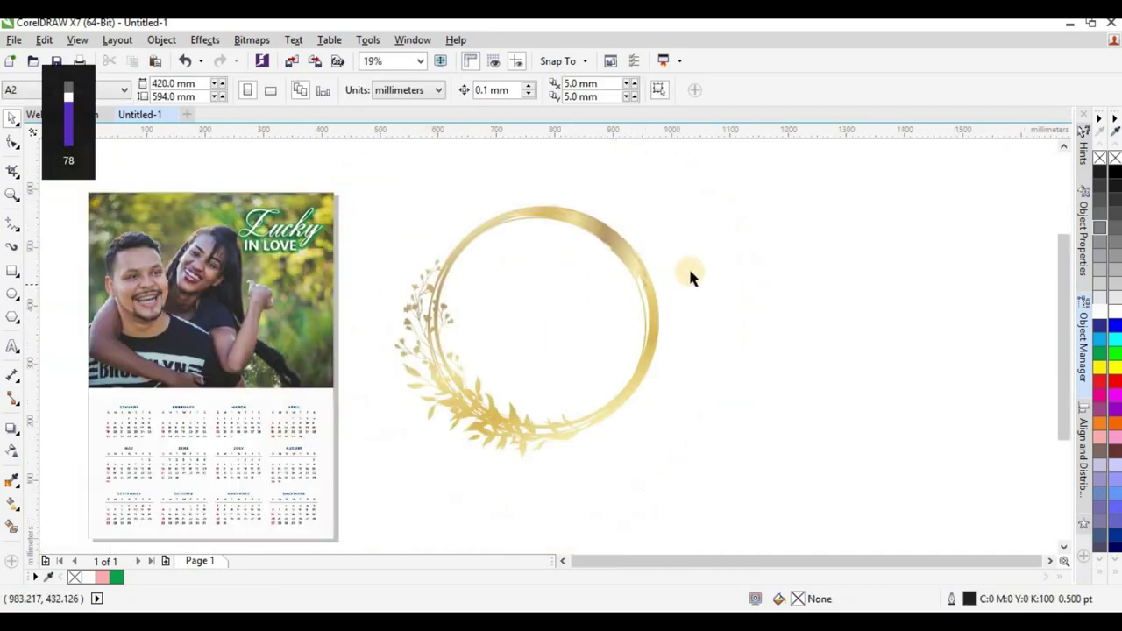
{"action": "left_click_drag", "start_coordinate": [787, 490], "coordinate": [367, 153]}
{"action": "key", "text": "ctrl+g"}
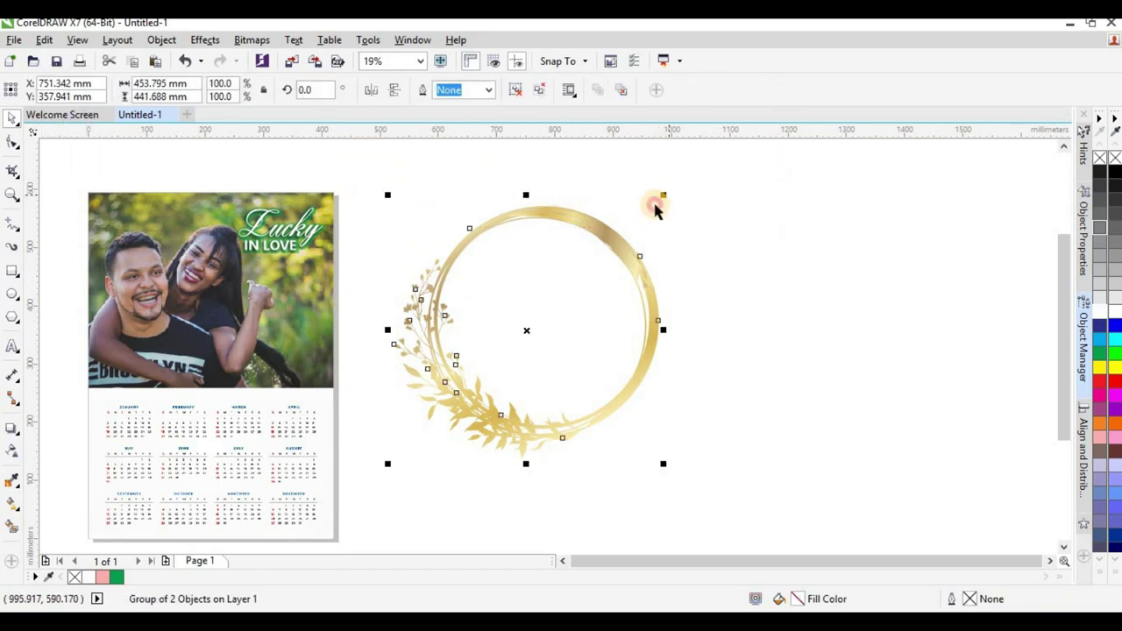
Scale the wreath proportionally to about 153 × 149 mm and place it over the photo's lower right corner, overlapping the calendar area
{"action": "left_click", "coordinate": [656, 209]}
{"action": "left_click", "coordinate": [639, 243]}
{"action": "left_click_drag", "start_coordinate": [663, 198], "coordinate": [525, 344]}
{"action": "left_click_drag", "start_coordinate": [431, 425], "coordinate": [248, 356]}
{"action": "left_click_drag", "start_coordinate": [334, 270], "coordinate": [410, 226]}
Enlarge the wreath proportionally to about 159 × 155 mm, shift it slightly left on the page, and deselect it
{"action": "scroll", "coordinate": [256, 397], "scroll_direction": "up", "scroll_amount": 2}
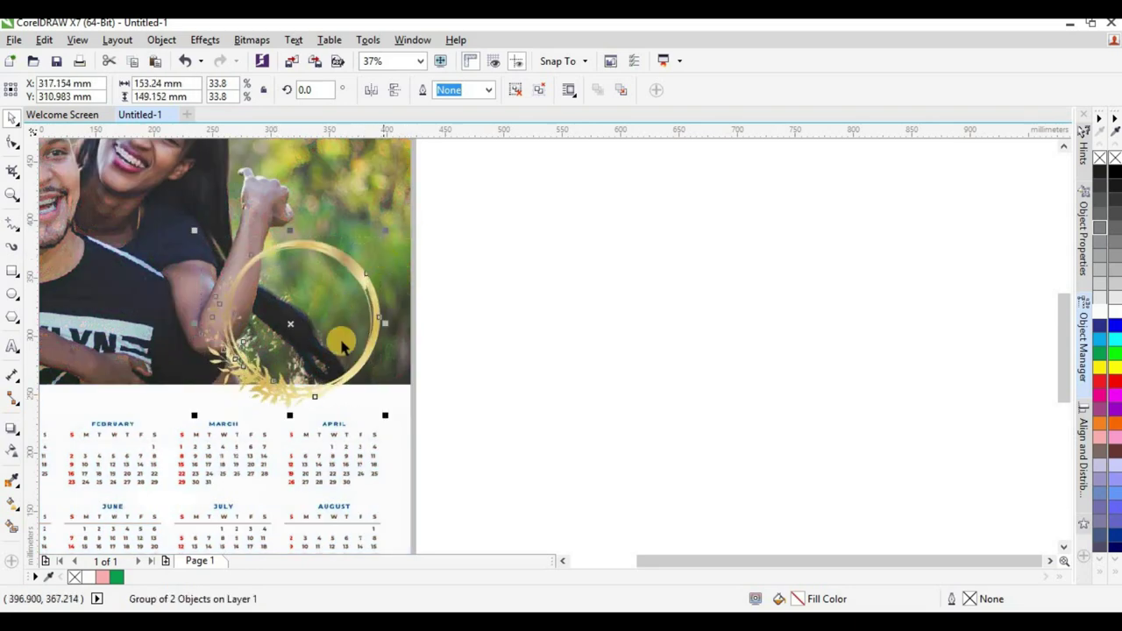
{"action": "left_click_drag", "start_coordinate": [189, 232], "coordinate": [183, 225]}
{"action": "scroll", "coordinate": [307, 238], "scroll_direction": "down", "scroll_amount": 2}
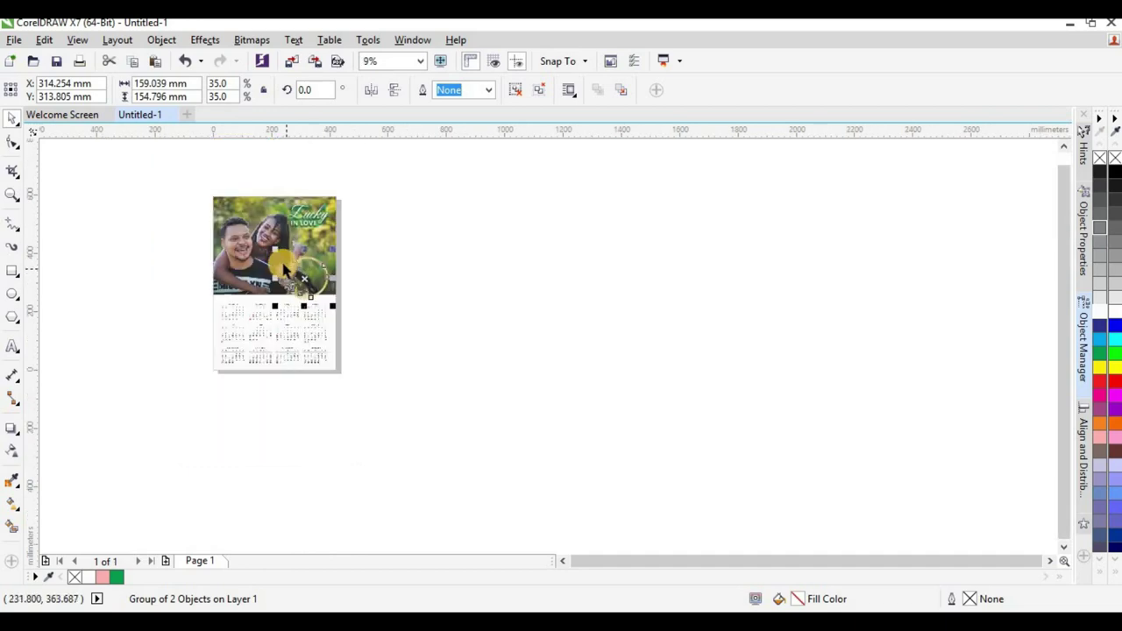
{"action": "scroll", "coordinate": [301, 320], "scroll_direction": "up", "scroll_amount": 4}
{"action": "mouse_move", "coordinate": [348, 337]}
{"action": "left_mouse_down"}
{"action": "mouse_move", "coordinate": [343, 349]}
{"action": "mouse_move", "coordinate": [335, 338]}
{"action": "left_mouse_up"}
{"action": "scroll", "coordinate": [402, 316], "scroll_direction": "down", "scroll_amount": 1}
{"action": "scroll", "coordinate": [446, 260], "scroll_direction": "up", "scroll_amount": 2}
{"action": "left_click", "coordinate": [741, 300]}
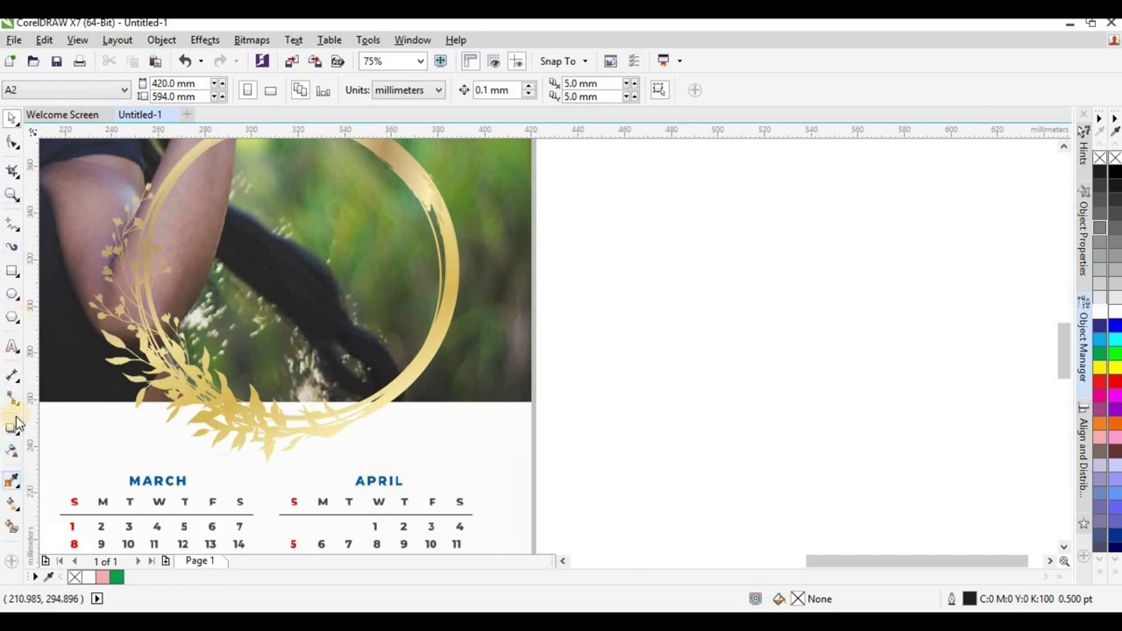
Start a Pen path on the gold band near the photo's lower edge and trace up the ring's lower right arc
{"action": "left_click", "coordinate": [12, 226]}
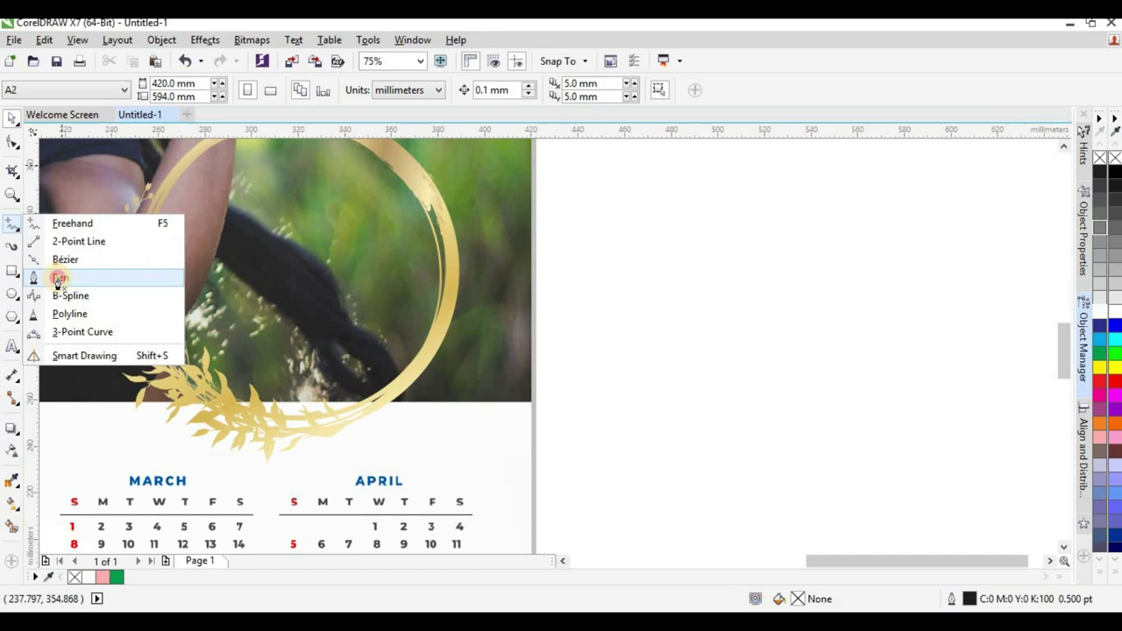
{"action": "left_click", "coordinate": [59, 279]}
{"action": "scroll", "coordinate": [399, 403], "scroll_direction": "up", "scroll_amount": 2}
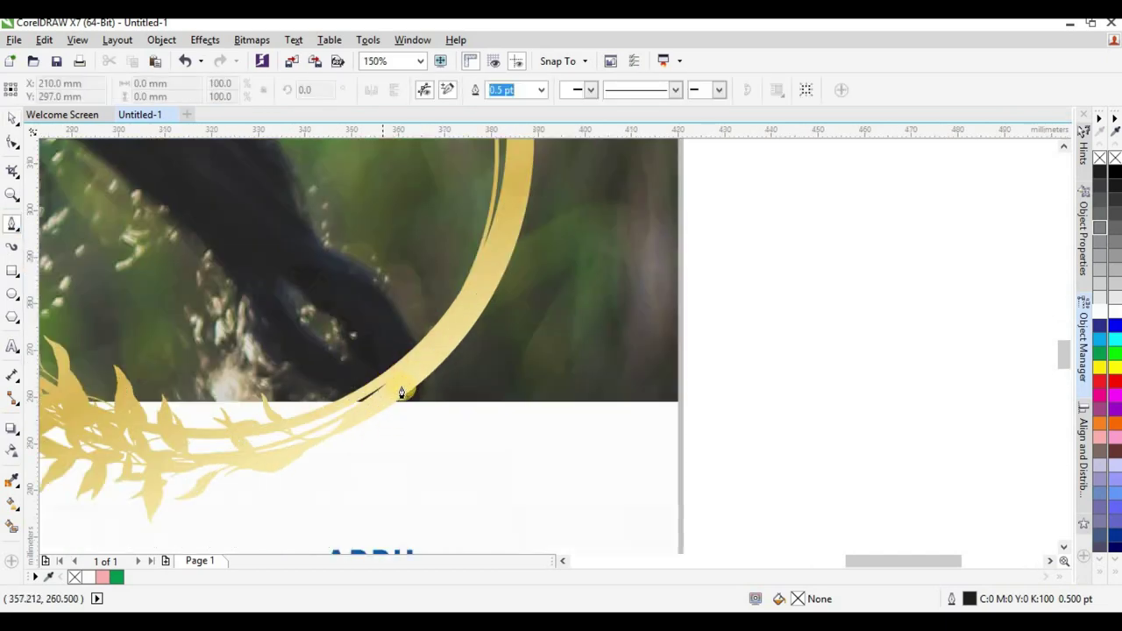
{"action": "scroll", "coordinate": [447, 338], "scroll_direction": "up", "scroll_amount": 1}
{"action": "left_click", "coordinate": [464, 326]}
{"action": "left_click", "coordinate": [530, 215]}
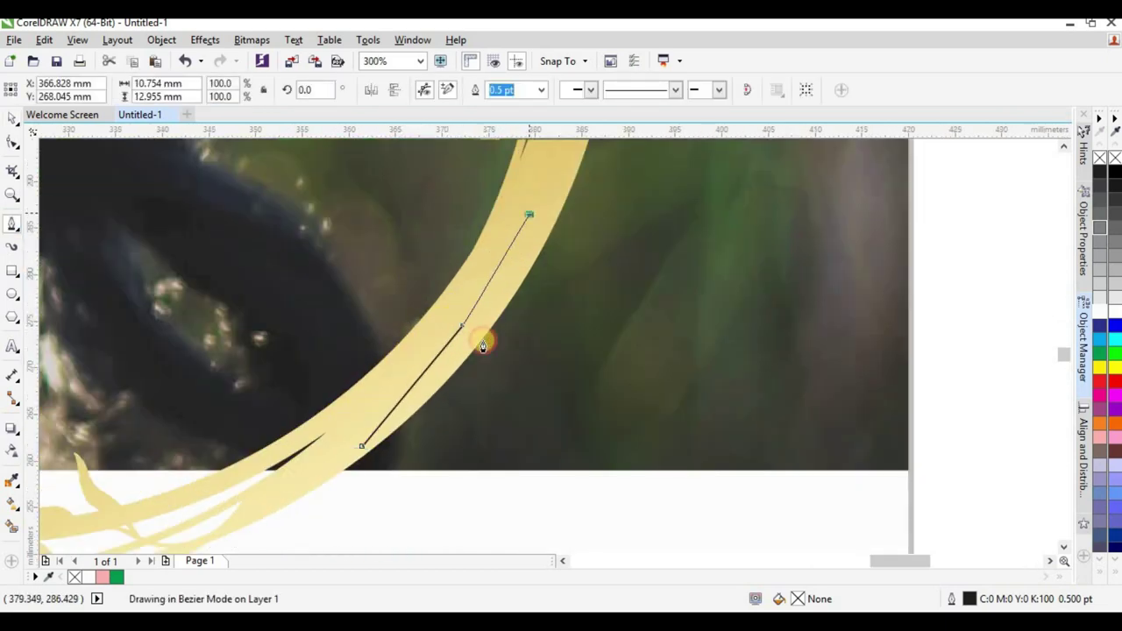
{"action": "scroll", "coordinate": [482, 341], "scroll_direction": "down", "scroll_amount": 2}
{"action": "scroll", "coordinate": [497, 209], "scroll_direction": "up", "scroll_amount": 1}
{"action": "left_click", "coordinate": [500, 375]}
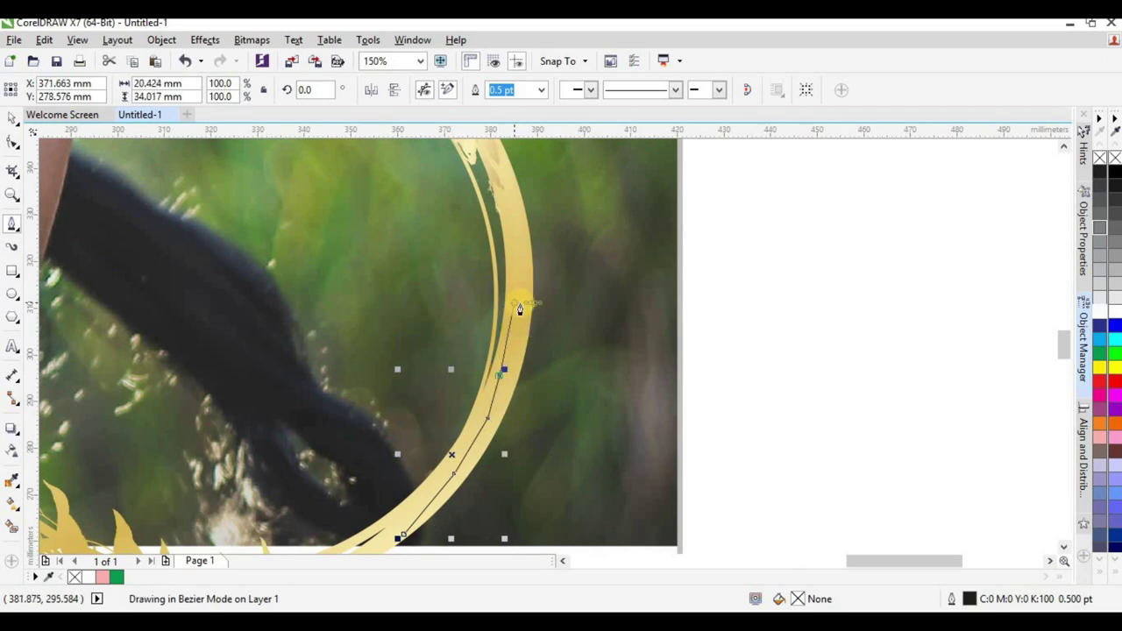
Continue the Pen path inside the gold band up the ring's right side and around its upper right curve
{"action": "scroll", "coordinate": [523, 283], "scroll_direction": "up", "scroll_amount": 2}
{"action": "left_click", "coordinate": [517, 330]}
{"action": "scroll", "coordinate": [493, 349], "scroll_direction": "down", "scroll_amount": 2}
{"action": "scroll", "coordinate": [492, 342], "scroll_direction": "down", "scroll_amount": 1}
{"action": "scroll", "coordinate": [461, 228], "scroll_direction": "up", "scroll_amount": 2}
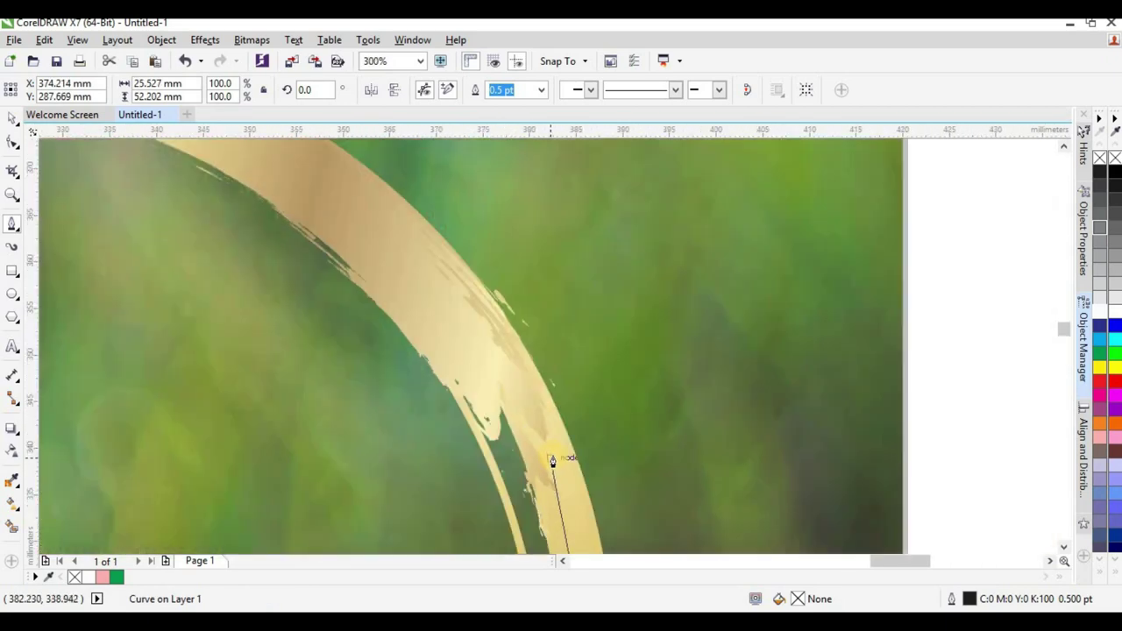
{"action": "left_click", "coordinate": [549, 455]}
{"action": "left_click", "coordinate": [493, 363]}
{"action": "left_click", "coordinate": [403, 266]}
Extend the Pen path along the band from the upper right curve to the right part of the ring's top
{"action": "scroll", "coordinate": [418, 284], "scroll_direction": "down", "scroll_amount": 2}
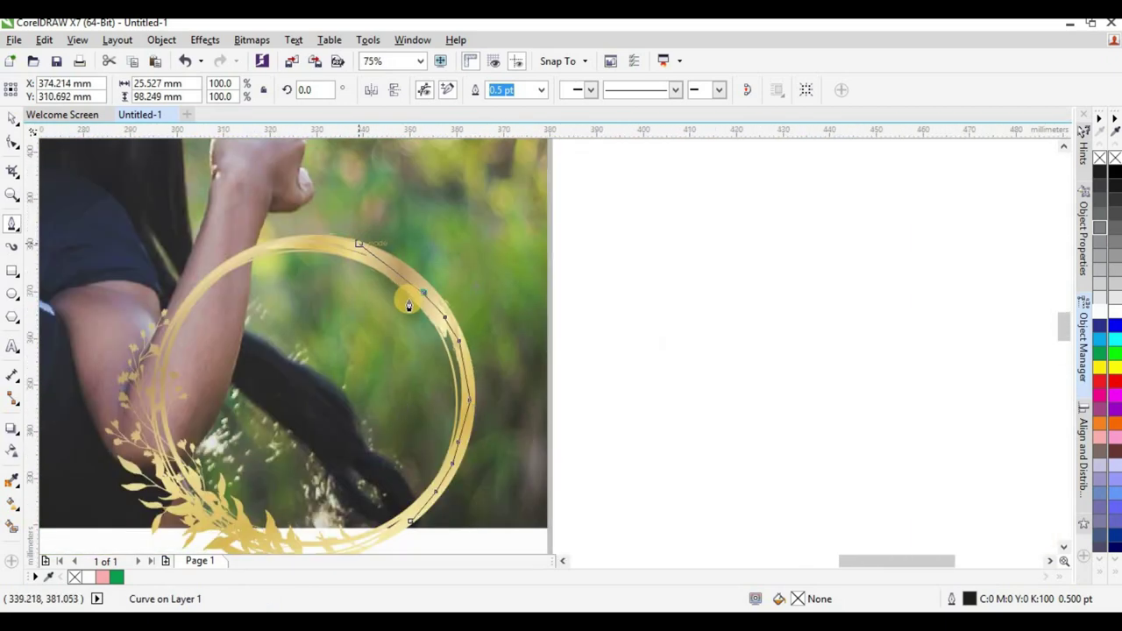
{"action": "scroll", "coordinate": [361, 252], "scroll_direction": "up", "scroll_amount": 2}
{"action": "left_click", "coordinate": [434, 288]}
{"action": "left_click", "coordinate": [355, 242]}
{"action": "left_click", "coordinate": [241, 224]}
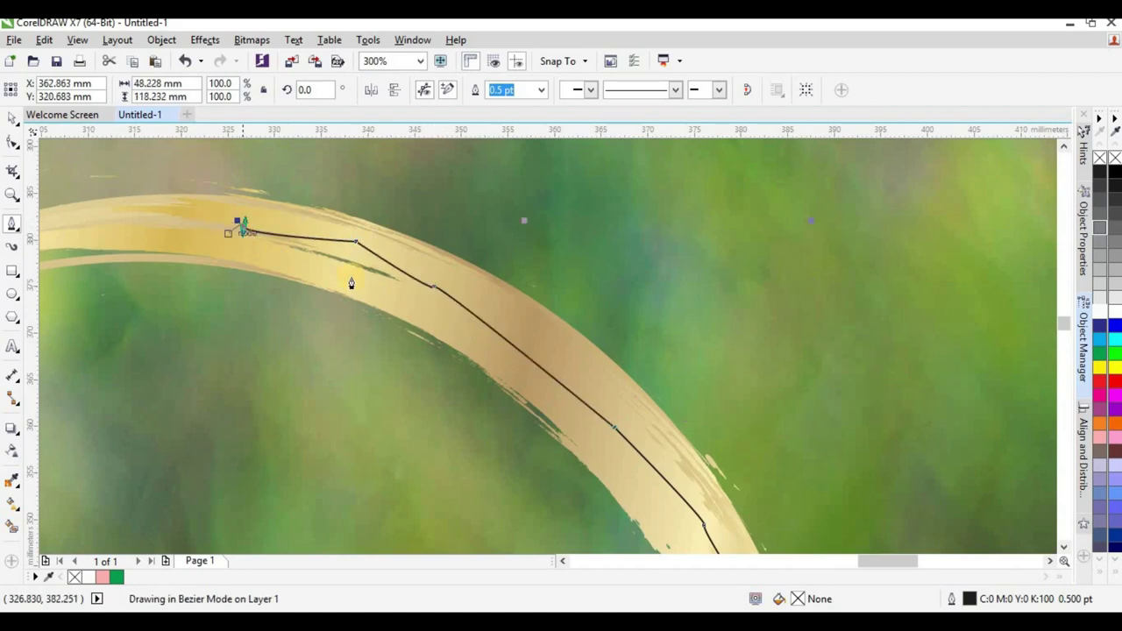
Trace the Pen path across the ring's top and onto the upper left curve over the woman's arm
{"action": "scroll", "coordinate": [215, 259], "scroll_direction": "down", "scroll_amount": 2}
{"action": "scroll", "coordinate": [211, 259], "scroll_direction": "up", "scroll_amount": 1}
{"action": "scroll", "coordinate": [350, 272], "scroll_direction": "up", "scroll_amount": 2}
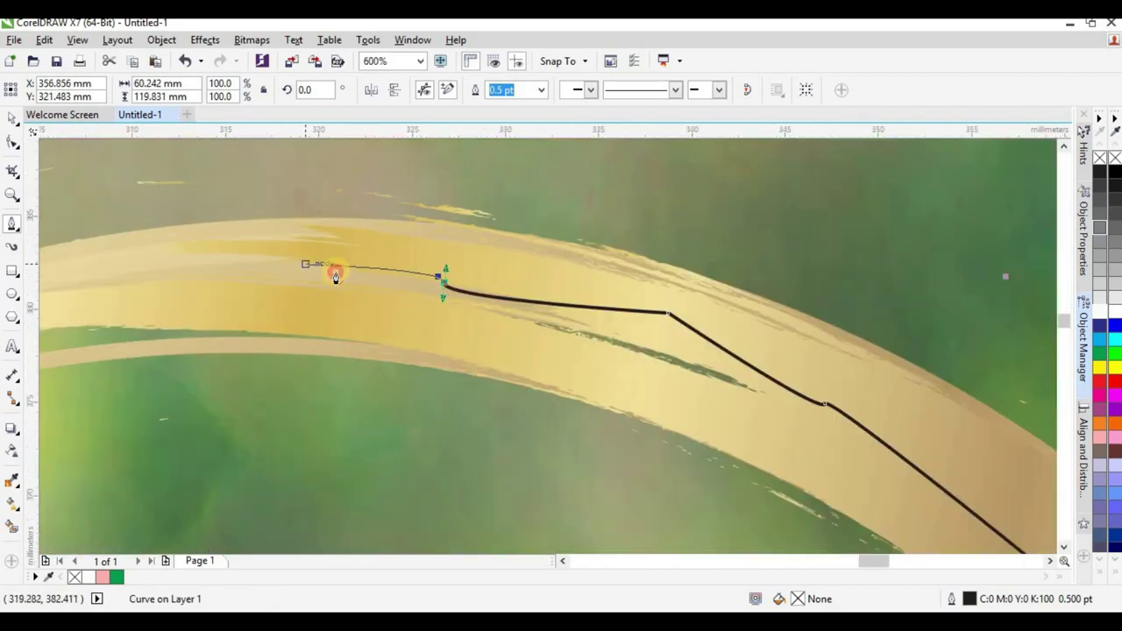
{"action": "scroll", "coordinate": [367, 303], "scroll_direction": "down", "scroll_amount": 3}
{"action": "scroll", "coordinate": [514, 263], "scroll_direction": "up", "scroll_amount": 2}
{"action": "left_click", "coordinate": [363, 297]}
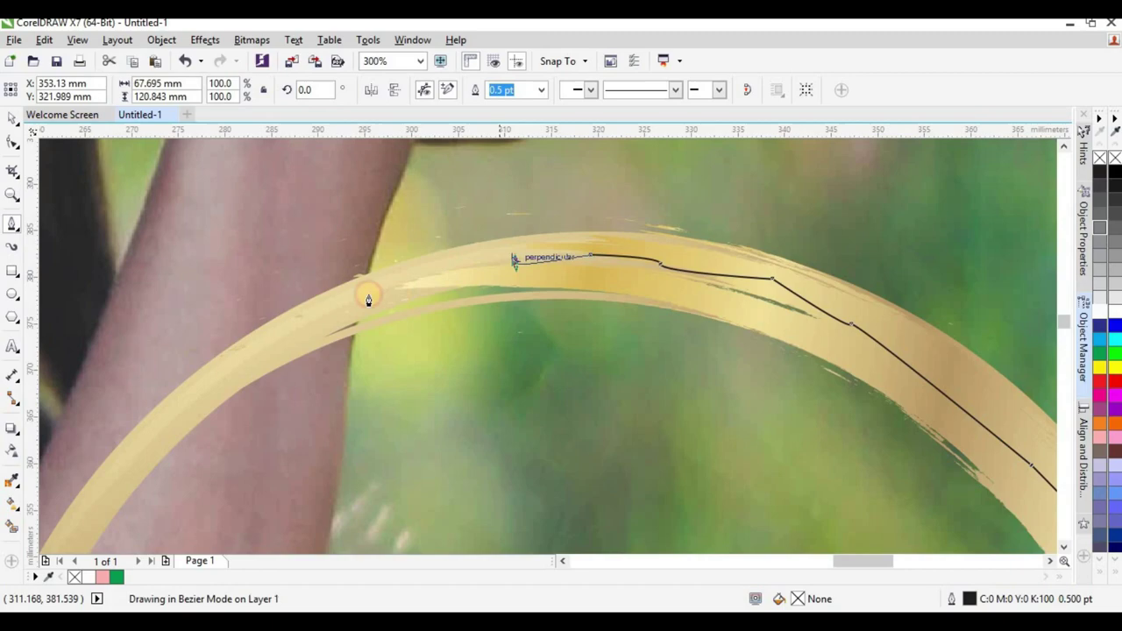
{"action": "left_click", "coordinate": [246, 360]}
Carry the Pen path down the ring's left side, following the outer gold band past the small flowers
{"action": "scroll", "coordinate": [369, 283], "scroll_direction": "down", "scroll_amount": 2}
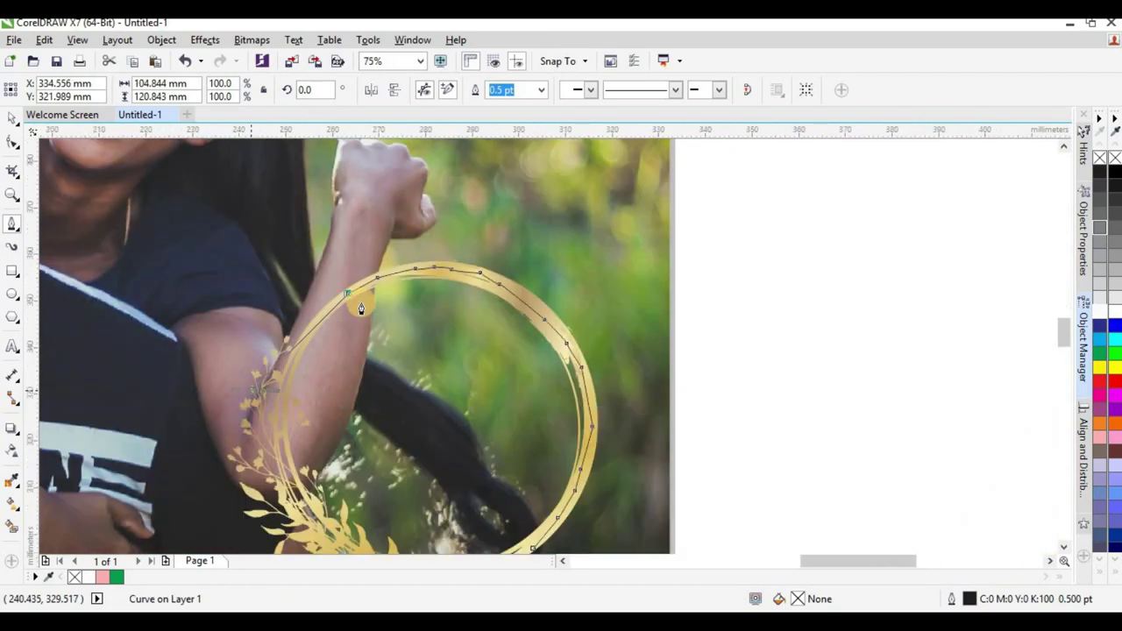
{"action": "scroll", "coordinate": [268, 380], "scroll_direction": "up", "scroll_amount": 2}
{"action": "left_click", "coordinate": [313, 314]}
{"action": "scroll", "coordinate": [316, 315], "scroll_direction": "up", "scroll_amount": 1}
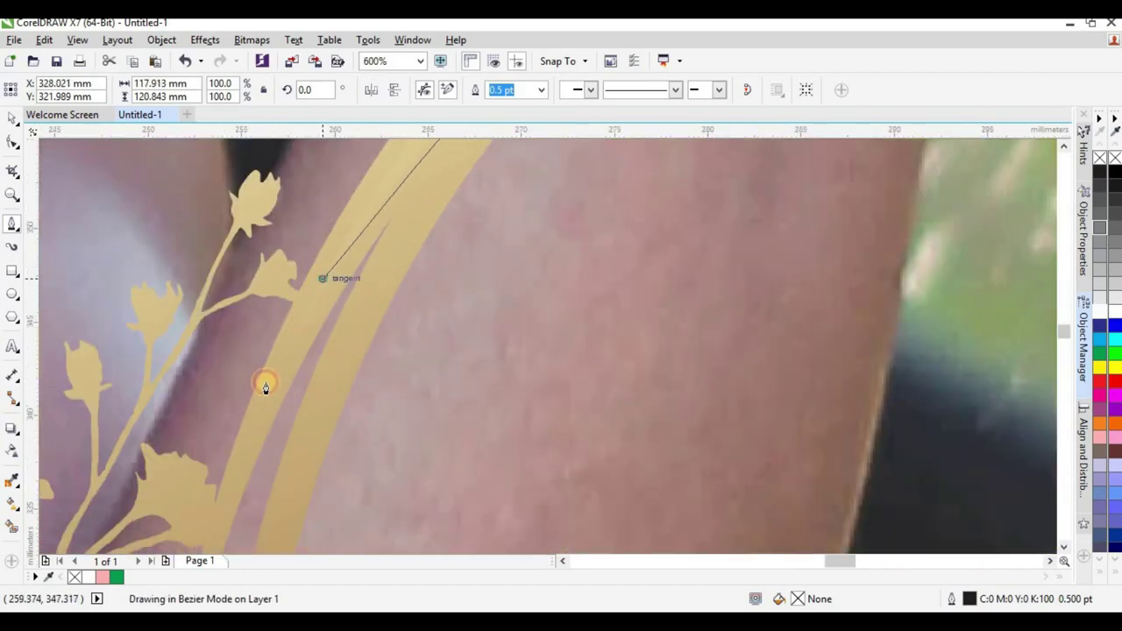
{"action": "left_click", "coordinate": [262, 400]}
{"action": "scroll", "coordinate": [225, 446], "scroll_direction": "down", "scroll_amount": 3}
{"action": "scroll", "coordinate": [267, 298], "scroll_direction": "up", "scroll_amount": 3}
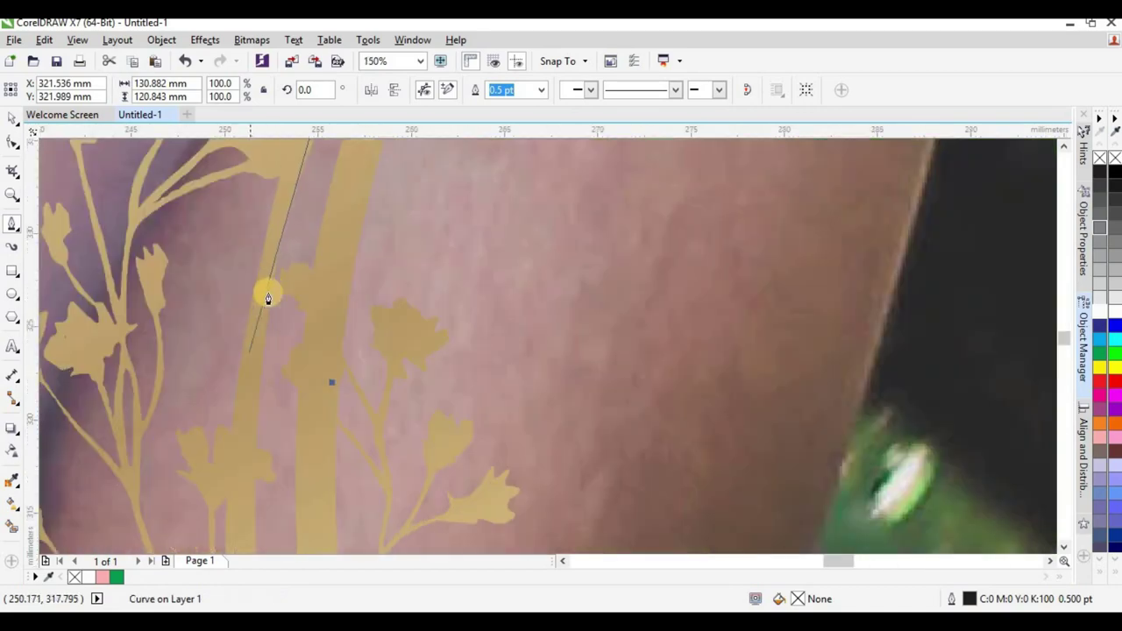
{"action": "left_click", "coordinate": [251, 388]}
Add Pen nodes along the thin gold strands on the ring's lower left side, down towards the leaves
{"action": "scroll", "coordinate": [234, 303], "scroll_direction": "down", "scroll_amount": 3}
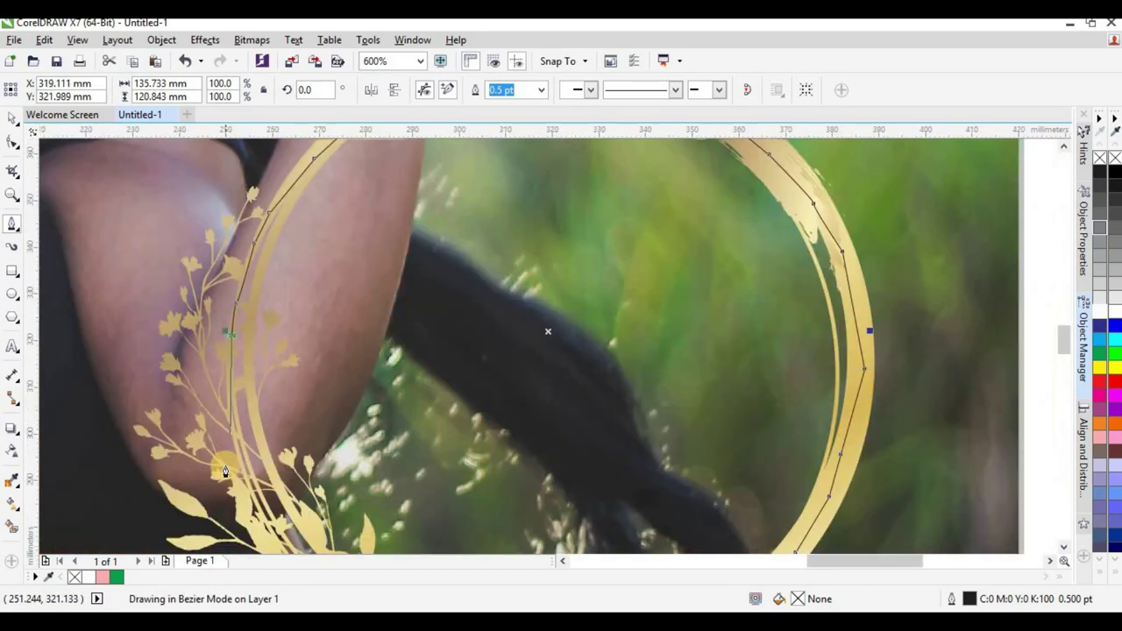
{"action": "scroll", "coordinate": [237, 327], "scroll_direction": "up", "scroll_amount": 1}
{"action": "scroll", "coordinate": [230, 316], "scroll_direction": "up", "scroll_amount": 2}
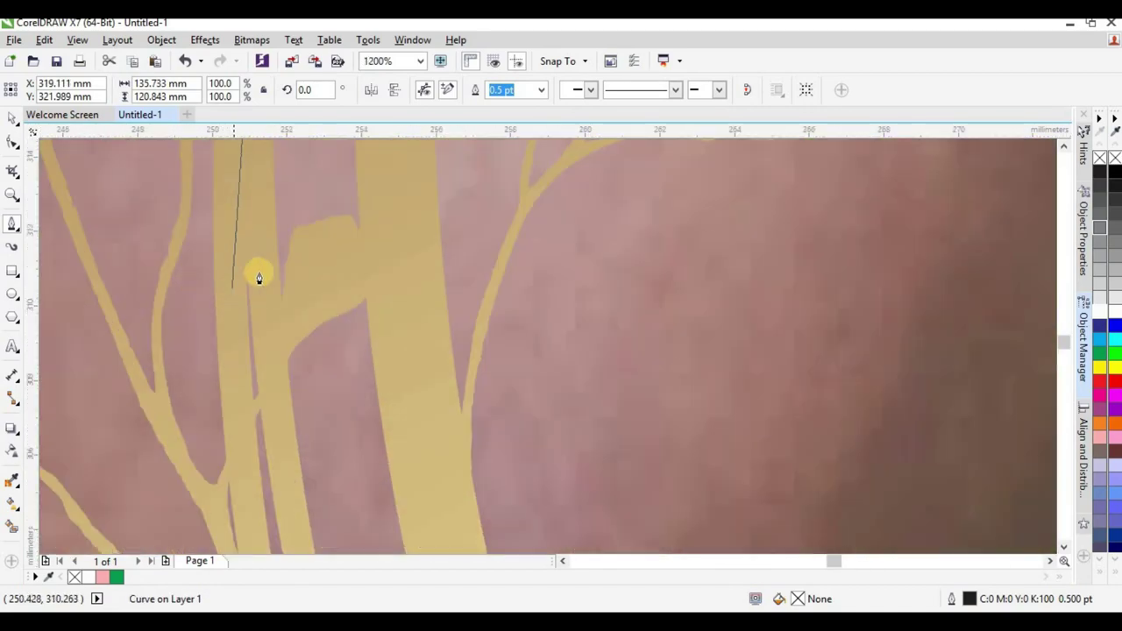
{"action": "left_click_drag", "start_coordinate": [255, 263], "coordinate": [276, 407]}
{"action": "scroll", "coordinate": [254, 267], "scroll_direction": "down", "scroll_amount": 4}
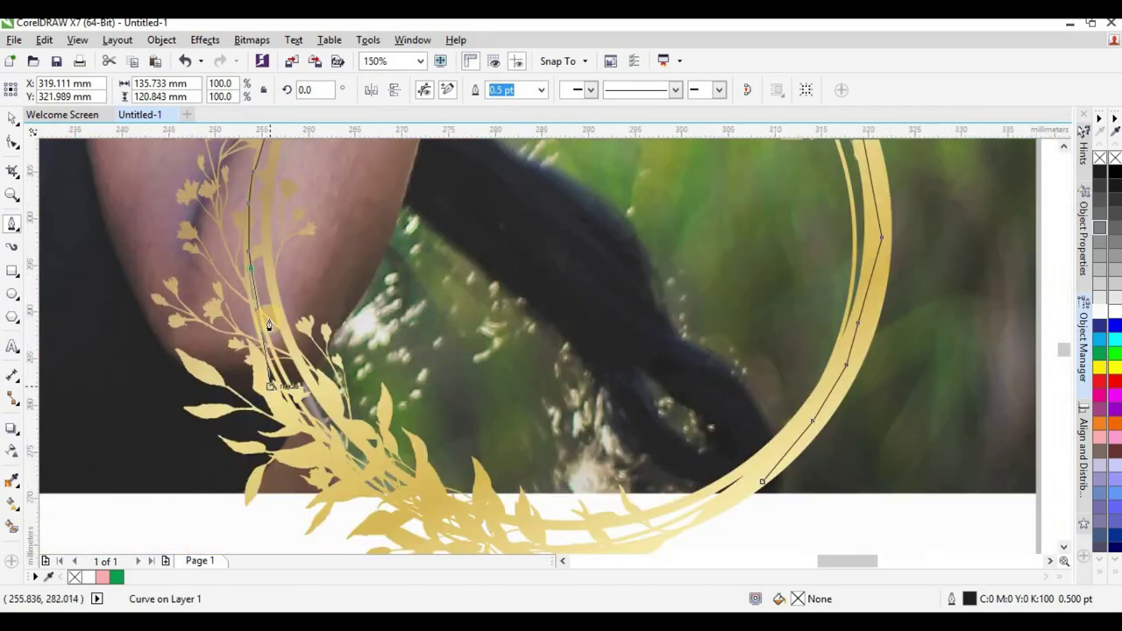
{"action": "scroll", "coordinate": [246, 272], "scroll_direction": "up", "scroll_amount": 3}
{"action": "left_click", "coordinate": [249, 263]}
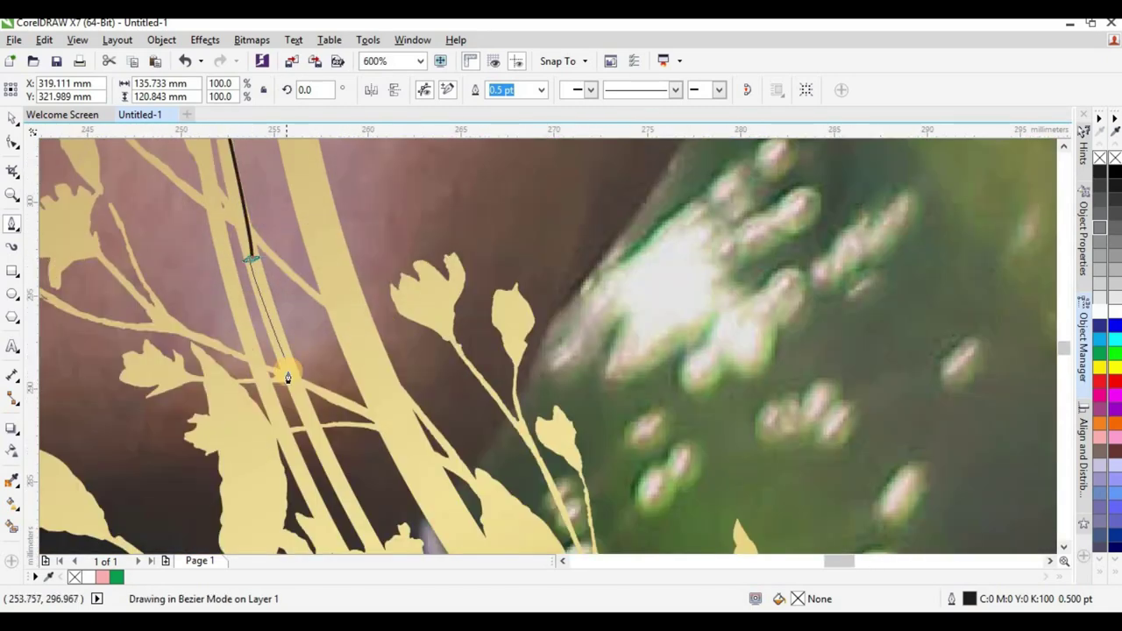
{"action": "scroll", "coordinate": [287, 378], "scroll_direction": "up", "scroll_amount": 2}
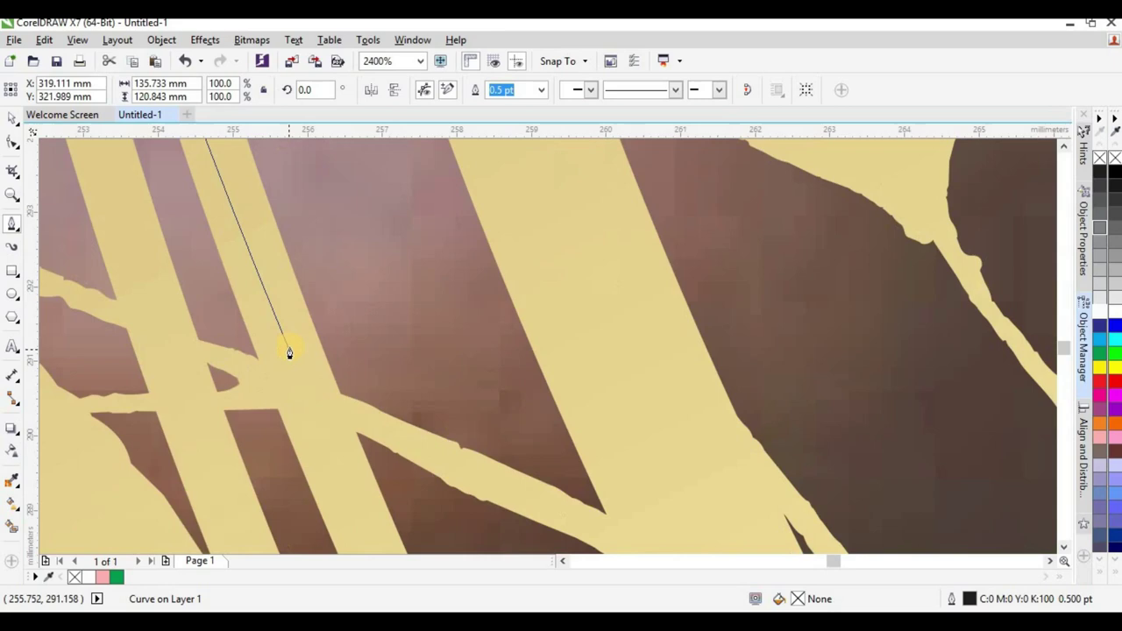
{"action": "left_click", "coordinate": [277, 318]}
Continue the Pen path down the thin gold strands on the ring's lower left, past the small flower
{"action": "scroll", "coordinate": [277, 317], "scroll_direction": "down", "scroll_amount": 2}
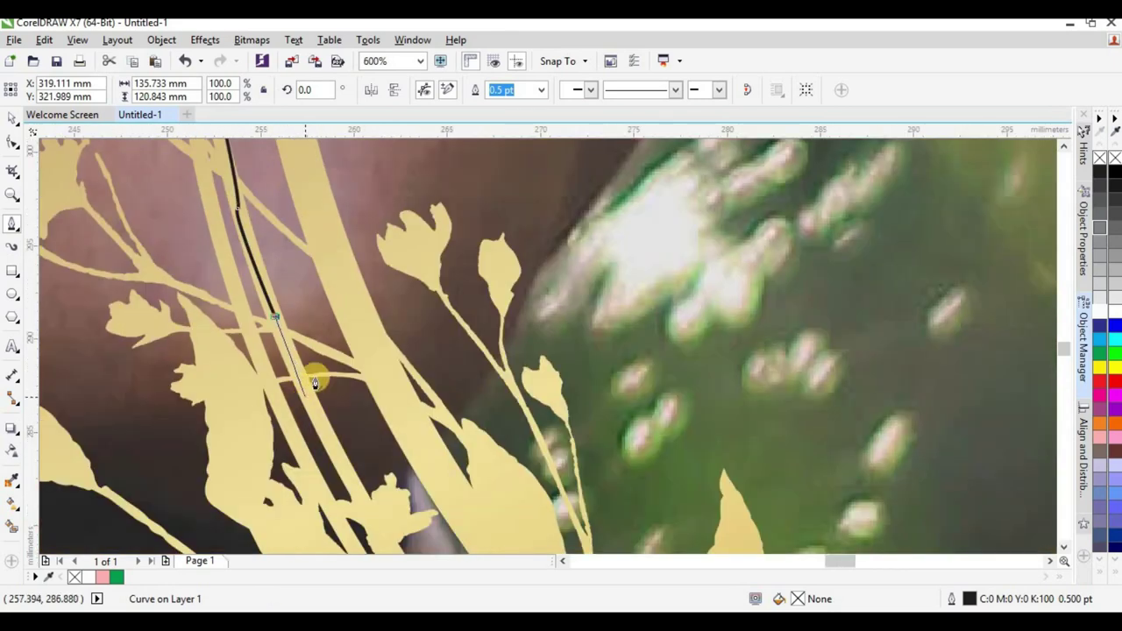
{"action": "scroll", "coordinate": [316, 383], "scroll_direction": "down", "scroll_amount": 3}
{"action": "scroll", "coordinate": [282, 329], "scroll_direction": "up", "scroll_amount": 3}
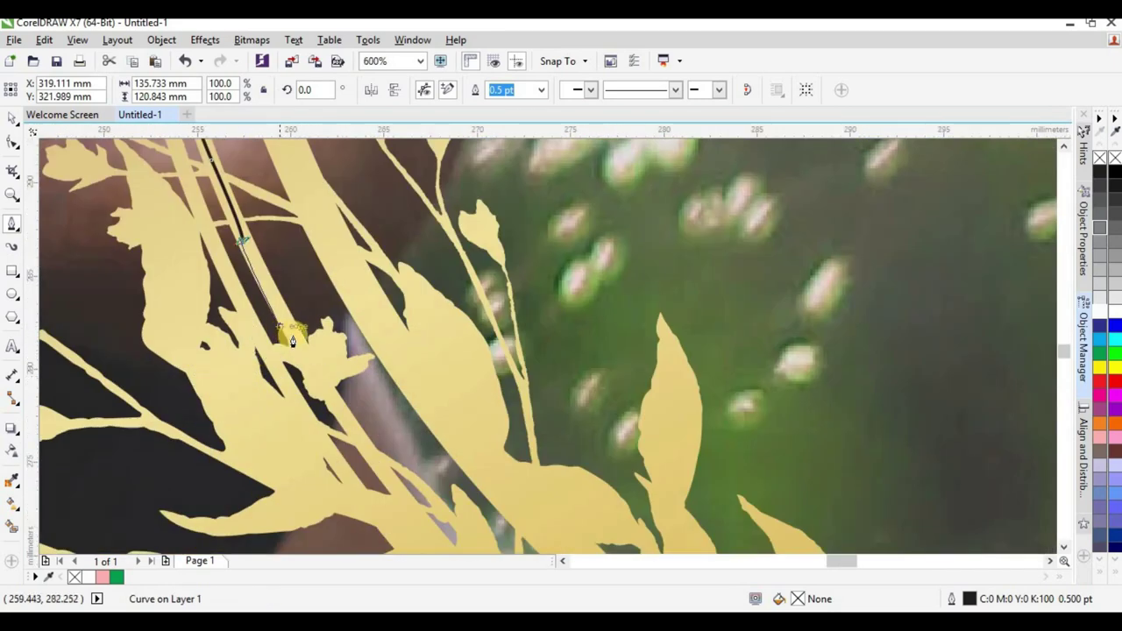
{"action": "scroll", "coordinate": [286, 335], "scroll_direction": "up", "scroll_amount": 2}
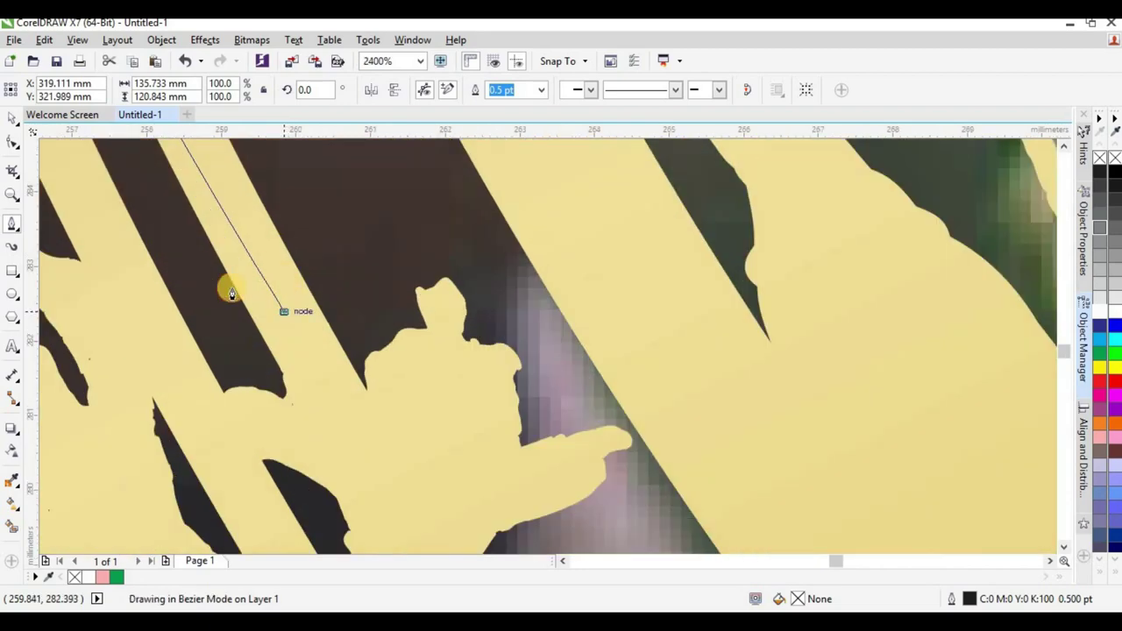
{"action": "left_click", "coordinate": [228, 288]}
{"action": "scroll", "coordinate": [263, 295], "scroll_direction": "down", "scroll_amount": 2}
{"action": "left_click", "coordinate": [321, 412]}
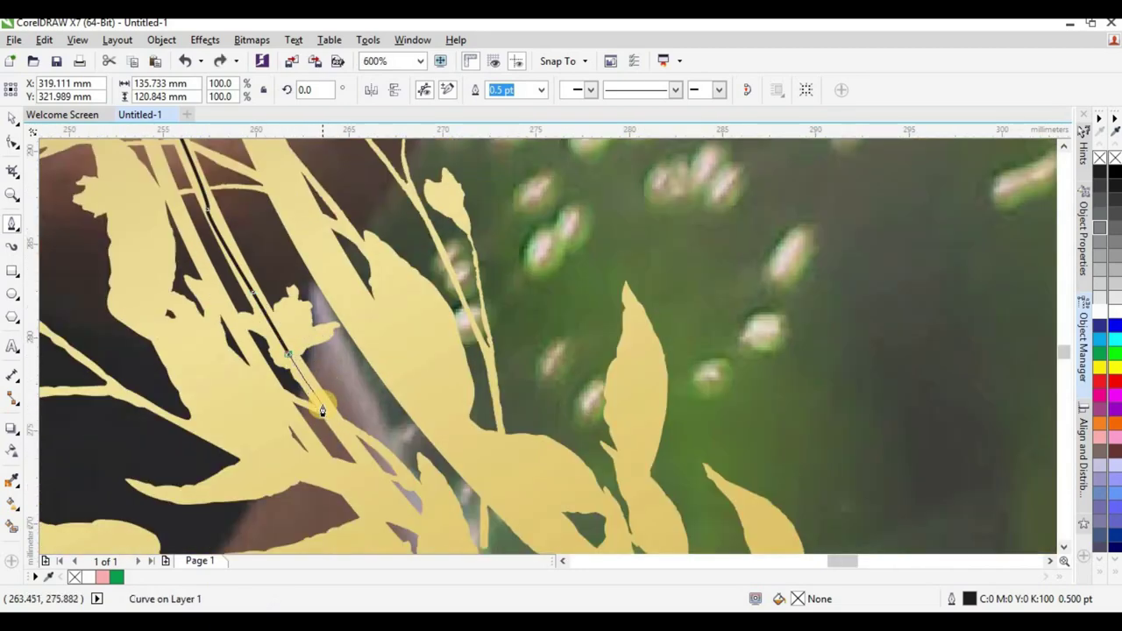
Carry the Pen path through the leaf cluster on the ring's lower left, down towards the photo's bottom edge
{"action": "scroll", "coordinate": [310, 302], "scroll_direction": "down", "scroll_amount": 2}
{"action": "scroll", "coordinate": [343, 383], "scroll_direction": "up", "scroll_amount": 3}
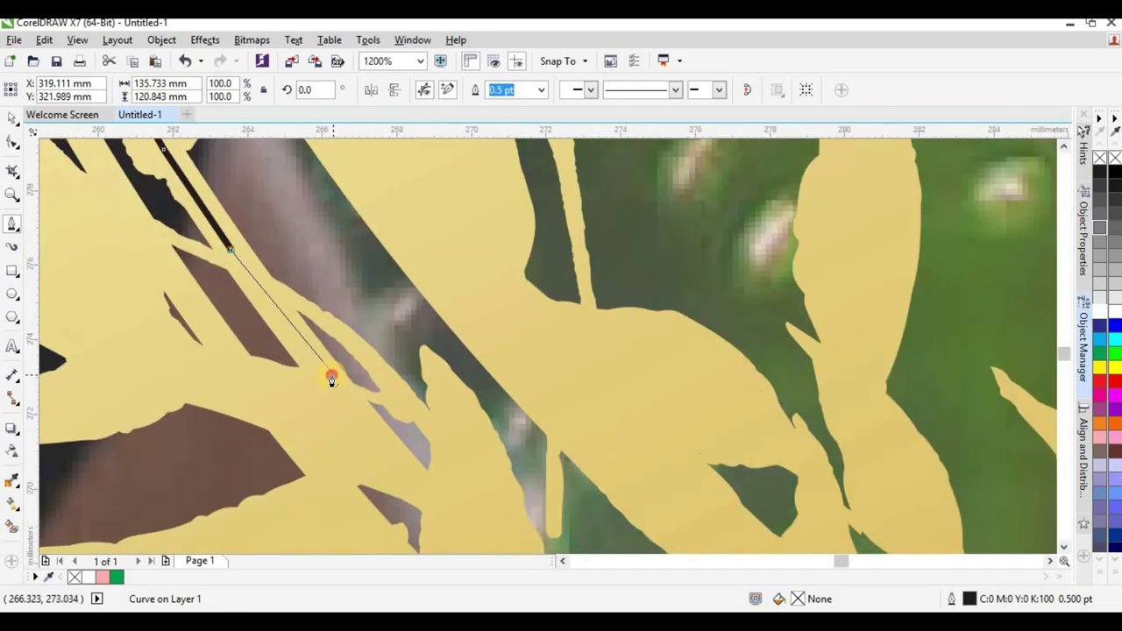
{"action": "scroll", "coordinate": [302, 386], "scroll_direction": "down", "scroll_amount": 2}
{"action": "scroll", "coordinate": [332, 443], "scroll_direction": "down", "scroll_amount": 1}
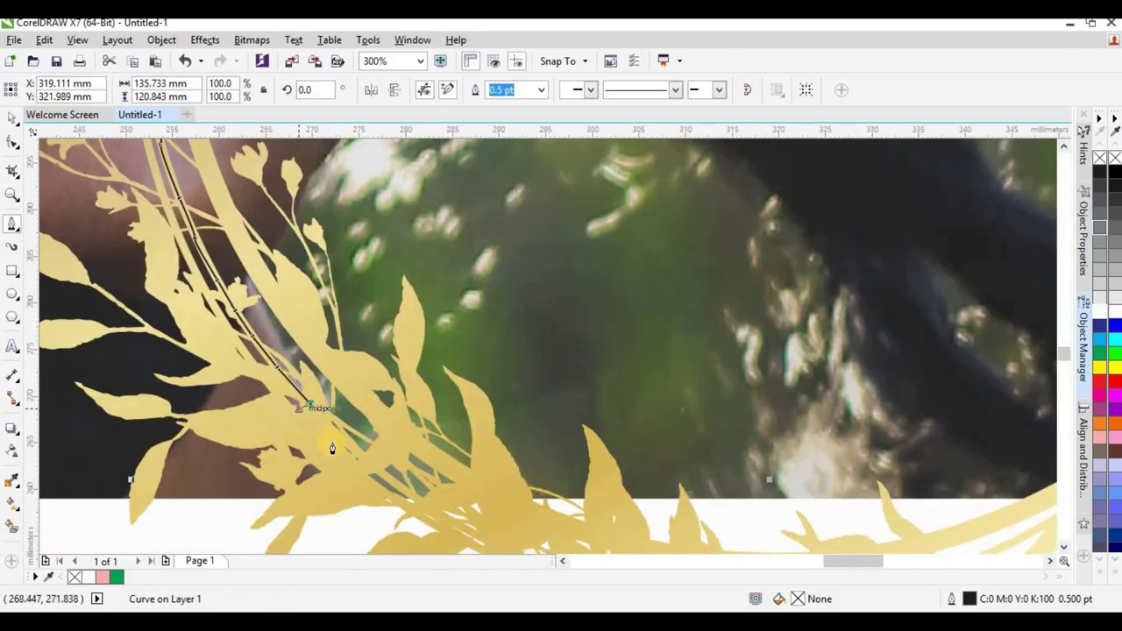
{"action": "scroll", "coordinate": [333, 447], "scroll_direction": "up", "scroll_amount": 2}
{"action": "left_click", "coordinate": [367, 429]}
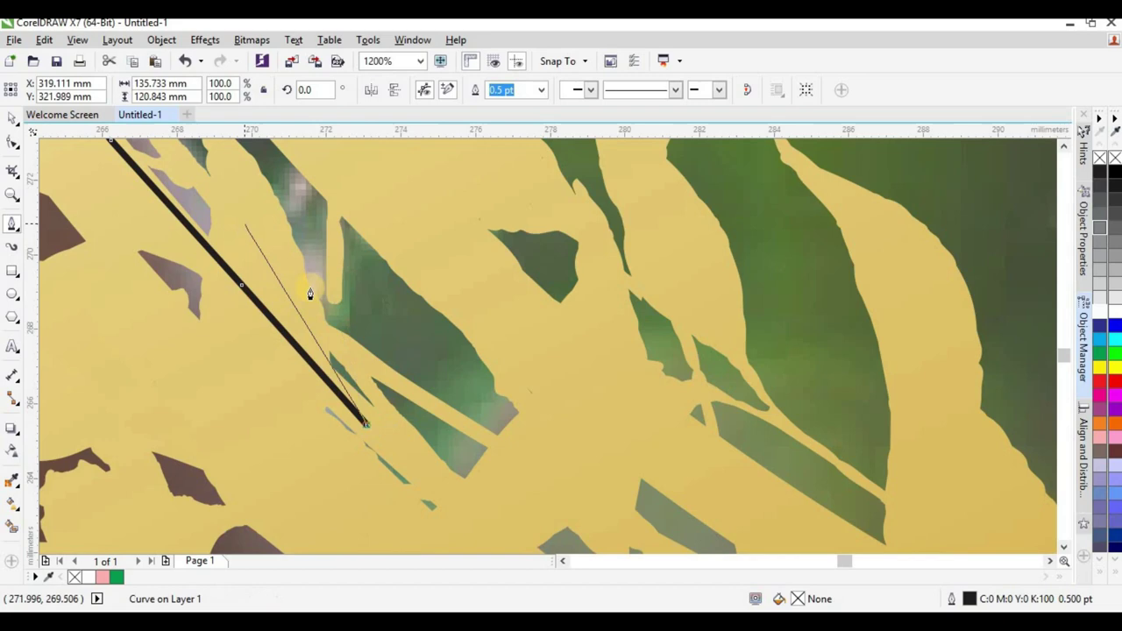
{"action": "scroll", "coordinate": [367, 378], "scroll_direction": "down", "scroll_amount": 1}
{"action": "left_click", "coordinate": [433, 436]}
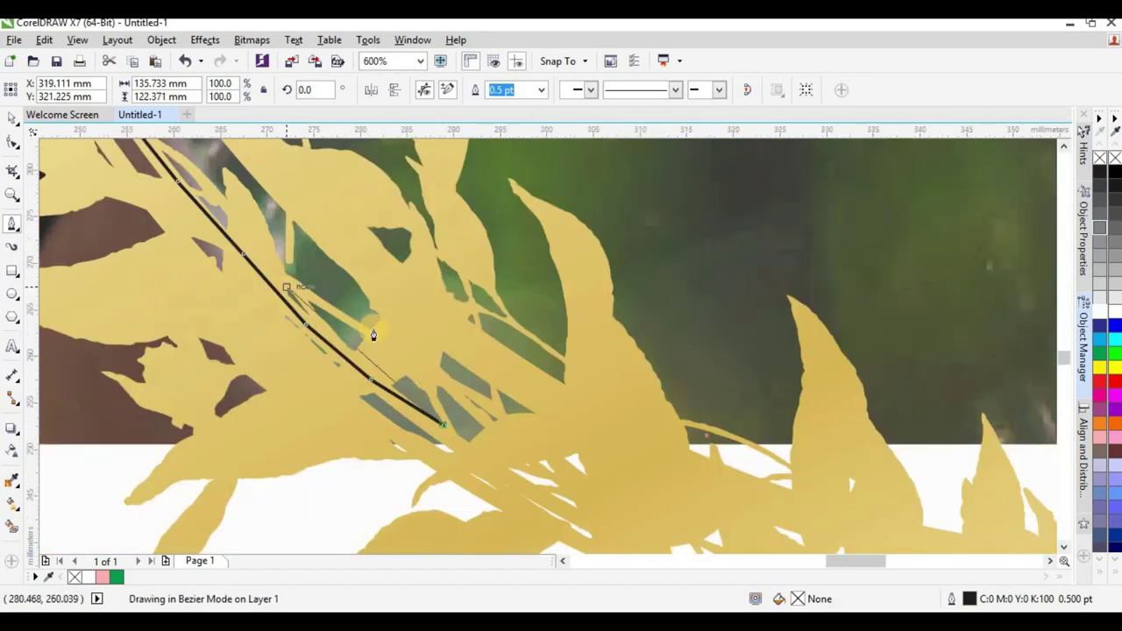
{"action": "scroll", "coordinate": [377, 342], "scroll_direction": "down", "scroll_amount": 2}
{"action": "scroll", "coordinate": [368, 341], "scroll_direction": "up", "scroll_amount": 2}
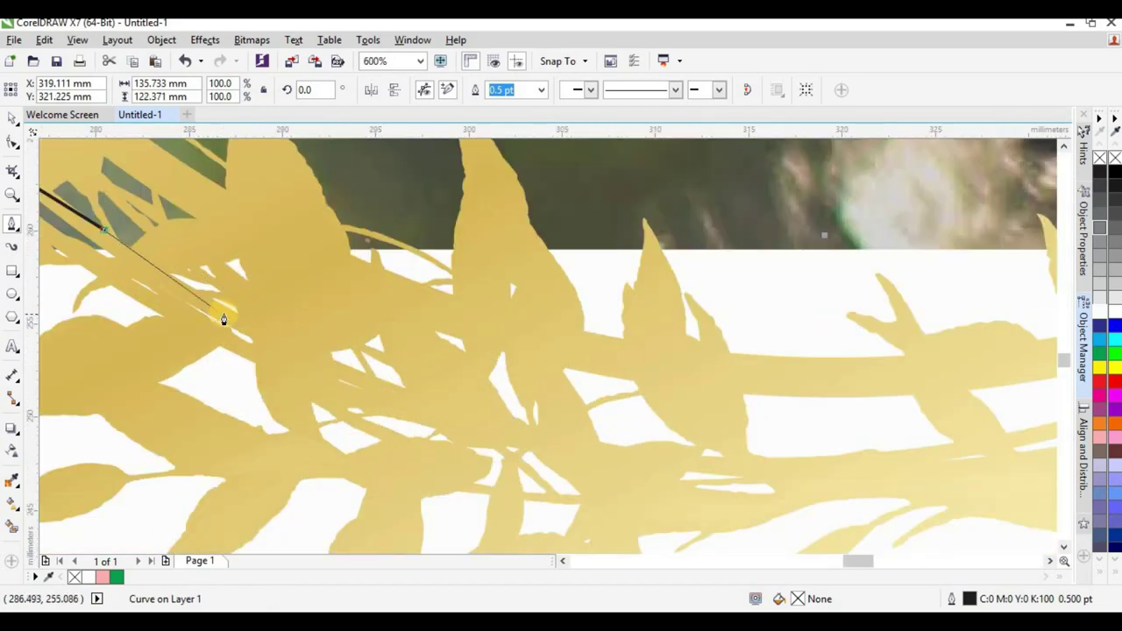
{"action": "left_click", "coordinate": [223, 317]}
{"action": "left_click", "coordinate": [344, 381]}
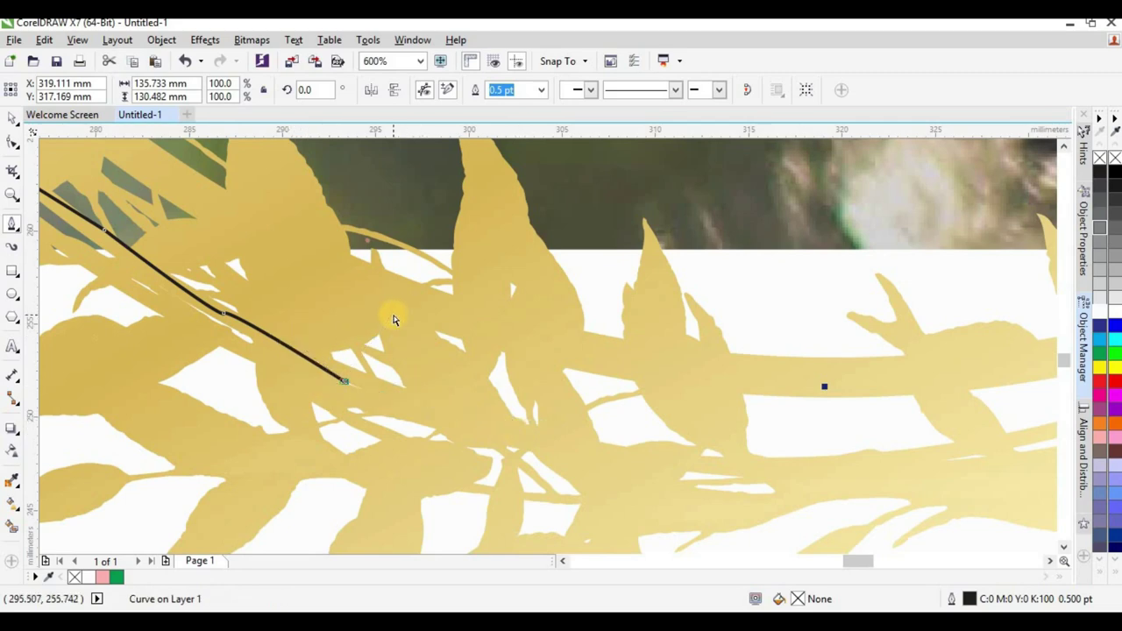
{"action": "key", "text": "ctrl+z"}
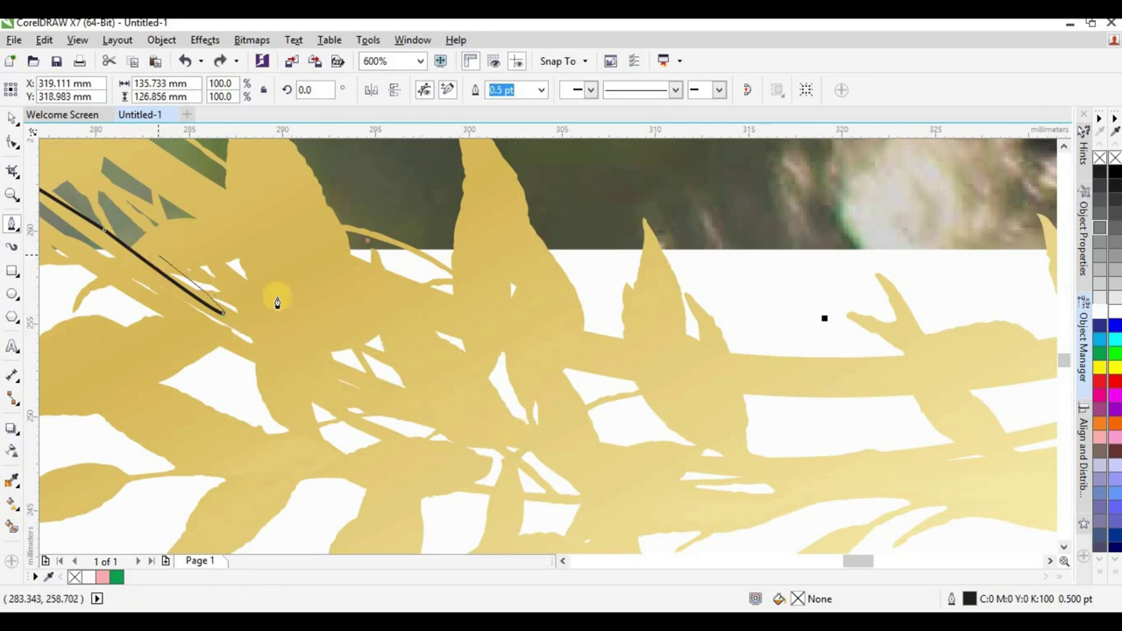
{"action": "key", "text": "ctrl+z"}
Trace the Pen path from the leaf cluster along the upper gold band to the middle of the ring's bottom
{"action": "left_click", "coordinate": [133, 260]}
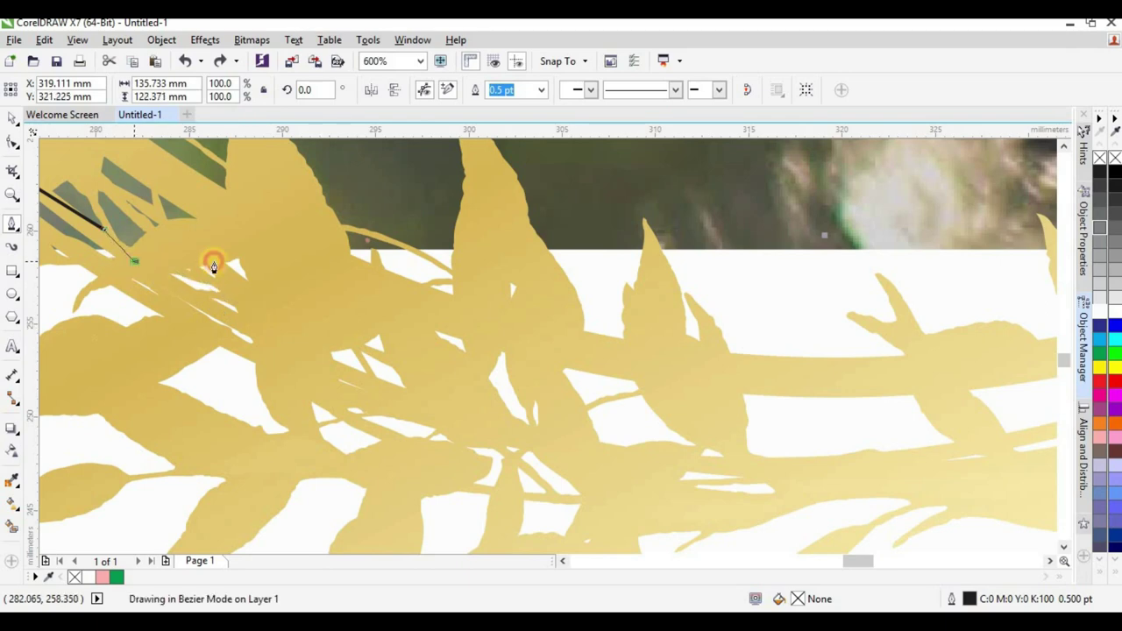
{"action": "left_click", "coordinate": [226, 229]}
{"action": "left_click", "coordinate": [347, 288]}
{"action": "left_click", "coordinate": [571, 347]}
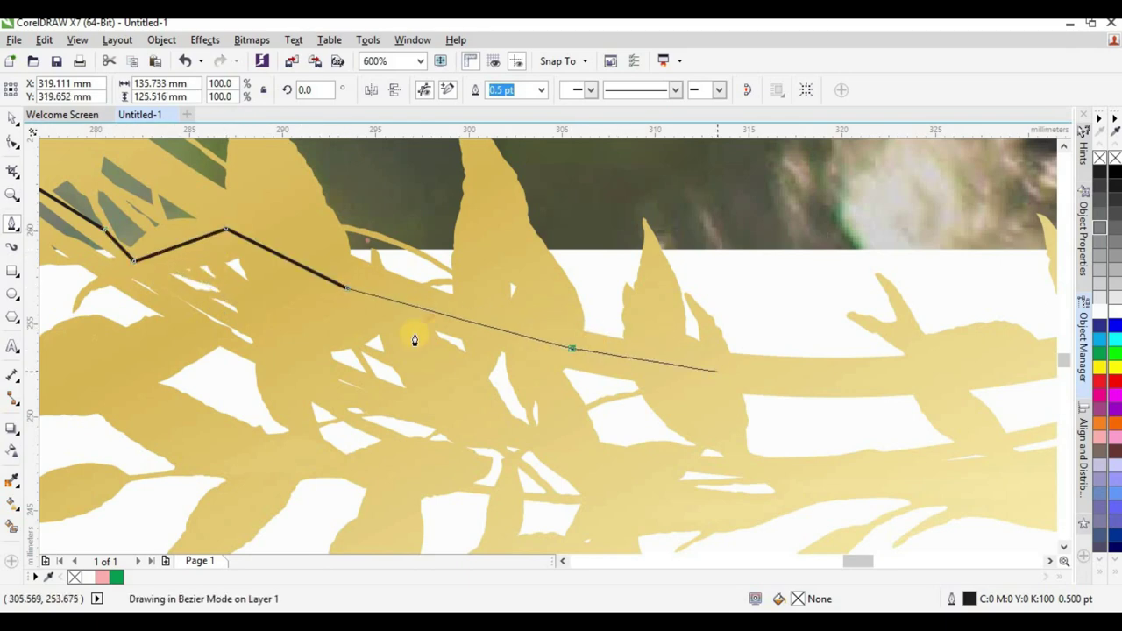
{"action": "scroll", "coordinate": [413, 339], "scroll_direction": "down", "scroll_amount": 2}
{"action": "scroll", "coordinate": [550, 347], "scroll_direction": "up", "scroll_amount": 2}
{"action": "left_click", "coordinate": [480, 344]}
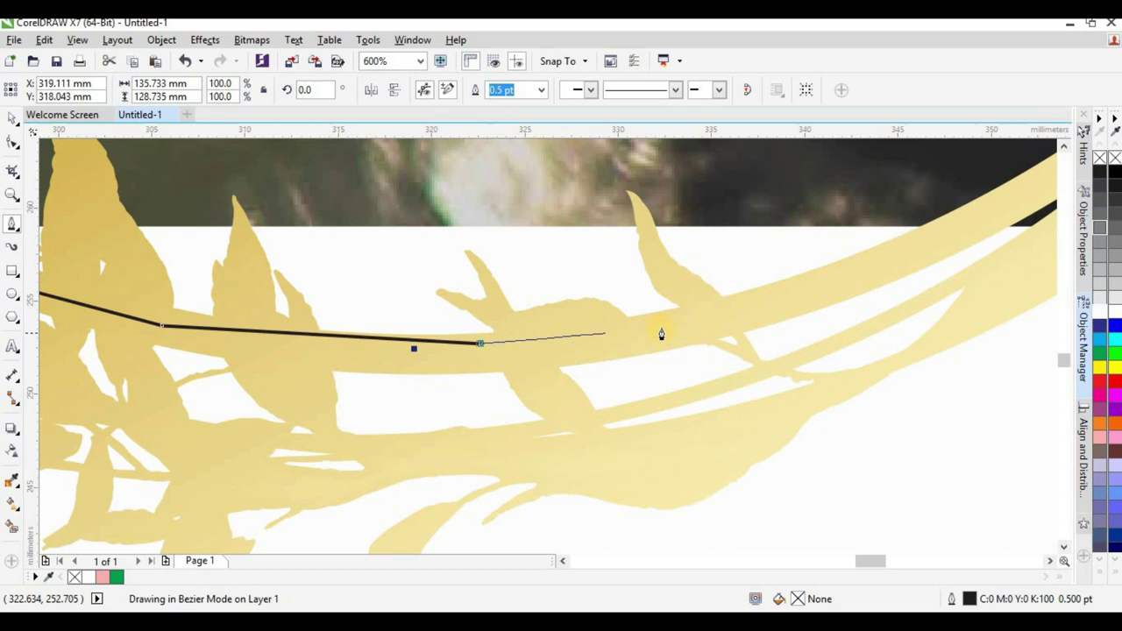
Extend the Pen path up the ring's lower right band and close it at its starting node
{"action": "left_click", "coordinate": [661, 327]}
{"action": "left_click", "coordinate": [773, 304]}
{"action": "scroll", "coordinate": [406, 378], "scroll_direction": "down", "scroll_amount": 1}
{"action": "left_click", "coordinate": [716, 293]}
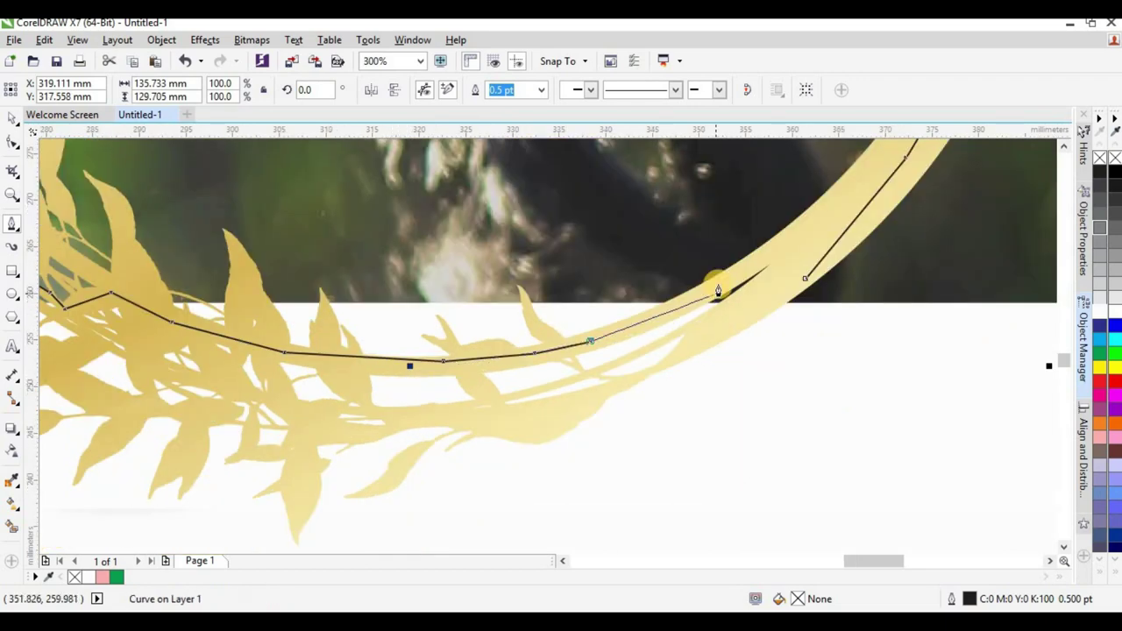
{"action": "left_click", "coordinate": [790, 251]}
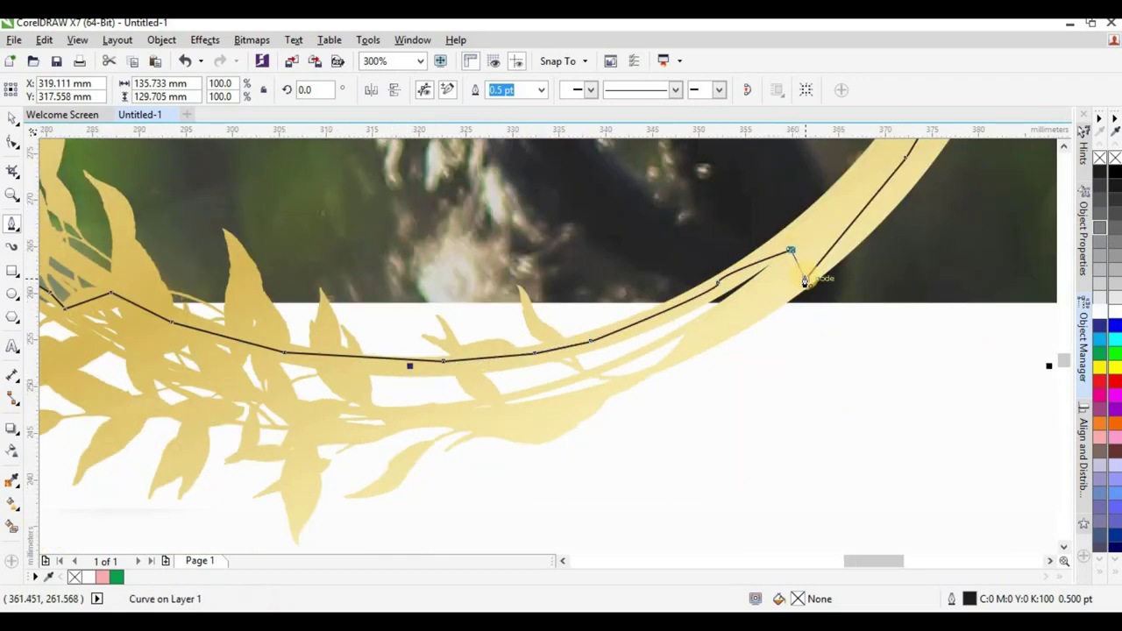
{"action": "left_click", "coordinate": [803, 279]}
Fill the traced ring shape with white, remove its outline and place it behind the gold wreath
{"action": "key", "text": "F3"}
{"action": "key", "text": "F3"}
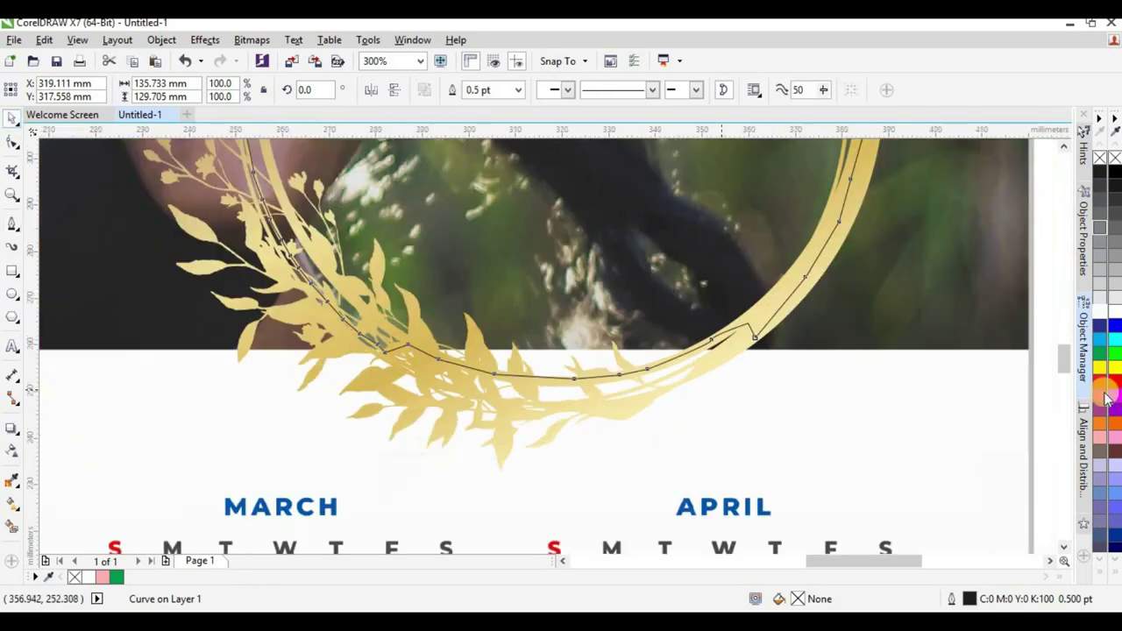
{"action": "left_click", "coordinate": [1101, 312]}
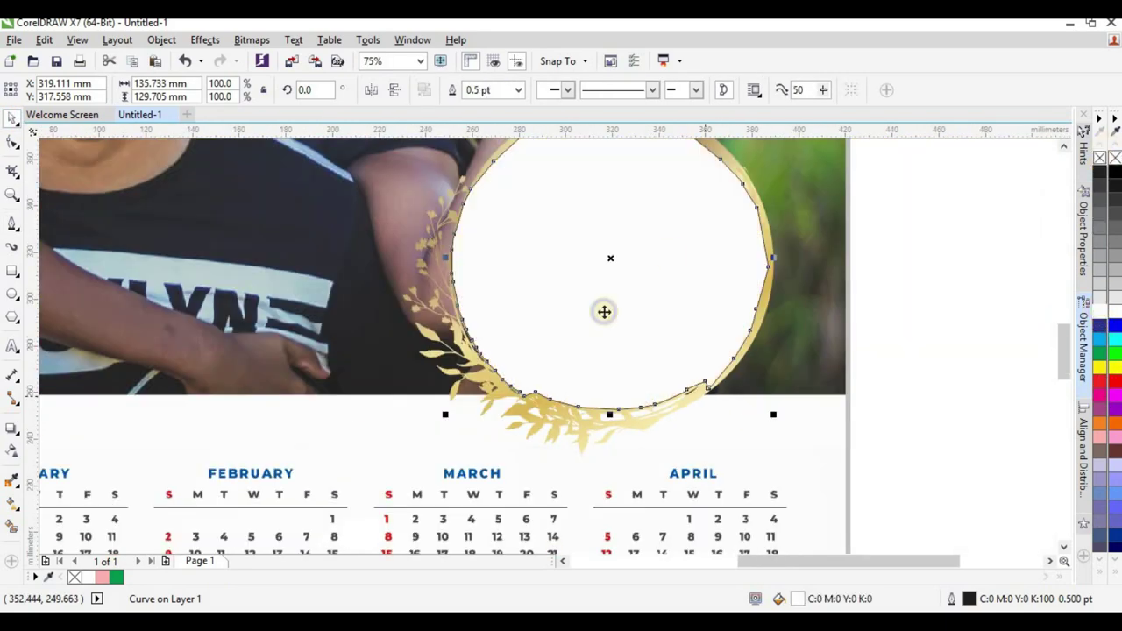
{"action": "scroll", "coordinate": [604, 311], "scroll_direction": "down", "scroll_amount": 1}
{"action": "scroll", "coordinate": [594, 369], "scroll_direction": "up", "scroll_amount": 2}
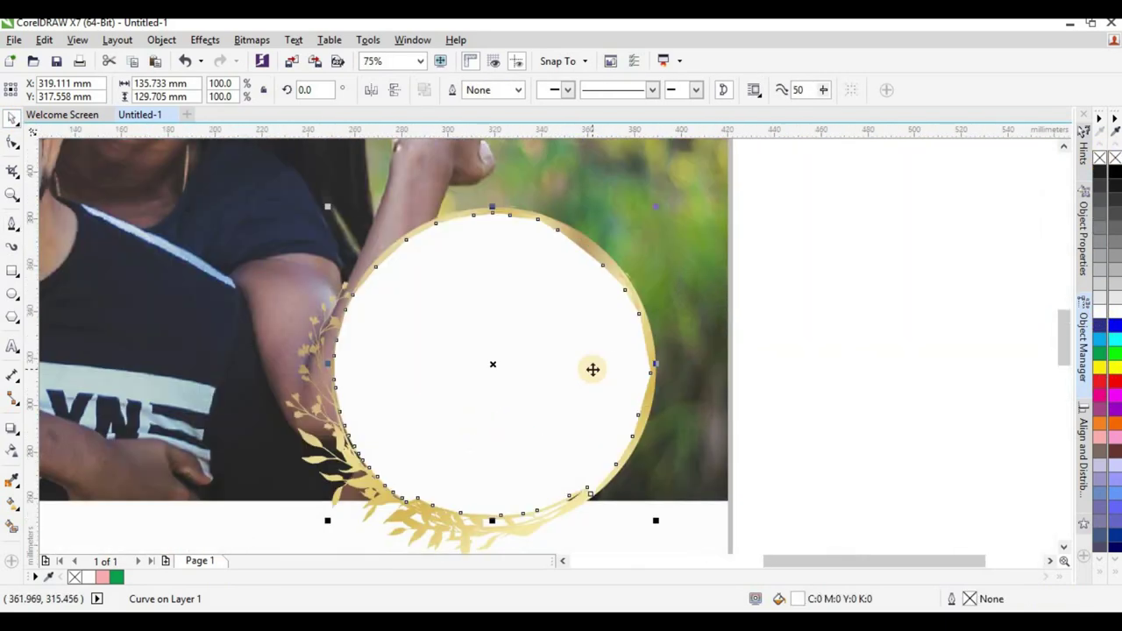
{"action": "key", "text": "ctrl+Page_Down"}
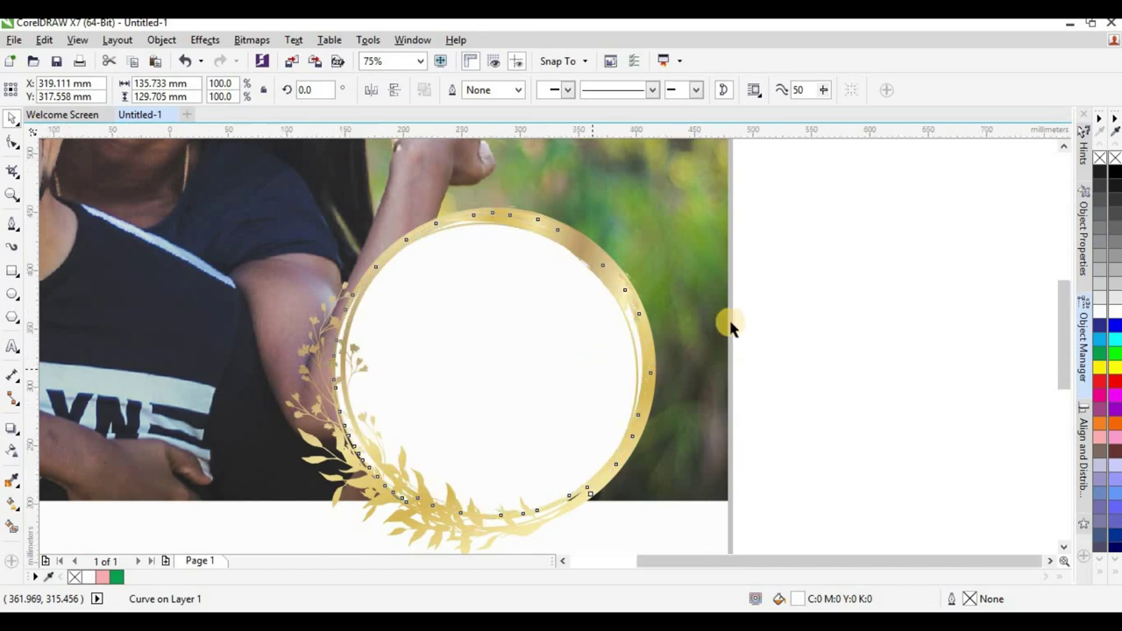
Add 24 pt Arial artistic text beside the page with the couple's names around "Weds", broken into three lines
{"action": "scroll", "coordinate": [503, 366], "scroll_direction": "down", "scroll_amount": 5}
{"action": "scroll", "coordinate": [517, 337], "scroll_direction": "up", "scroll_amount": 5}
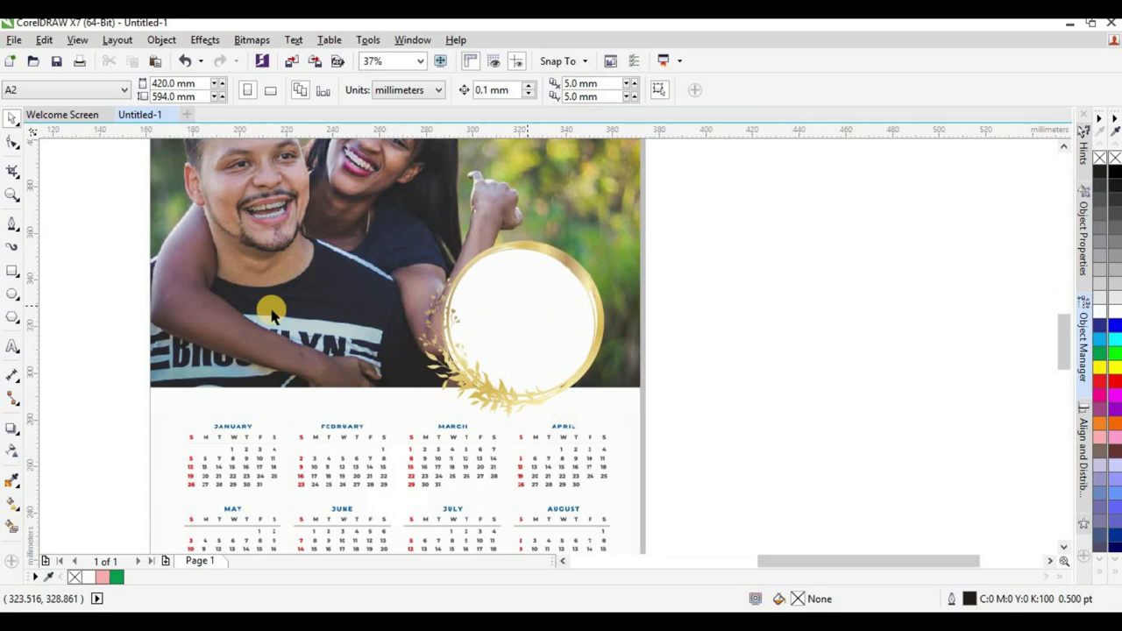
{"action": "left_click", "coordinate": [12, 347]}
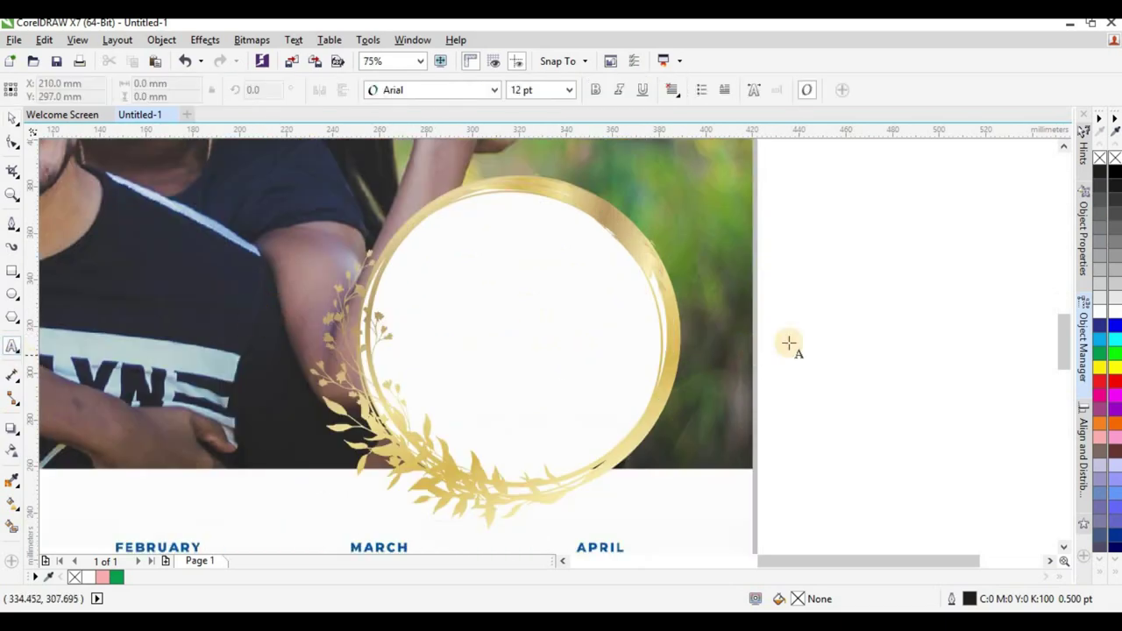
{"action": "left_click", "coordinate": [835, 326]}
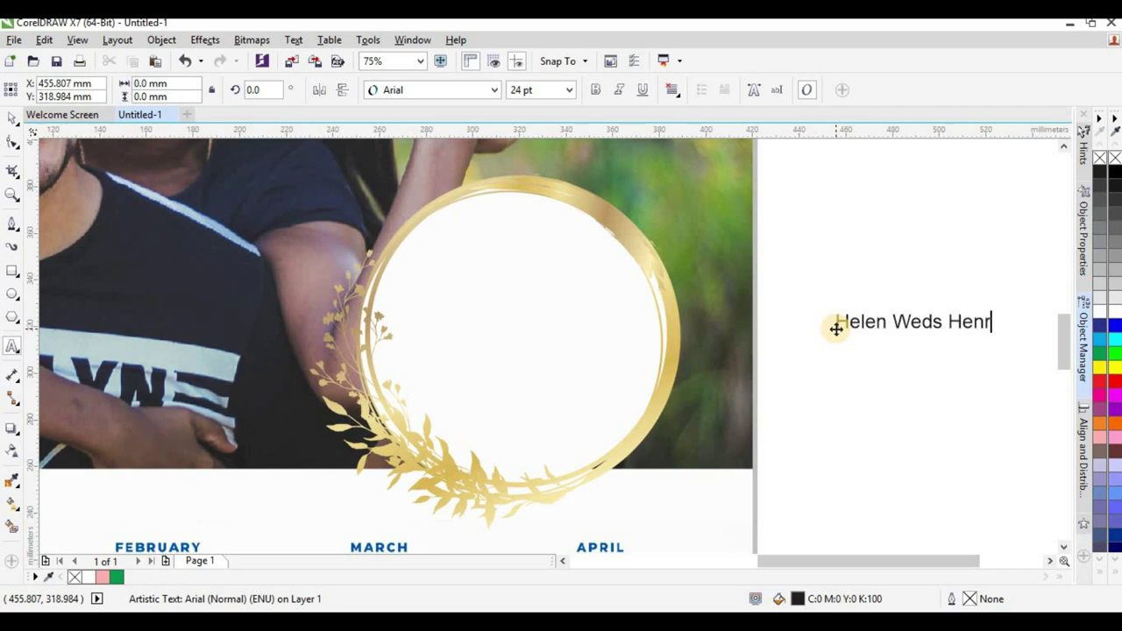
{"action": "left_click", "coordinate": [891, 317]}
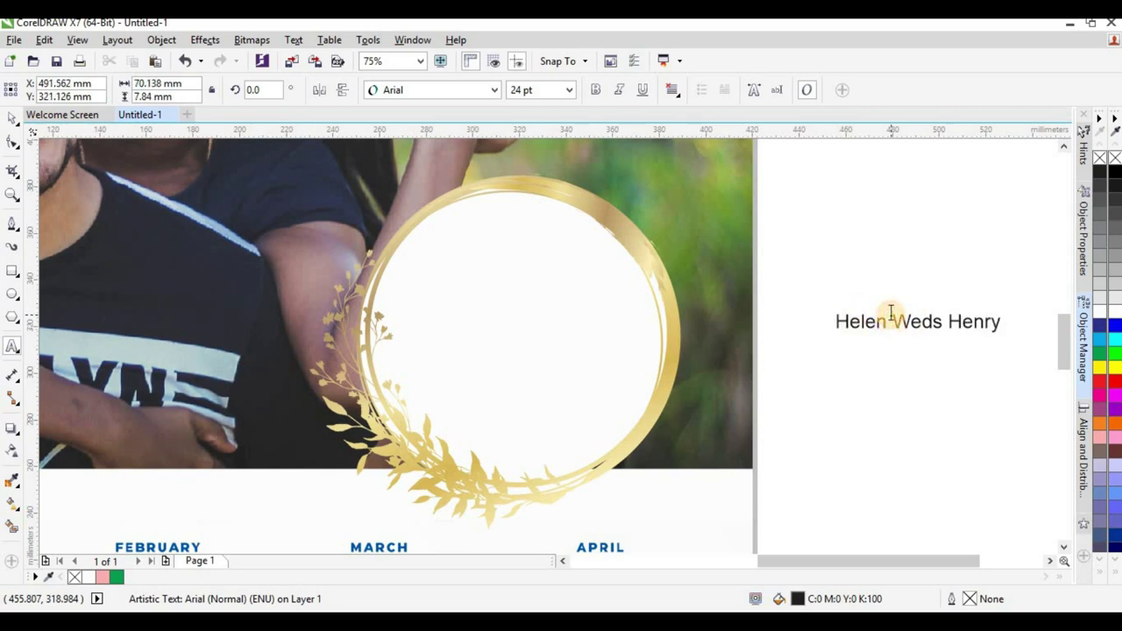
{"action": "key", "text": "Return"}
{"action": "left_click", "coordinate": [898, 344]}
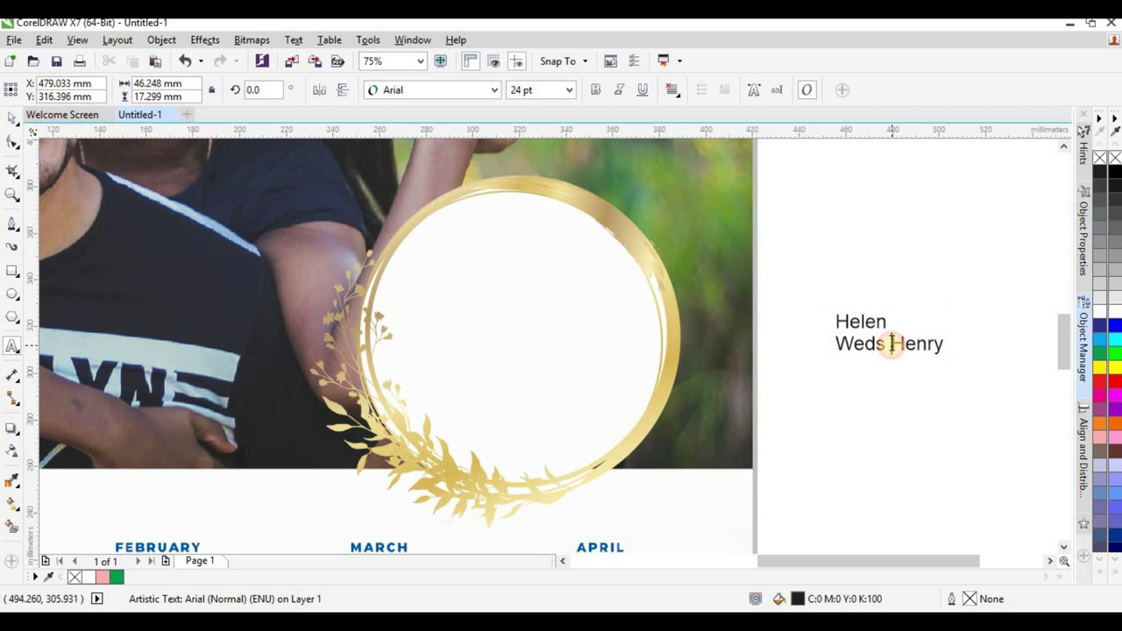
{"action": "key", "text": "Return"}
Set the font of the three-line names text to Pharmount Personal Use Only
{"action": "left_click", "coordinate": [12, 119]}
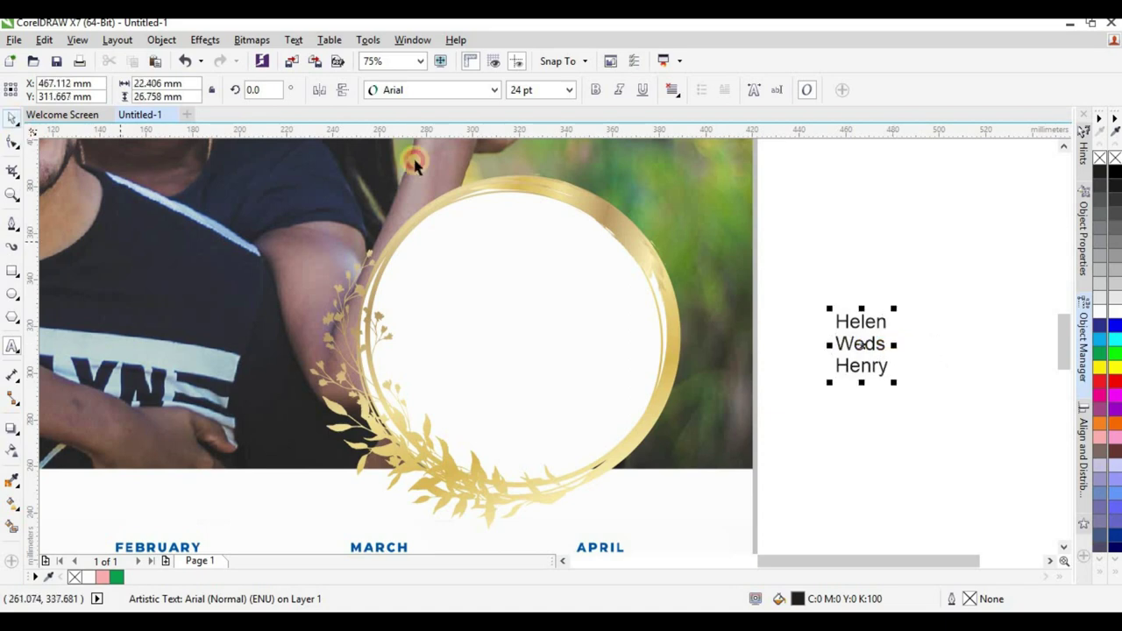
{"action": "left_click", "coordinate": [457, 91]}
{"action": "left_click", "coordinate": [452, 132]}
Change only the word "Weds" in the names text to the Gisha font
{"action": "scroll", "coordinate": [863, 350], "scroll_direction": "up", "scroll_amount": 2}
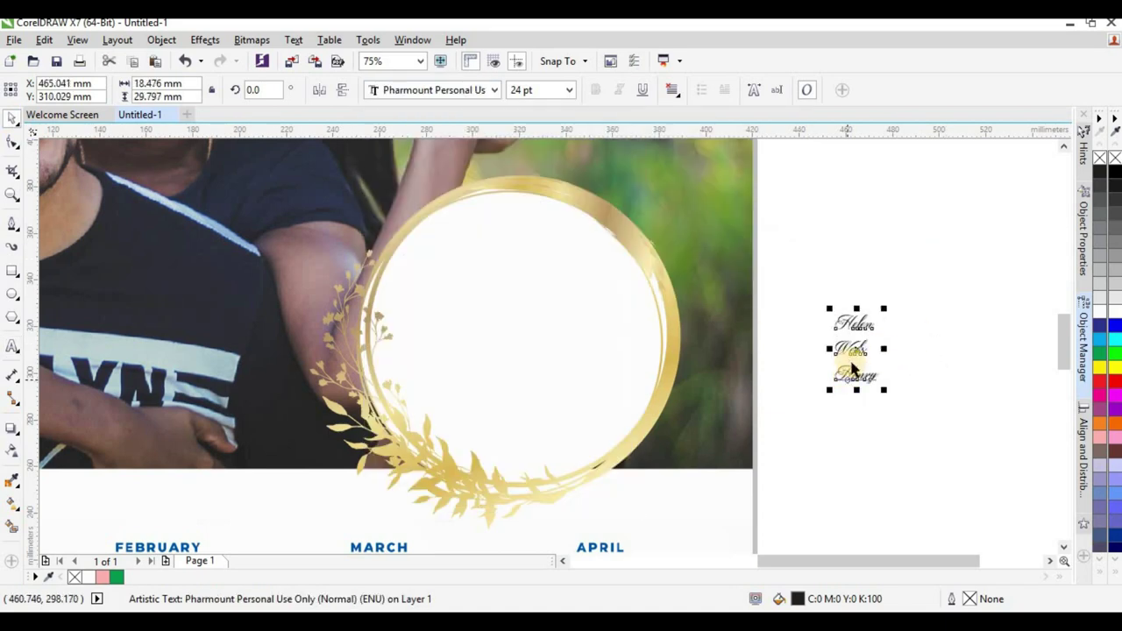
{"action": "double_click", "coordinate": [872, 341]}
{"action": "left_click_drag", "start_coordinate": [889, 337], "coordinate": [803, 305]}
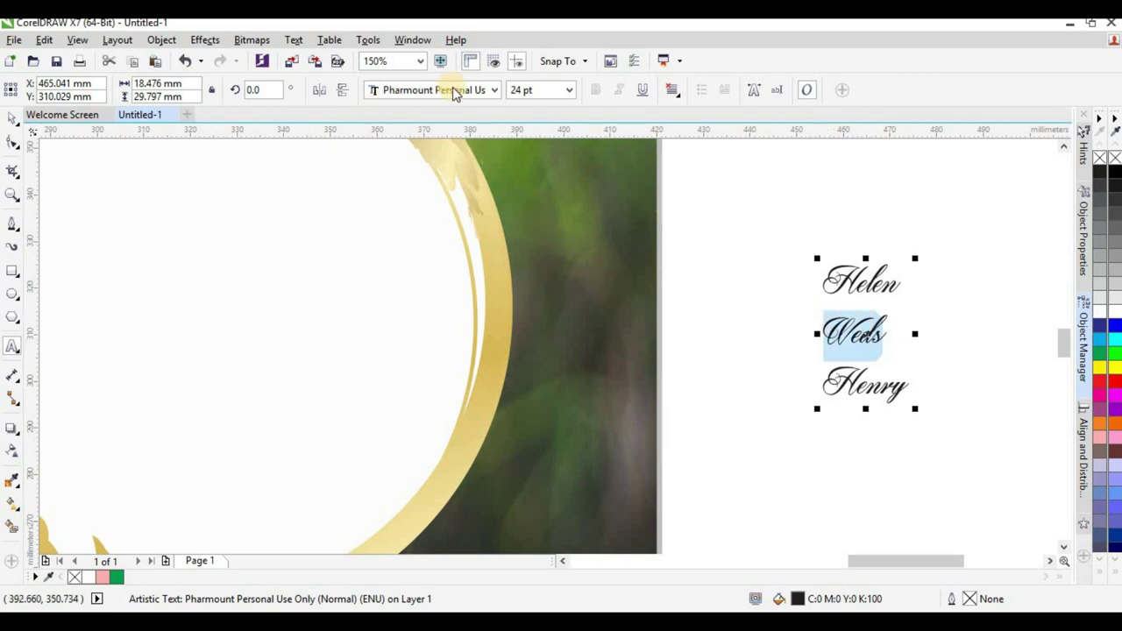
{"action": "left_click", "coordinate": [491, 92]}
{"action": "left_click", "coordinate": [438, 153]}
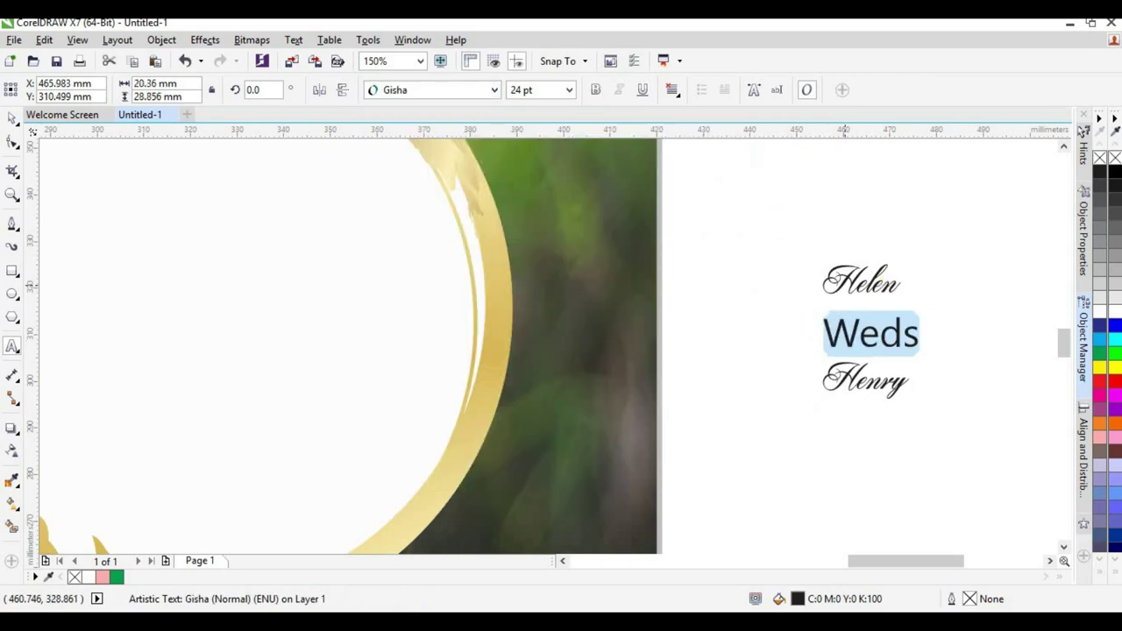
Set the word "Weds" to 14 pt and centre-align the three lines of the names text
{"action": "left_click", "coordinate": [569, 90]}
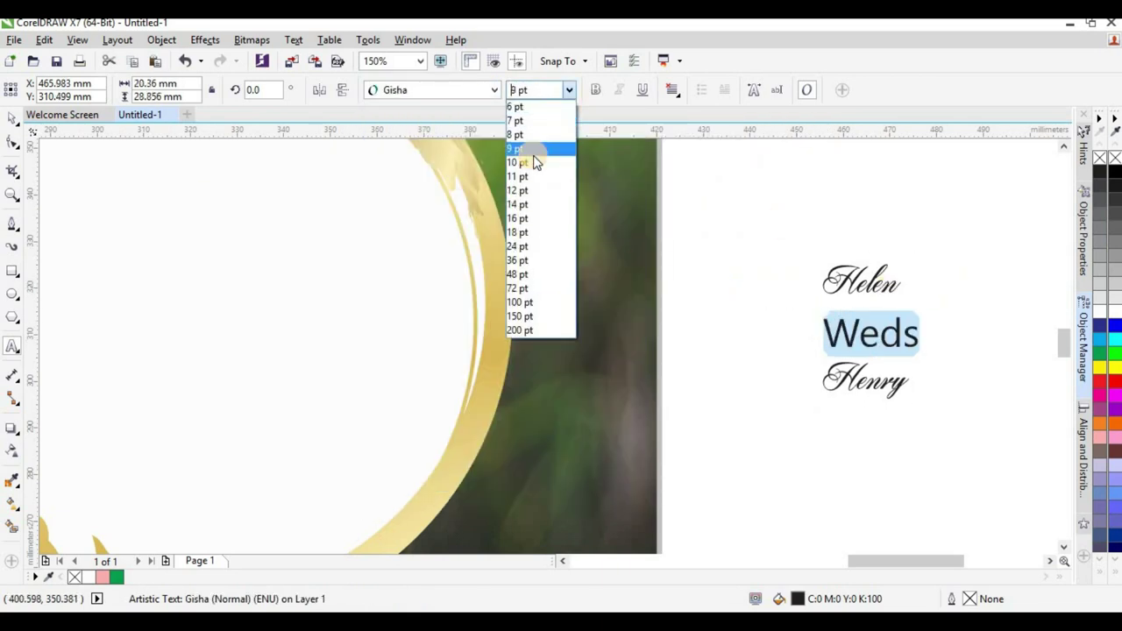
{"action": "left_click", "coordinate": [554, 150]}
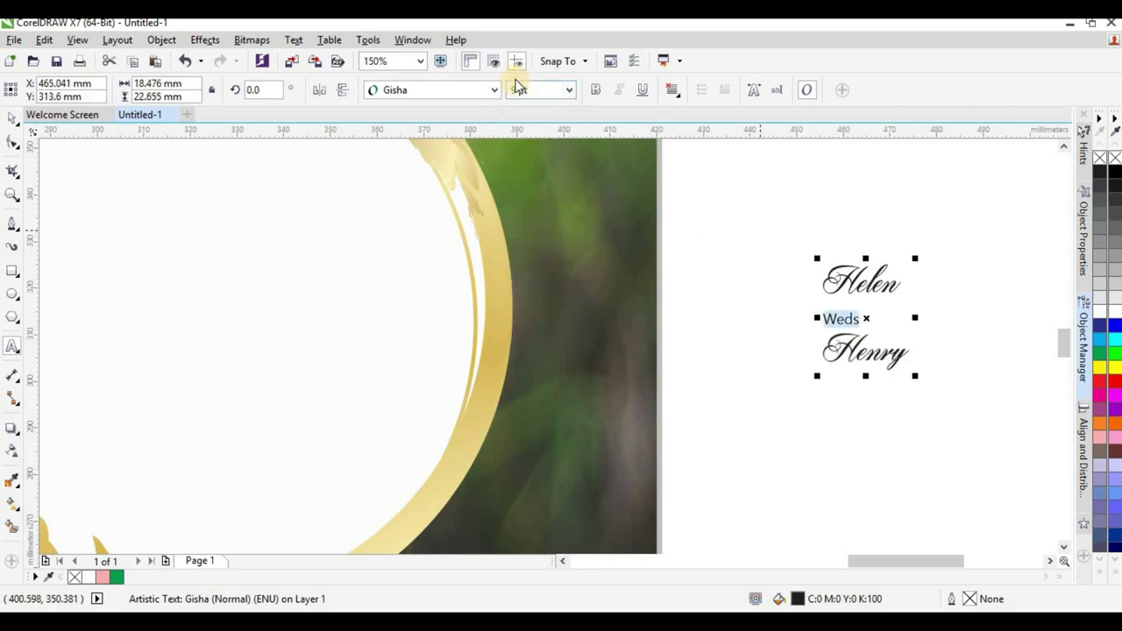
{"action": "left_click", "coordinate": [567, 91]}
{"action": "left_click", "coordinate": [536, 175]}
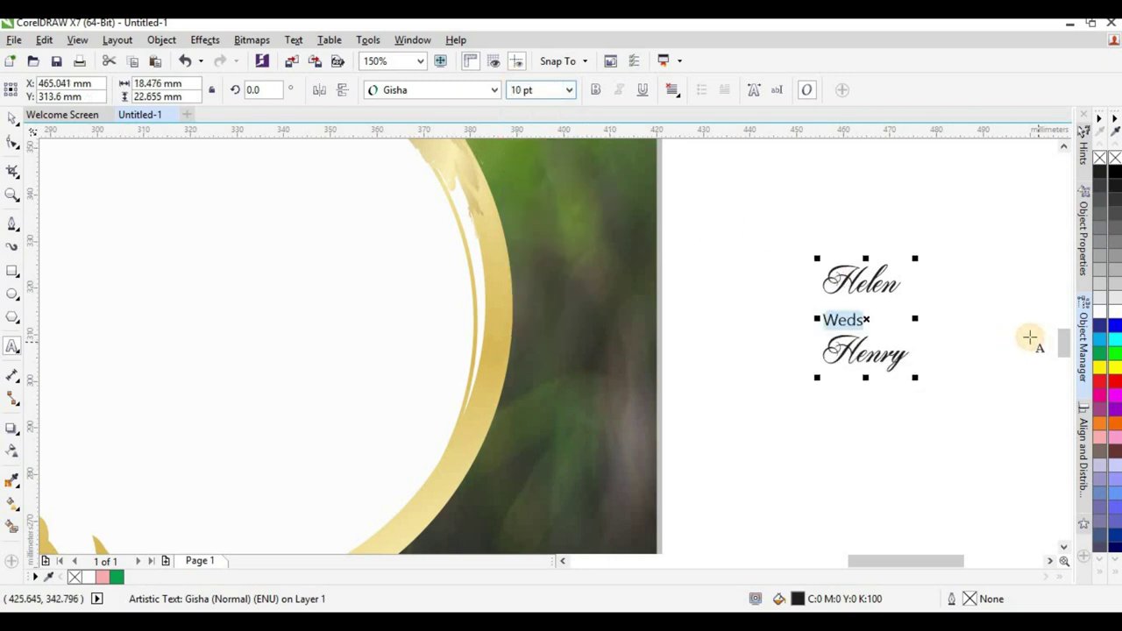
{"action": "left_click", "coordinate": [569, 89]}
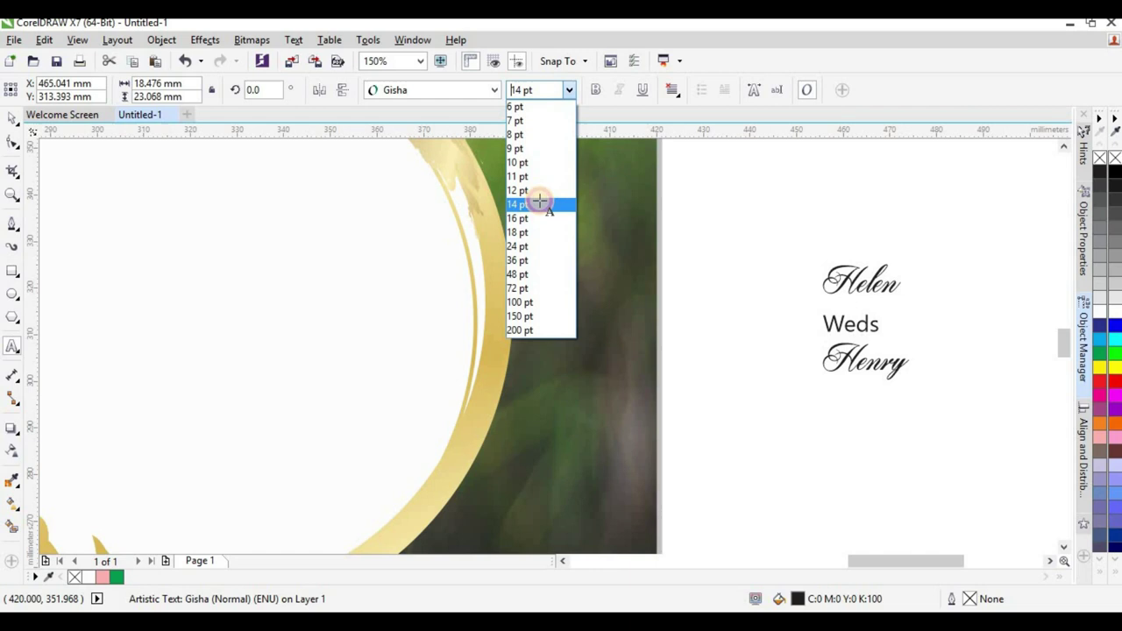
{"action": "left_click", "coordinate": [544, 205]}
{"action": "left_click", "coordinate": [672, 90]}
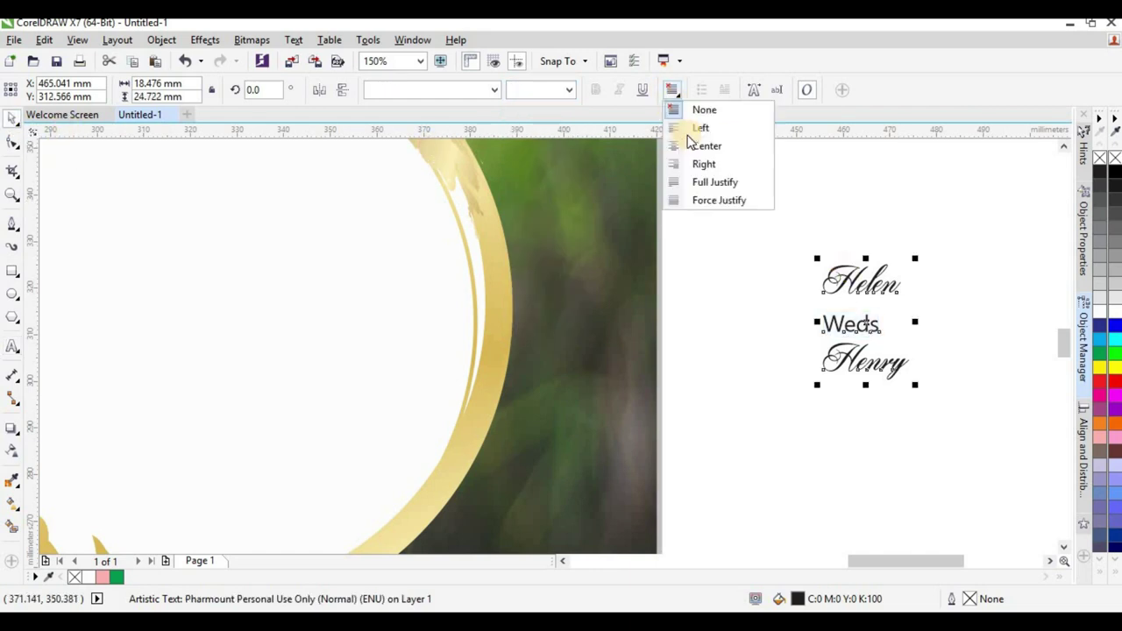
{"action": "left_click", "coordinate": [763, 203]}
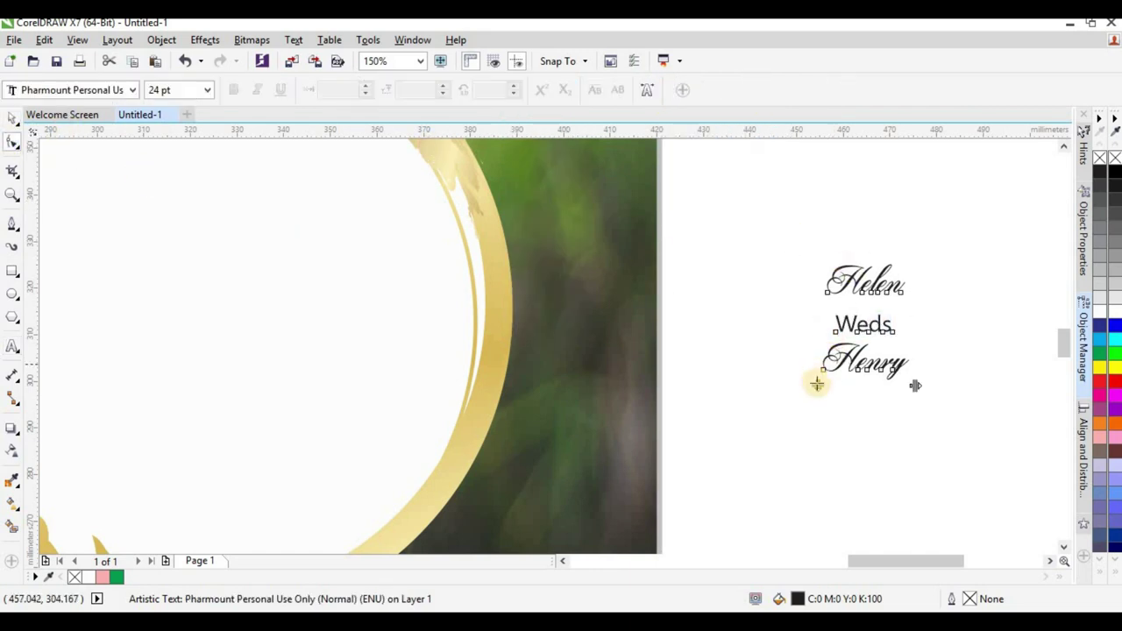
Tighten the line spacing of the names text and break it apart into separate lines
{"action": "left_click_drag", "start_coordinate": [814, 380], "coordinate": [829, 345]}
{"action": "left_click", "coordinate": [12, 125]}
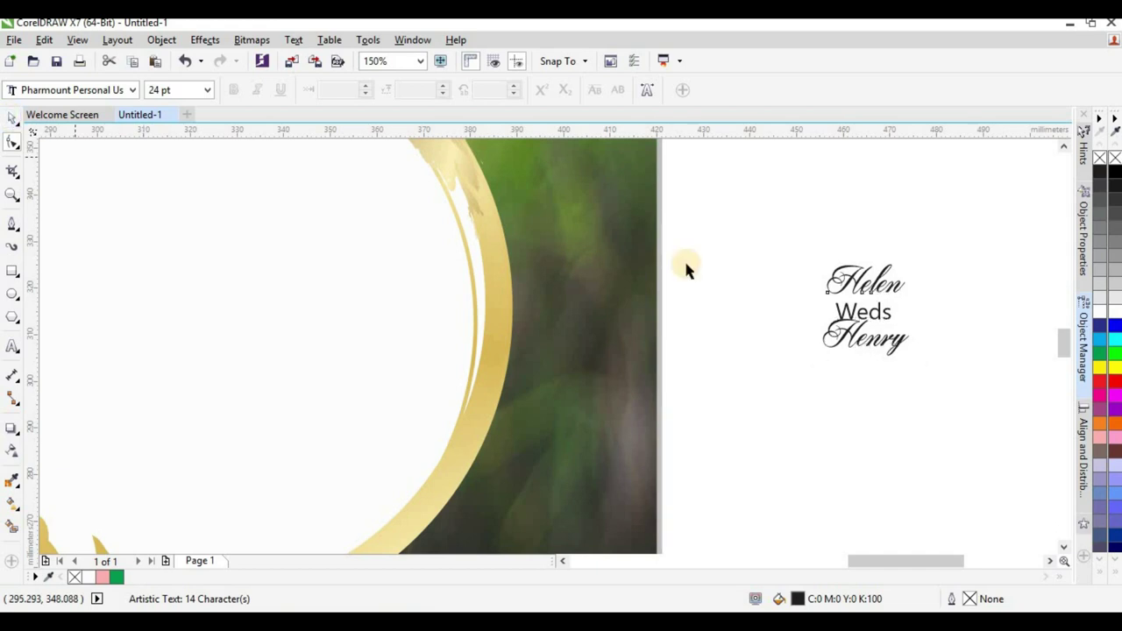
{"action": "left_click", "coordinate": [839, 308]}
{"action": "scroll", "coordinate": [907, 316], "scroll_direction": "up", "scroll_amount": 1}
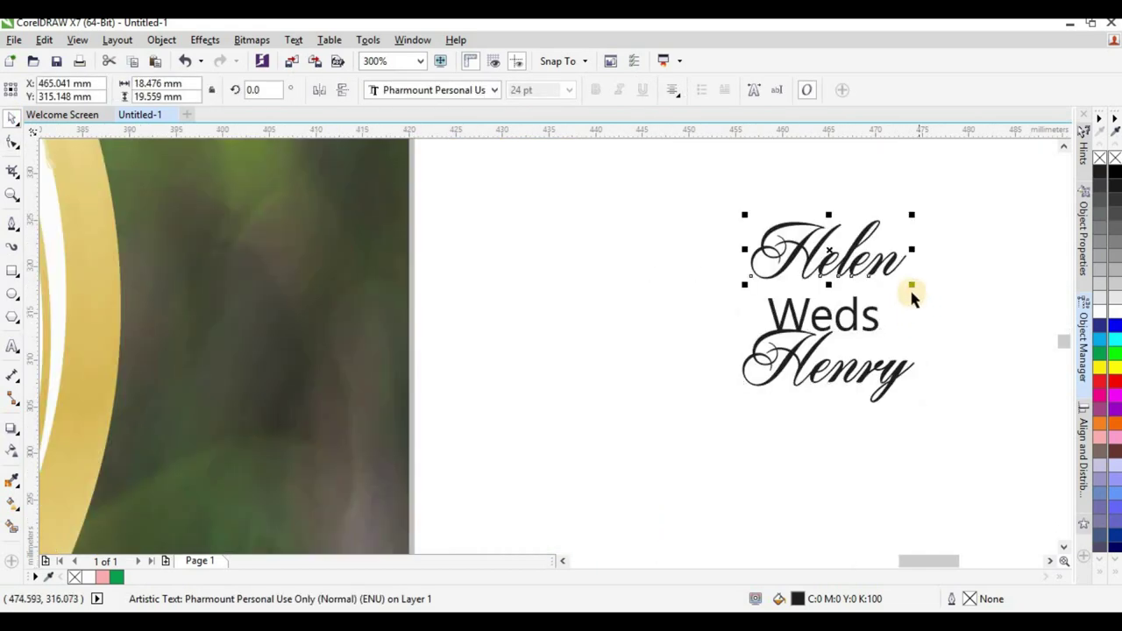
Enlarge the upper and lower name lines to 36 pt each
{"action": "mouse_move", "coordinate": [913, 285]}
{"action": "left_mouse_down"}
{"action": "mouse_move", "coordinate": [934, 303]}
{"action": "mouse_move", "coordinate": [930, 291]}
{"action": "left_mouse_up"}
{"action": "left_click", "coordinate": [863, 372]}
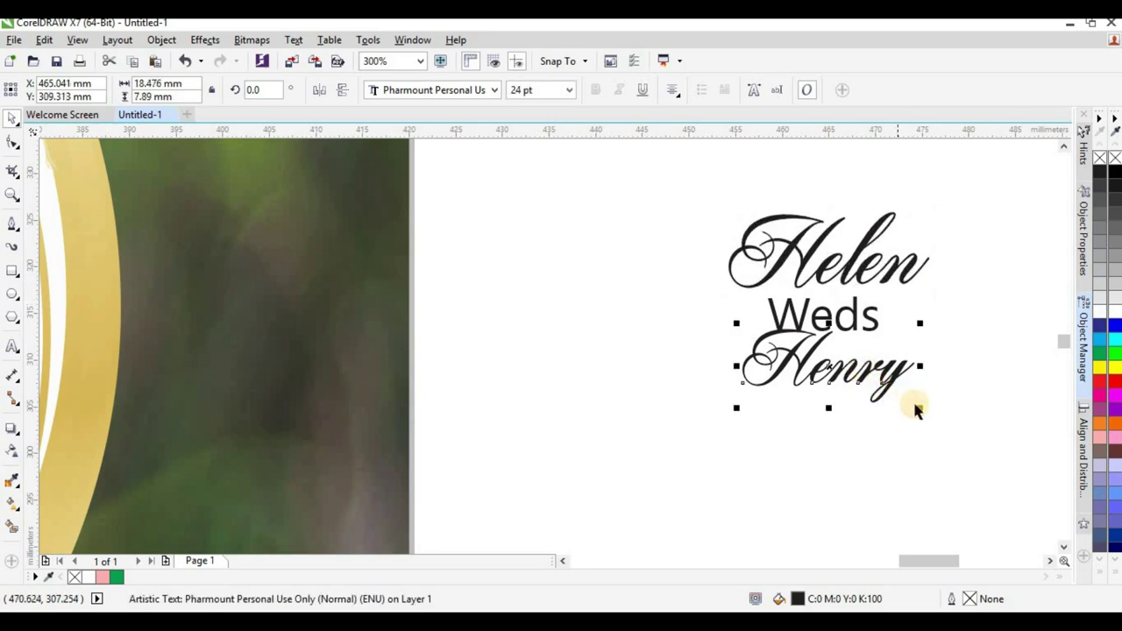
{"action": "left_click", "coordinate": [797, 245]}
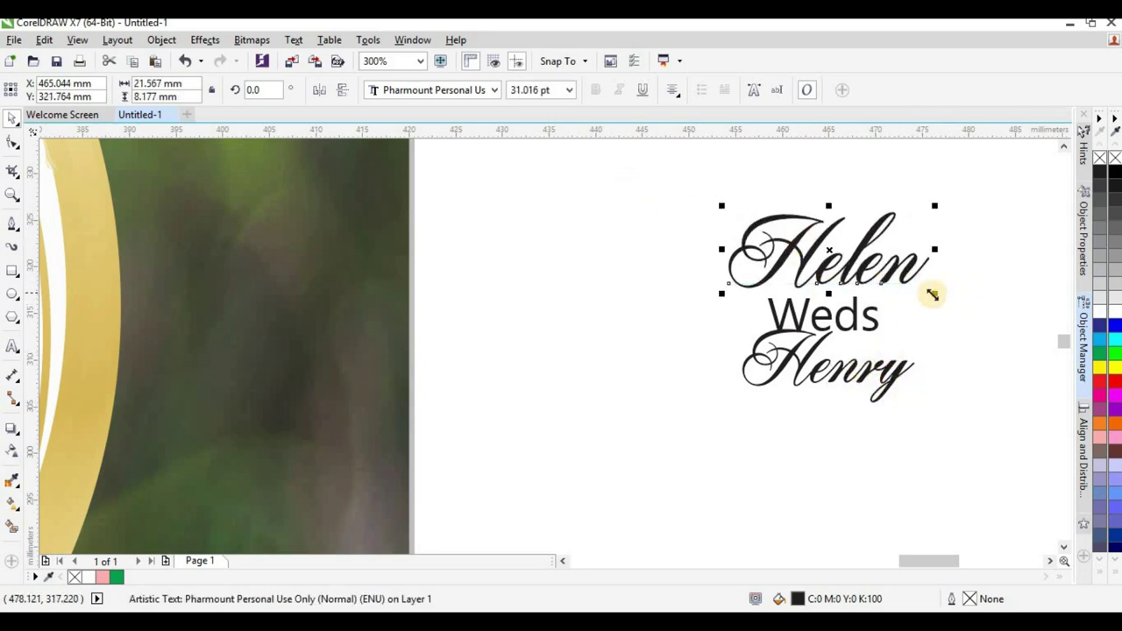
{"action": "left_click", "coordinate": [570, 180]}
{"action": "left_click", "coordinate": [746, 234]}
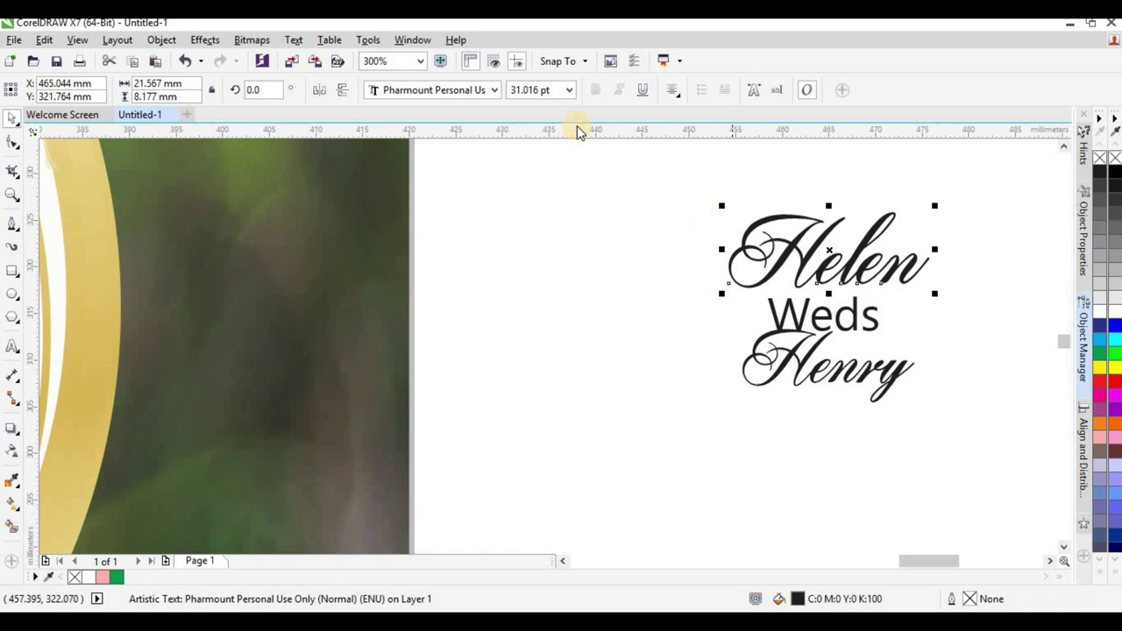
{"action": "left_click", "coordinate": [571, 90]}
{"action": "left_click", "coordinate": [535, 262]}
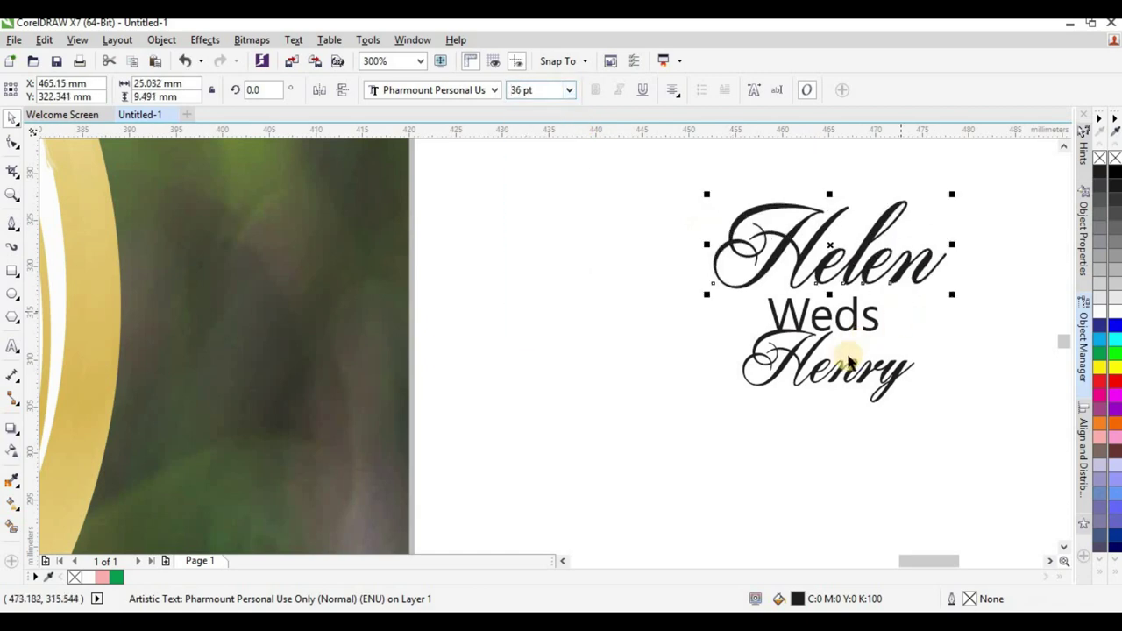
{"action": "left_click", "coordinate": [568, 89]}
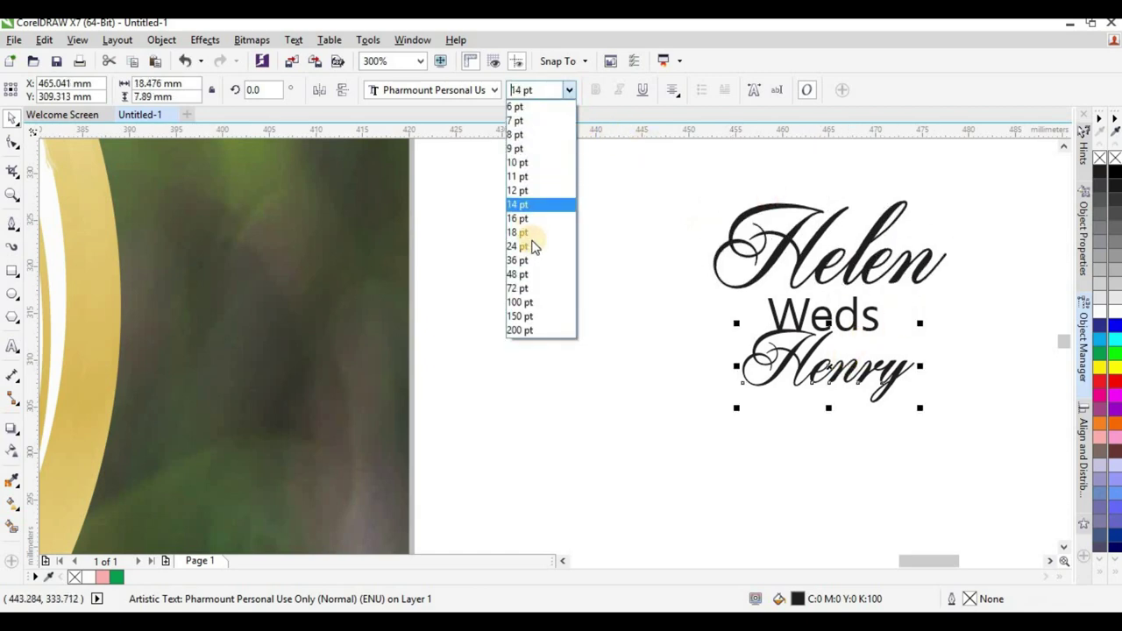
{"action": "left_click", "coordinate": [537, 261]}
Shift the lower name left and up, tuck "Weds" between the names toward their right end, and make it bold at about 12 pt
{"action": "left_click_drag", "start_coordinate": [858, 366], "coordinate": [824, 359]}
{"action": "left_click_drag", "start_coordinate": [855, 318], "coordinate": [905, 326]}
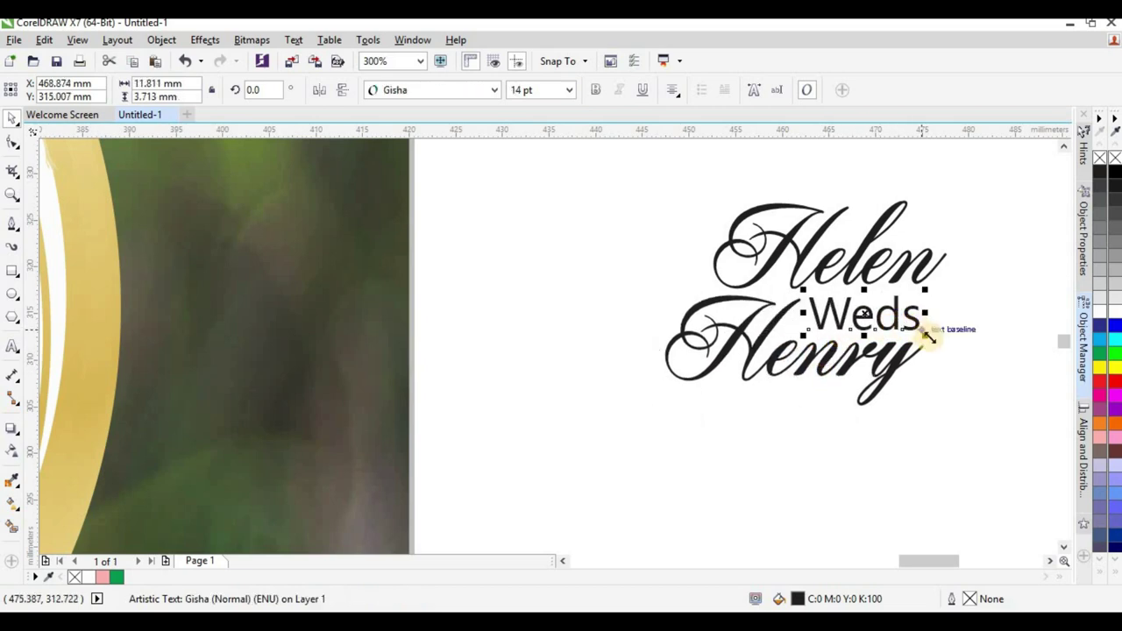
{"action": "left_click", "coordinate": [567, 102]}
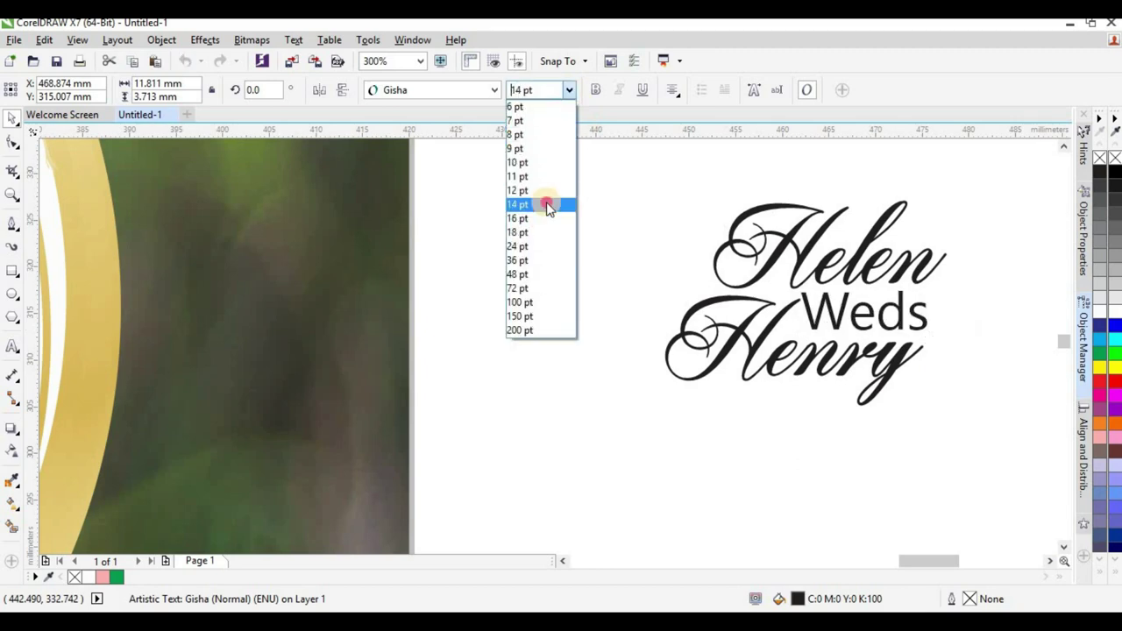
{"action": "left_click", "coordinate": [541, 202]}
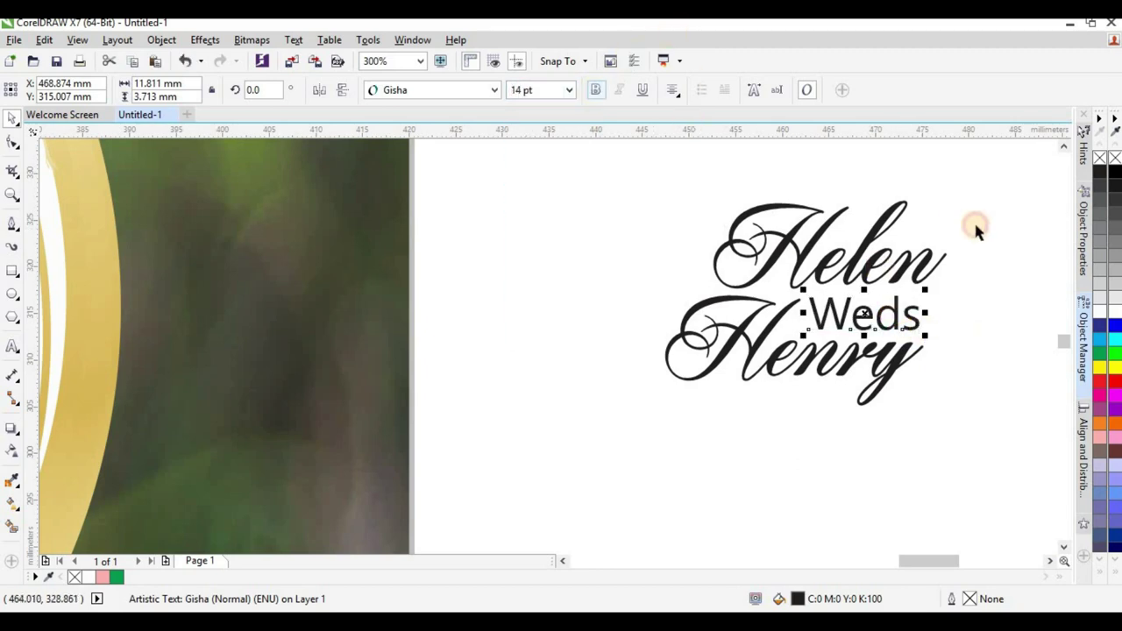
{"action": "key", "text": "ctrl+b"}
Move the three text lines together into the white wreath circle and enlarge them to about 92 × 67 mm
{"action": "scroll", "coordinate": [744, 243], "scroll_direction": "down", "scroll_amount": 2}
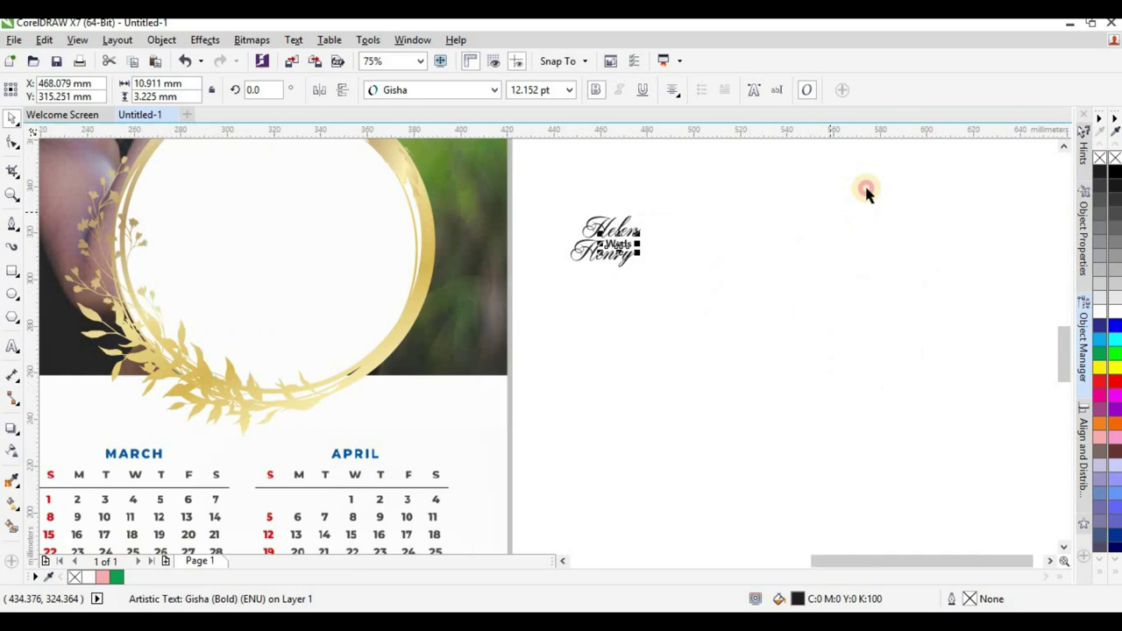
{"action": "left_click_drag", "start_coordinate": [864, 188], "coordinate": [516, 321]}
{"action": "left_click_drag", "start_coordinate": [211, 248], "coordinate": [210, 247]}
{"action": "scroll", "coordinate": [237, 267], "scroll_direction": "down", "scroll_amount": 1}
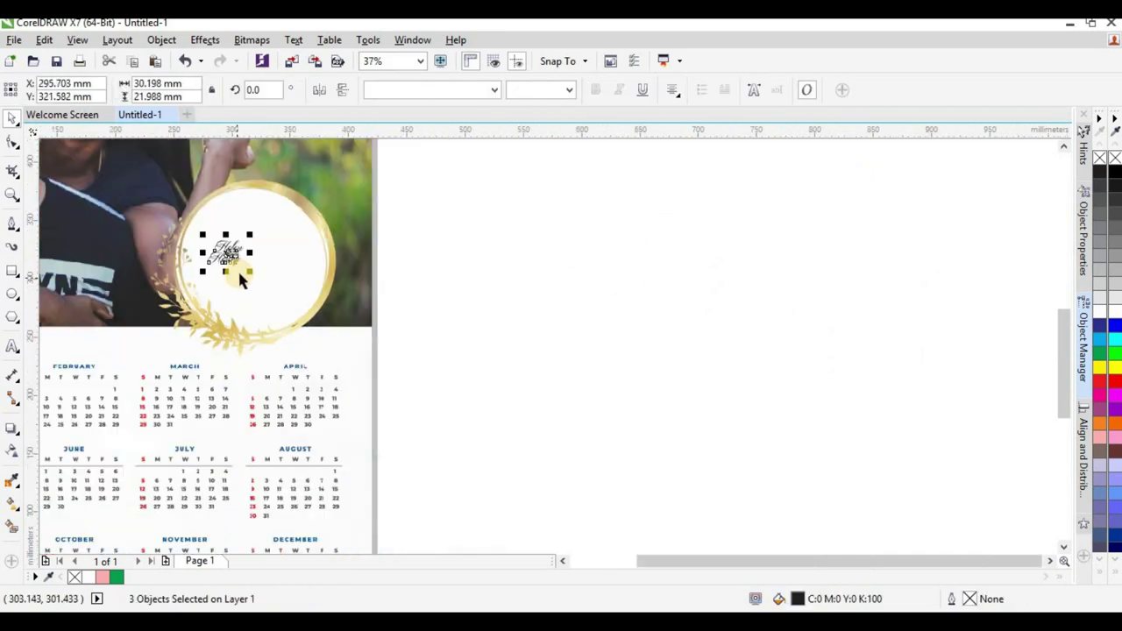
{"action": "left_click_drag", "start_coordinate": [254, 276], "coordinate": [438, 286]}
{"action": "scroll", "coordinate": [438, 285], "scroll_direction": "down", "scroll_amount": 1}
{"action": "scroll", "coordinate": [438, 289], "scroll_direction": "up", "scroll_amount": 3}
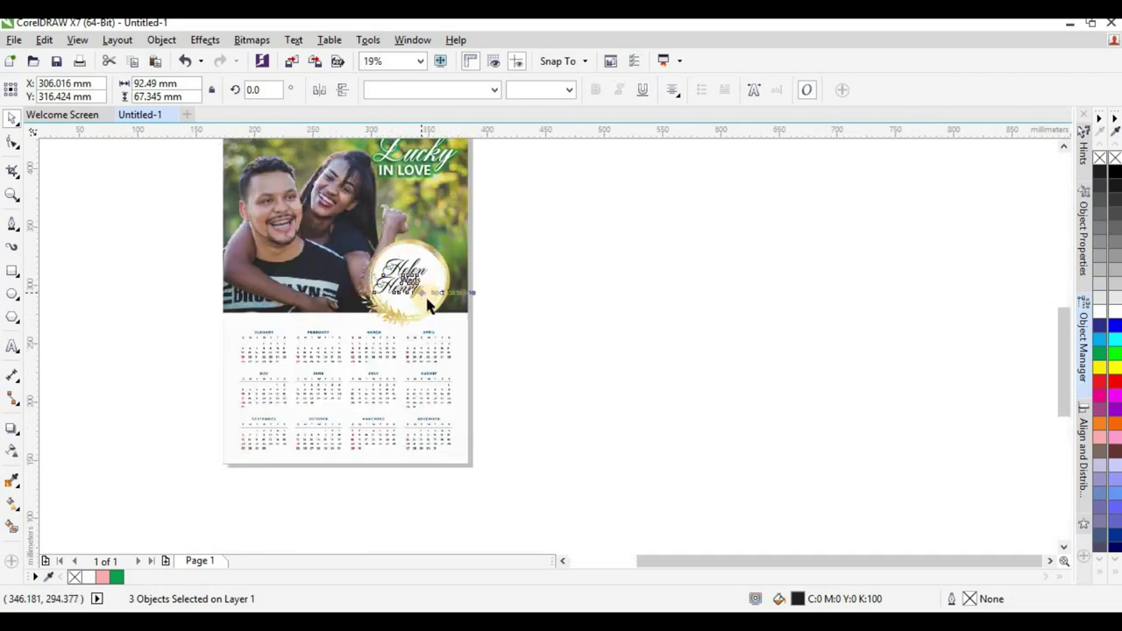
{"action": "left_click", "coordinate": [448, 328]}
{"action": "left_click", "coordinate": [625, 290]}
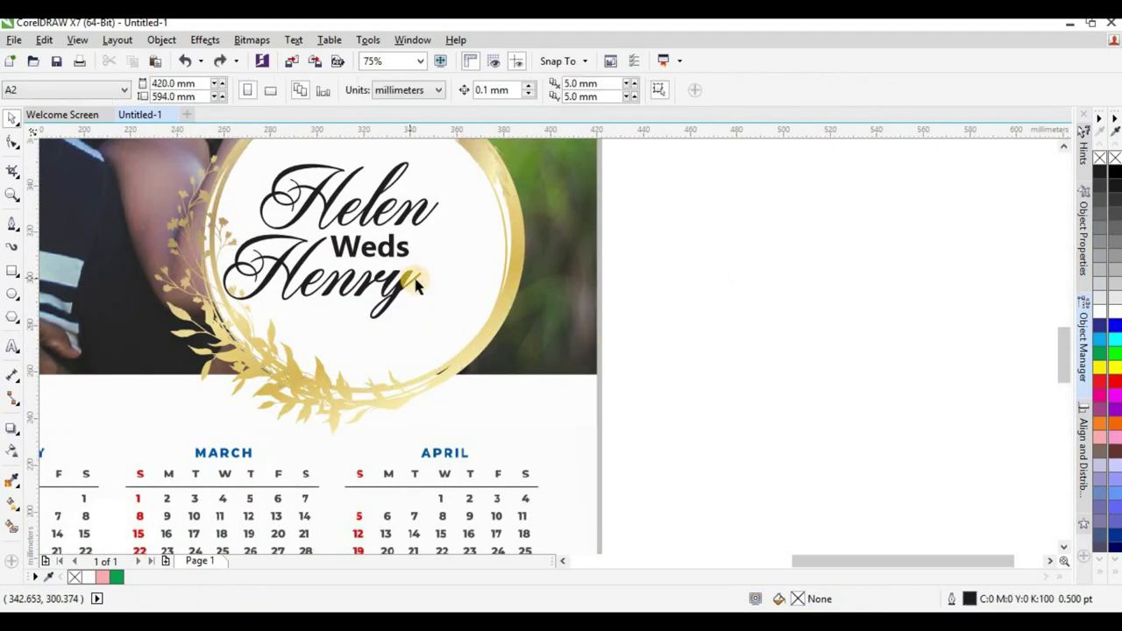
{"action": "scroll", "coordinate": [412, 244], "scroll_direction": "down", "scroll_amount": 1}
{"action": "scroll", "coordinate": [412, 243], "scroll_direction": "up", "scroll_amount": 1}
Centre the names text better inside the gold wreath and enlarge it slightly
{"action": "left_click_drag", "start_coordinate": [751, 184], "coordinate": [207, 379]}
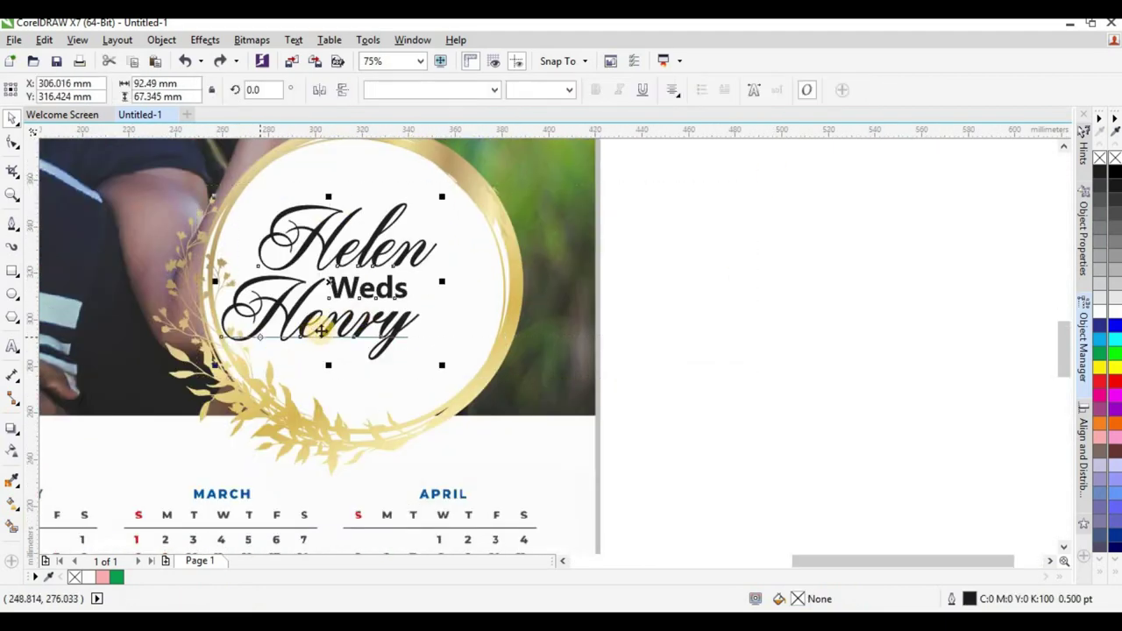
{"action": "left_click_drag", "start_coordinate": [332, 328], "coordinate": [348, 313]}
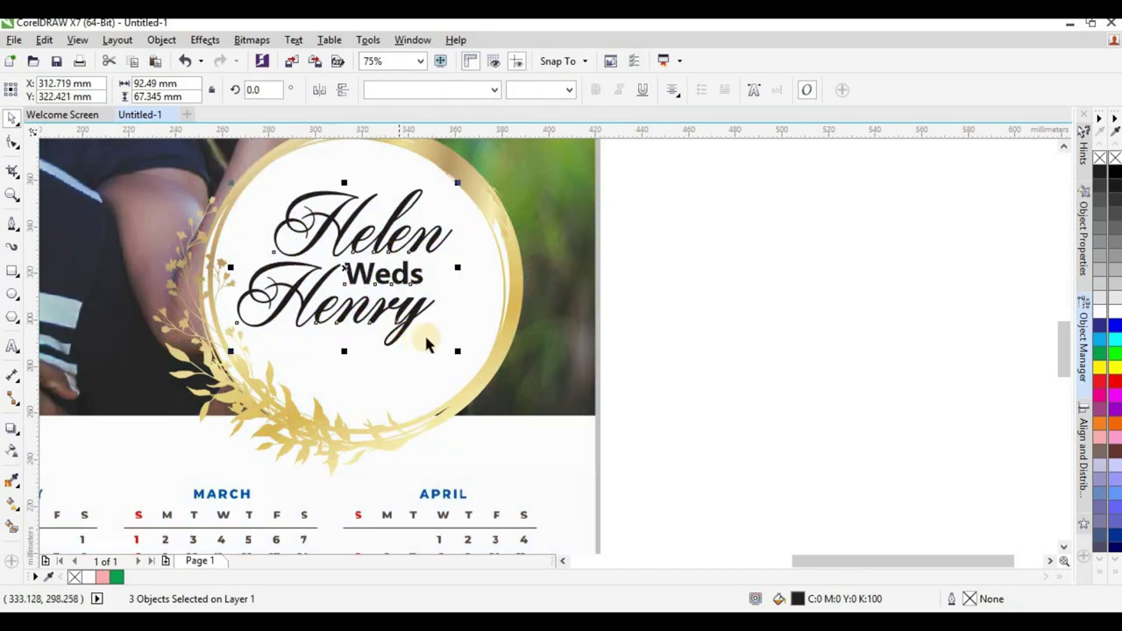
{"action": "left_click_drag", "start_coordinate": [457, 349], "coordinate": [474, 362]}
{"action": "left_click_drag", "start_coordinate": [424, 326], "coordinate": [423, 320]}
{"action": "left_click", "coordinate": [742, 275]}
Fill the word "Weds" in the wreath with red
{"action": "left_click", "coordinate": [385, 275]}
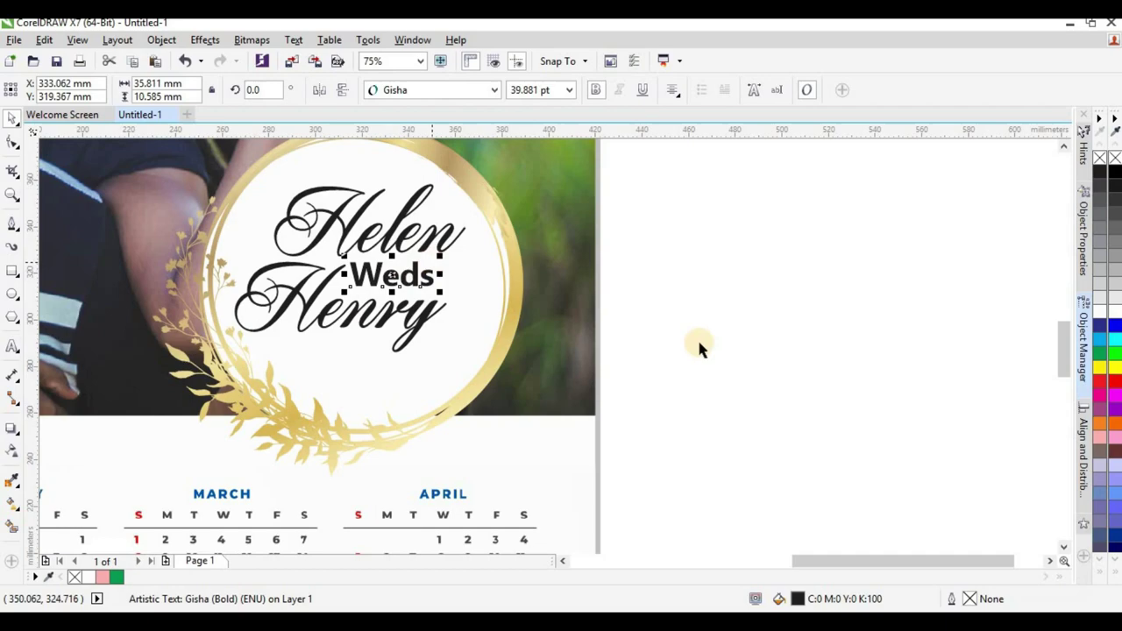
{"action": "left_click", "coordinate": [1098, 382]}
{"action": "scroll", "coordinate": [645, 438], "scroll_direction": "down", "scroll_amount": 2}
{"action": "left_click", "coordinate": [672, 376]}
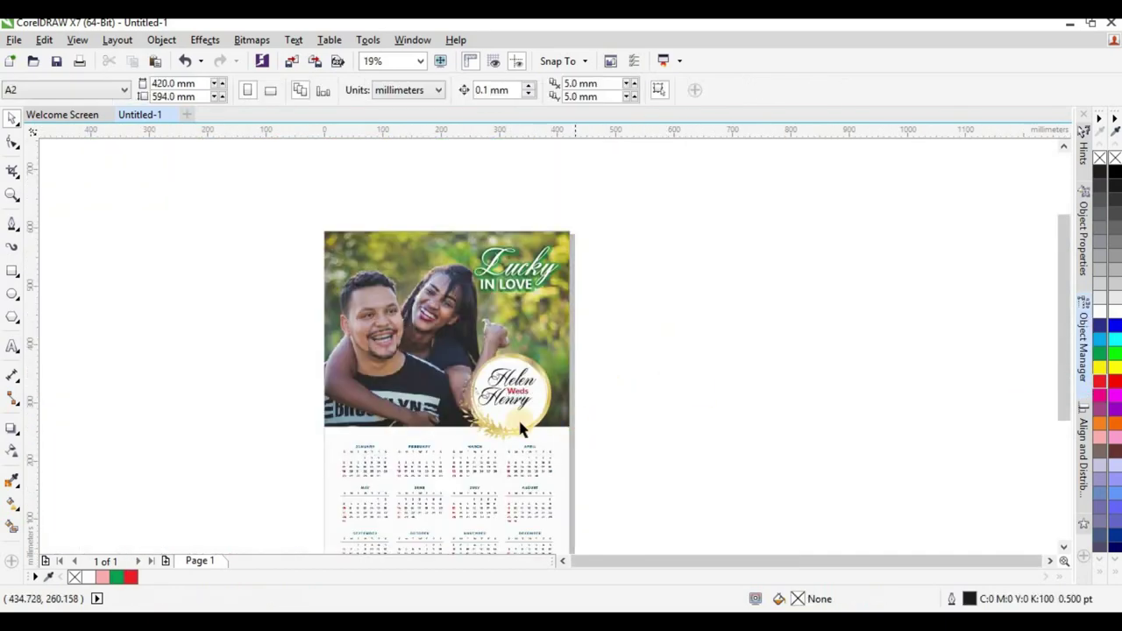
{"action": "scroll", "coordinate": [517, 428], "scroll_direction": "up", "scroll_amount": 4}
{"action": "scroll", "coordinate": [553, 361], "scroll_direction": "down", "scroll_amount": 4}
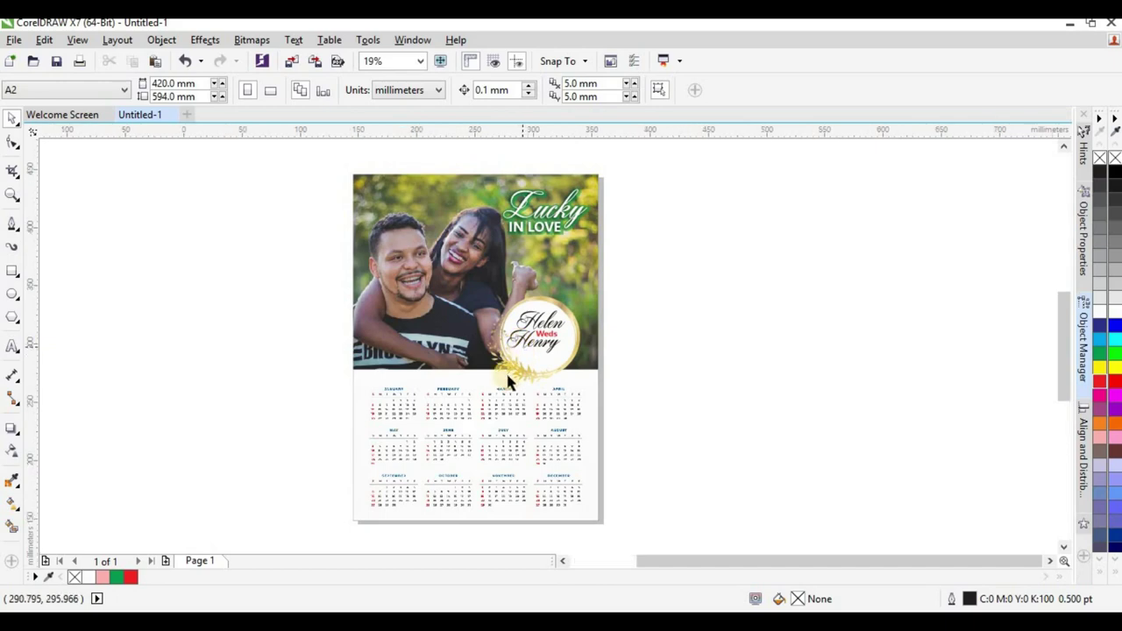
Add 24 pt Arial artistic text "JUNE 2O, 2020" beside the page
{"action": "scroll", "coordinate": [506, 370], "scroll_direction": "up", "scroll_amount": 1}
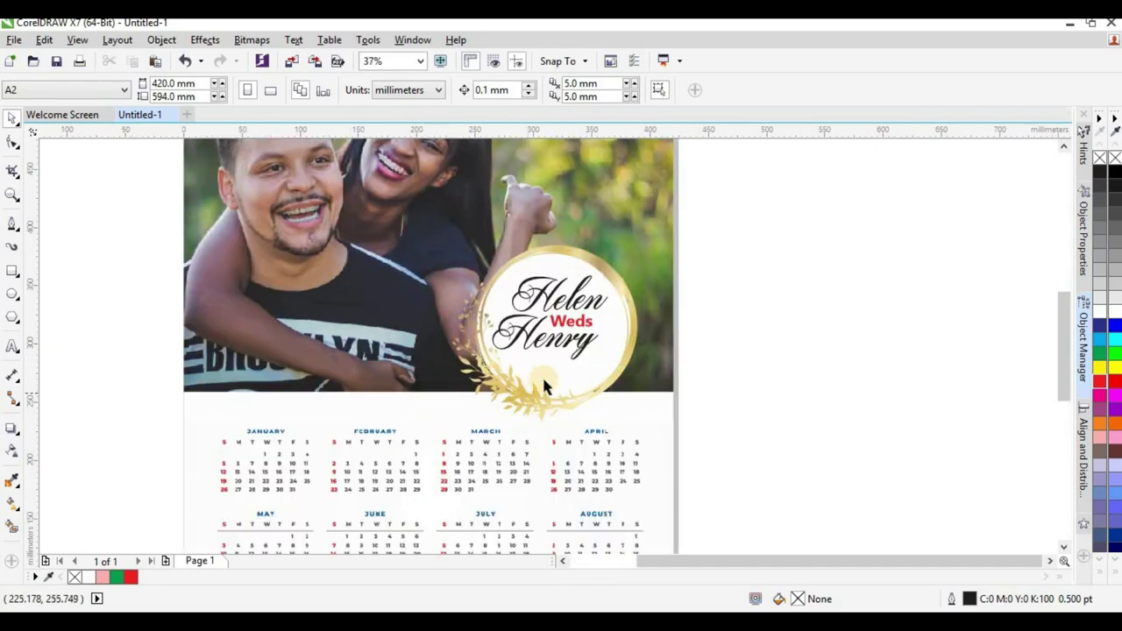
{"action": "scroll", "coordinate": [556, 381], "scroll_direction": "up", "scroll_amount": 1}
{"action": "scroll", "coordinate": [556, 381], "scroll_direction": "up", "scroll_amount": 1}
{"action": "left_click", "coordinate": [12, 345]}
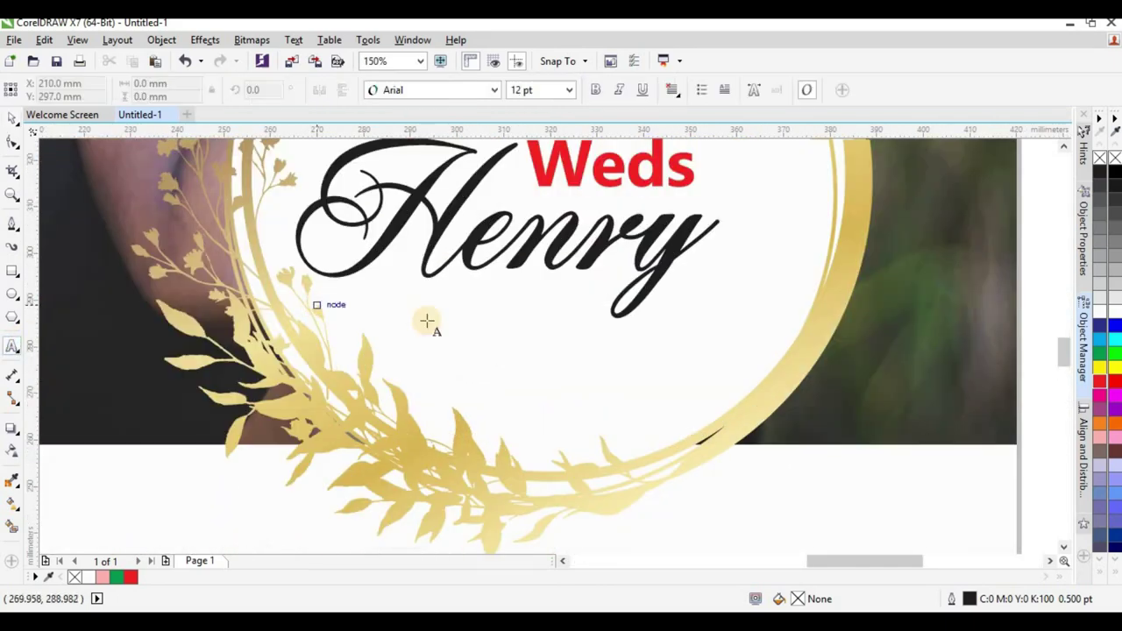
{"action": "scroll", "coordinate": [426, 321], "scroll_direction": "down", "scroll_amount": 1}
{"action": "left_click", "coordinate": [791, 317]}
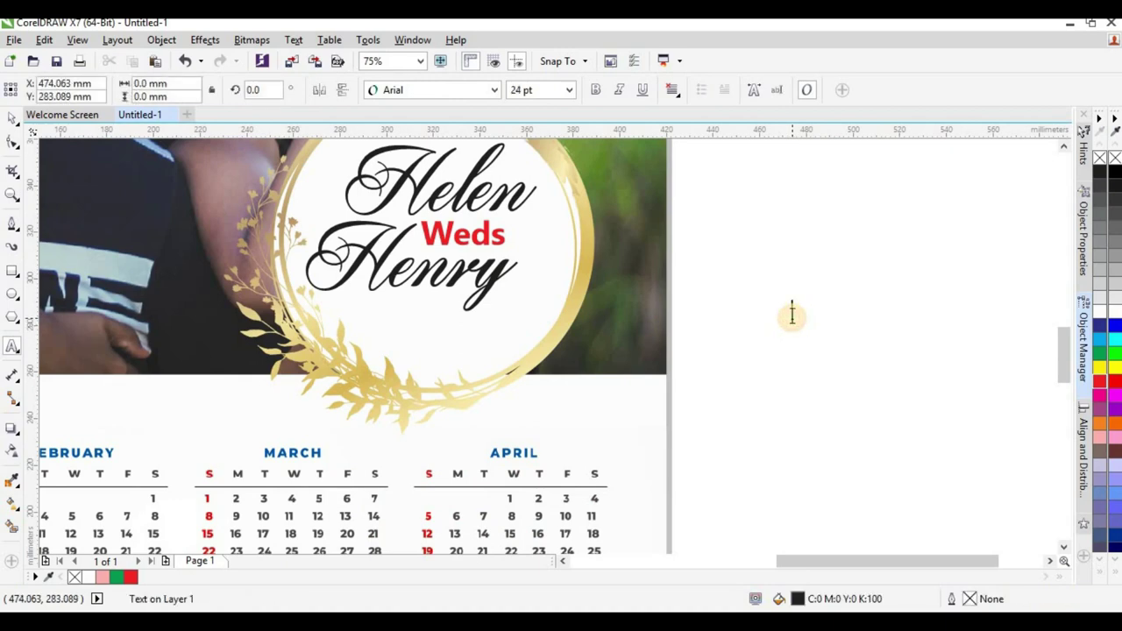
{"action": "type", "text": "JUNE 2O, 2020"}
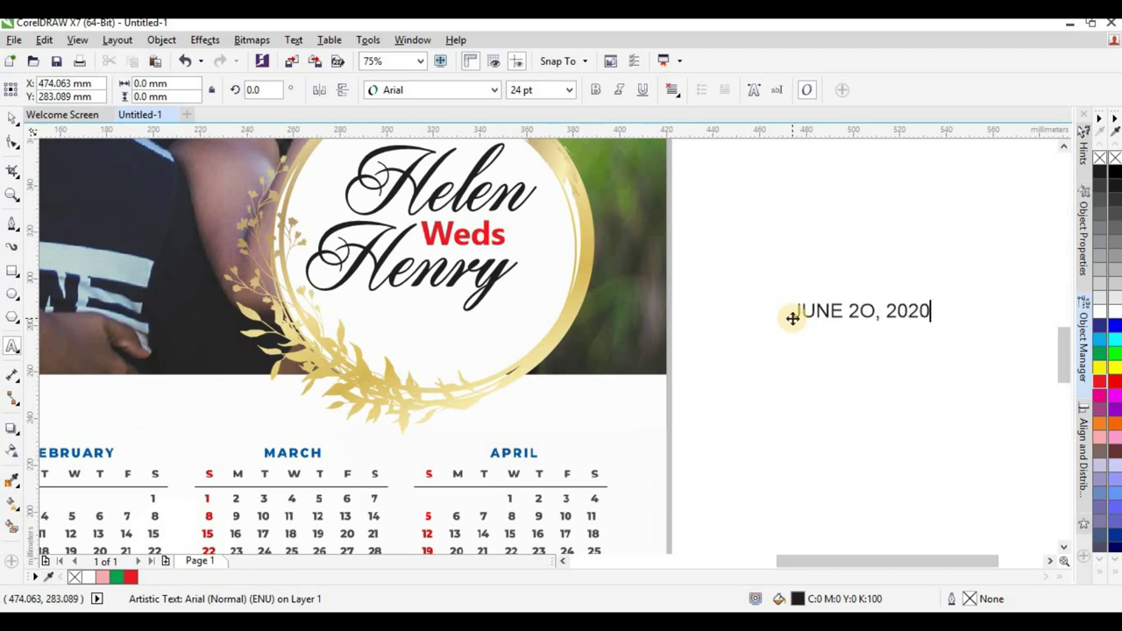
Set the date text to the Gisha font in bold
{"action": "left_click", "coordinate": [13, 118]}
{"action": "left_click", "coordinate": [494, 89]}
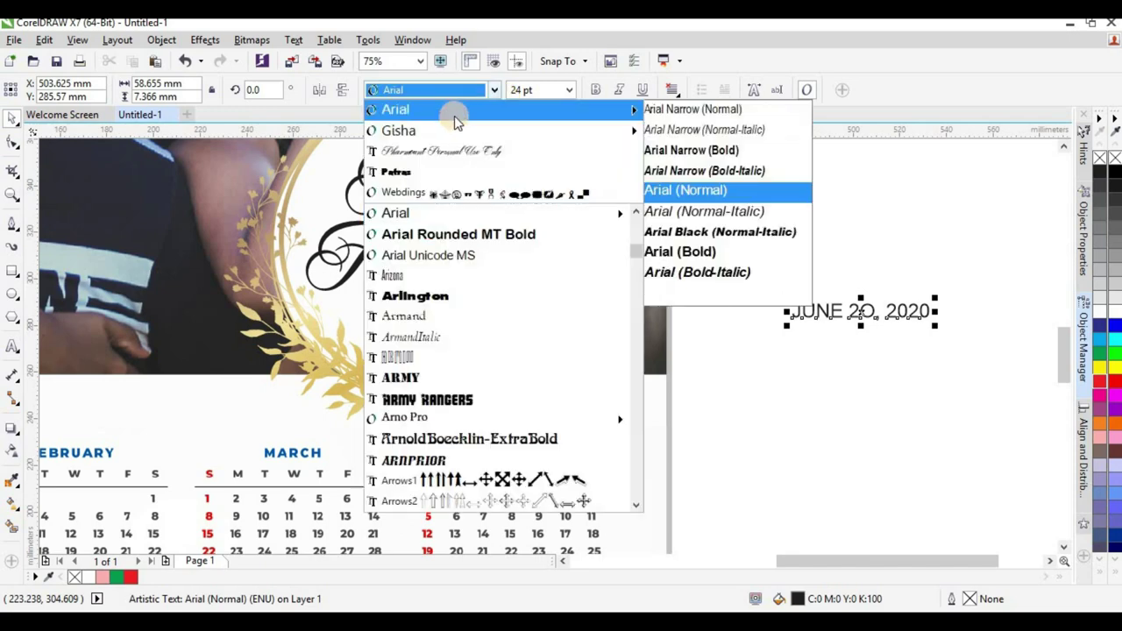
{"action": "left_click", "coordinate": [452, 115]}
{"action": "left_click", "coordinate": [462, 97]}
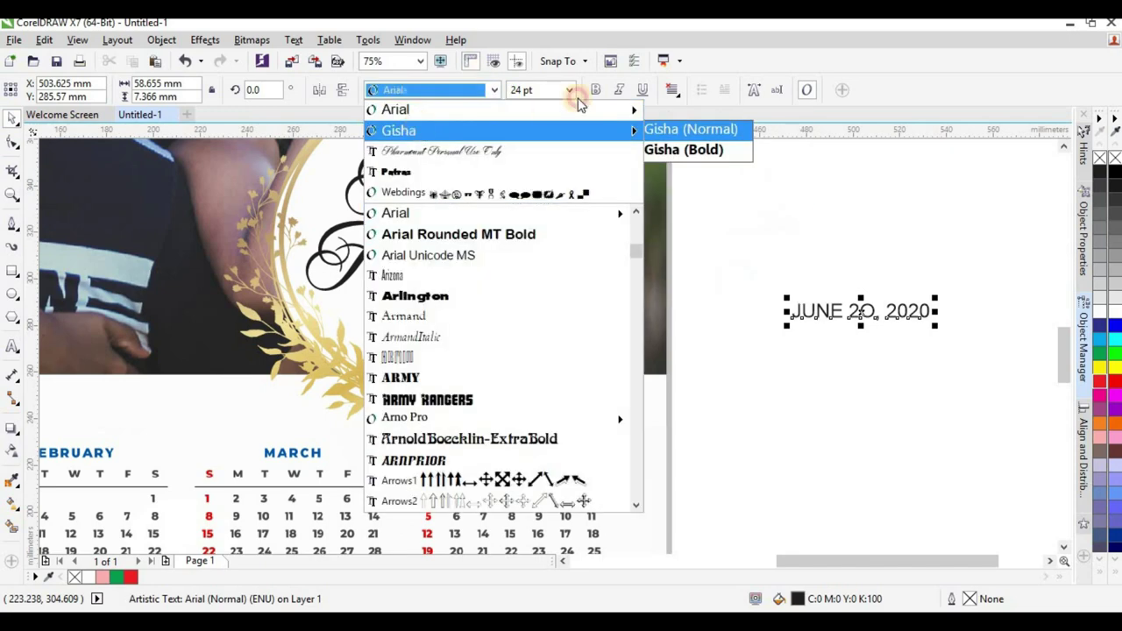
{"action": "left_click", "coordinate": [696, 125]}
{"action": "left_click", "coordinate": [595, 89]}
Place the date text beneath the names inside the wreath and fill it with red
{"action": "left_click_drag", "start_coordinate": [795, 313], "coordinate": [394, 334]}
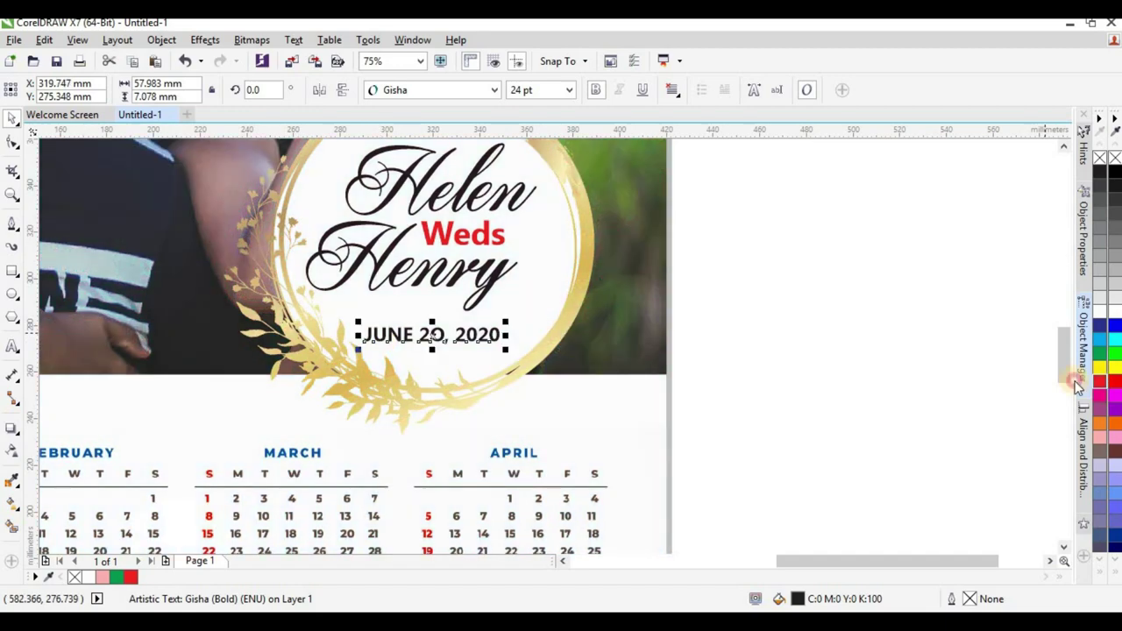
{"action": "left_click", "coordinate": [1099, 382]}
{"action": "left_click", "coordinate": [729, 306]}
Examine the whole poster layout and the wreath with the names and date
{"action": "scroll", "coordinate": [731, 306], "scroll_direction": "down", "scroll_amount": 2}
{"action": "scroll", "coordinate": [565, 343], "scroll_direction": "up", "scroll_amount": 1}
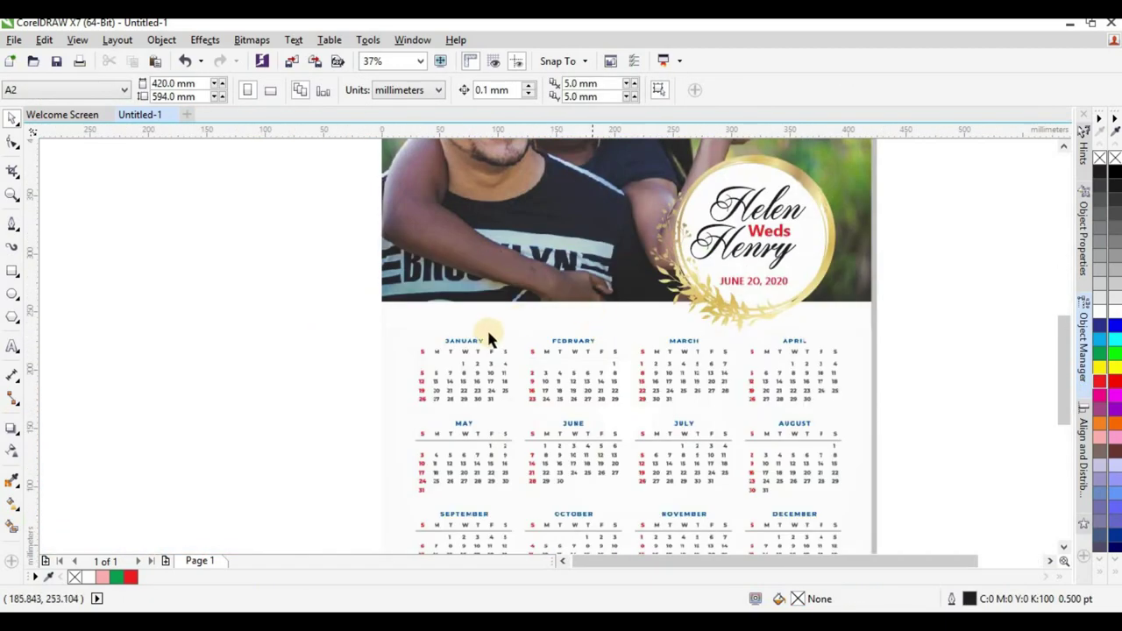
{"action": "scroll", "coordinate": [543, 334], "scroll_direction": "down", "scroll_amount": 4}
{"action": "scroll", "coordinate": [638, 296], "scroll_direction": "up", "scroll_amount": 6}
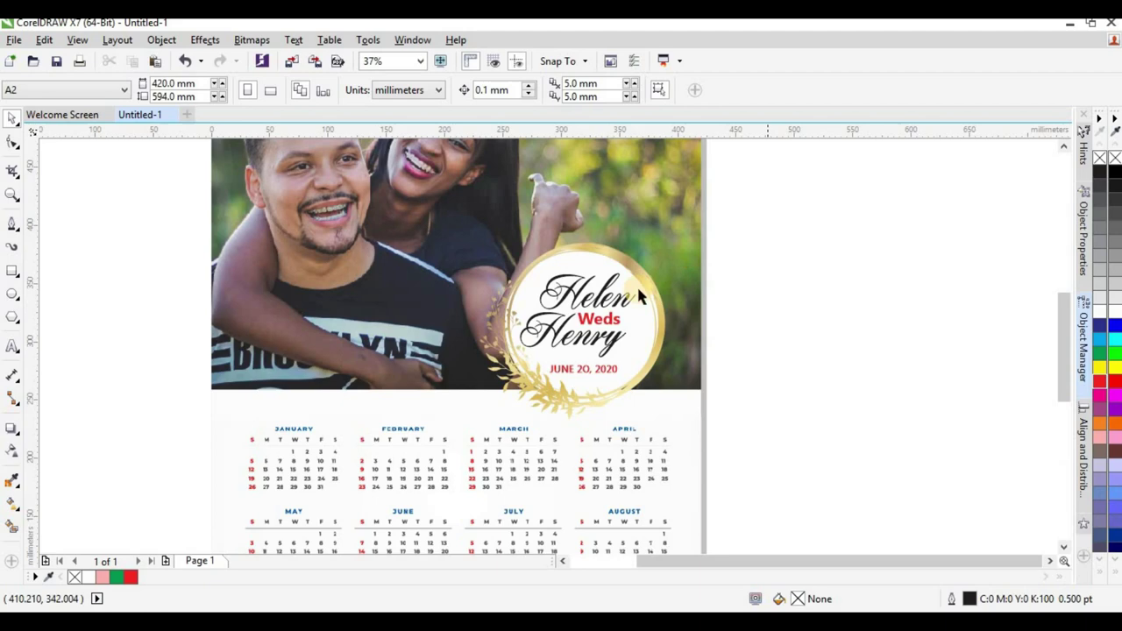
{"action": "scroll", "coordinate": [629, 299], "scroll_direction": "down", "scroll_amount": 2}
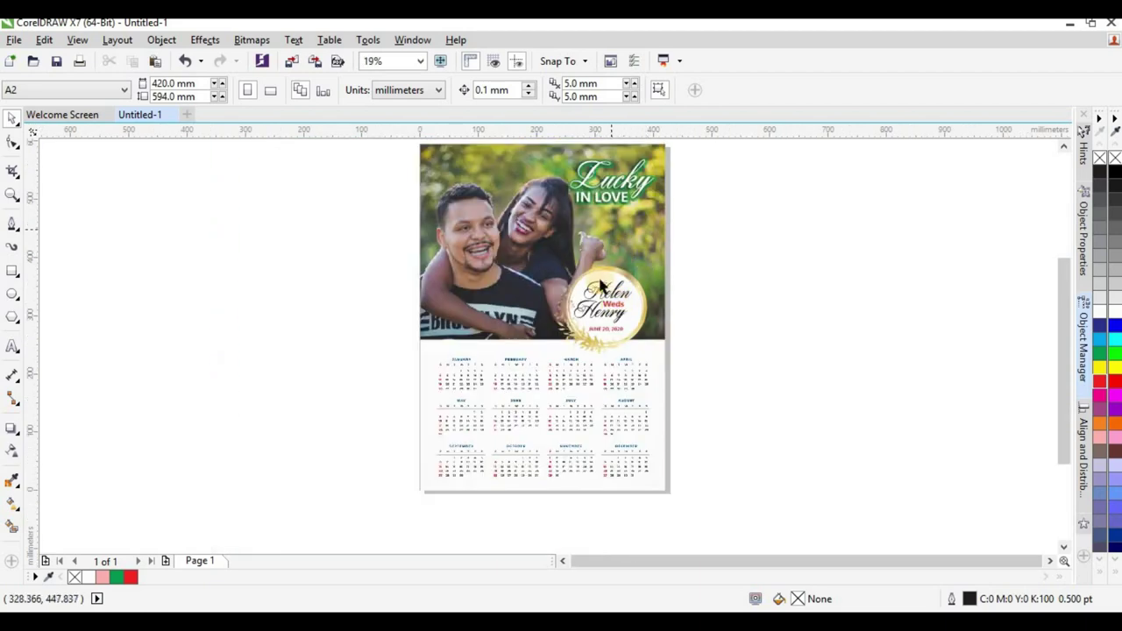
{"action": "scroll", "coordinate": [585, 268], "scroll_direction": "down", "scroll_amount": 2}
{"action": "scroll", "coordinate": [582, 265], "scroll_direction": "up", "scroll_amount": 4}
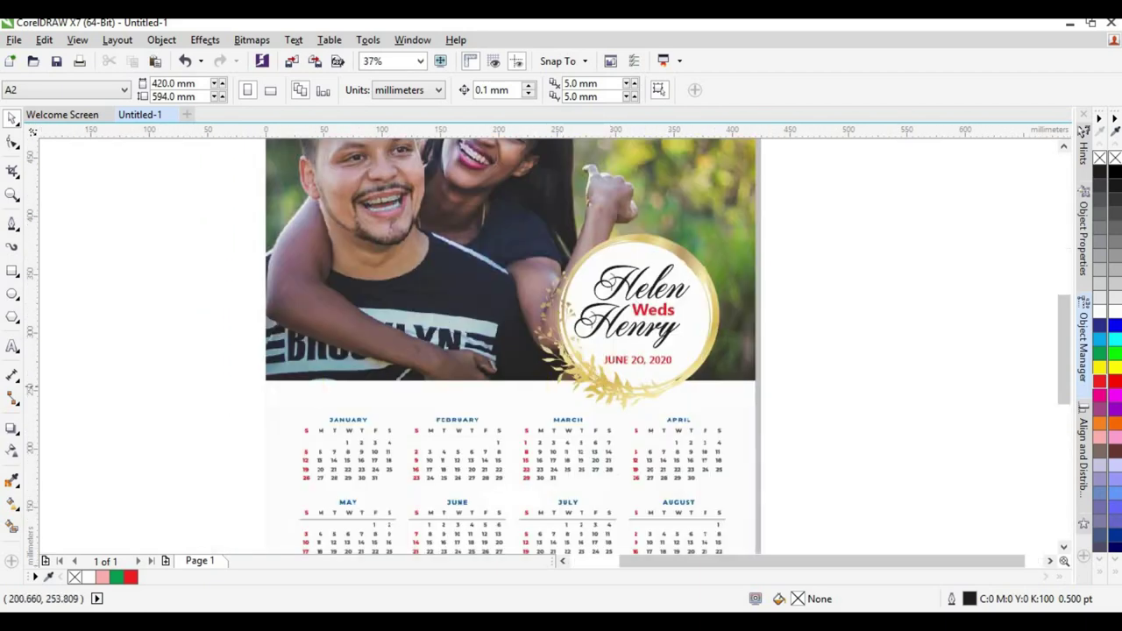
Draw a rectangle about 217 × 20 mm from the page's left edge in the white strip between the photo and the month grid
{"action": "left_click", "coordinate": [13, 272]}
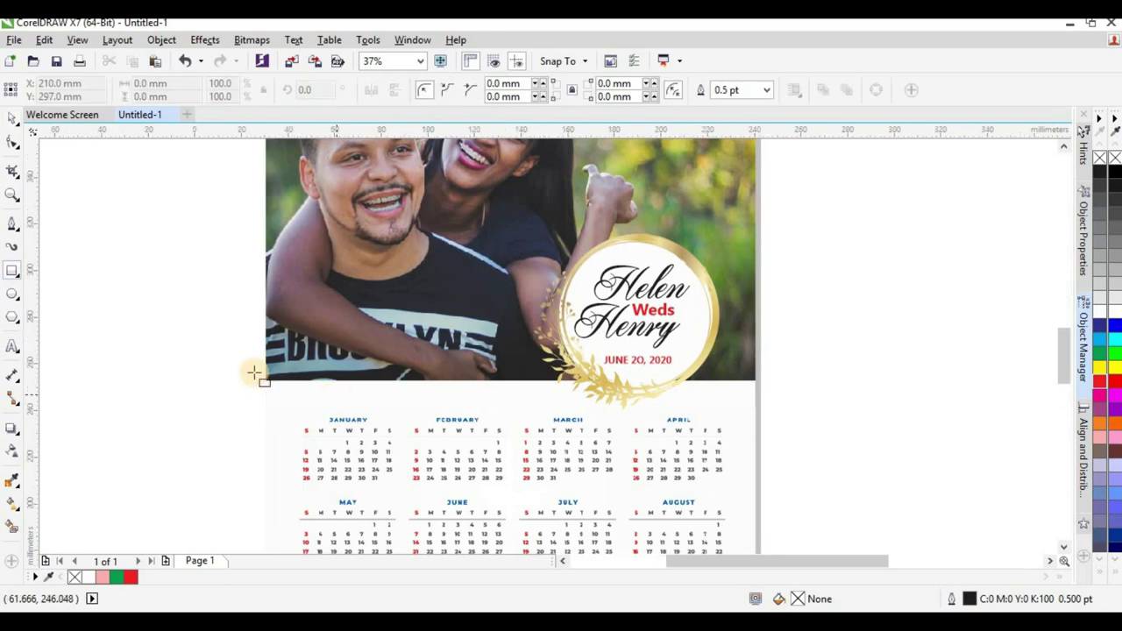
{"action": "scroll", "coordinate": [251, 376], "scroll_direction": "up", "scroll_amount": 2}
{"action": "left_click_drag", "start_coordinate": [197, 366], "coordinate": [396, 415]}
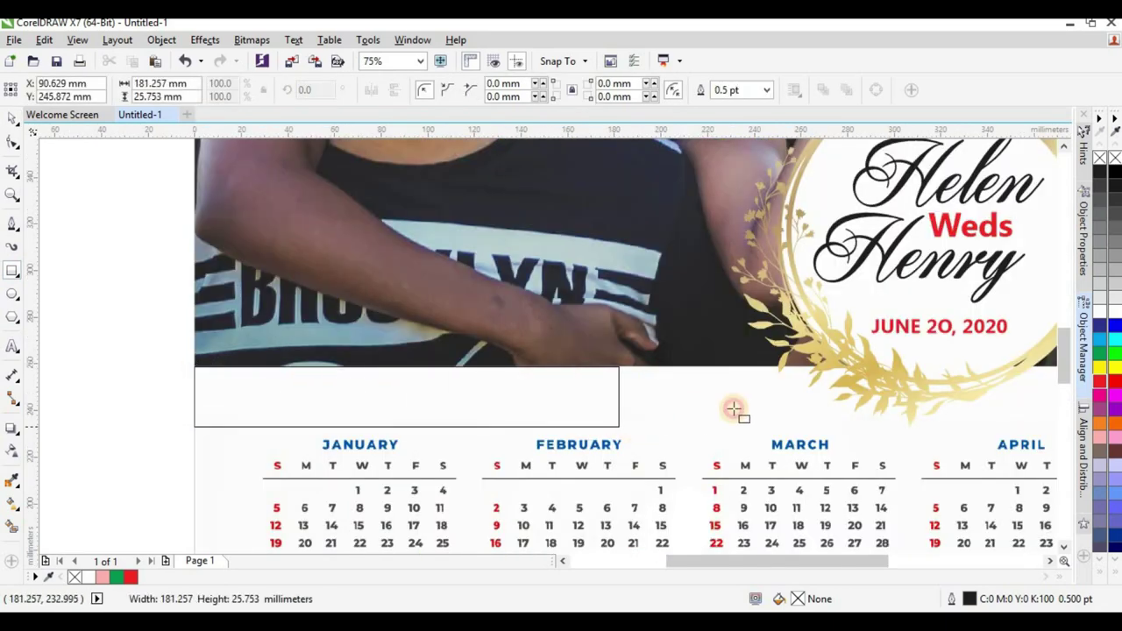
{"action": "left_click_drag", "start_coordinate": [733, 408], "coordinate": [698, 412]}
{"action": "scroll", "coordinate": [414, 247], "scroll_direction": "down", "scroll_amount": 2}
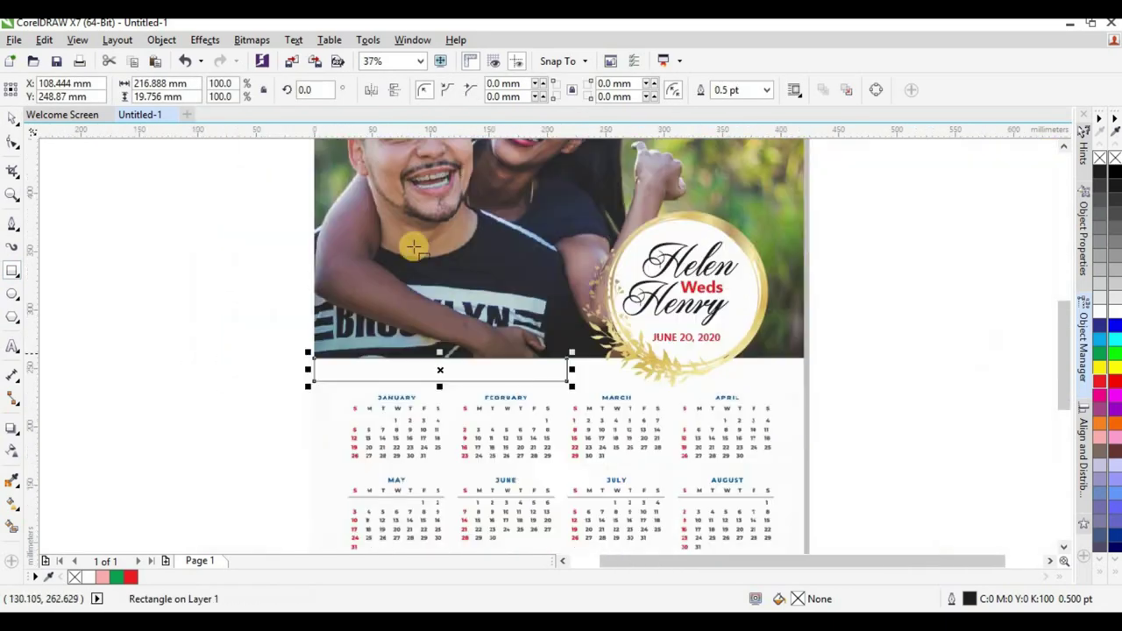
{"action": "scroll", "coordinate": [513, 413], "scroll_direction": "down", "scroll_amount": 2}
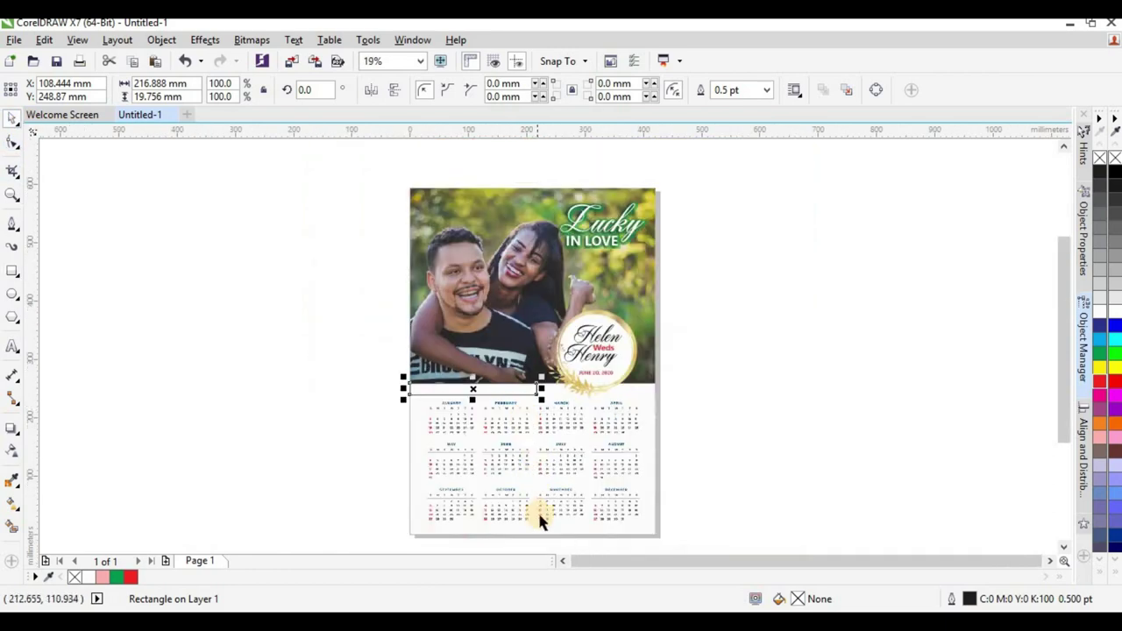
{"action": "scroll", "coordinate": [545, 400], "scroll_direction": "up", "scroll_amount": 2}
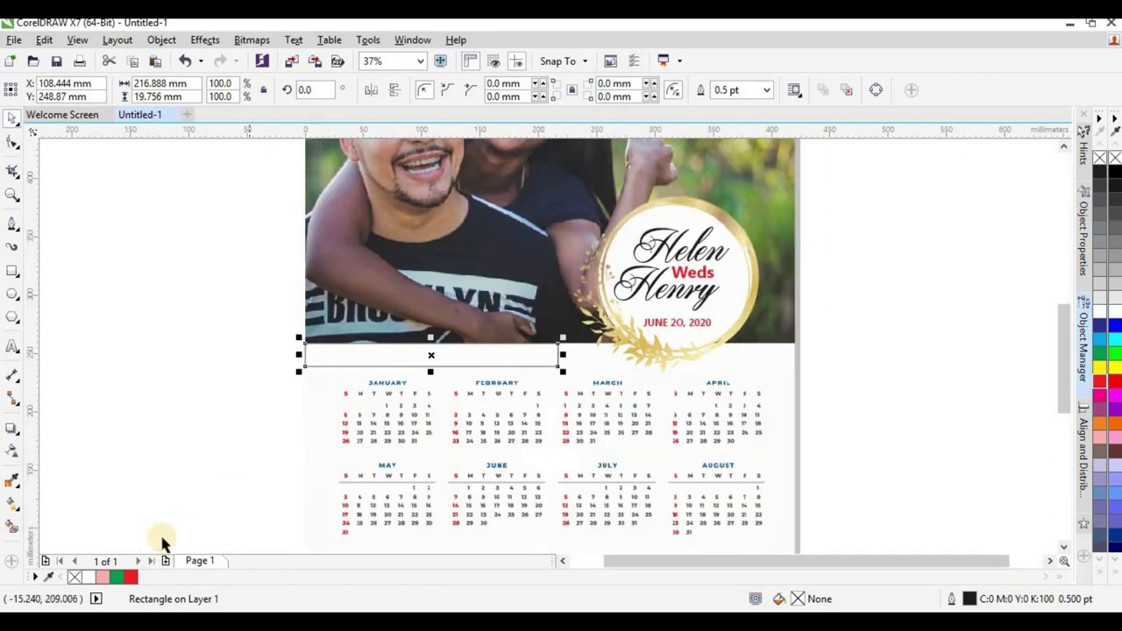
Fill the strip rectangle beneath the photo with green and remove its outline
{"action": "left_click", "coordinate": [116, 577]}
{"action": "scroll", "coordinate": [548, 377], "scroll_direction": "down", "scroll_amount": 2}
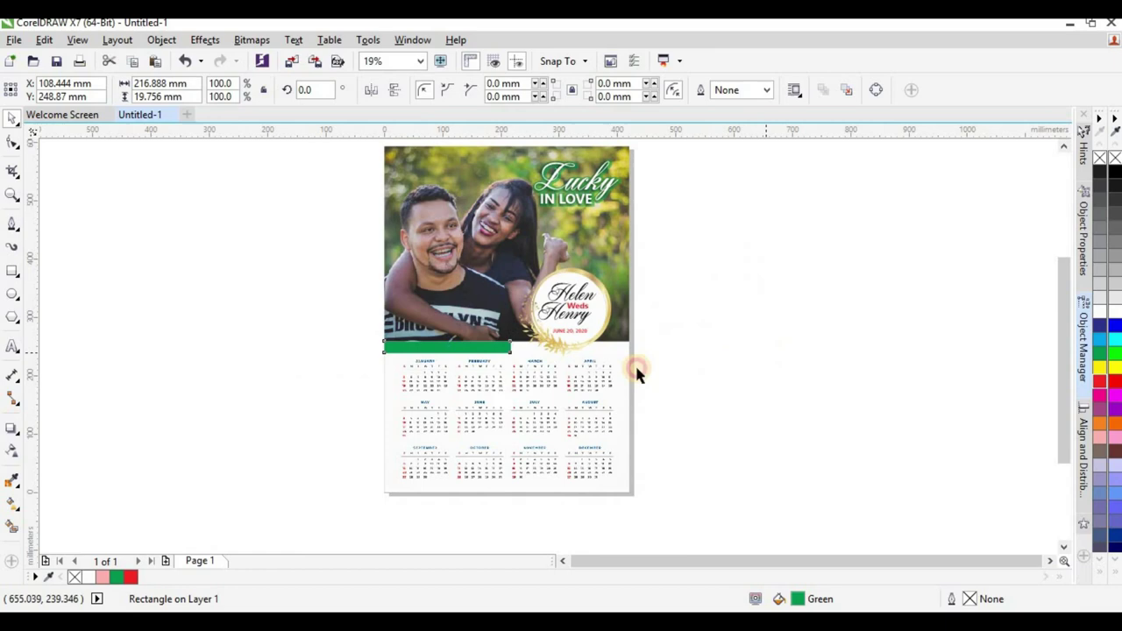
{"action": "left_click", "coordinate": [639, 371]}
Stretch the green strip downward to about 27 mm high, keeping its upper edge against the photo
{"action": "scroll", "coordinate": [421, 353], "scroll_direction": "up", "scroll_amount": 4}
{"action": "left_click", "coordinate": [407, 352]}
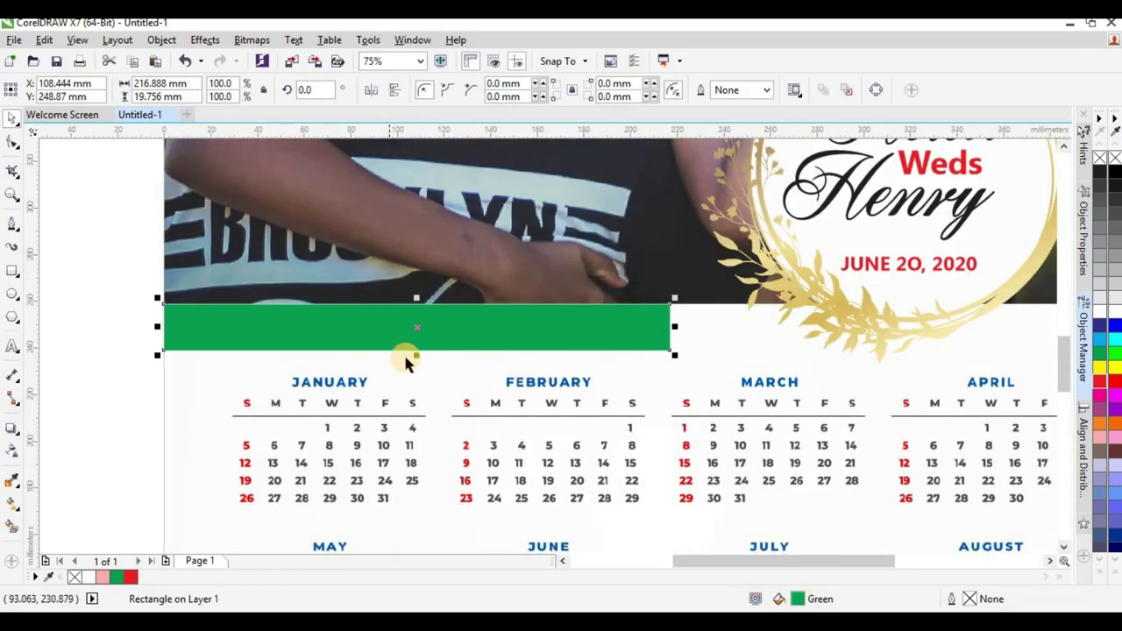
{"action": "scroll", "coordinate": [406, 351], "scroll_direction": "up", "scroll_amount": 4}
{"action": "left_click_drag", "start_coordinate": [449, 337], "coordinate": [451, 393]}
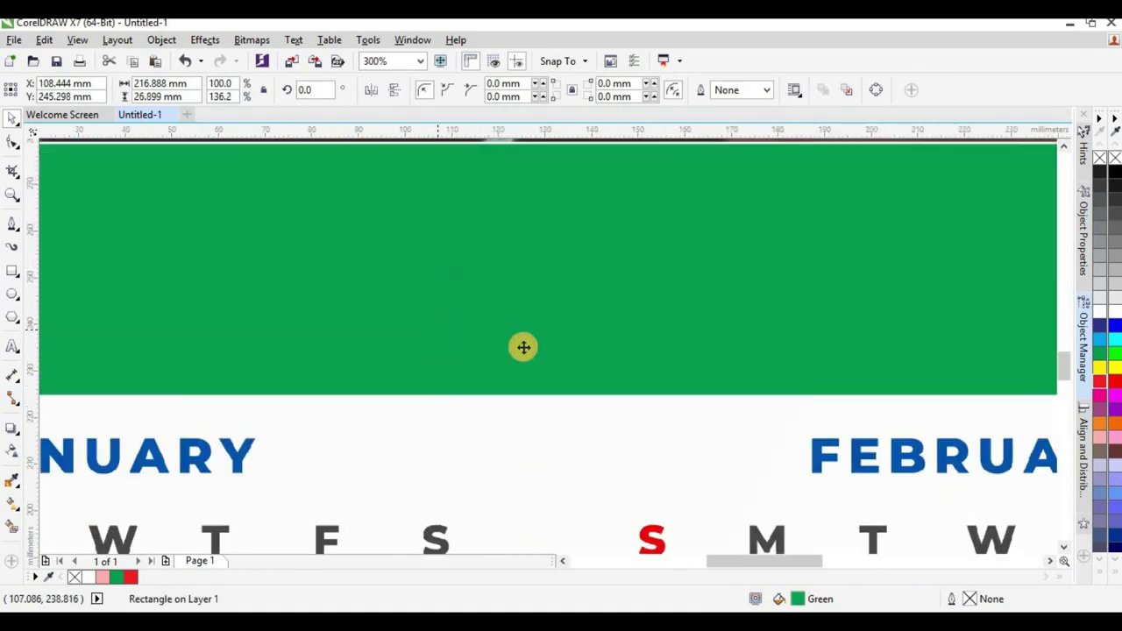
{"action": "scroll", "coordinate": [521, 345], "scroll_direction": "down", "scroll_amount": 3}
{"action": "left_click", "coordinate": [535, 336]}
{"action": "scroll", "coordinate": [530, 331], "scroll_direction": "up", "scroll_amount": 2}
{"action": "left_click", "coordinate": [518, 328]}
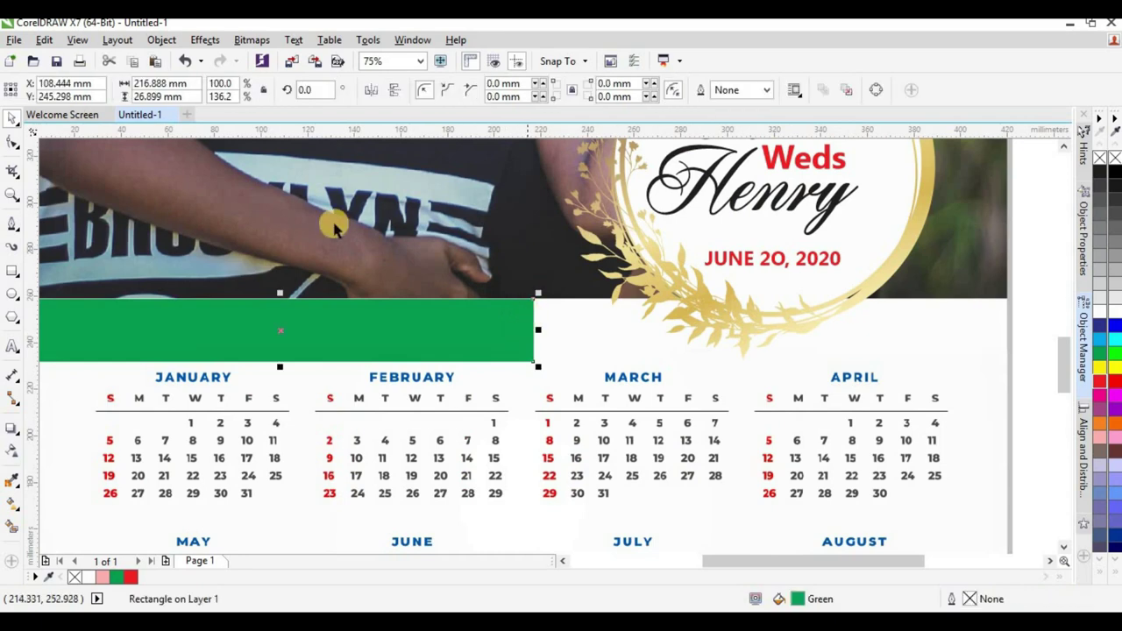
Convert the green strip to curves and shift its upper-right node about 22 mm inward to give the end a slanted edge
{"action": "scroll", "coordinate": [533, 350], "scroll_direction": "up", "scroll_amount": 2}
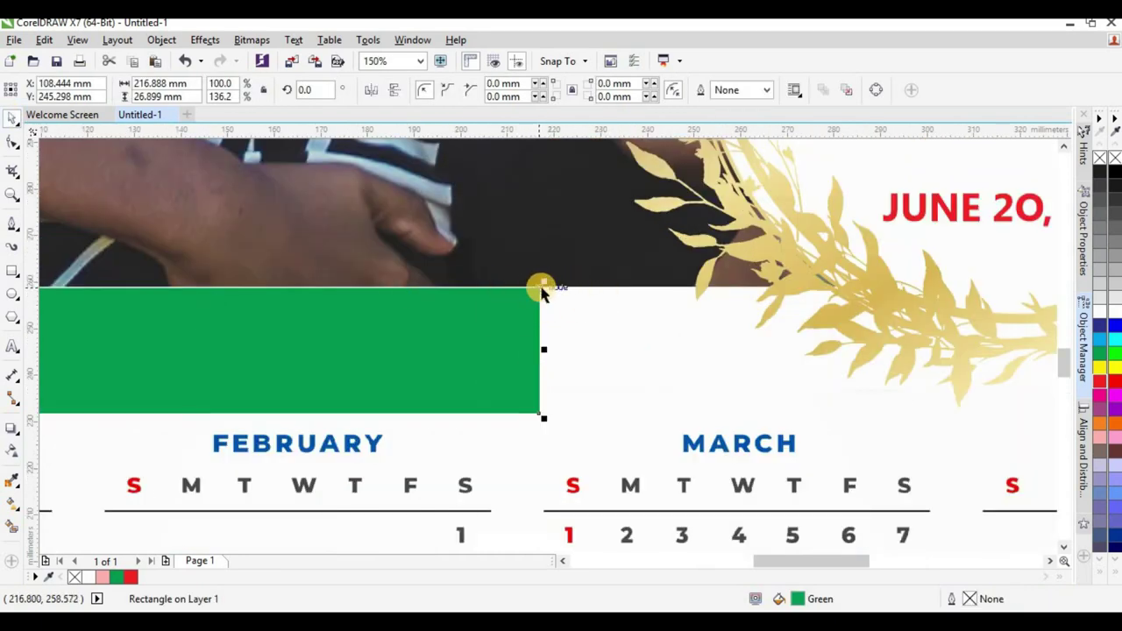
{"action": "scroll", "coordinate": [605, 341], "scroll_direction": "down", "scroll_amount": 2}
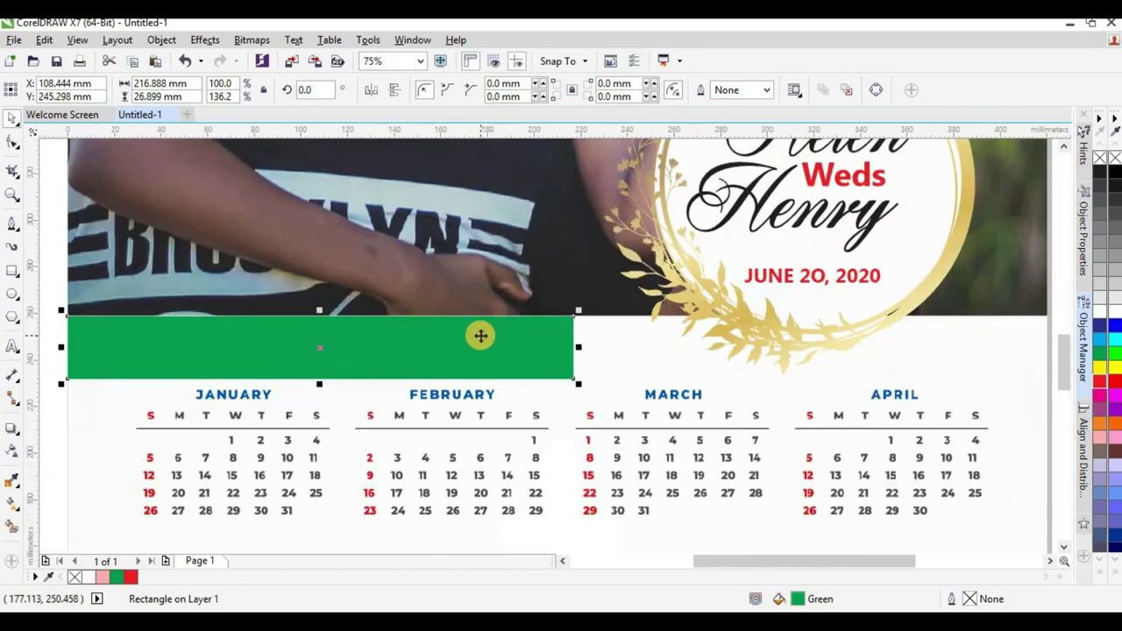
{"action": "key", "text": "ctrl+q"}
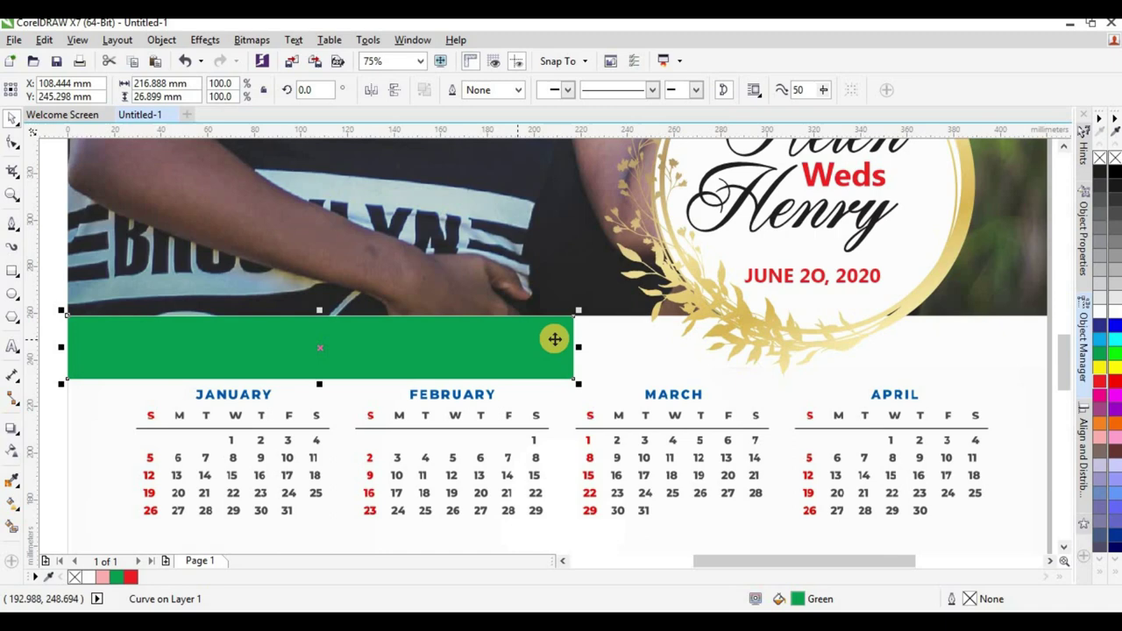
{"action": "left_click", "coordinate": [14, 145]}
{"action": "scroll", "coordinate": [574, 321], "scroll_direction": "up", "scroll_amount": 2}
{"action": "left_click", "coordinate": [563, 296]}
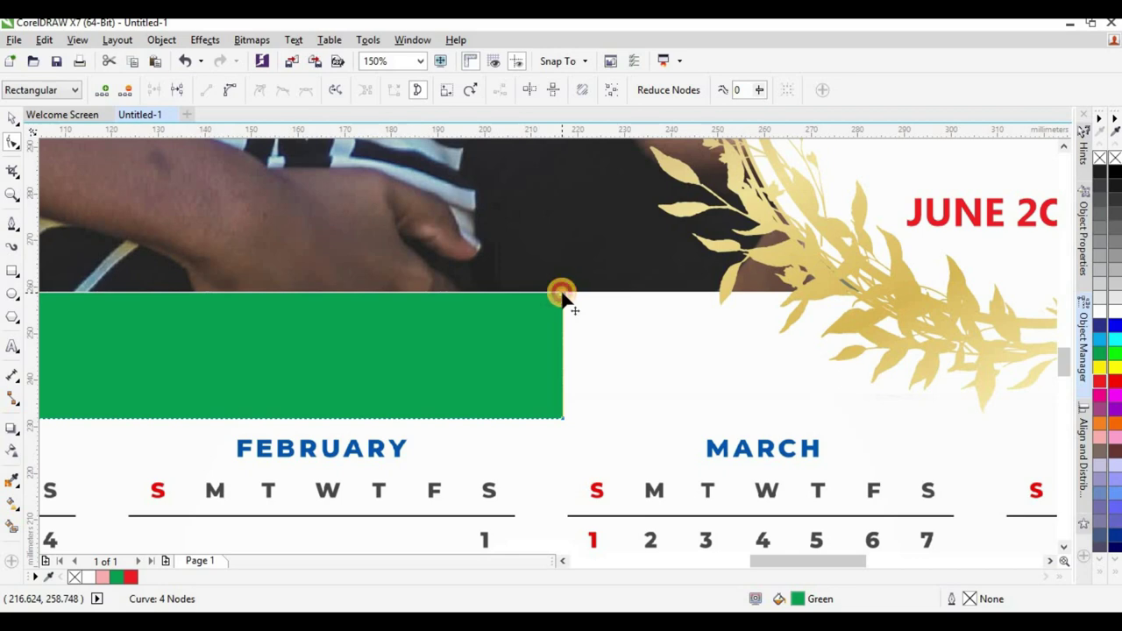
{"action": "left_click_drag", "start_coordinate": [562, 295], "coordinate": [459, 296]}
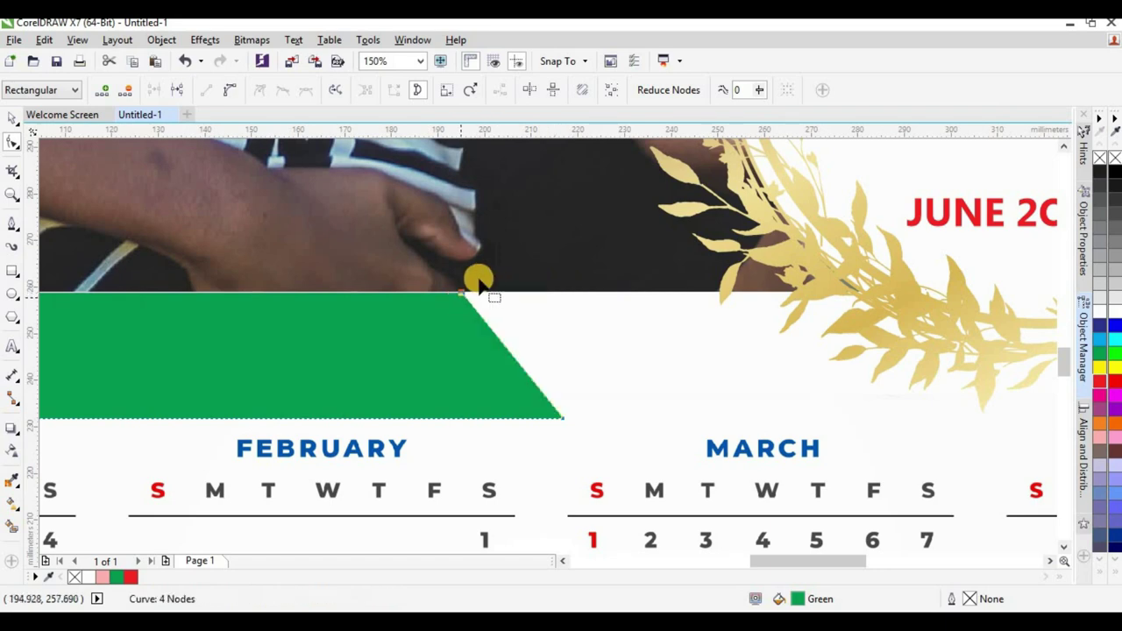
{"action": "scroll", "coordinate": [477, 352], "scroll_direction": "down", "scroll_amount": 5}
{"action": "left_click", "coordinate": [11, 119]}
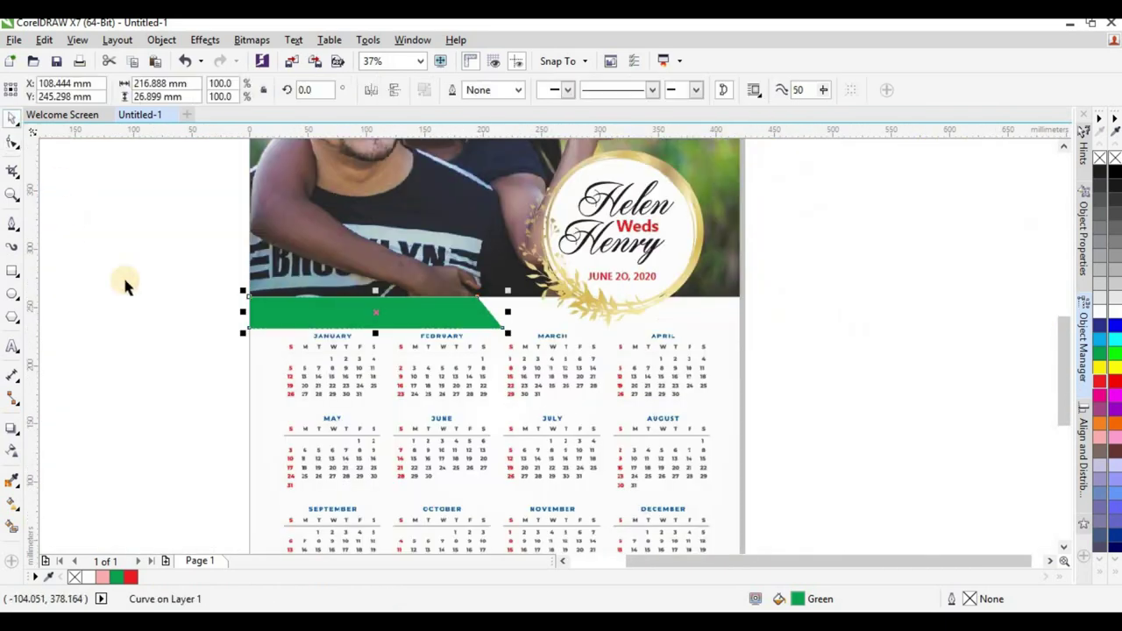
Add the artistic text "CALENDAR 2020" in the empty area beside the page
{"action": "left_click", "coordinate": [66, 332]}
{"action": "left_click", "coordinate": [12, 346]}
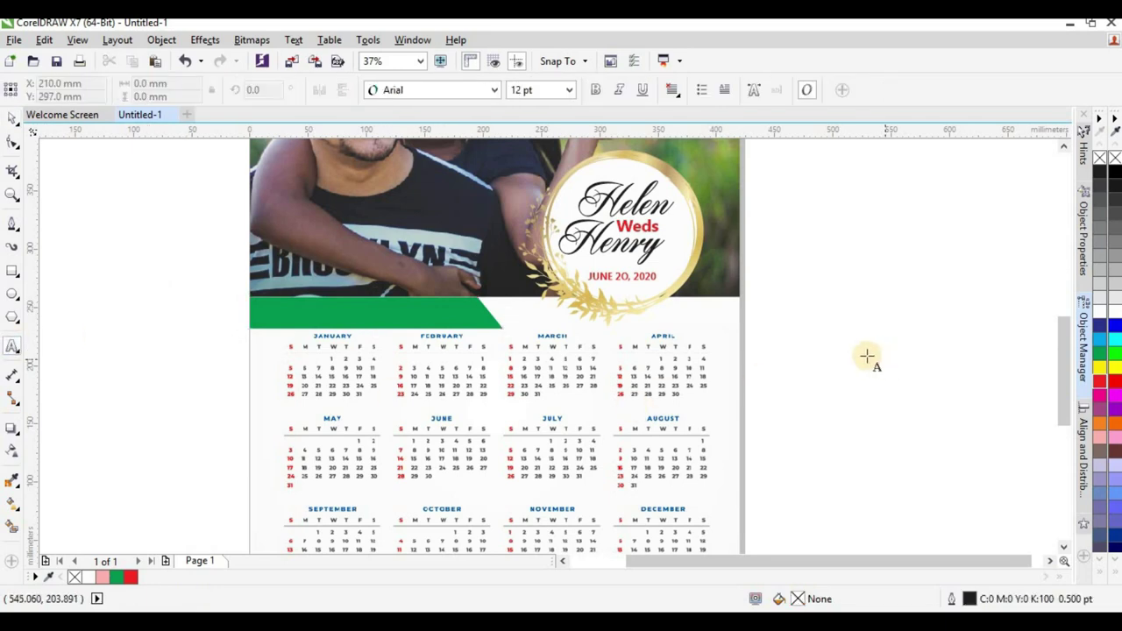
{"action": "left_click", "coordinate": [850, 354]}
{"action": "type", "text": "ALENDAR 2020"}
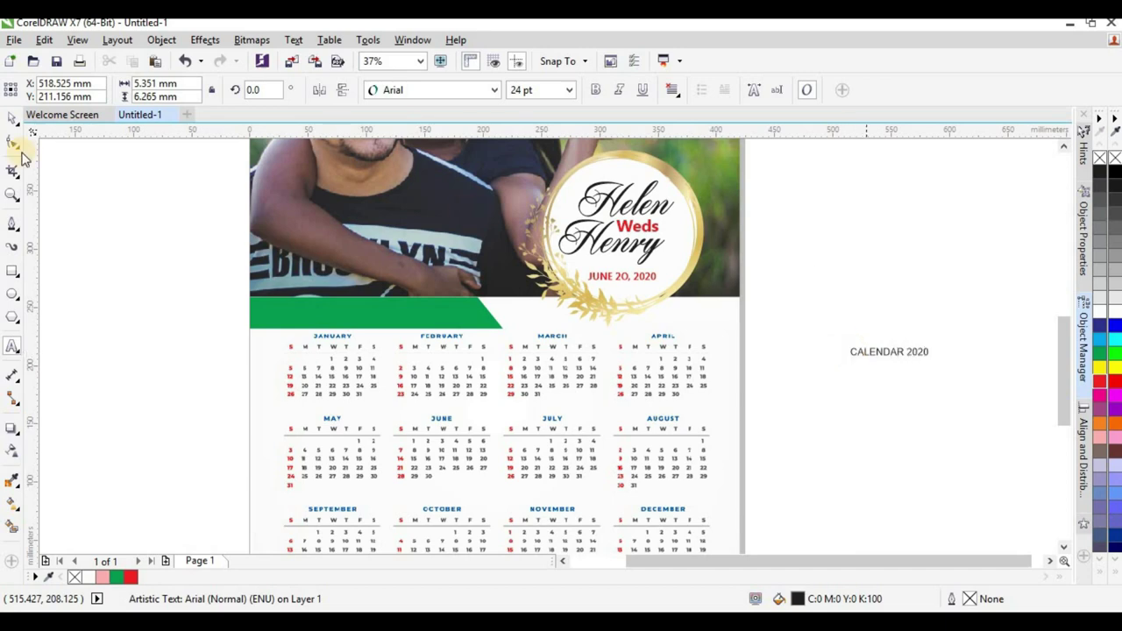
Set the "CALENDAR 2020" text in bold Gisha and place it on the green strip, enlarged to about 55 pt
{"action": "left_click", "coordinate": [11, 119]}
{"action": "left_click", "coordinate": [442, 93]}
{"action": "left_click", "coordinate": [494, 89]}
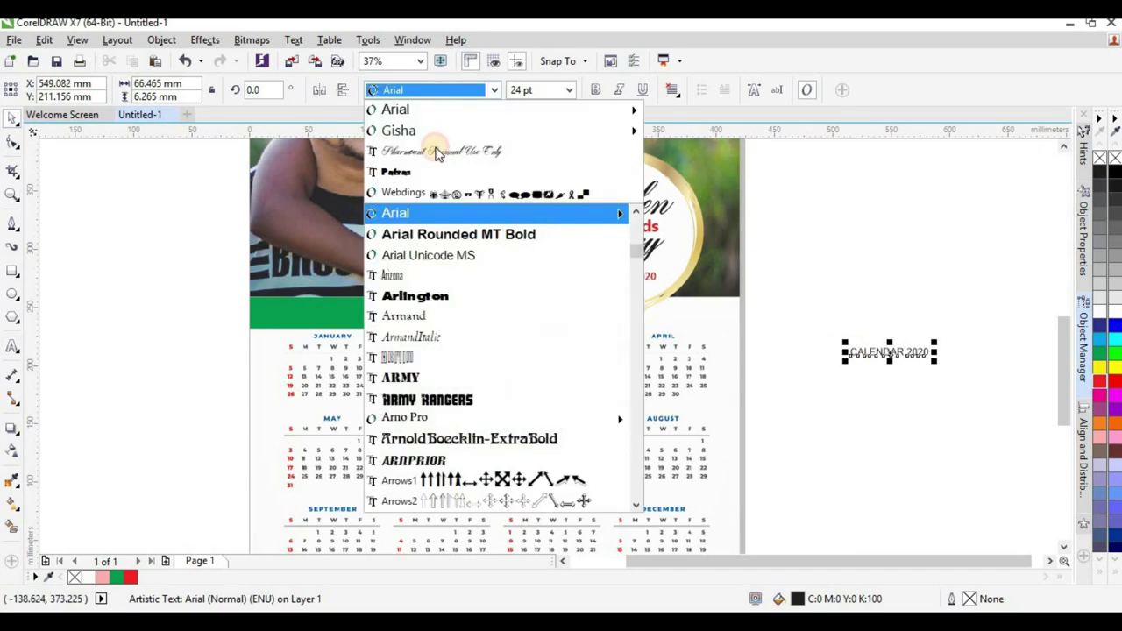
{"action": "left_click", "coordinate": [684, 131]}
{"action": "left_click_drag", "start_coordinate": [314, 306], "coordinate": [482, 275]}
{"action": "left_click", "coordinate": [596, 90]}
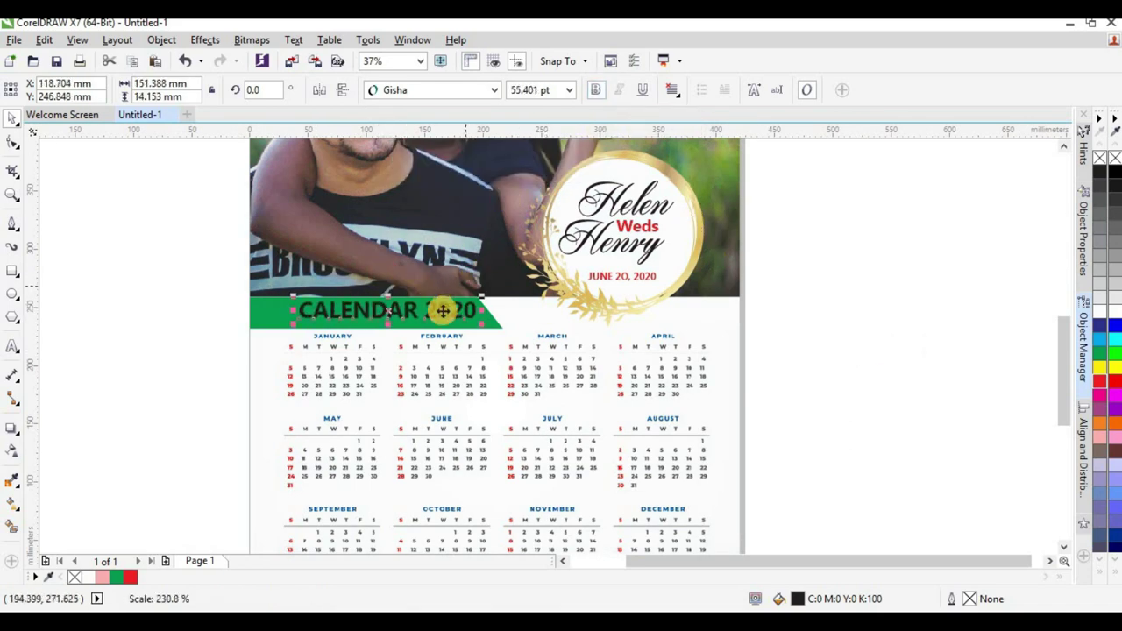
Center the "CALENDAR 2020" text vertically in the green strip and fill it with white
{"action": "scroll", "coordinate": [443, 312], "scroll_direction": "up", "scroll_amount": 1}
{"action": "left_click_drag", "start_coordinate": [440, 320], "coordinate": [427, 326]}
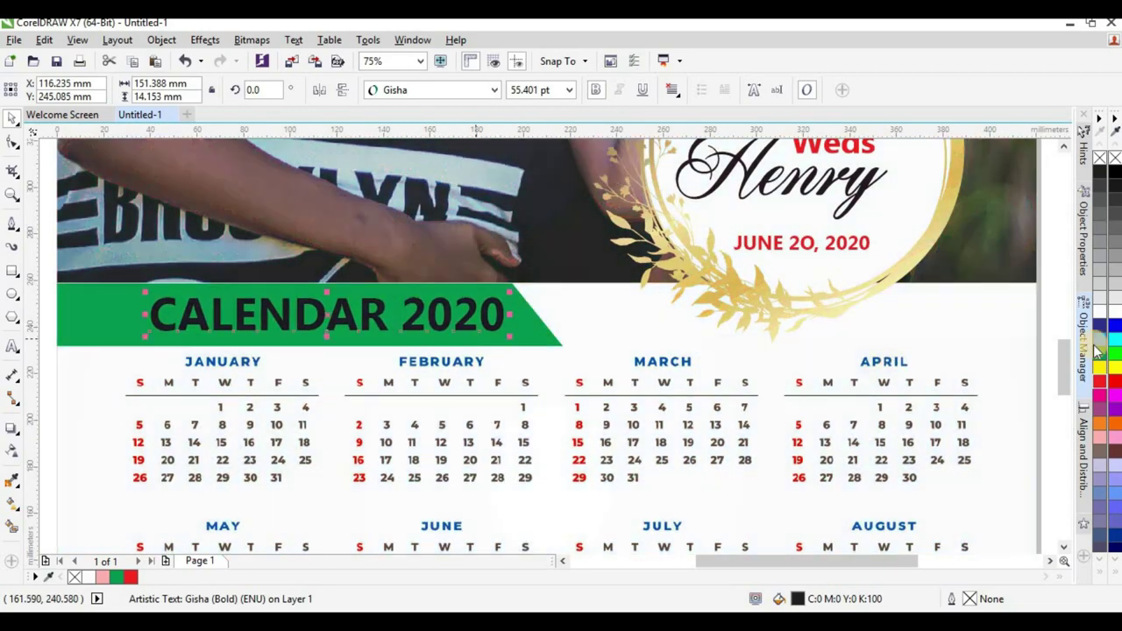
{"action": "scroll", "coordinate": [473, 333], "scroll_direction": "down", "scroll_amount": 2}
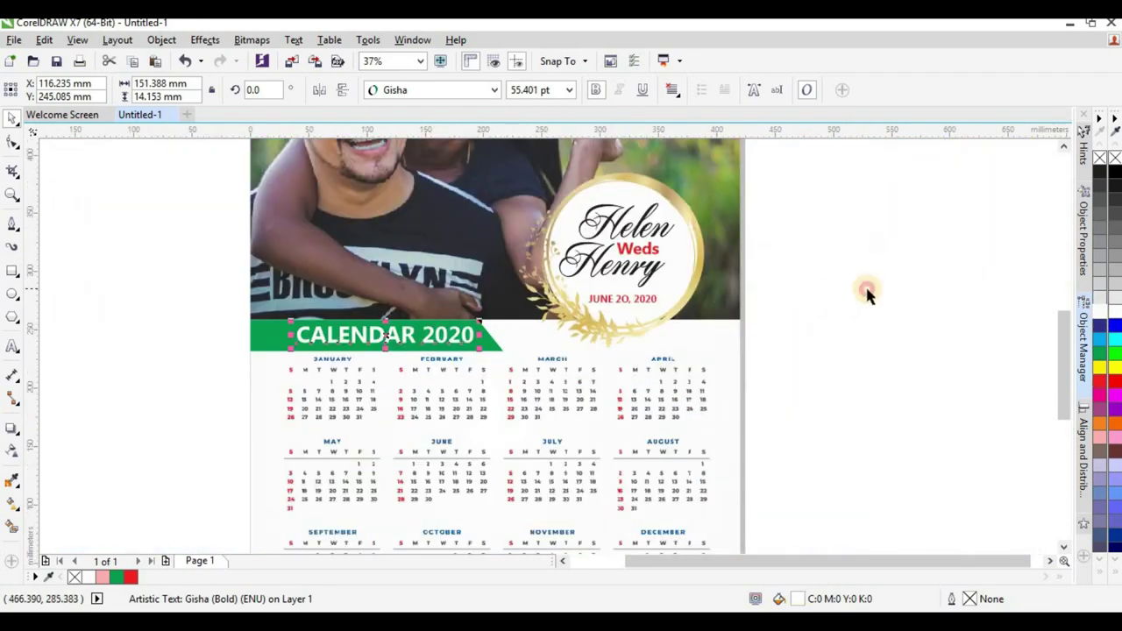
{"action": "left_click", "coordinate": [864, 293]}
{"action": "scroll", "coordinate": [405, 359], "scroll_direction": "down", "scroll_amount": 2}
Draw a closed four-sided Pen shape about 61 × 21 mm around "2020", its right side slanted parallel to the strip's end
{"action": "scroll", "coordinate": [438, 346], "scroll_direction": "up", "scroll_amount": 4}
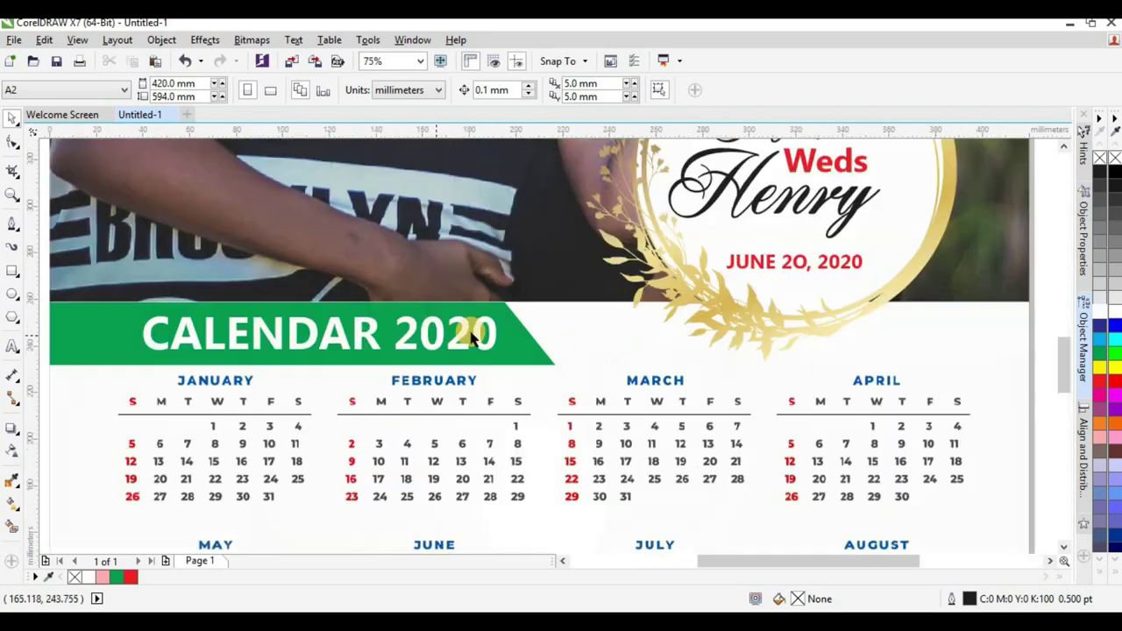
{"action": "scroll", "coordinate": [575, 302], "scroll_direction": "up", "scroll_amount": 2}
{"action": "left_click", "coordinate": [11, 224]}
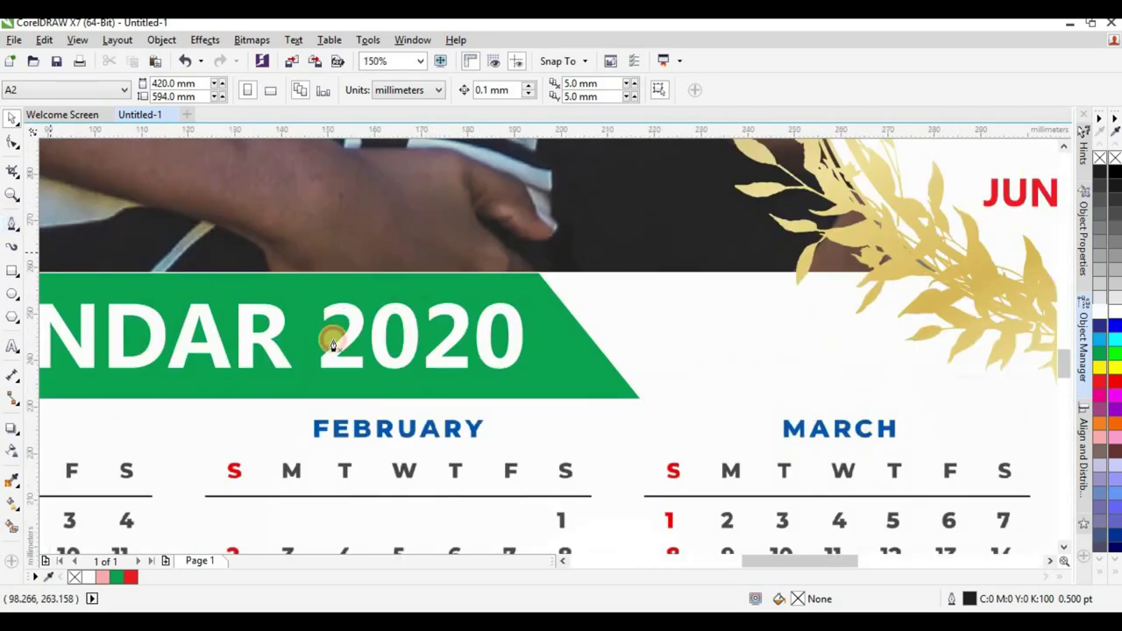
{"action": "left_click", "coordinate": [305, 285]}
{"action": "left_click", "coordinate": [306, 390]}
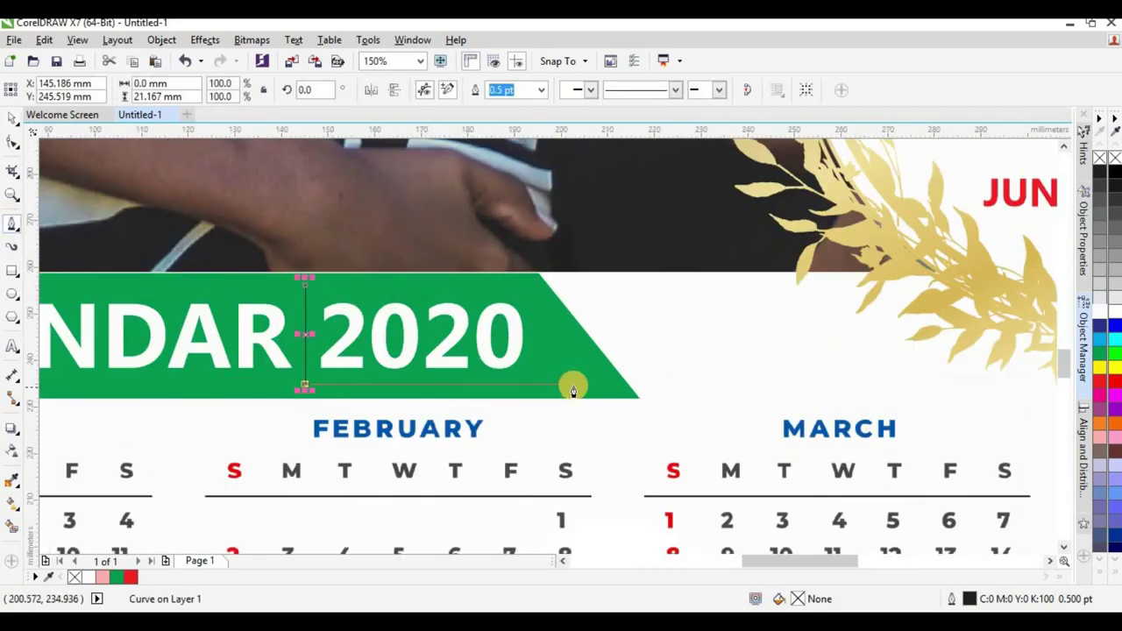
{"action": "left_click", "coordinate": [588, 386]}
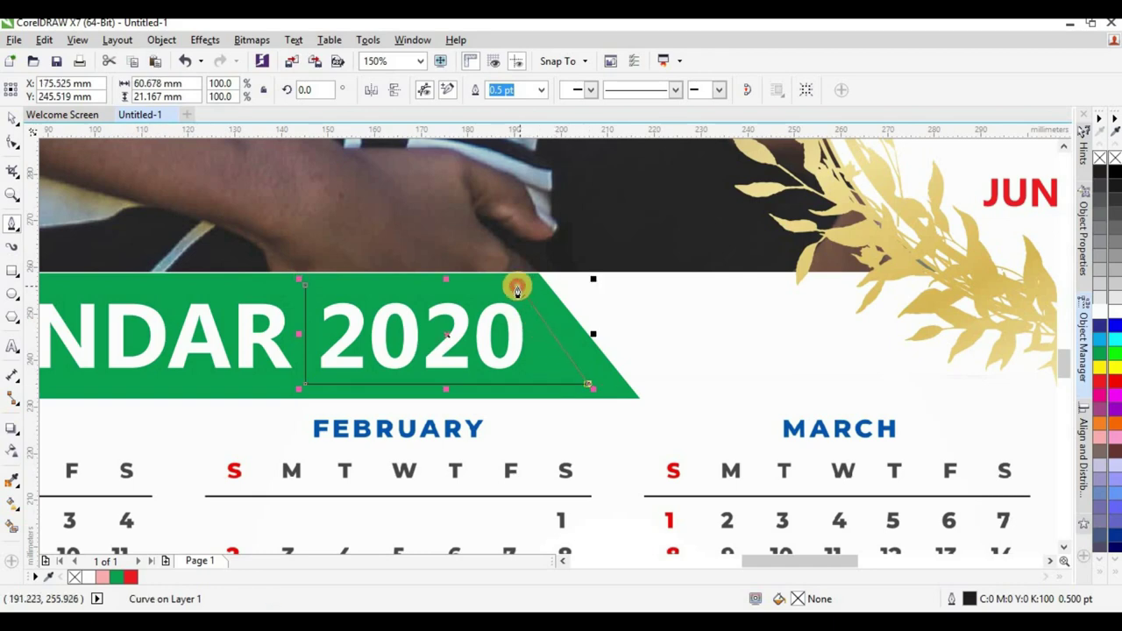
{"action": "left_click", "coordinate": [517, 290]}
{"action": "left_click", "coordinate": [305, 284]}
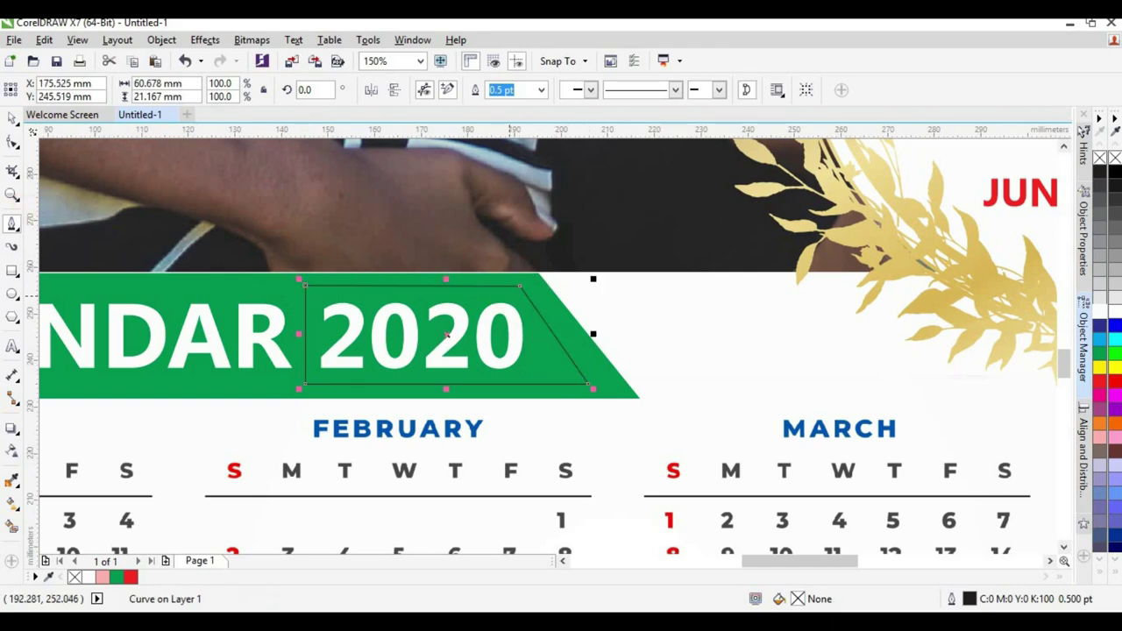
{"action": "left_click", "coordinate": [12, 117]}
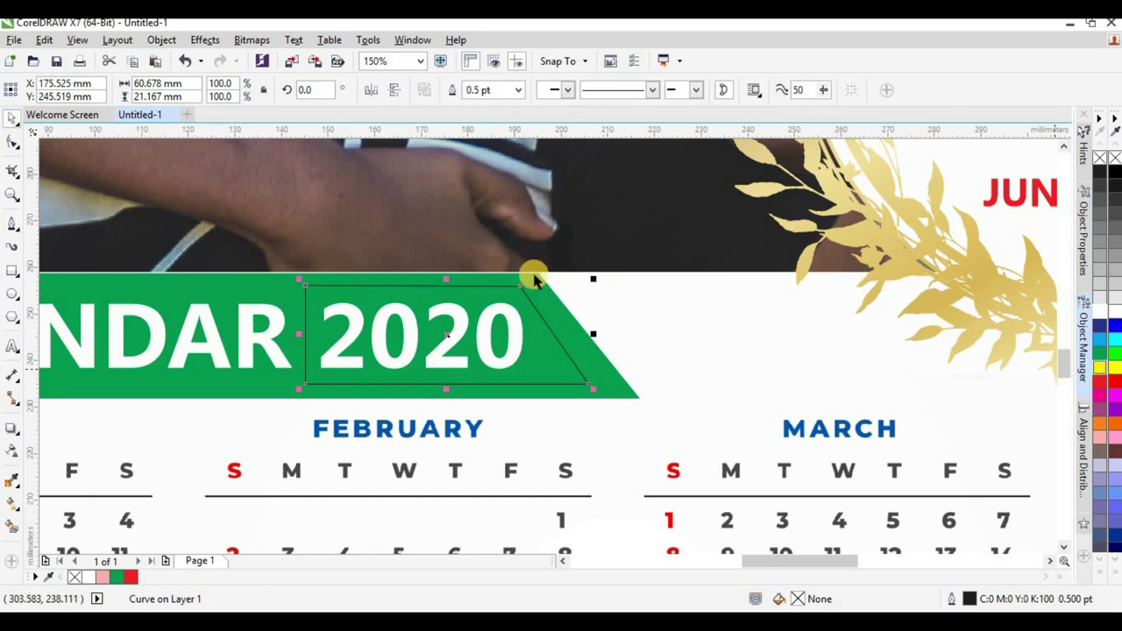
Fill the four-sided shape over "2020" with white and remove its outline
{"action": "scroll", "coordinate": [503, 386], "scroll_direction": "down", "scroll_amount": 4}
{"action": "scroll", "coordinate": [499, 368], "scroll_direction": "up", "scroll_amount": 2}
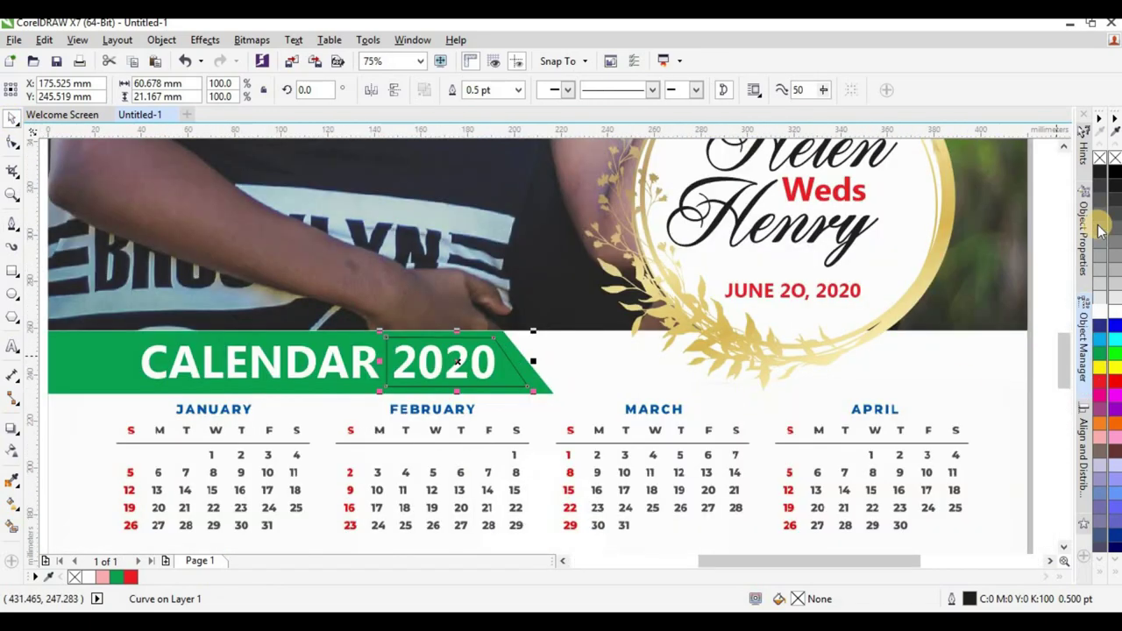
{"action": "left_click", "coordinate": [1099, 309]}
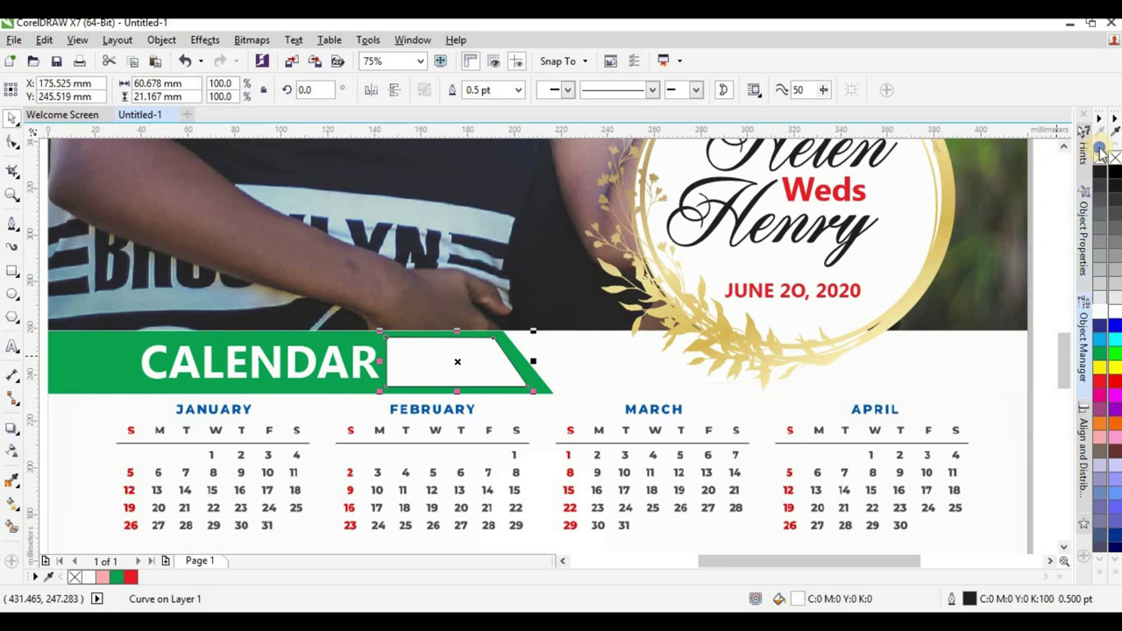
{"action": "right_click", "coordinate": [1106, 155]}
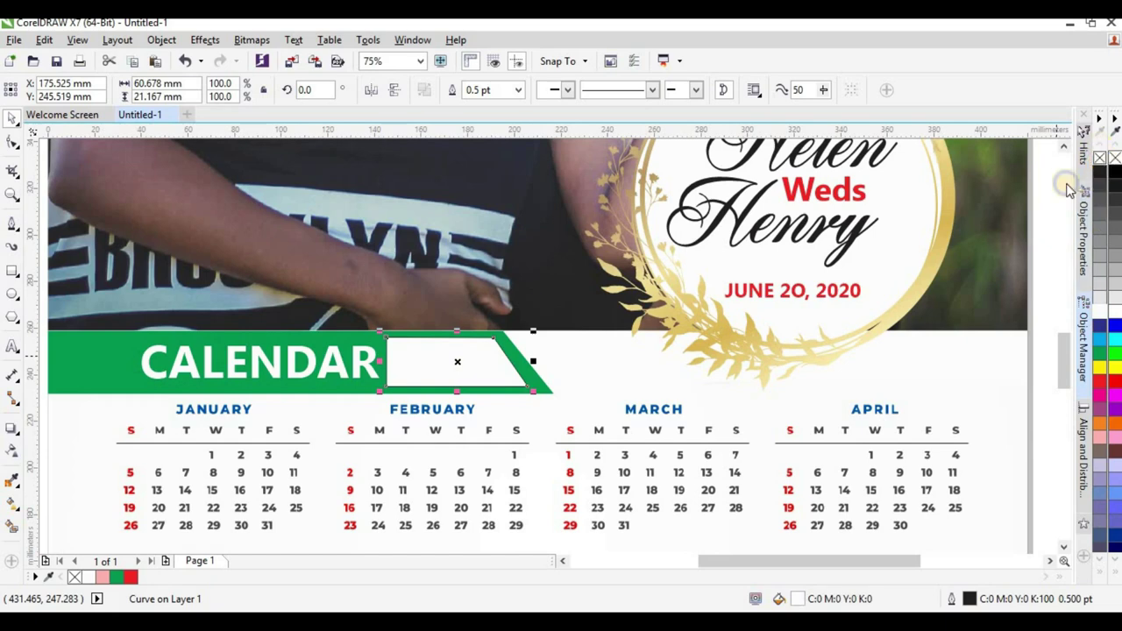
Recolor only the "2020" characters of the calendar heading red
{"action": "double_click", "coordinate": [360, 364]}
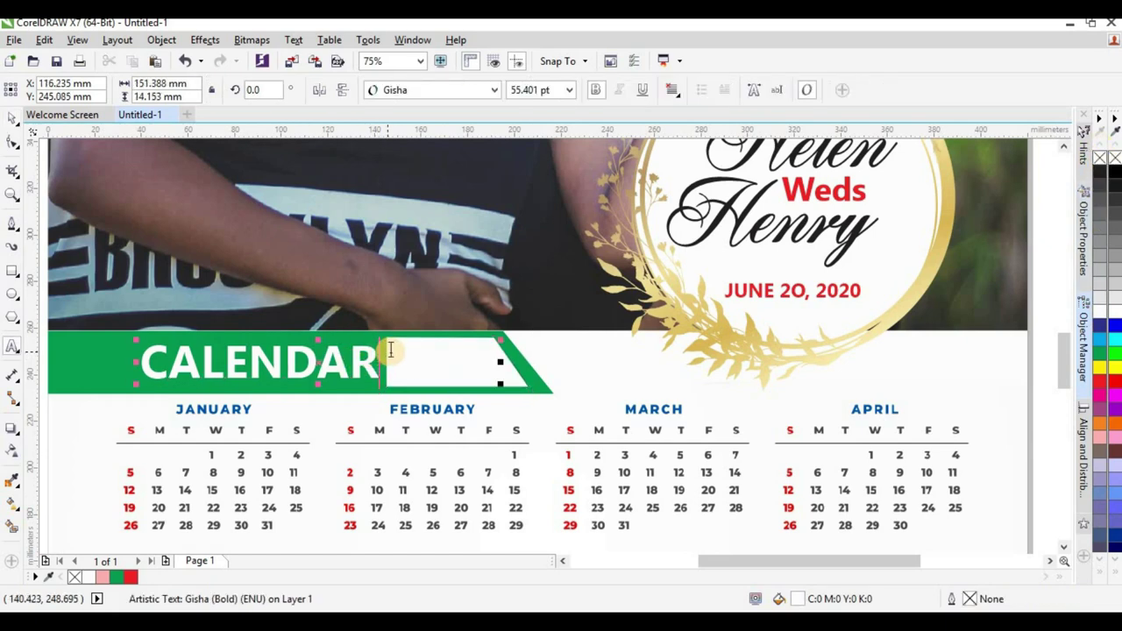
{"action": "left_click_drag", "start_coordinate": [390, 349], "coordinate": [663, 366]}
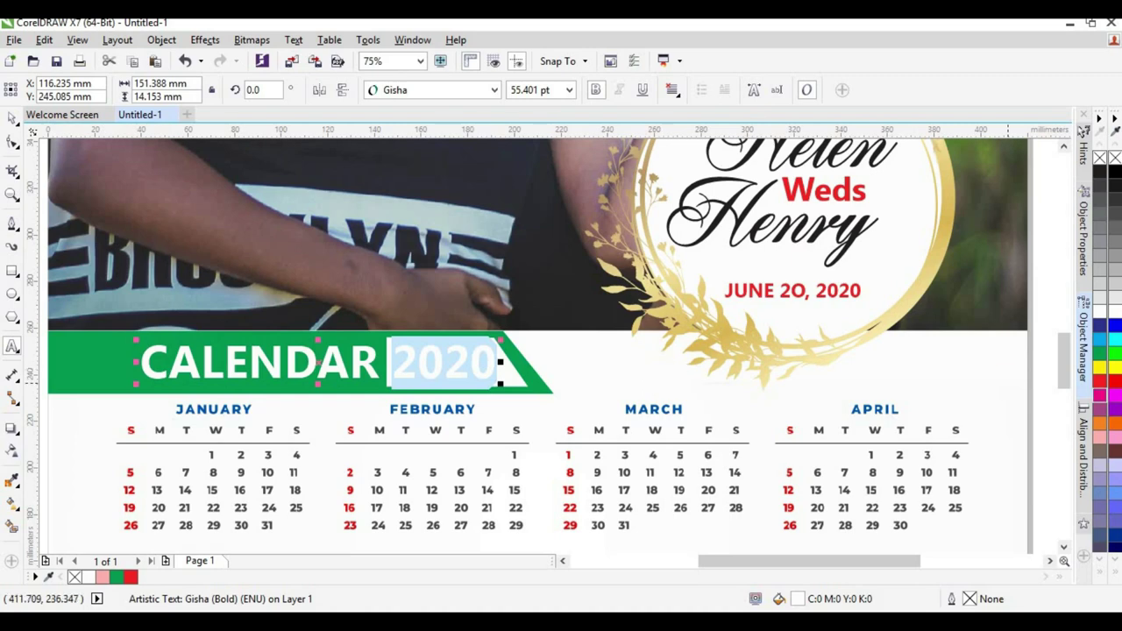
{"action": "left_click", "coordinate": [1104, 383]}
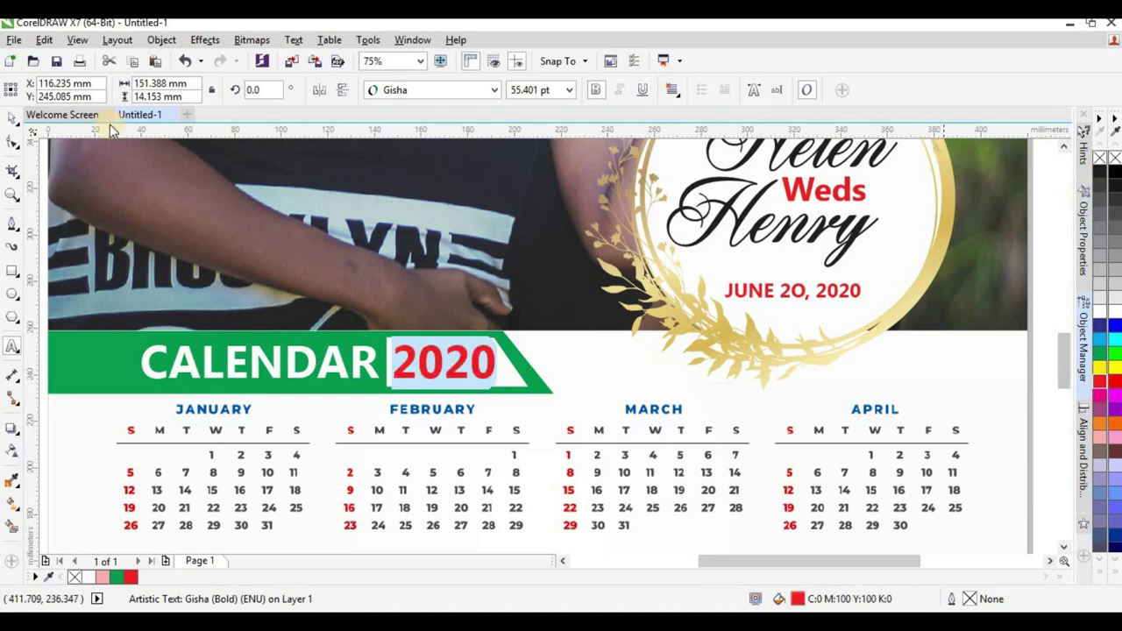
{"action": "left_click", "coordinate": [13, 118]}
Bring the "CALENDAR 2020" text to the front of the white shape and deselect it
{"action": "scroll", "coordinate": [403, 388], "scroll_direction": "down", "scroll_amount": 2}
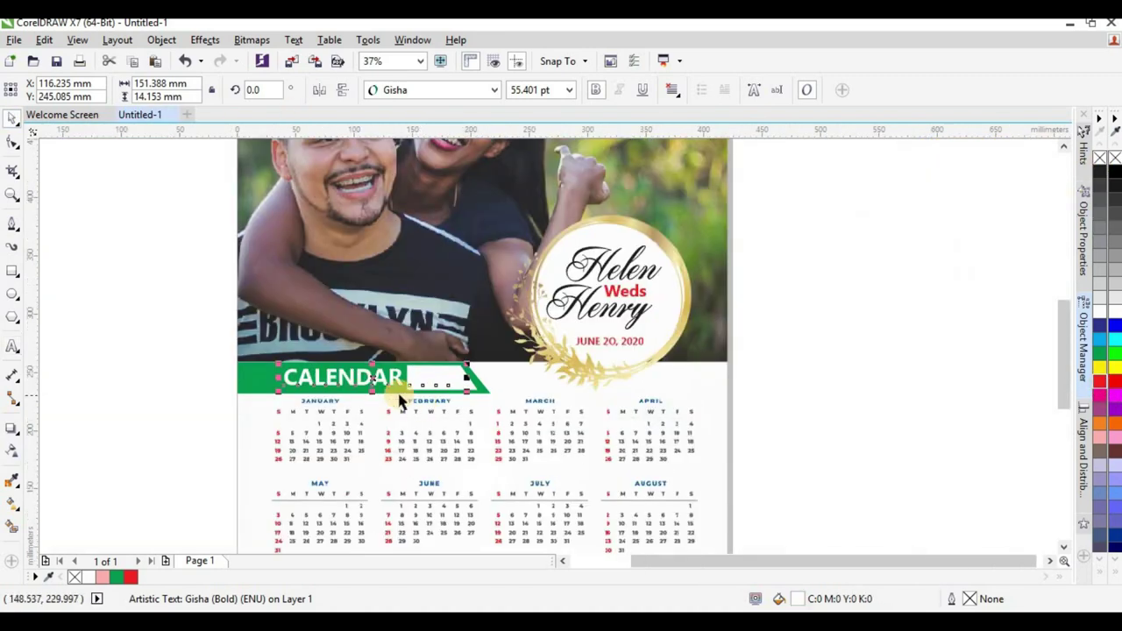
{"action": "scroll", "coordinate": [399, 386], "scroll_direction": "up", "scroll_amount": 2}
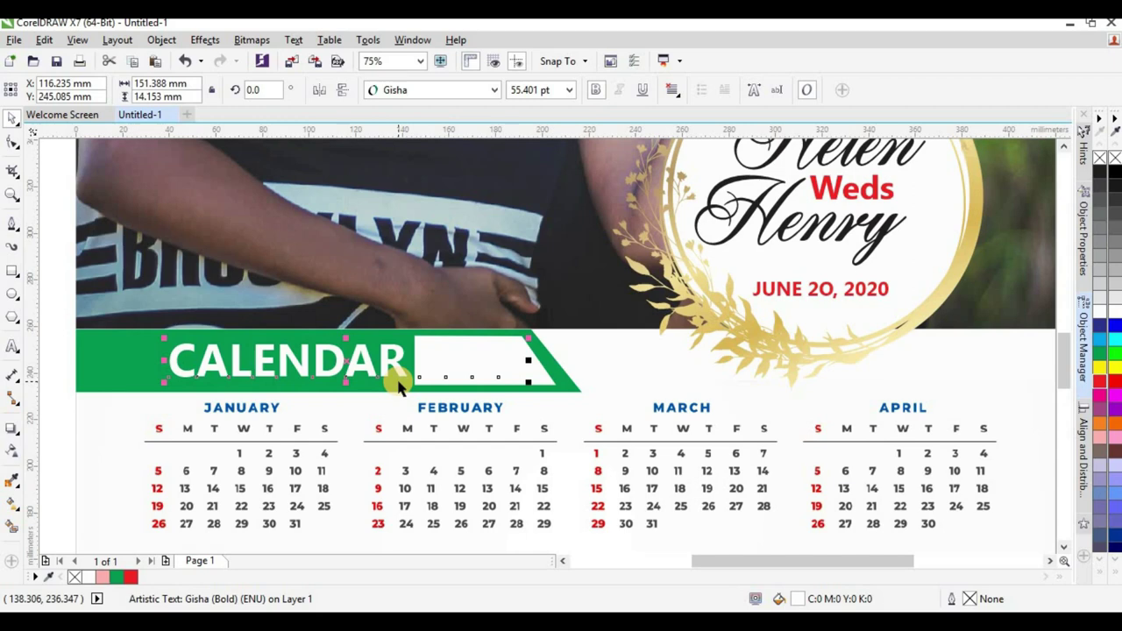
{"action": "key", "text": "shift+Page_Up"}
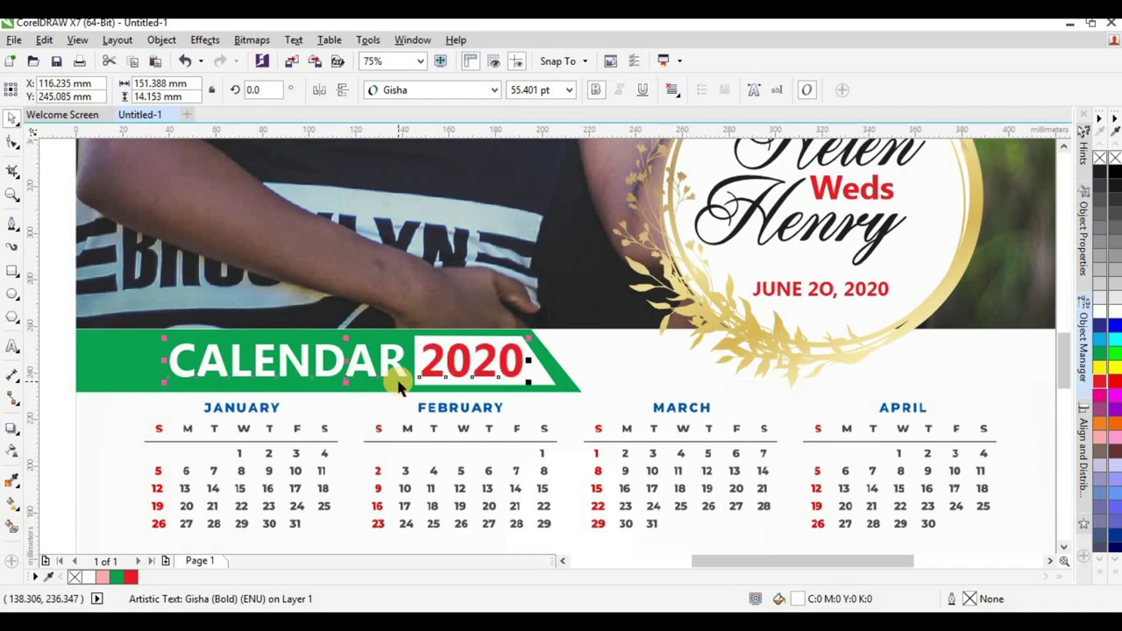
{"action": "scroll", "coordinate": [445, 421], "scroll_direction": "down", "scroll_amount": 5}
{"action": "key", "text": "Escape"}
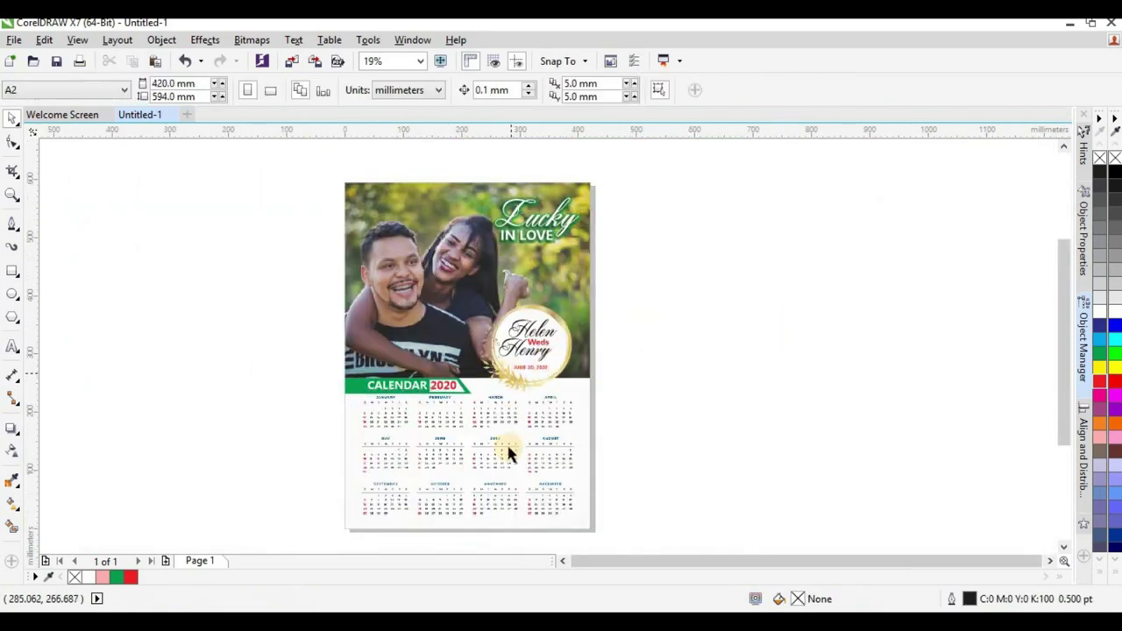
Examine the whole poster, the month grid and the blank margin along the page's lower edge
{"action": "scroll", "coordinate": [531, 256], "scroll_direction": "up", "scroll_amount": 2}
{"action": "scroll", "coordinate": [583, 280], "scroll_direction": "down", "scroll_amount": 2}
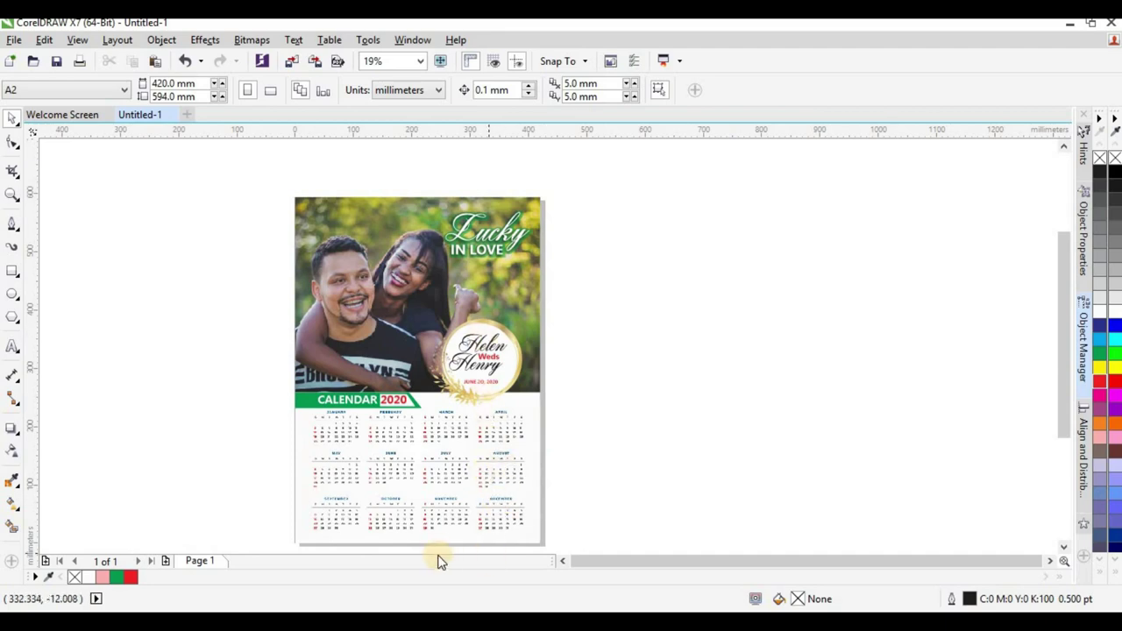
{"action": "scroll", "coordinate": [438, 521], "scroll_direction": "up", "scroll_amount": 2}
{"action": "left_click", "coordinate": [491, 382]}
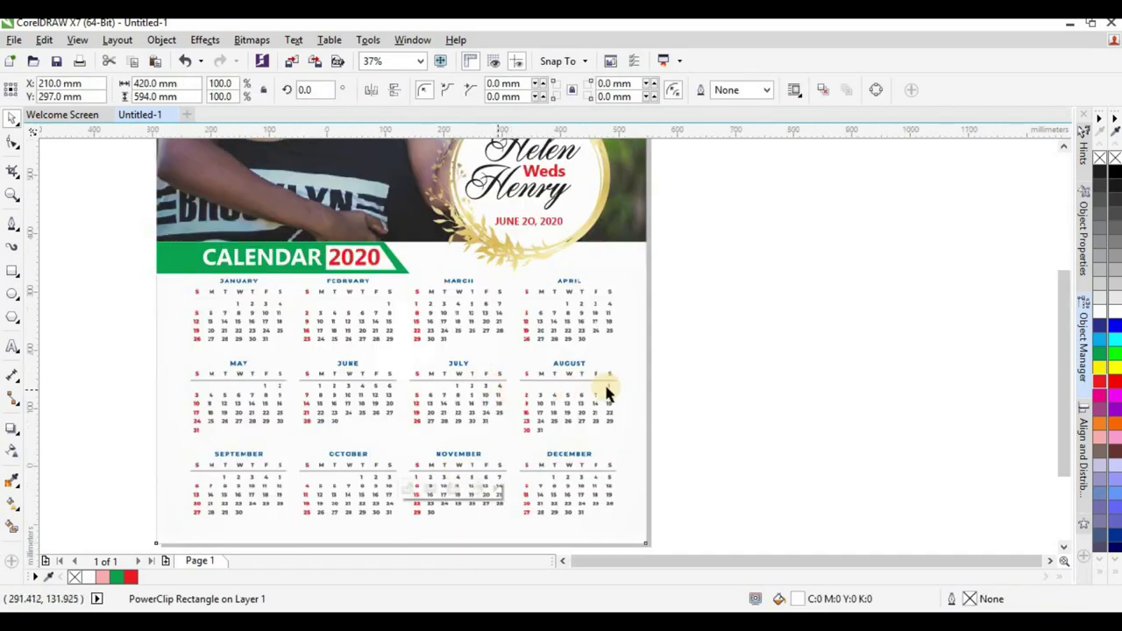
{"action": "scroll", "coordinate": [526, 438], "scroll_direction": "down", "scroll_amount": 2}
{"action": "left_click", "coordinate": [416, 488]}
{"action": "scroll", "coordinate": [417, 488], "scroll_direction": "up", "scroll_amount": 2}
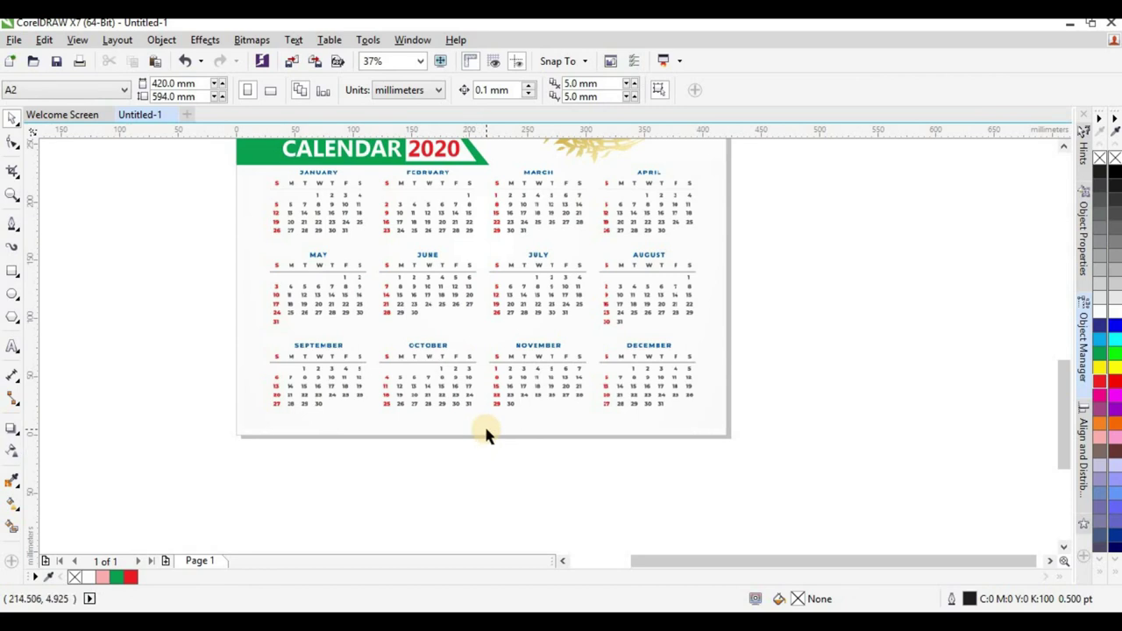
Add the artistic text "Courtesy: Brides Family" in the empty area below the page
{"action": "left_click", "coordinate": [12, 346]}
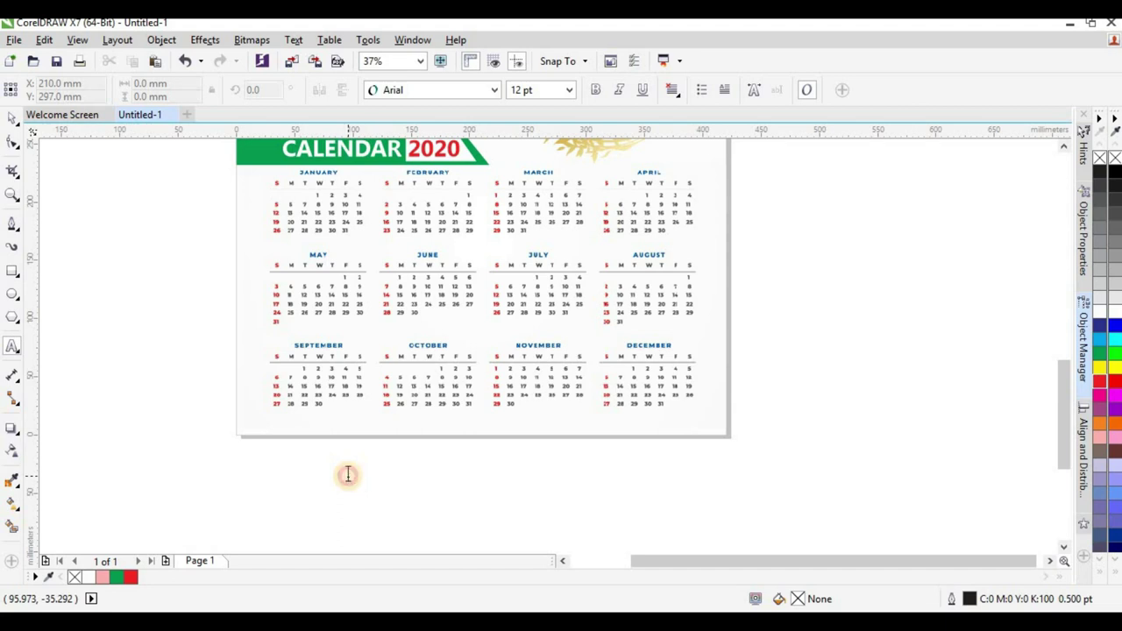
{"action": "left_click", "coordinate": [347, 475]}
{"action": "type", "text": "Courtesy: Brides Family"}
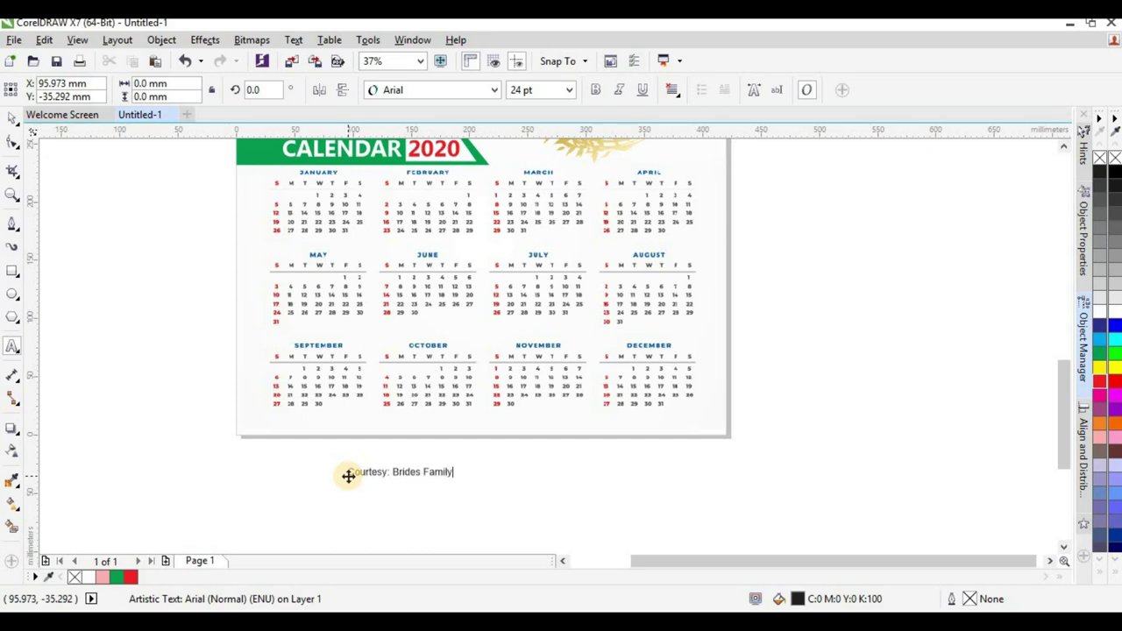
Set the courtesy text in Gisha and move it into the page's lower margin, centred roughly under the month grid
{"action": "left_click", "coordinate": [12, 117]}
{"action": "left_click", "coordinate": [429, 89]}
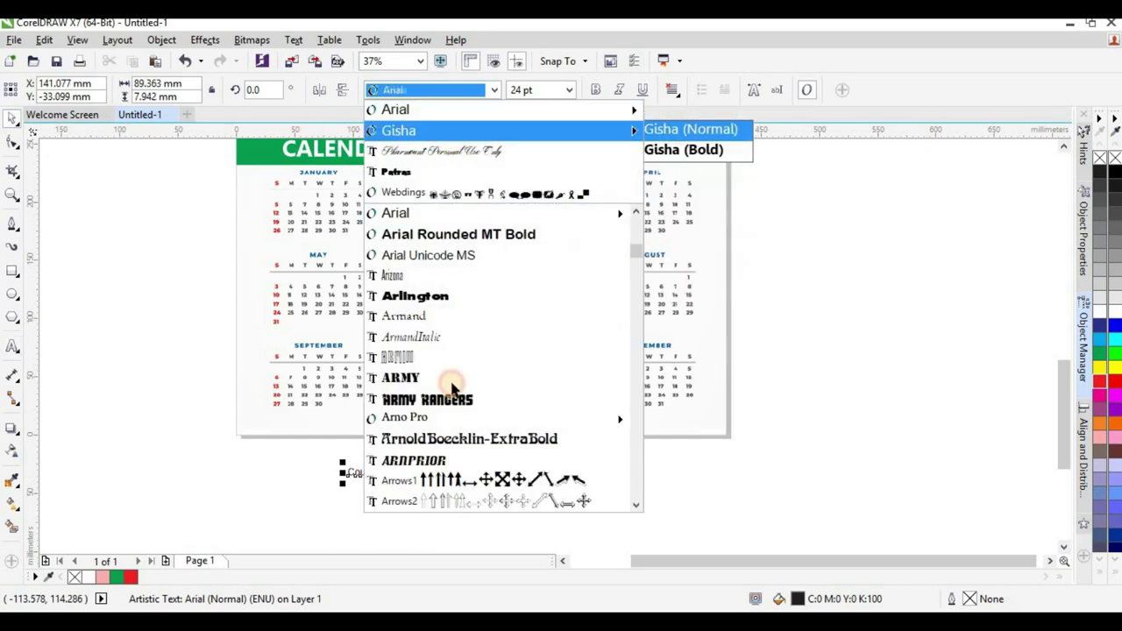
{"action": "left_click_drag", "start_coordinate": [423, 475], "coordinate": [488, 398]}
{"action": "scroll", "coordinate": [493, 425], "scroll_direction": "up", "scroll_amount": 1}
{"action": "scroll", "coordinate": [487, 422], "scroll_direction": "up", "scroll_amount": 2}
{"action": "scroll", "coordinate": [495, 438], "scroll_direction": "down", "scroll_amount": 4}
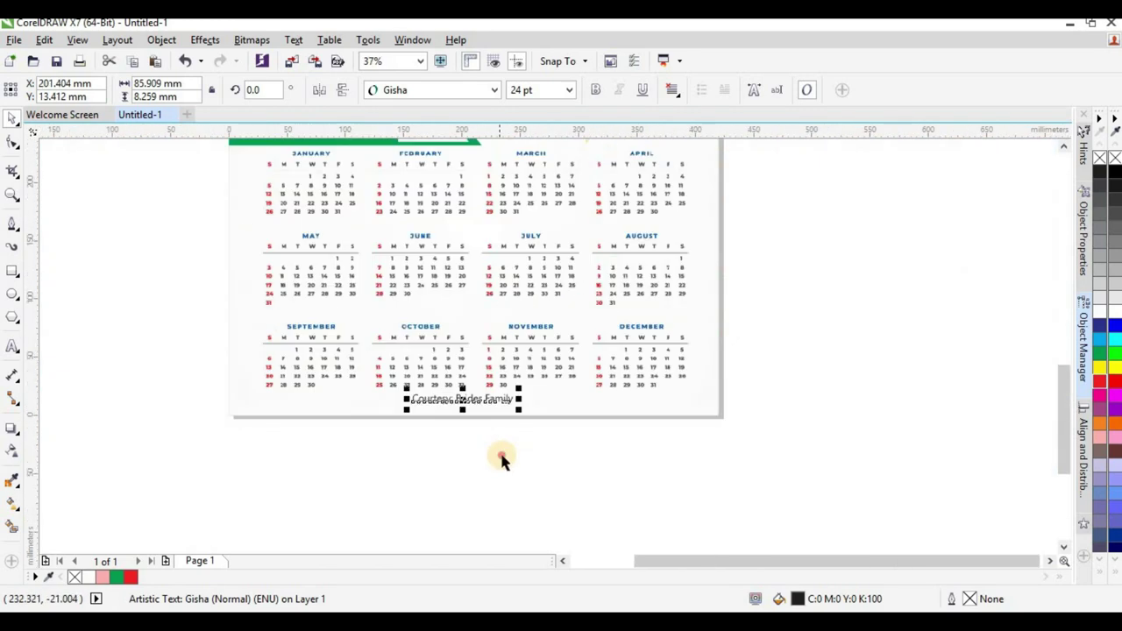
{"action": "left_click", "coordinate": [447, 411]}
Examine the courtesy line's placement under the month grid and its look within the whole poster
{"action": "scroll", "coordinate": [449, 417], "scroll_direction": "up", "scroll_amount": 2}
{"action": "scroll", "coordinate": [456, 437], "scroll_direction": "down", "scroll_amount": 4}
{"action": "scroll", "coordinate": [462, 436], "scroll_direction": "up", "scroll_amount": 3}
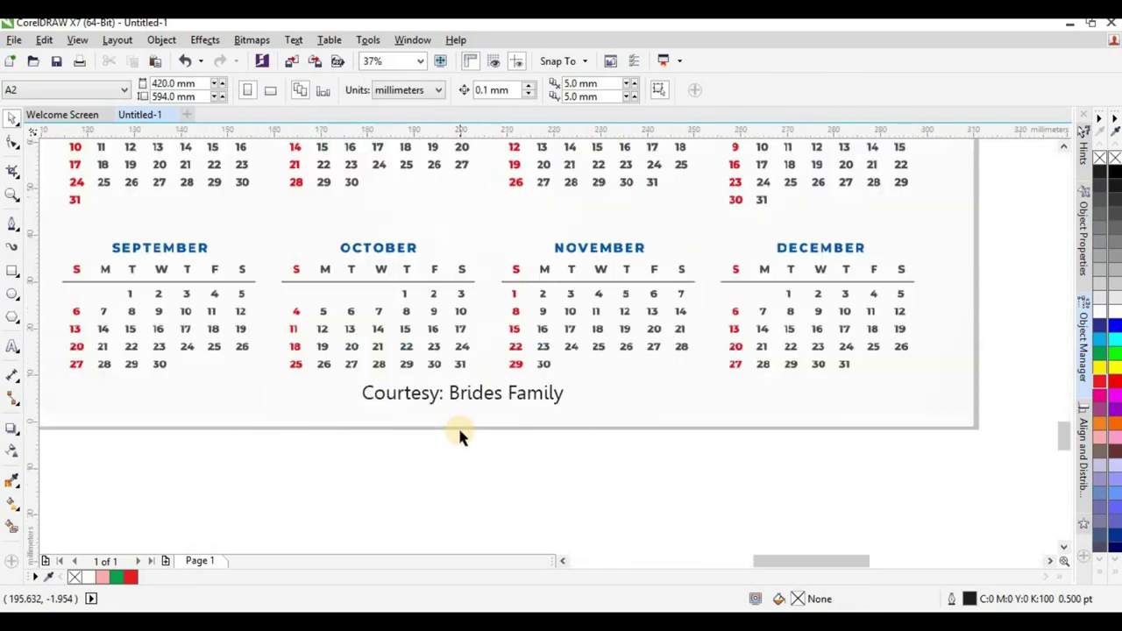
{"action": "scroll", "coordinate": [461, 401], "scroll_direction": "down", "scroll_amount": 2}
{"action": "scroll", "coordinate": [586, 333], "scroll_direction": "down", "scroll_amount": 2}
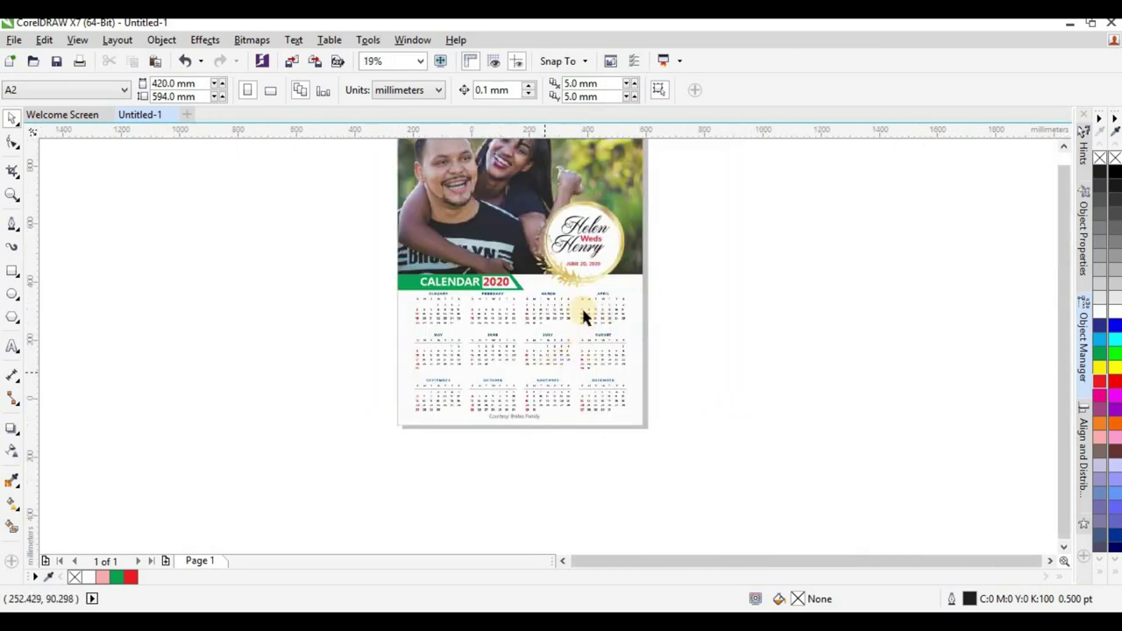
{"action": "scroll", "coordinate": [468, 228], "scroll_direction": "down", "scroll_amount": 2}
{"action": "scroll", "coordinate": [546, 374], "scroll_direction": "up", "scroll_amount": 3}
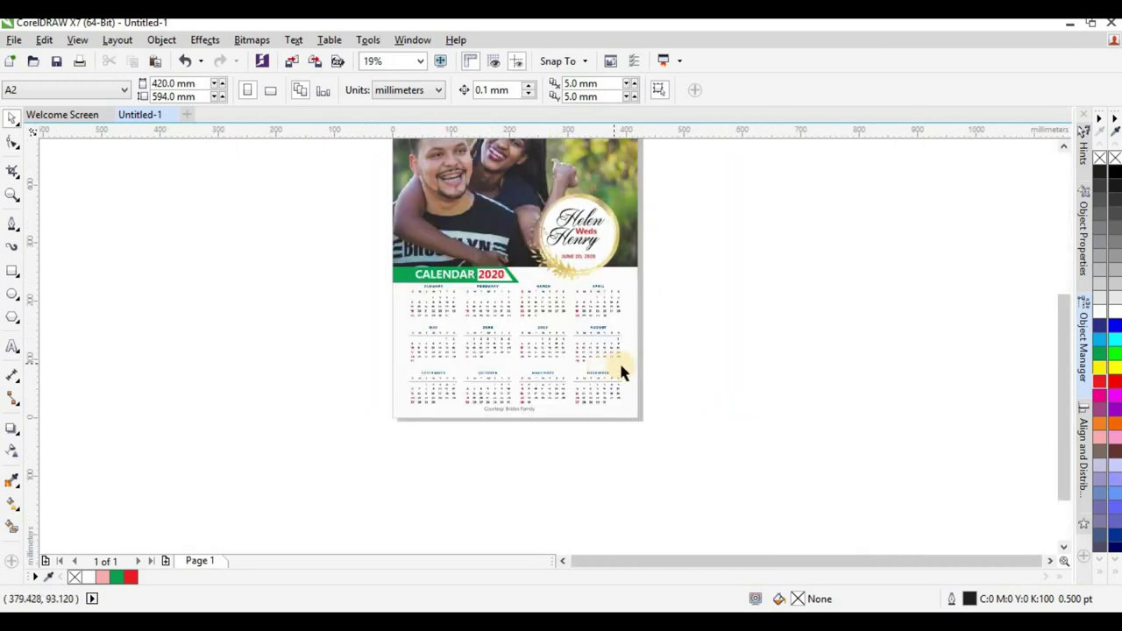
{"action": "scroll", "coordinate": [556, 393], "scroll_direction": "down", "scroll_amount": 2}
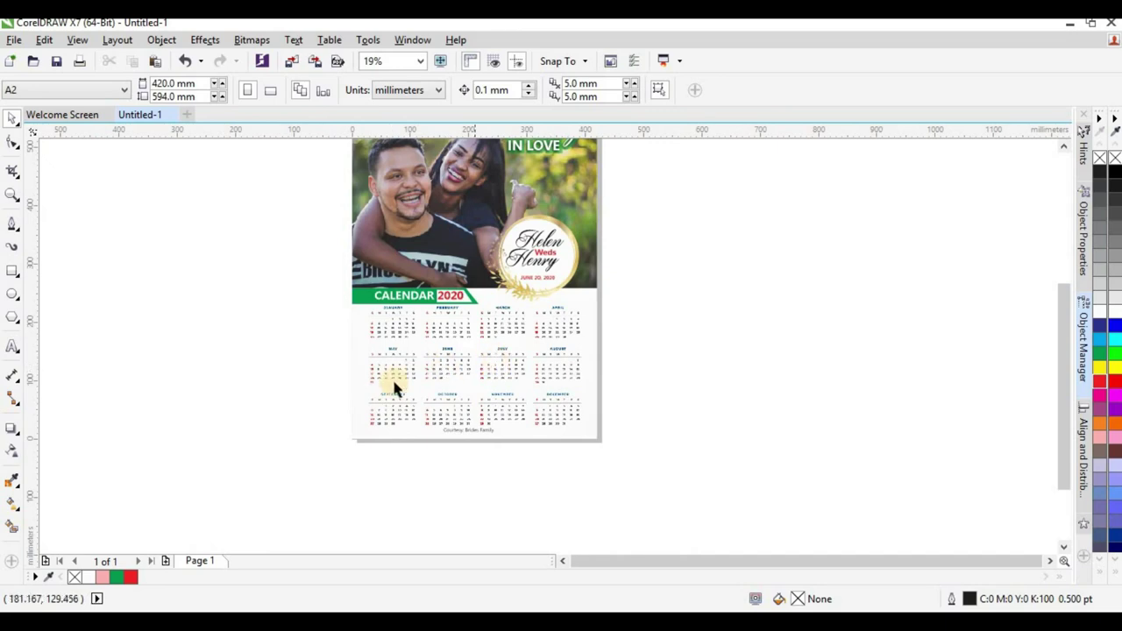
Make only the words "Brides Family" in the courtesy line bold
{"action": "scroll", "coordinate": [500, 436], "scroll_direction": "up", "scroll_amount": 3}
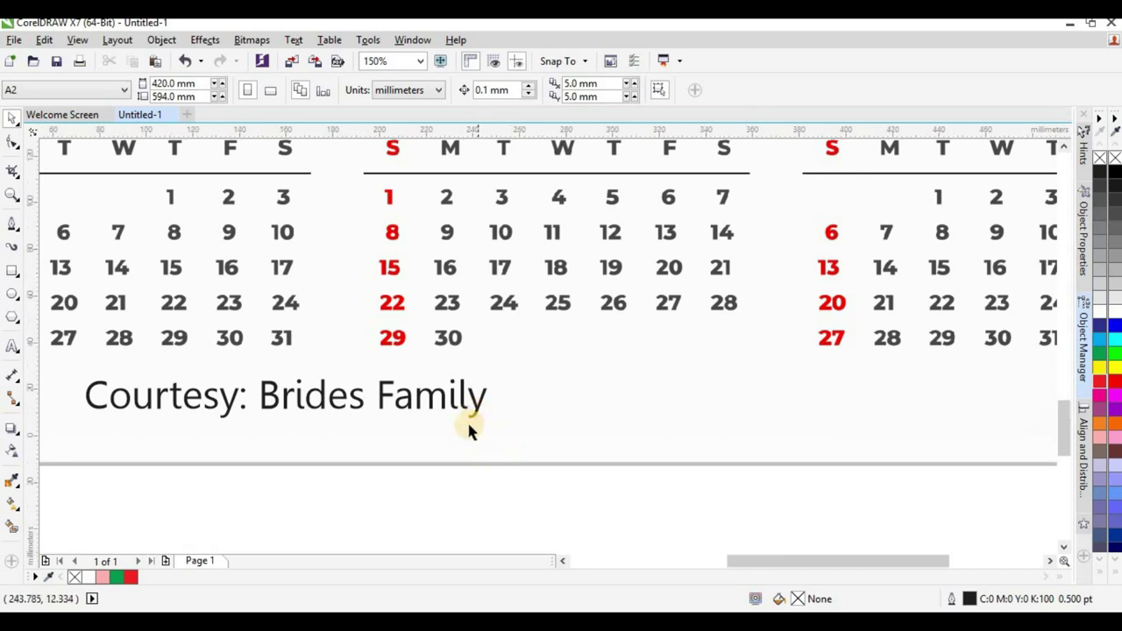
{"action": "scroll", "coordinate": [468, 430], "scroll_direction": "down", "scroll_amount": 2}
{"action": "scroll", "coordinate": [463, 420], "scroll_direction": "up", "scroll_amount": 1}
{"action": "scroll", "coordinate": [356, 410], "scroll_direction": "up", "scroll_amount": 2}
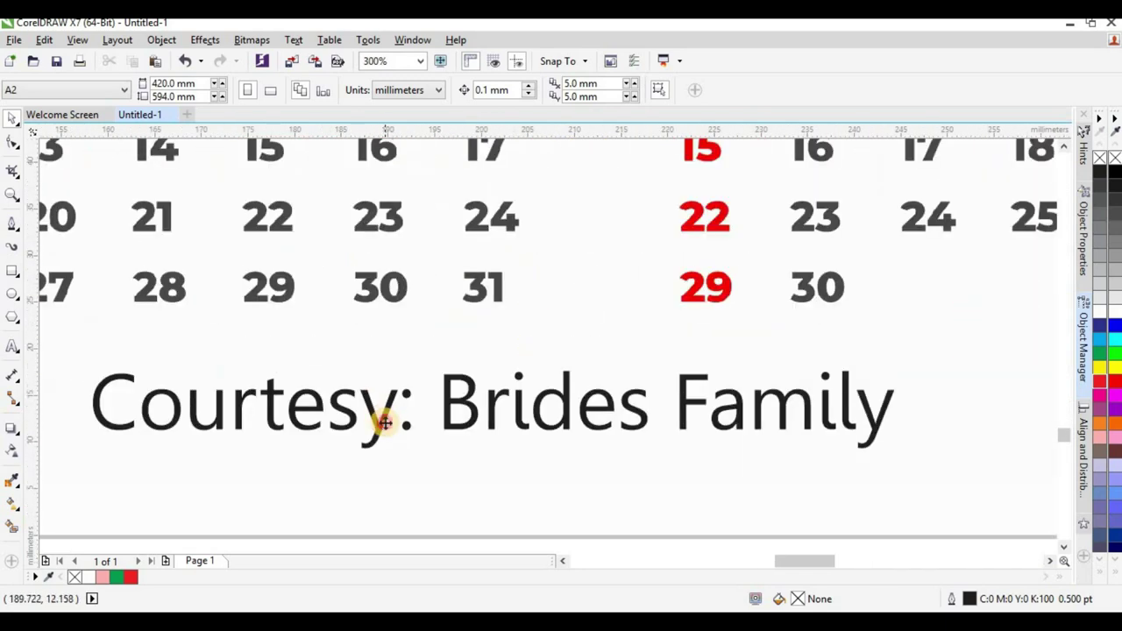
{"action": "left_click", "coordinate": [443, 404]}
{"action": "left_click", "coordinate": [445, 403]}
{"action": "key", "text": "shift+End"}
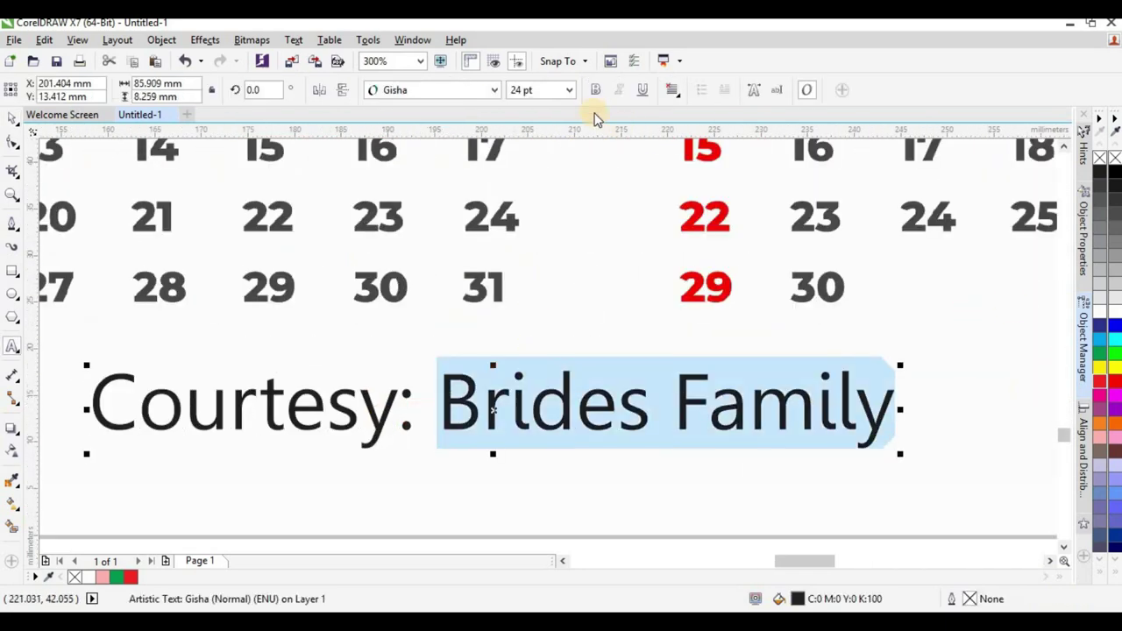
{"action": "left_click", "coordinate": [592, 91]}
Recolor only the word "Courtesy:" in the courtesy line red and deselect the text
{"action": "scroll", "coordinate": [386, 289], "scroll_direction": "down", "scroll_amount": 1}
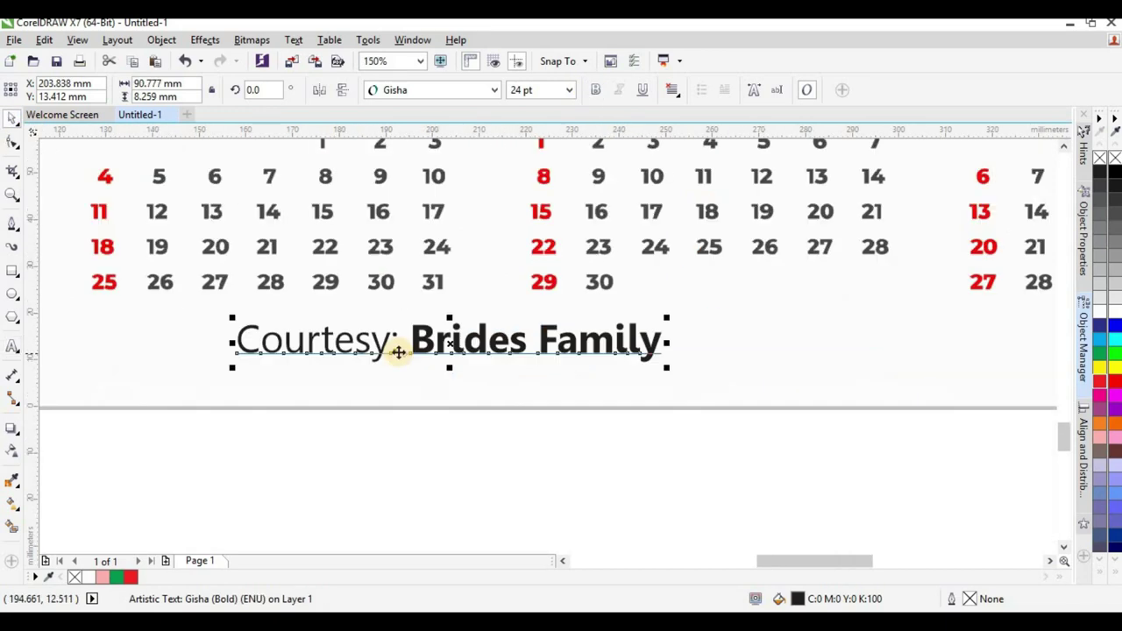
{"action": "left_click", "coordinate": [396, 341]}
{"action": "key", "text": "shift+Home"}
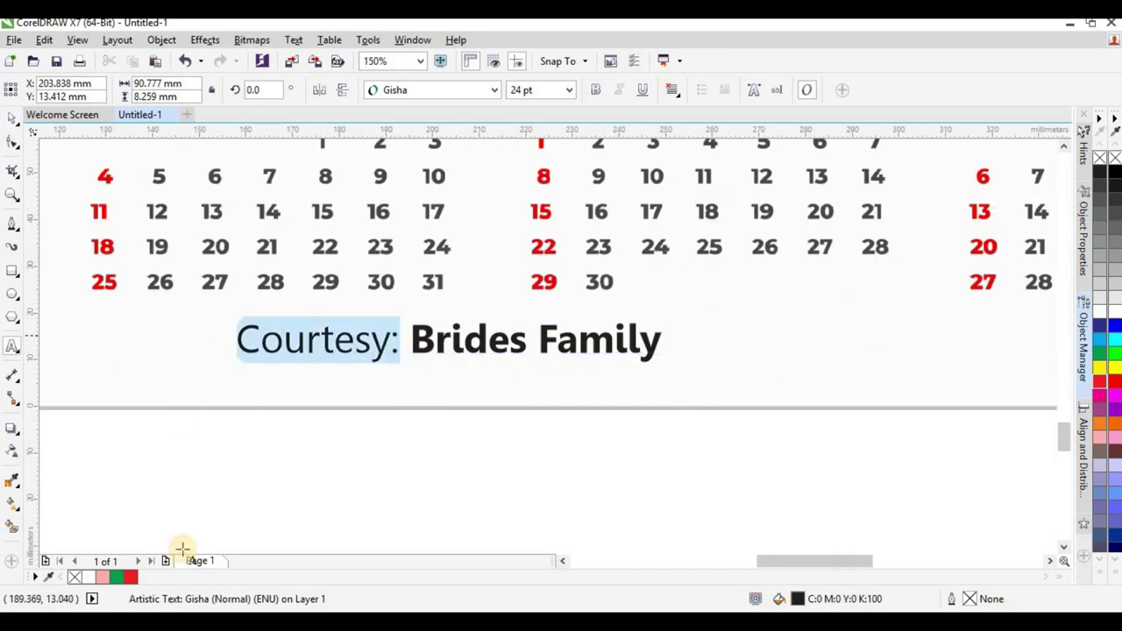
{"action": "left_click", "coordinate": [130, 578]}
{"action": "left_click", "coordinate": [12, 117]}
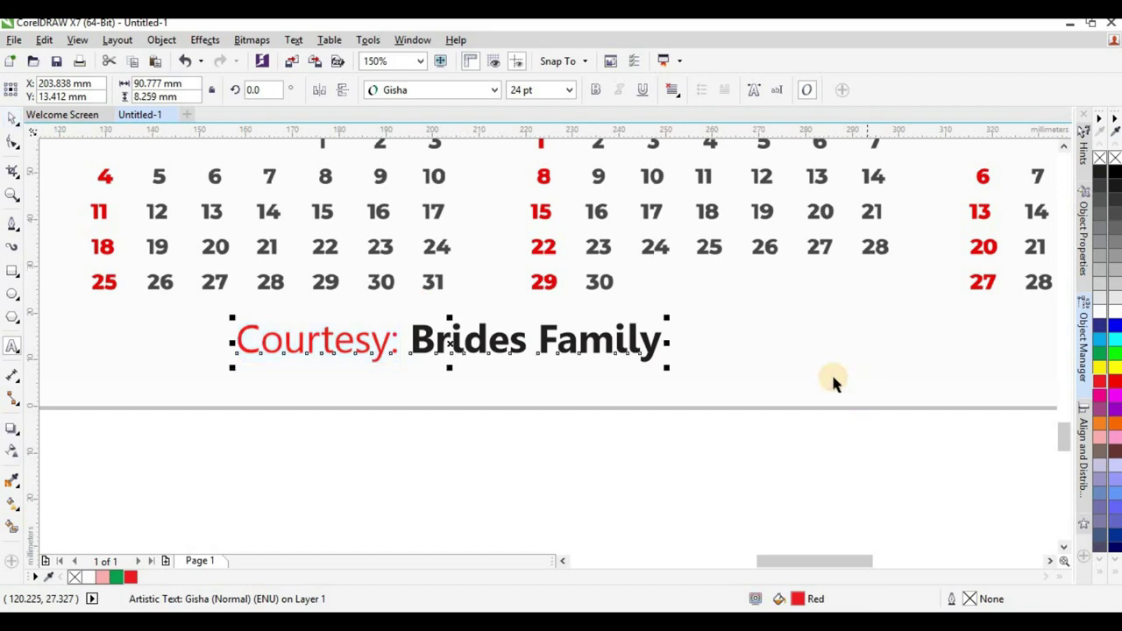
{"action": "left_click", "coordinate": [813, 366], "text": "shift"}
{"action": "scroll", "coordinate": [581, 433], "scroll_direction": "down", "scroll_amount": 4}
{"action": "key", "text": "Escape"}
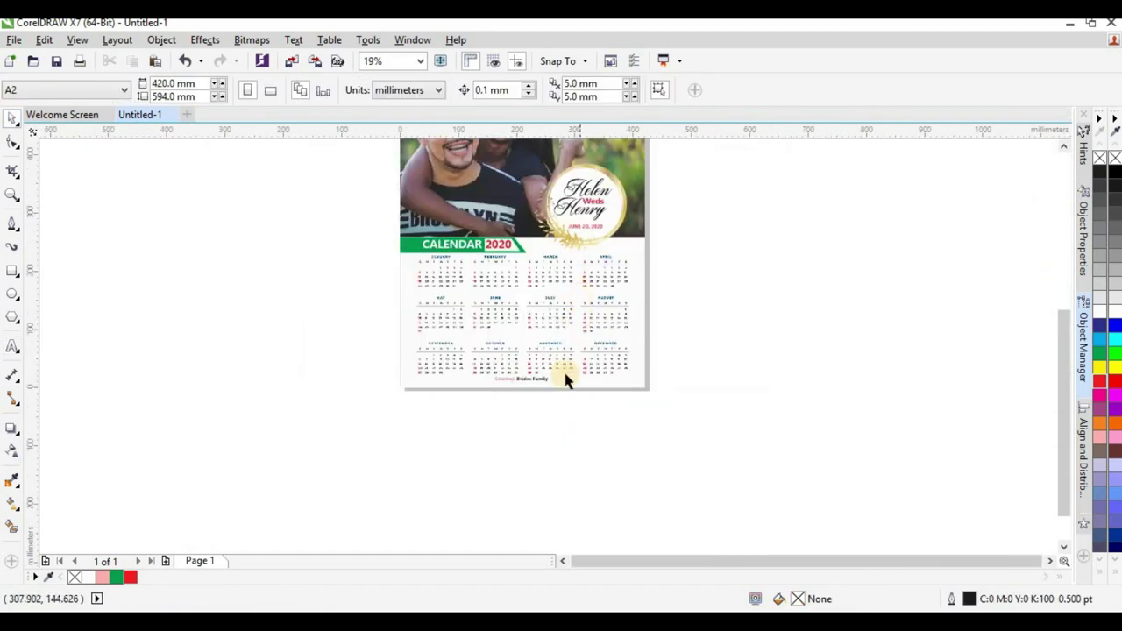
Examine the names-and-date wreath, the calendar banner and the overall poster, finishing with the whole page fitted in view
{"action": "scroll", "coordinate": [565, 364], "scroll_direction": "down", "scroll_amount": 1}
{"action": "scroll", "coordinate": [578, 355], "scroll_direction": "up", "scroll_amount": 3}
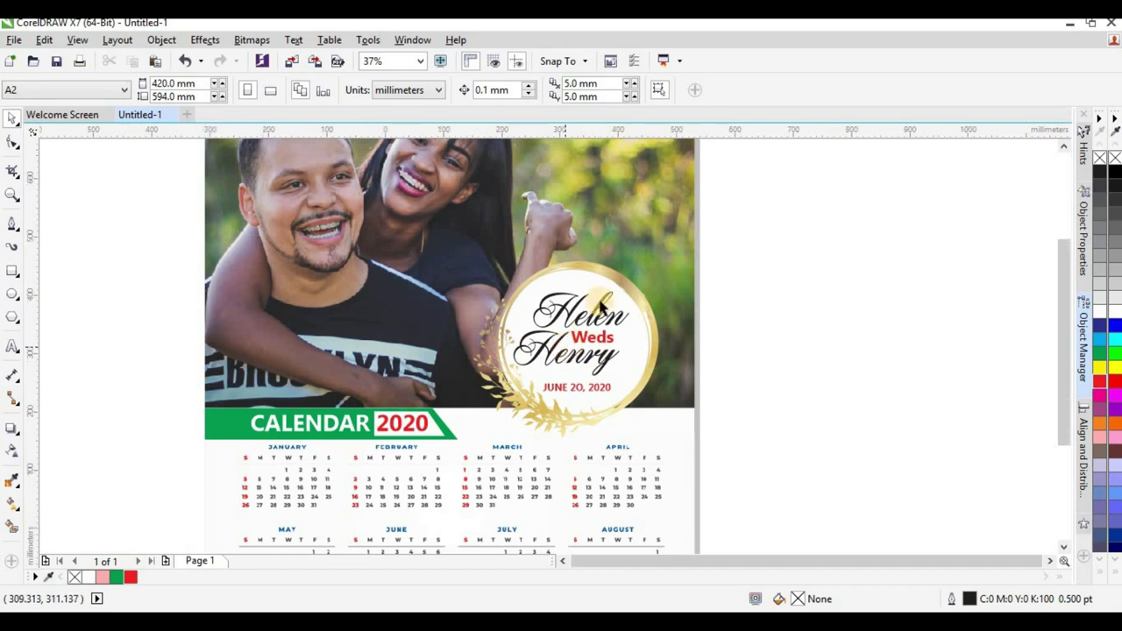
{"action": "scroll", "coordinate": [565, 351], "scroll_direction": "down", "scroll_amount": 3}
{"action": "scroll", "coordinate": [579, 346], "scroll_direction": "up", "scroll_amount": 1}
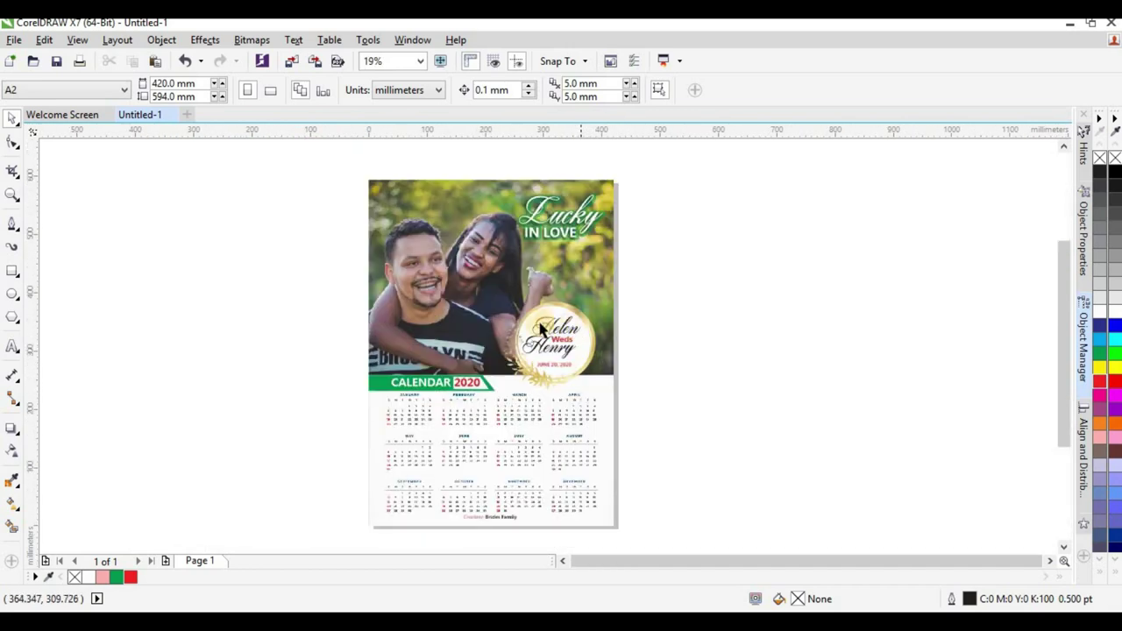
{"action": "scroll", "coordinate": [539, 345], "scroll_direction": "down", "scroll_amount": 1}
{"action": "scroll", "coordinate": [571, 348], "scroll_direction": "up", "scroll_amount": 3}
{"action": "left_click_drag", "start_coordinate": [745, 296], "coordinate": [459, 515]}
{"action": "scroll", "coordinate": [627, 328], "scroll_direction": "down", "scroll_amount": 2}
{"action": "left_click", "coordinate": [627, 327]}
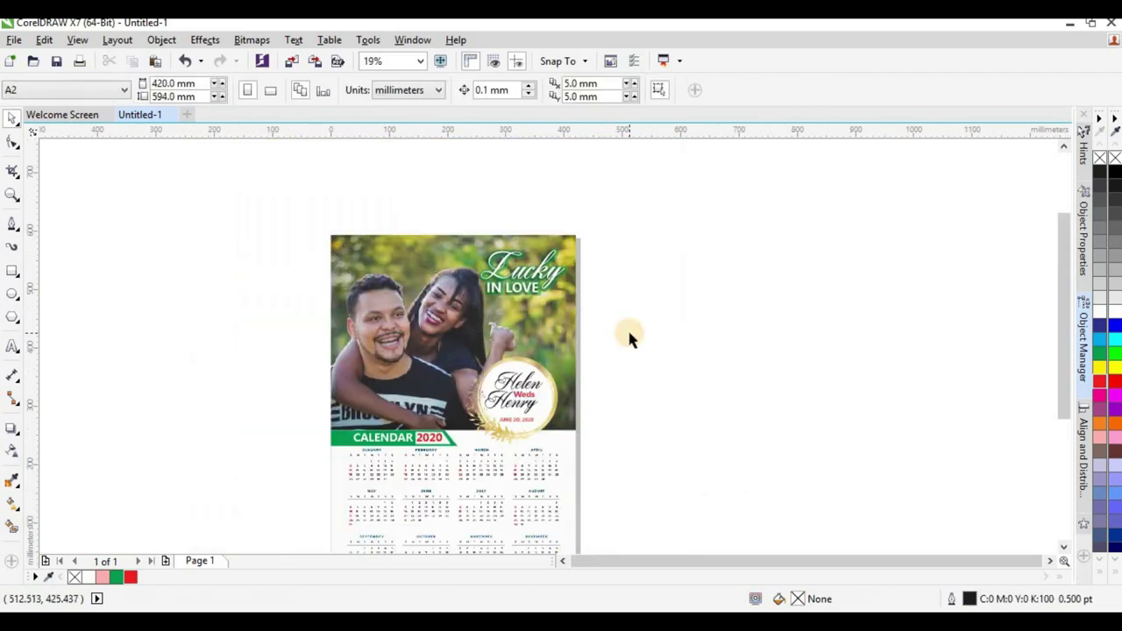
{"action": "scroll", "coordinate": [529, 388], "scroll_direction": "down", "scroll_amount": 1}
{"action": "scroll", "coordinate": [537, 360], "scroll_direction": "up", "scroll_amount": 1}
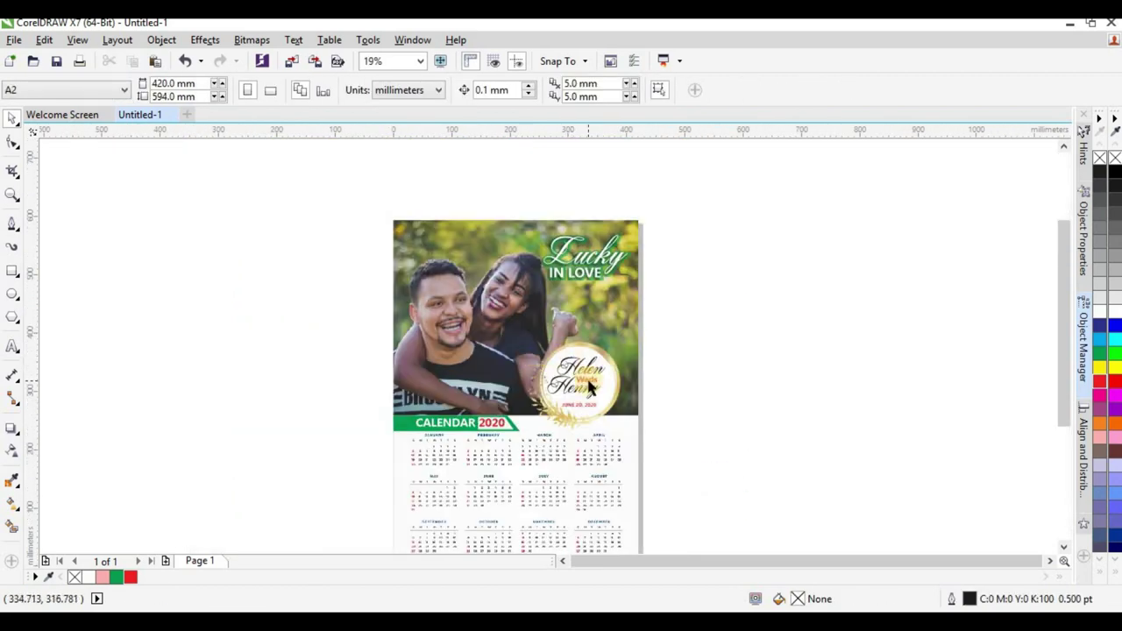
{"action": "scroll", "coordinate": [592, 433], "scroll_direction": "up", "scroll_amount": 1}
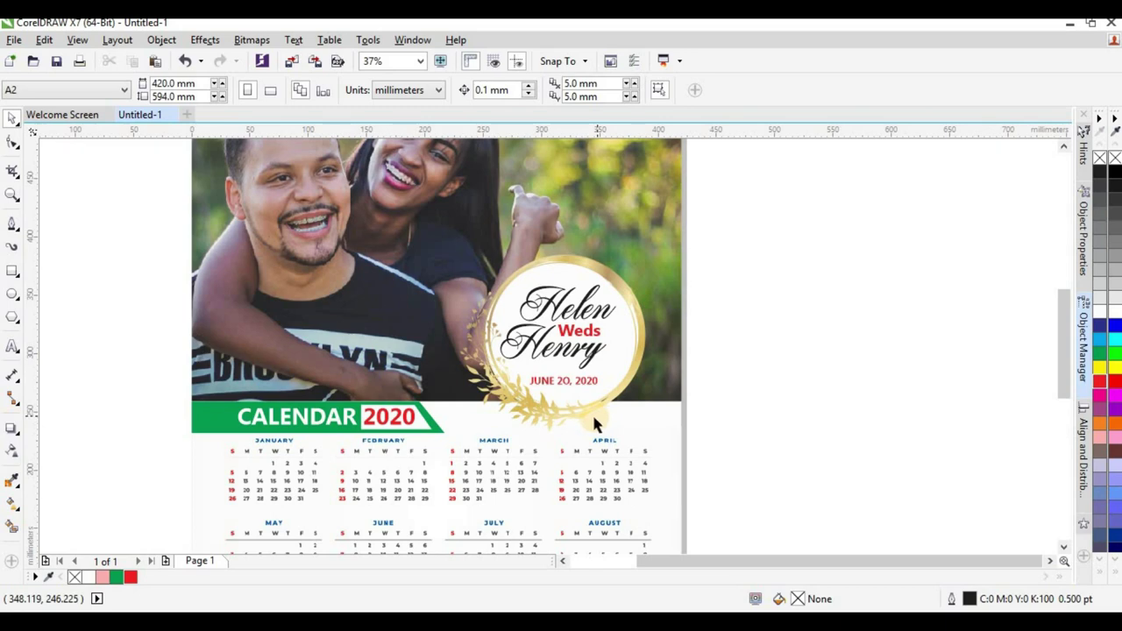
{"action": "scroll", "coordinate": [593, 416], "scroll_direction": "down", "scroll_amount": 1}
{"action": "scroll", "coordinate": [526, 318], "scroll_direction": "up", "scroll_amount": 1}
{"action": "scroll", "coordinate": [526, 321], "scroll_direction": "down", "scroll_amount": 1}
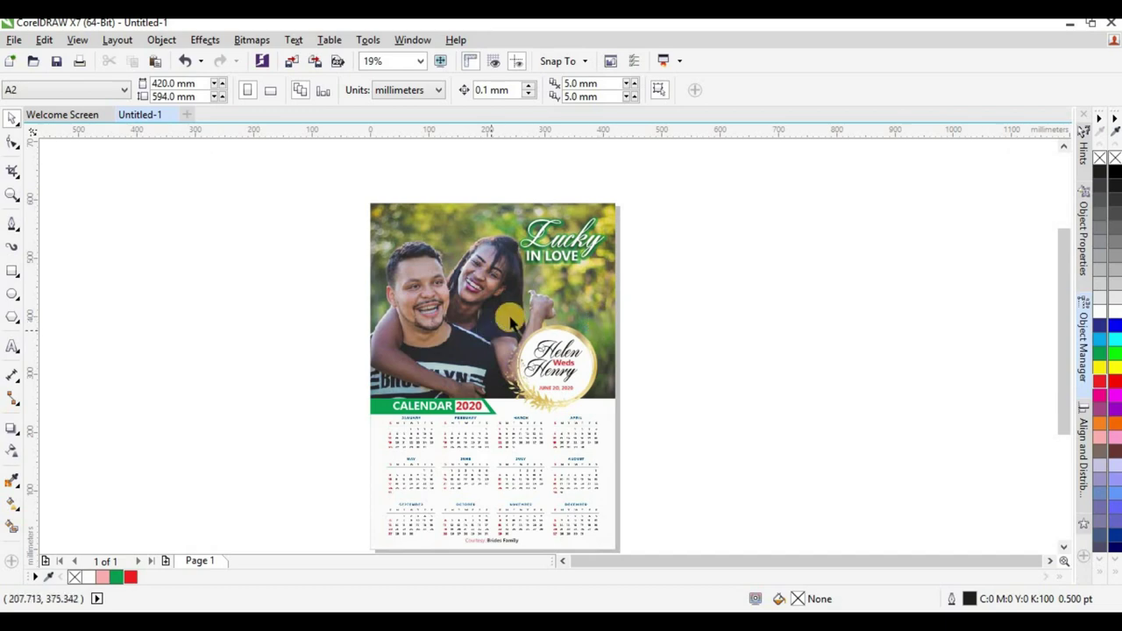
{"action": "scroll", "coordinate": [516, 345], "scroll_direction": "down", "scroll_amount": 1}
{"action": "scroll", "coordinate": [508, 389], "scroll_direction": "up", "scroll_amount": 1}
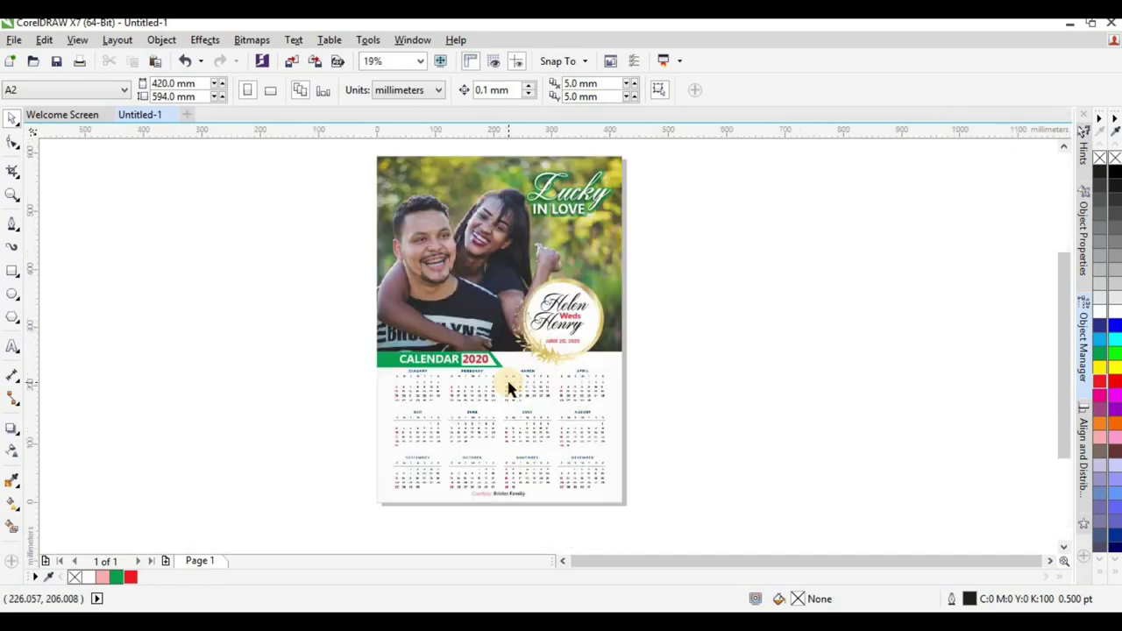
{"action": "left_click", "coordinate": [12, 195]}
{"action": "left_click", "coordinate": [165, 91]}
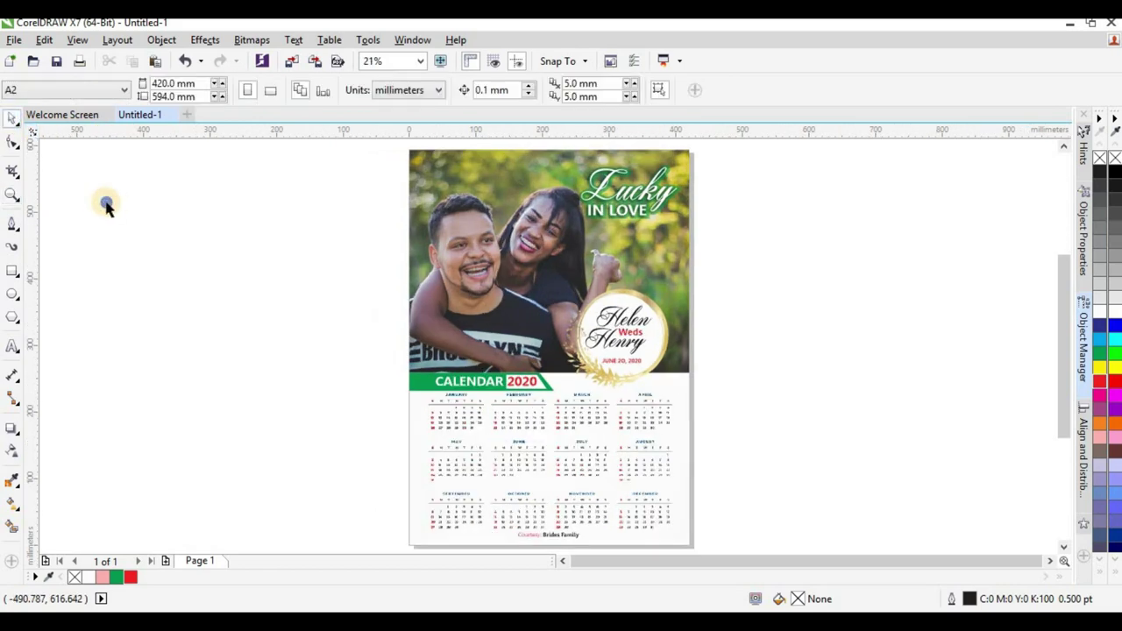